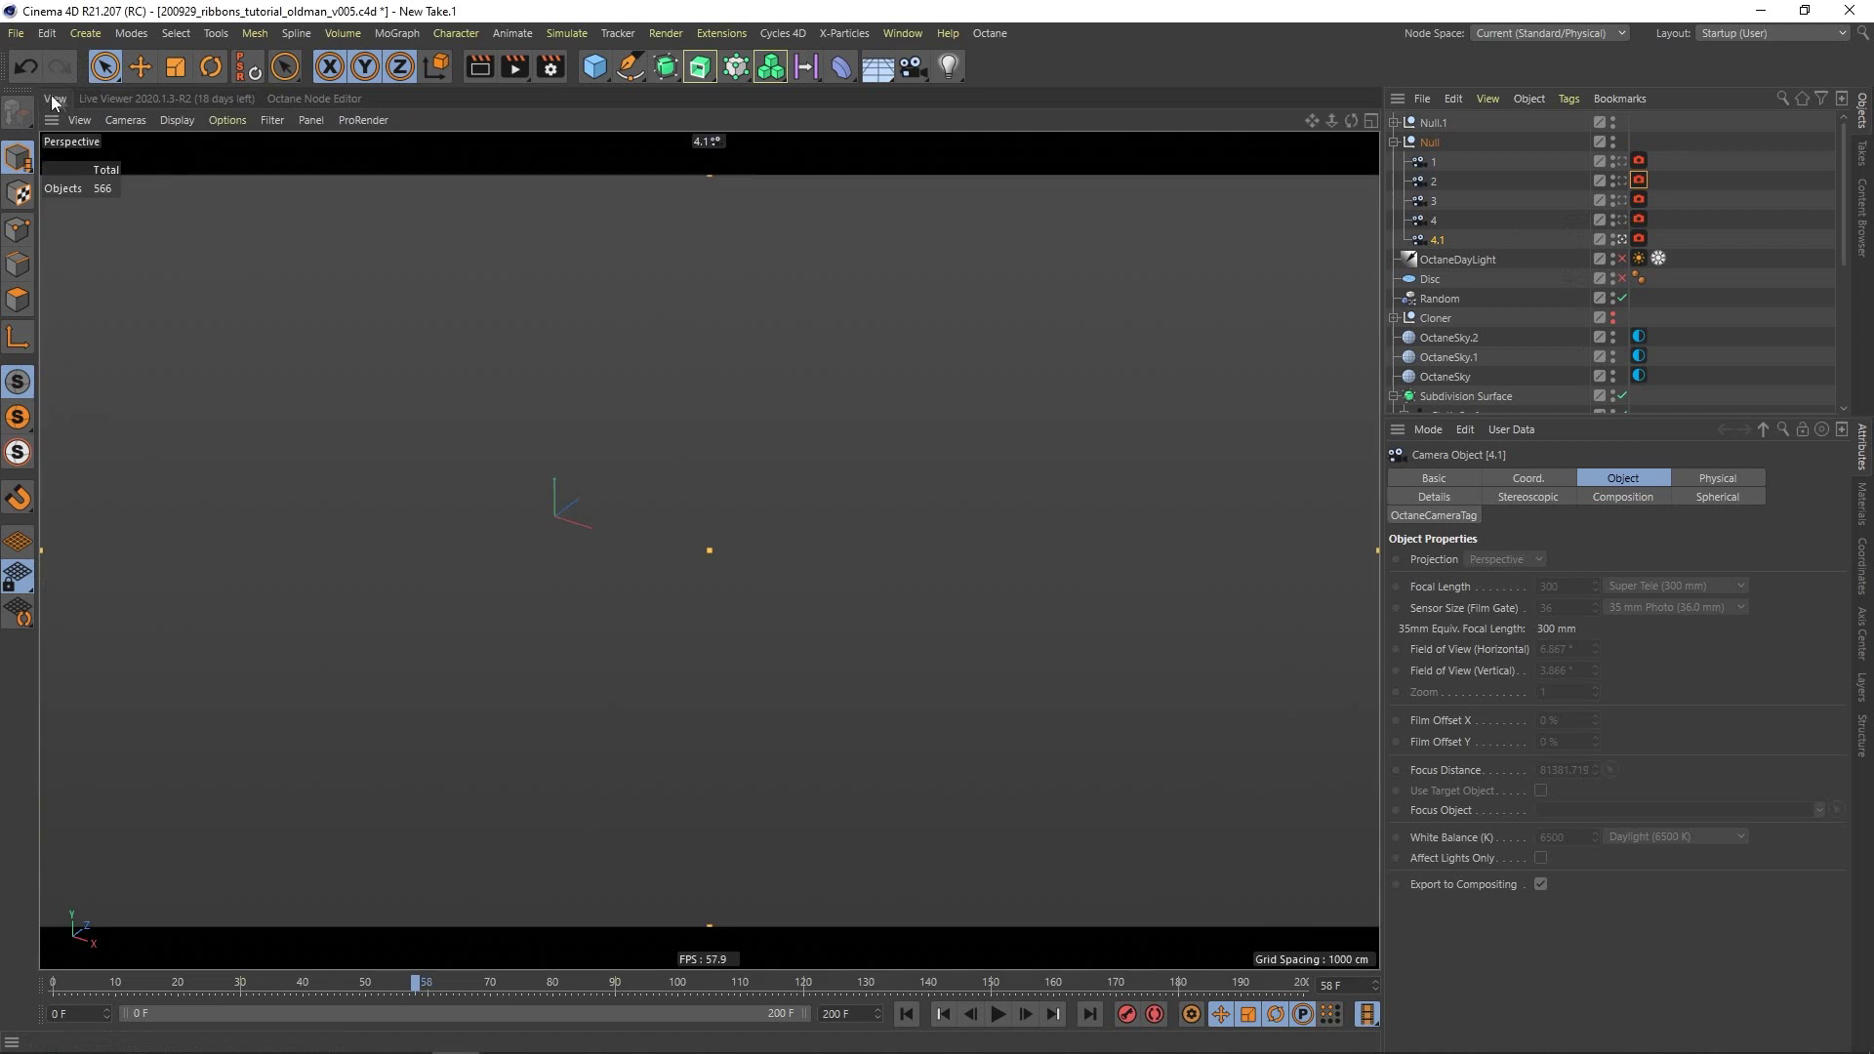
Show the scene in the perspective viewport through camera 4, and return to camera 4.1.
{"action": "left_click", "coordinate": [55, 97]}
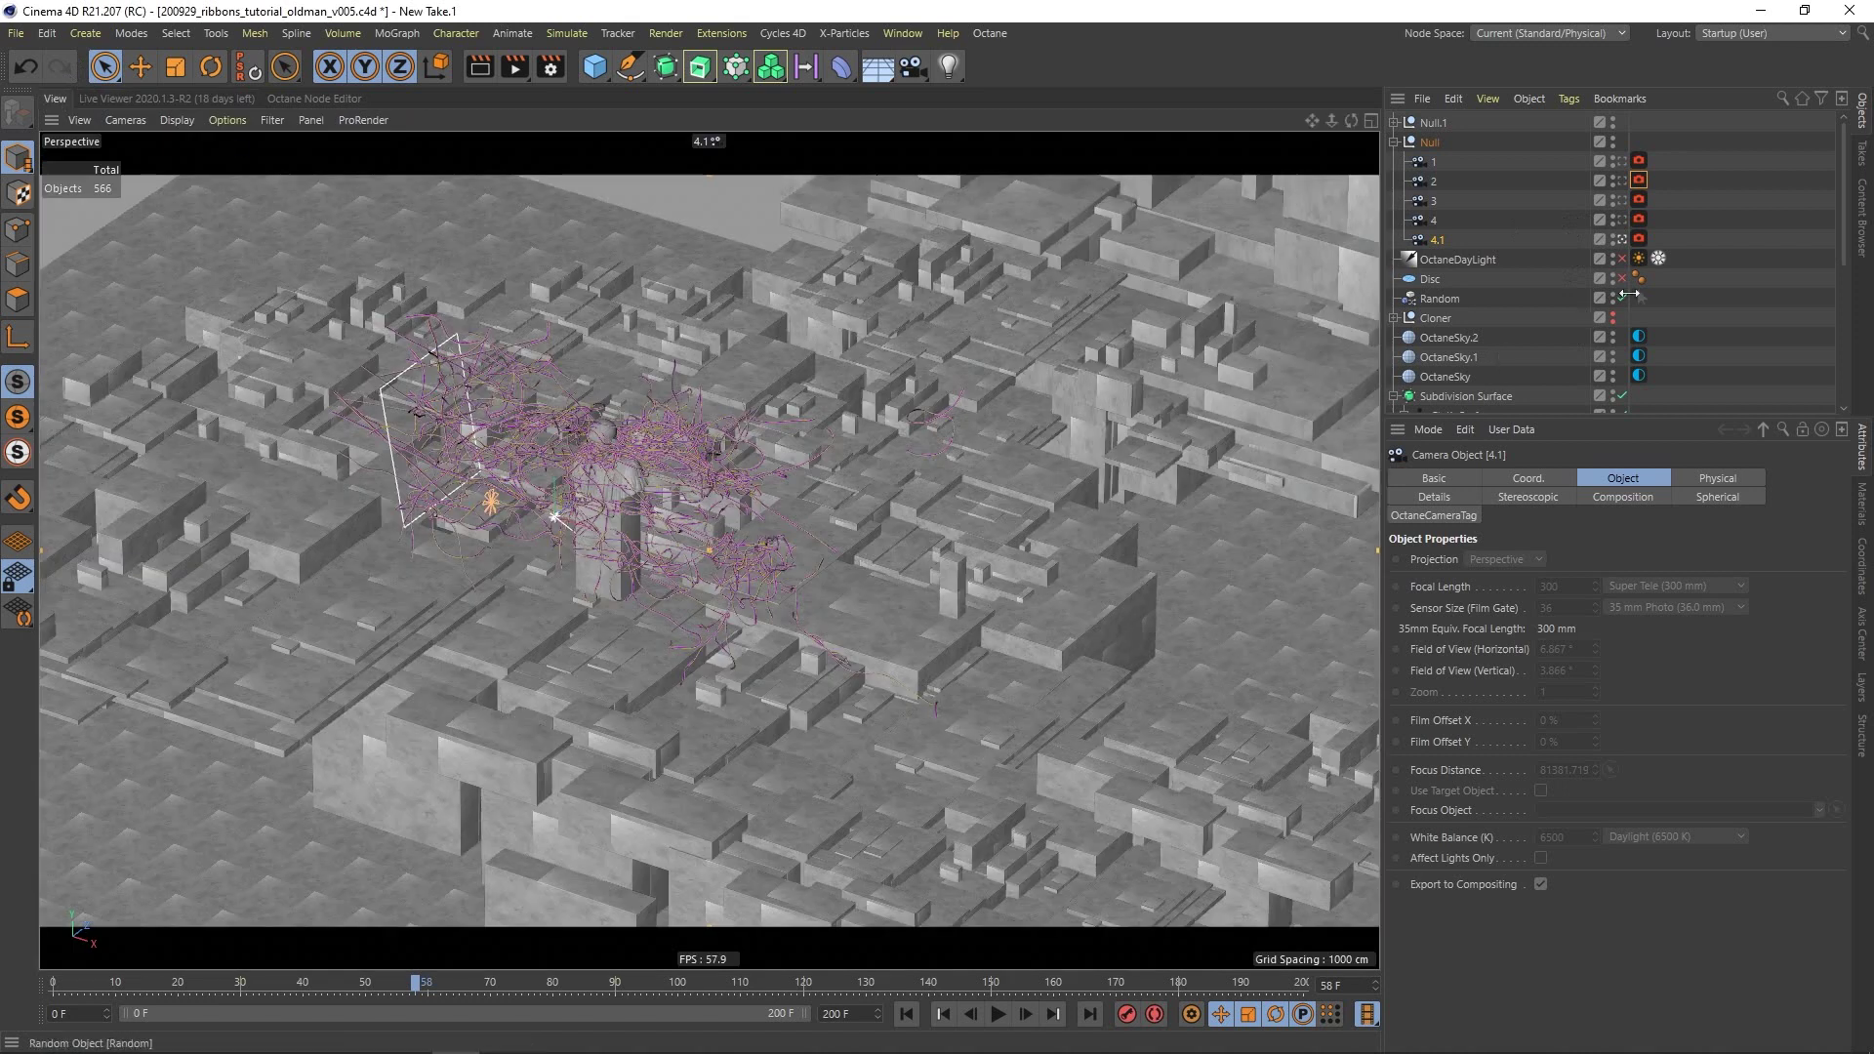
{"action": "left_click", "coordinate": [1621, 219]}
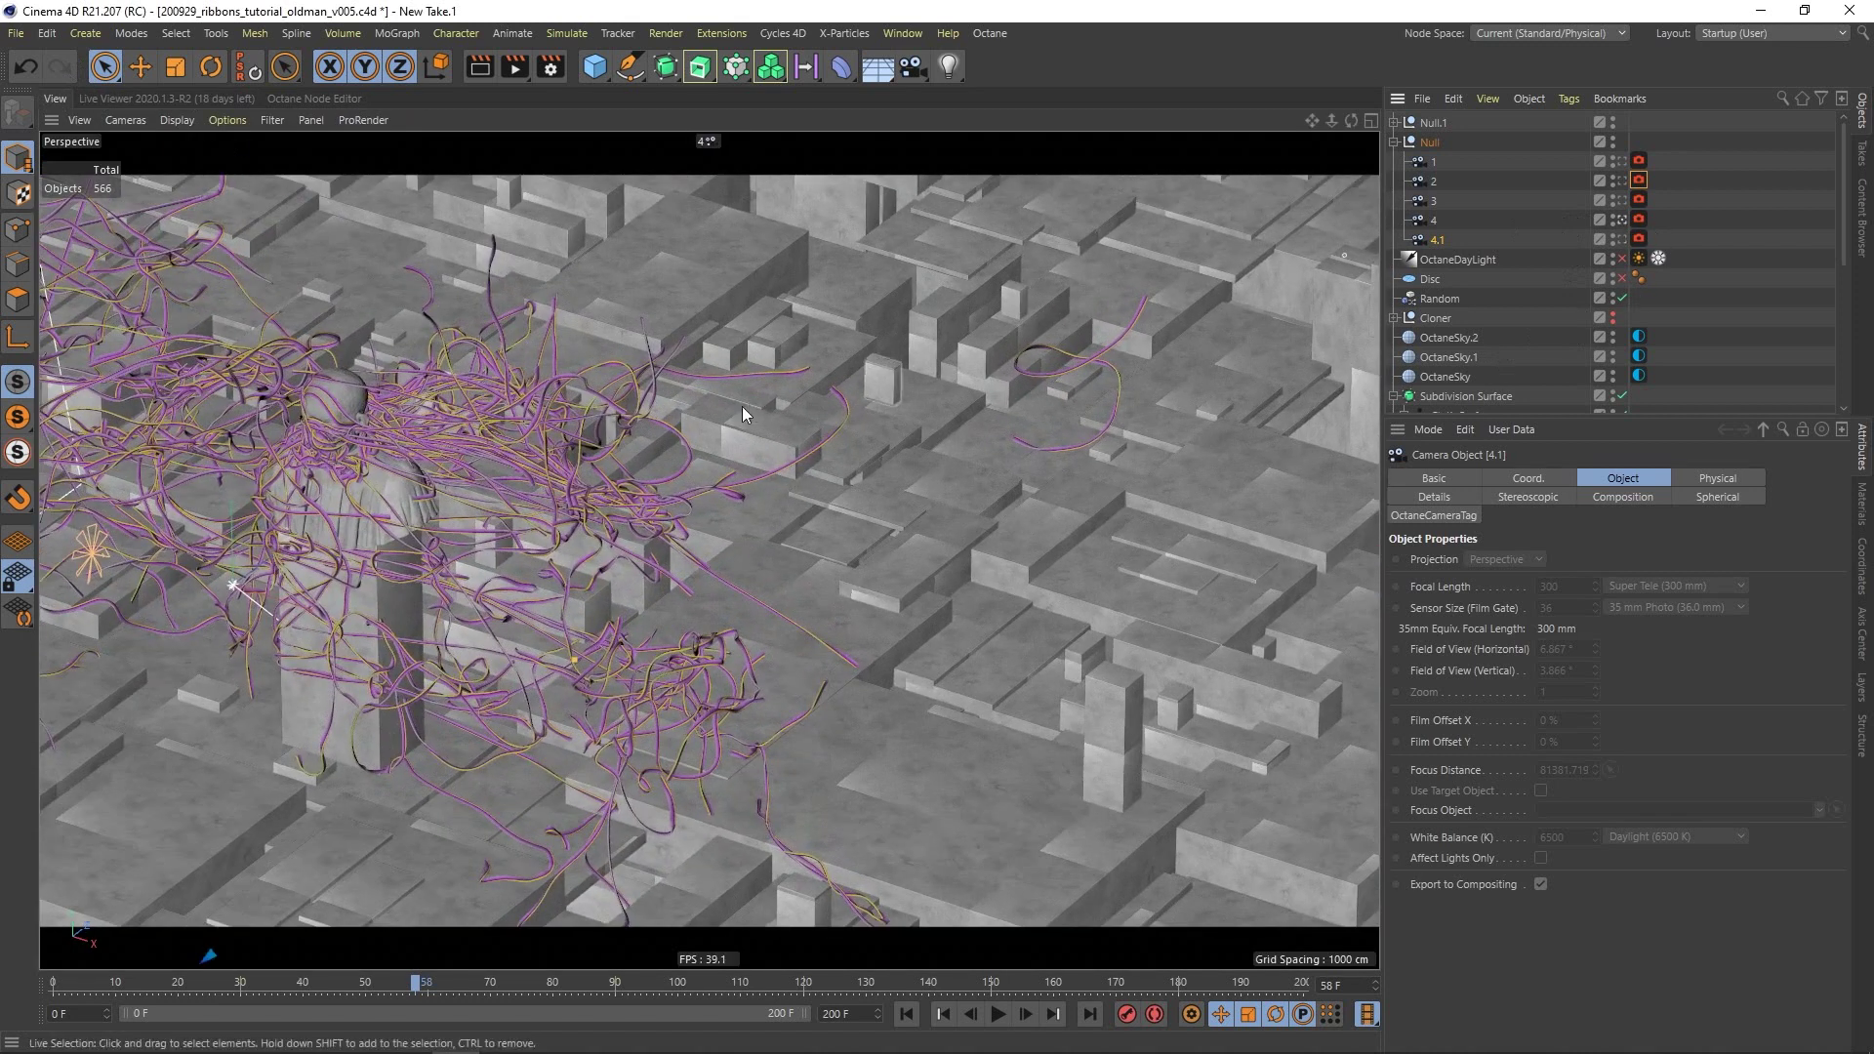
{"action": "left_click", "coordinate": [1622, 239]}
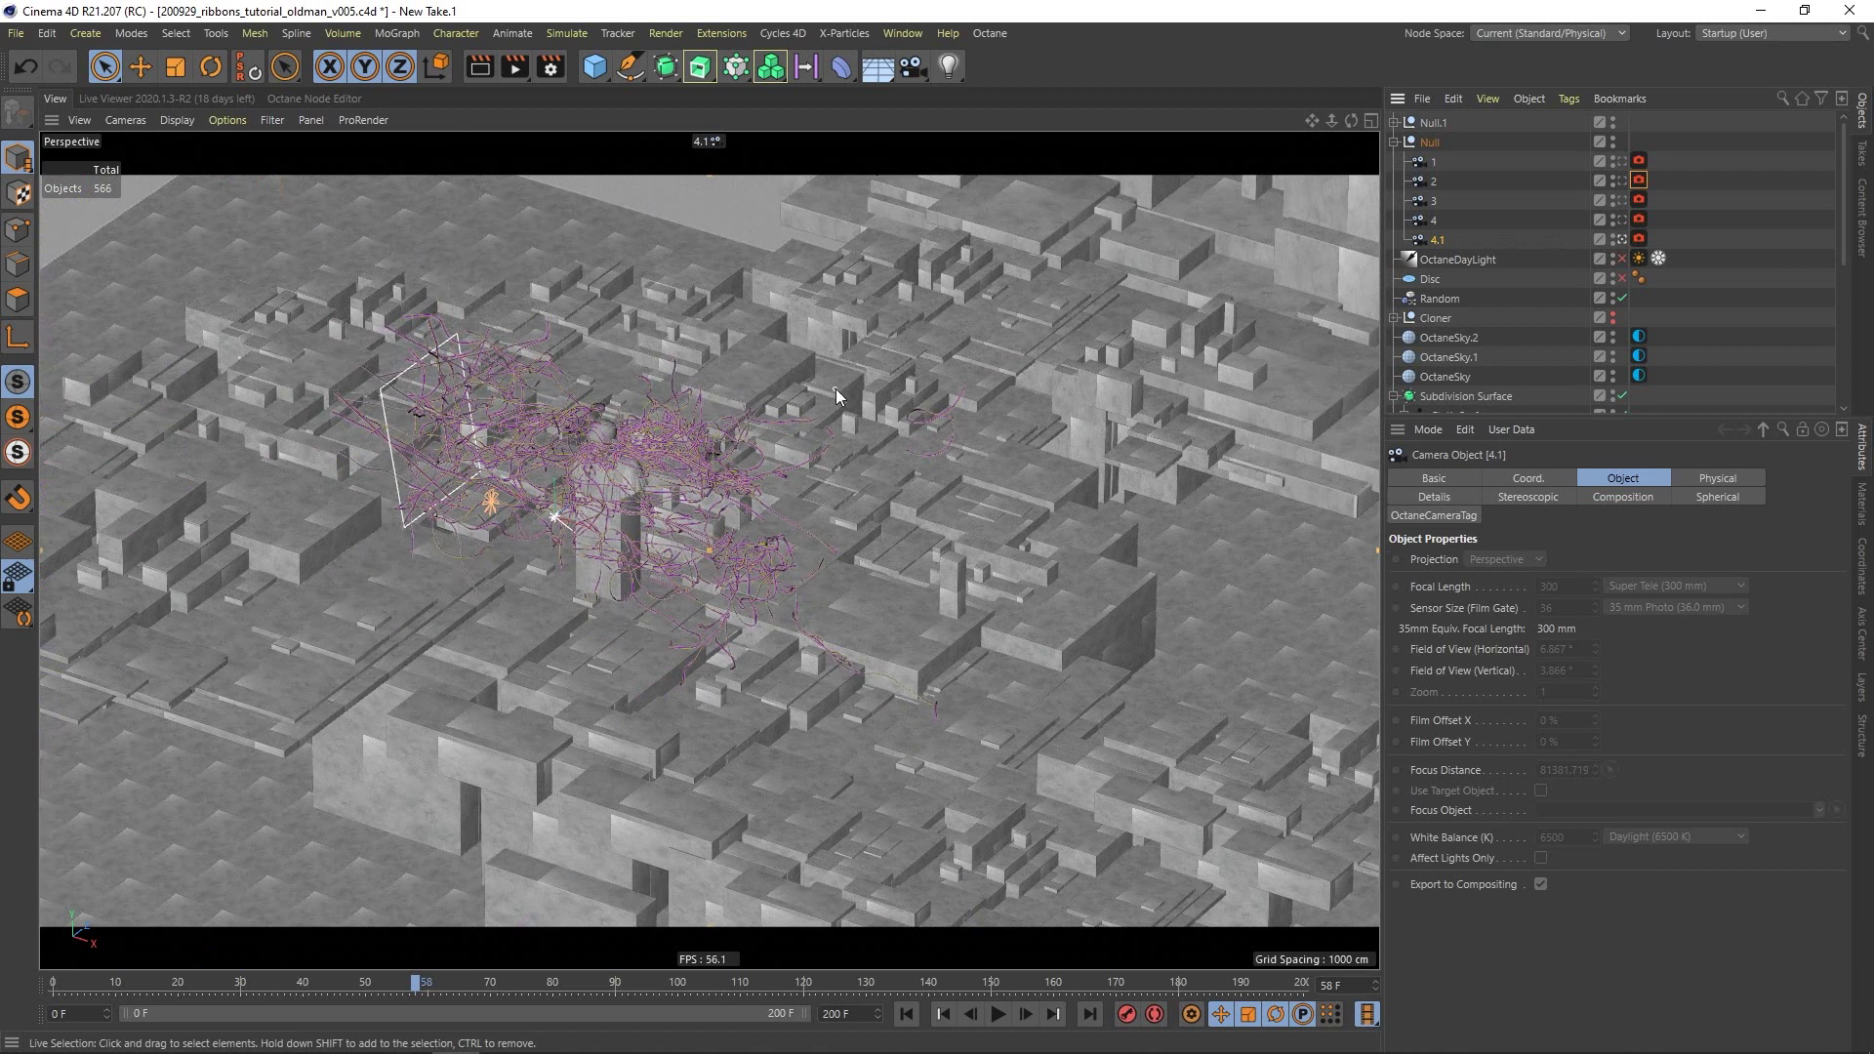
Set the project's View Clipping to Medium and inspect the city geometry.
{"action": "key", "text": "ctrl+d"}
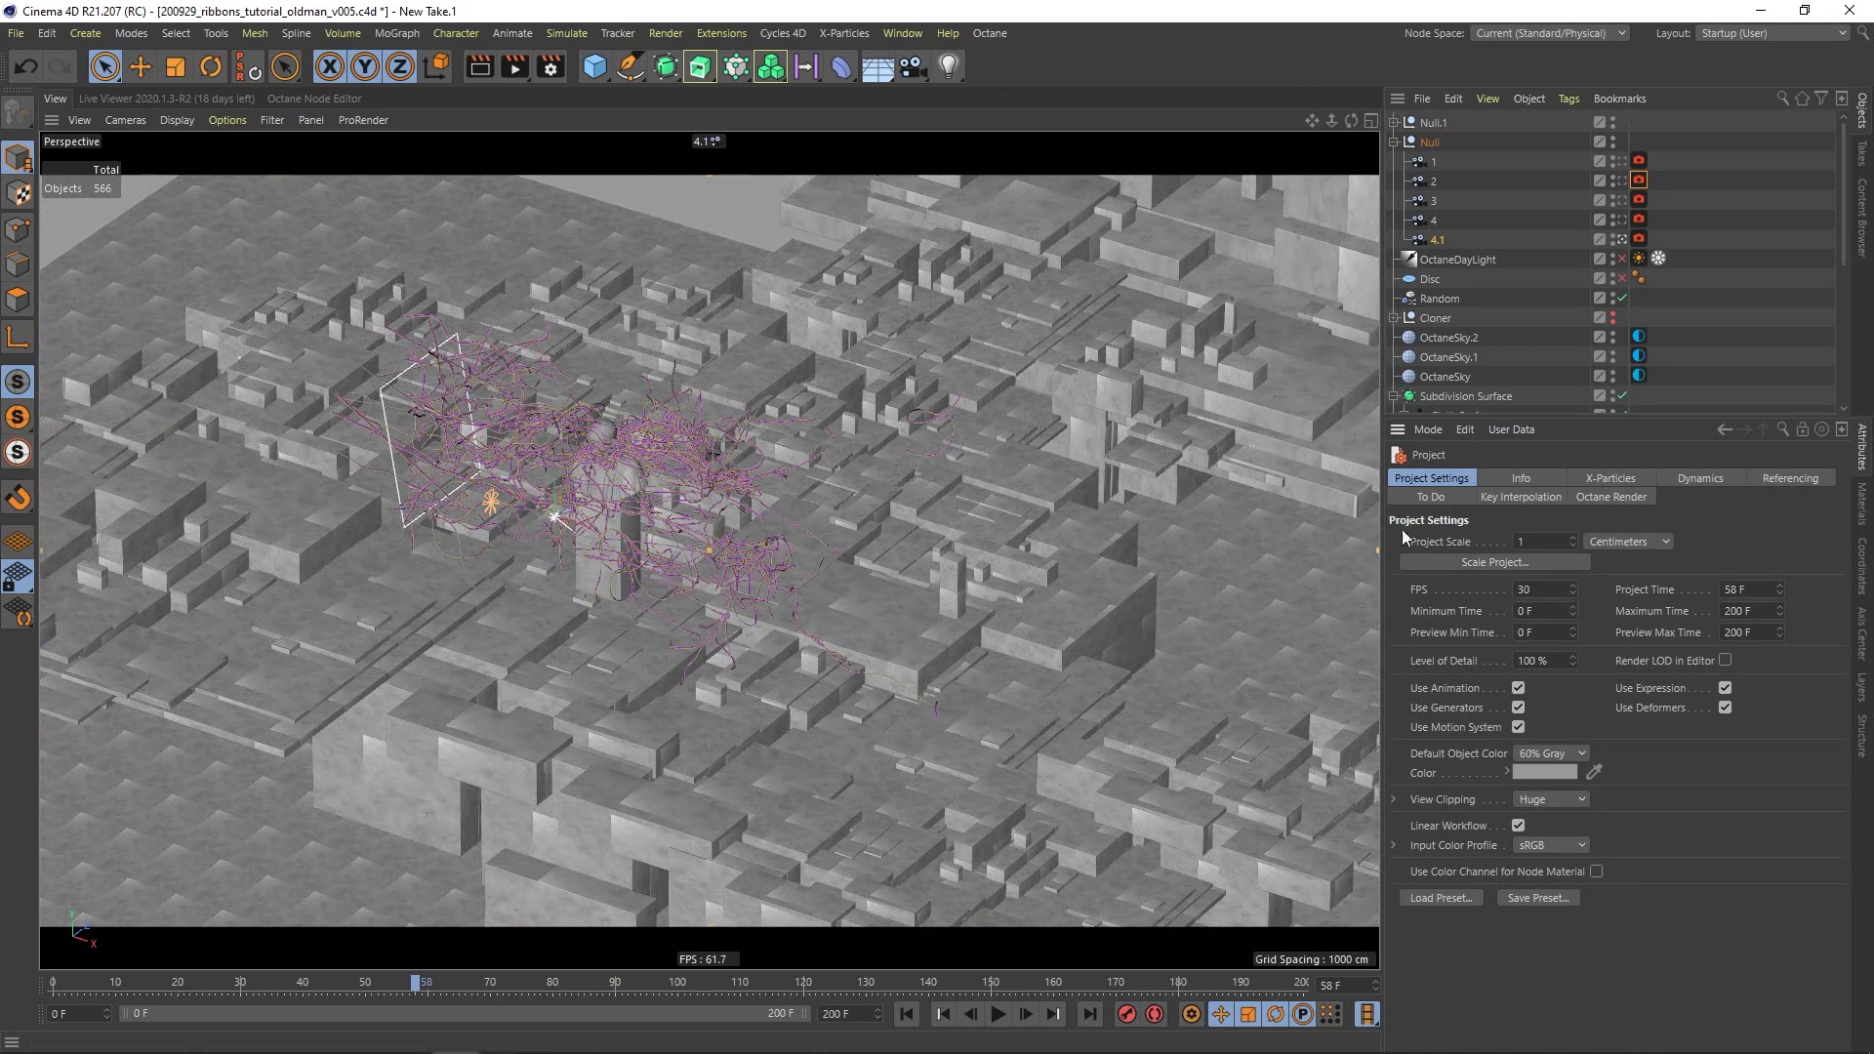
{"action": "left_click", "coordinate": [1558, 800]}
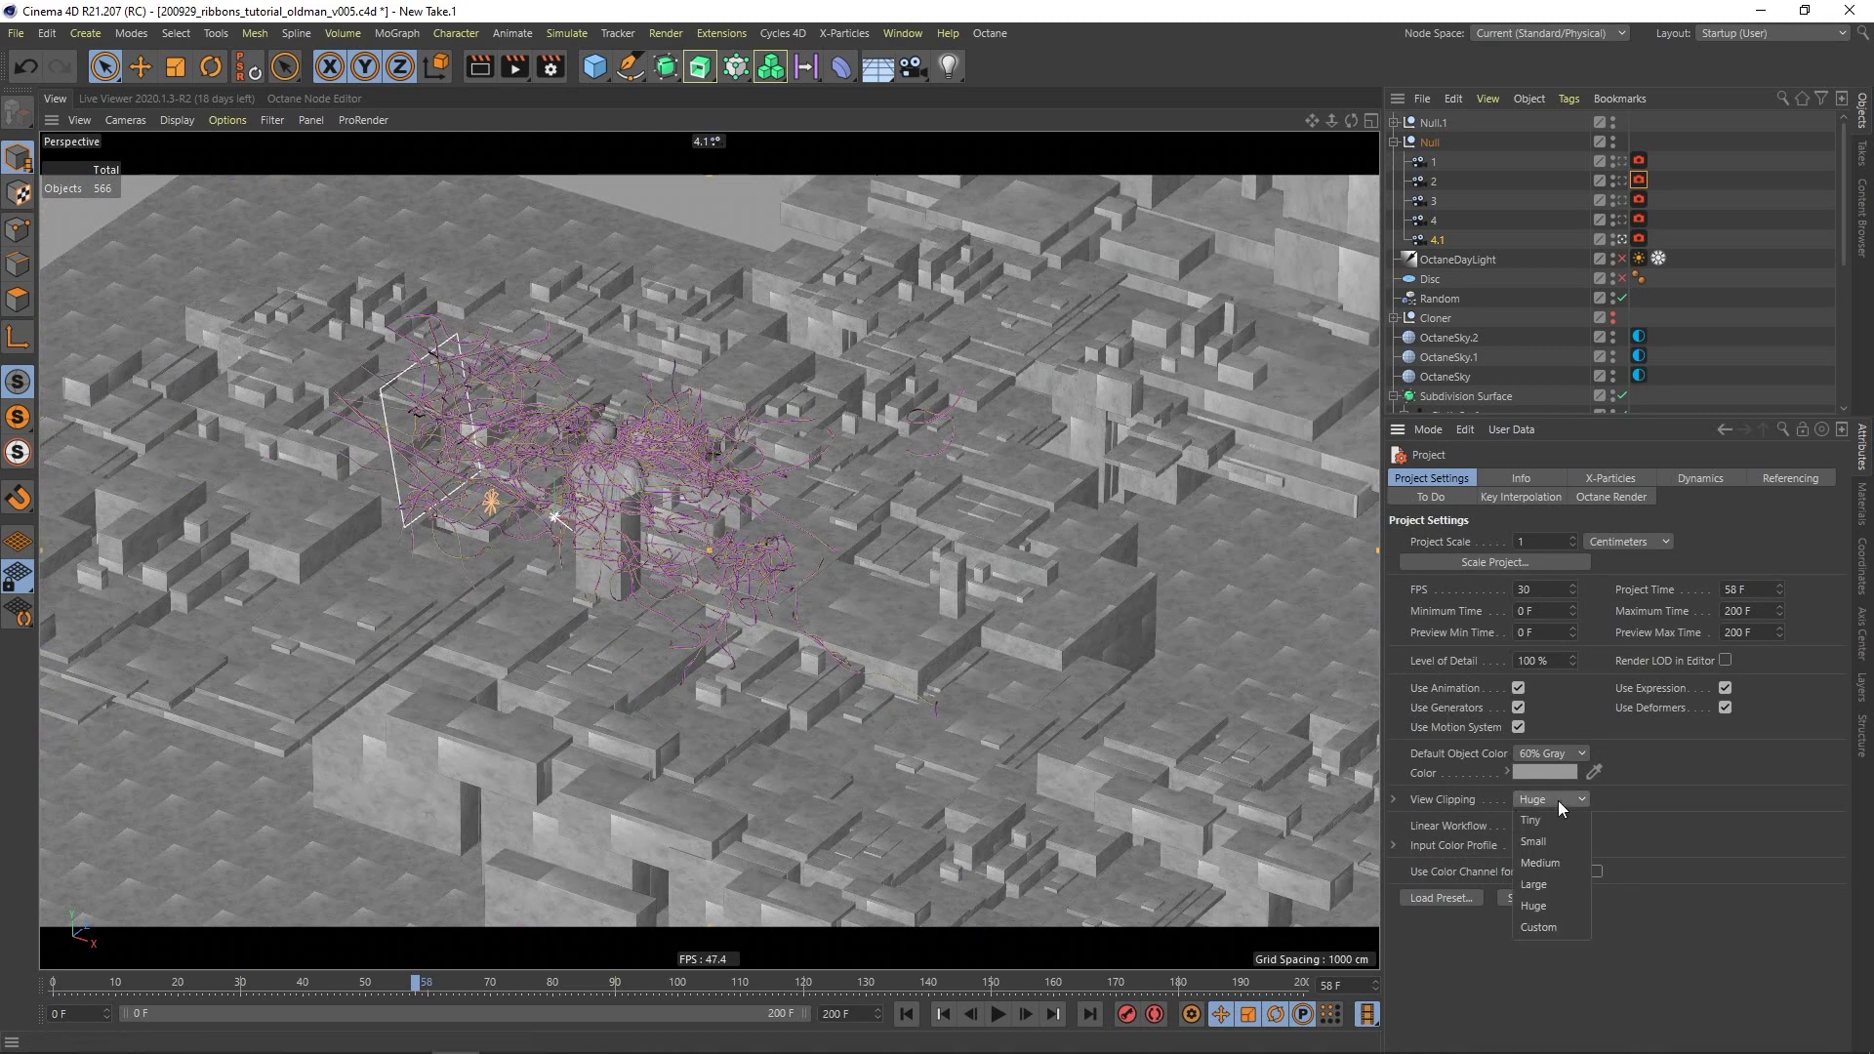
{"action": "left_click", "coordinate": [1541, 864]}
{"action": "left_click_drag", "start_coordinate": [847, 561], "coordinate": [861, 515], "text": "alt"}
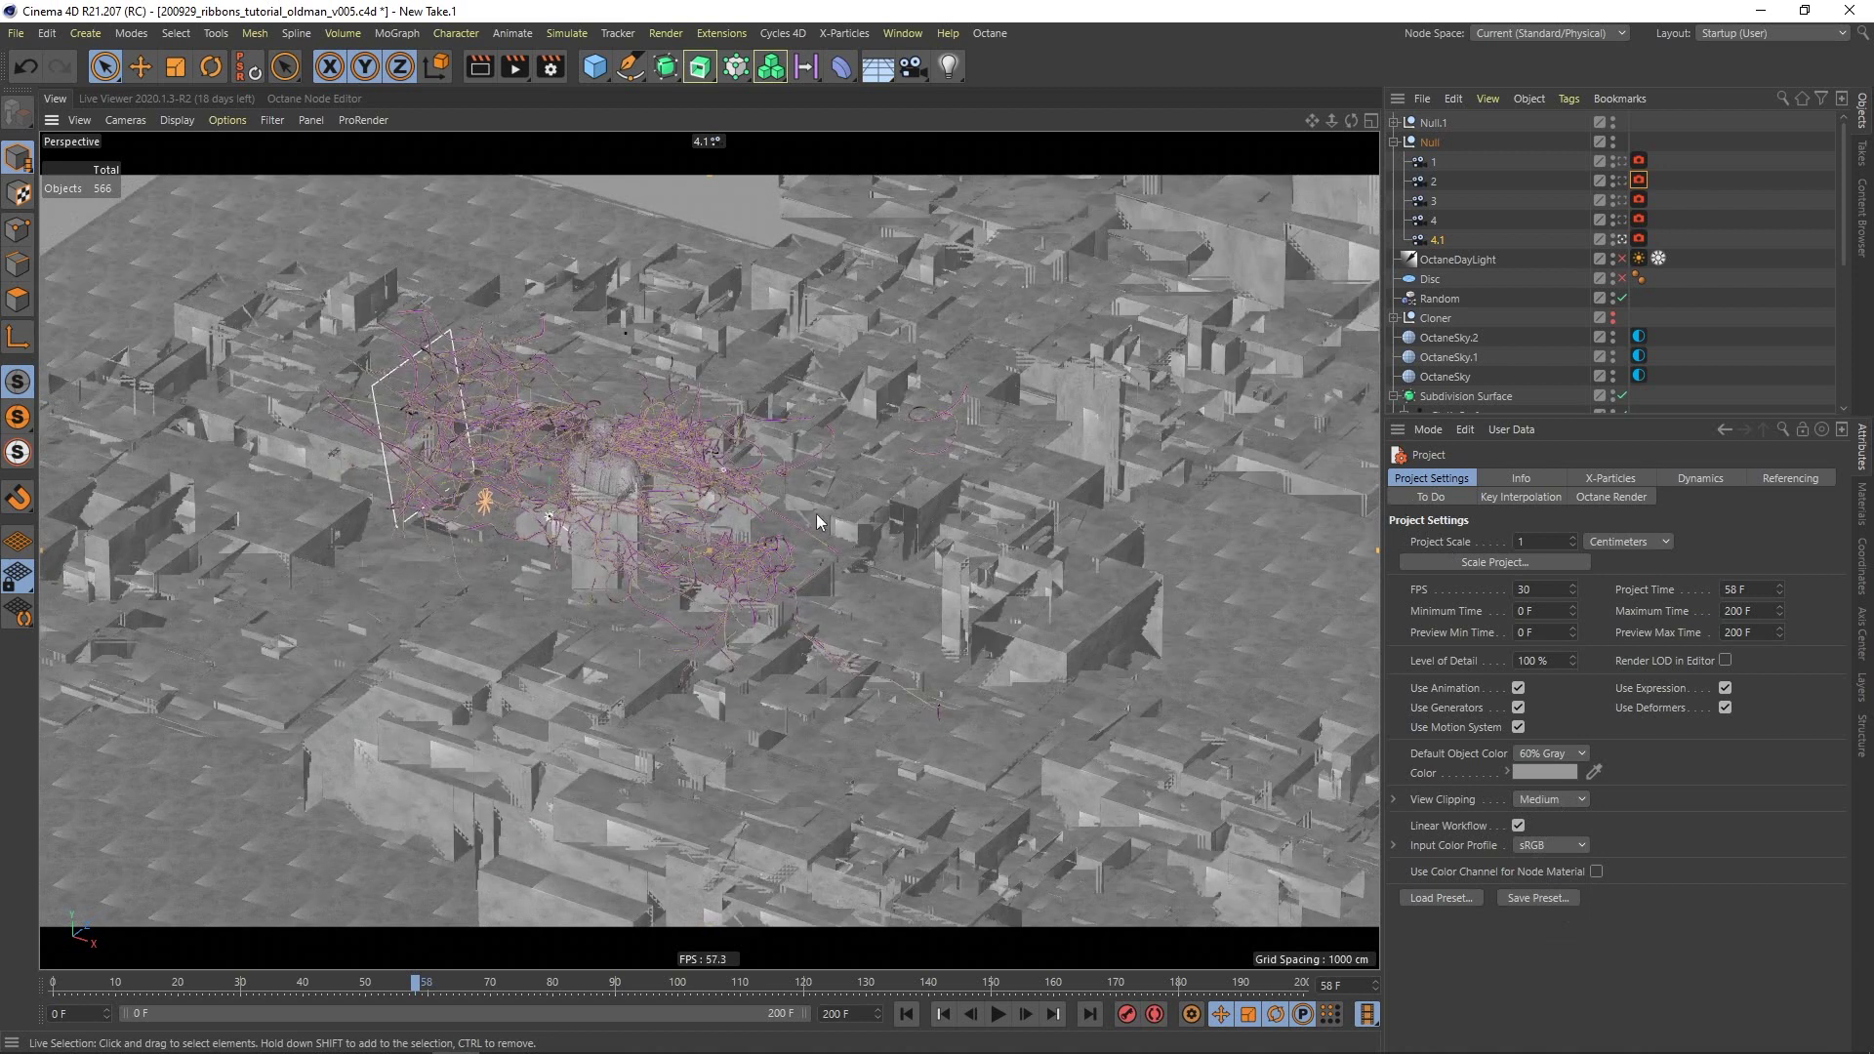
Set the project's View Clipping back to Huge and inspect the city geometry again.
{"action": "left_click", "coordinate": [1582, 799]}
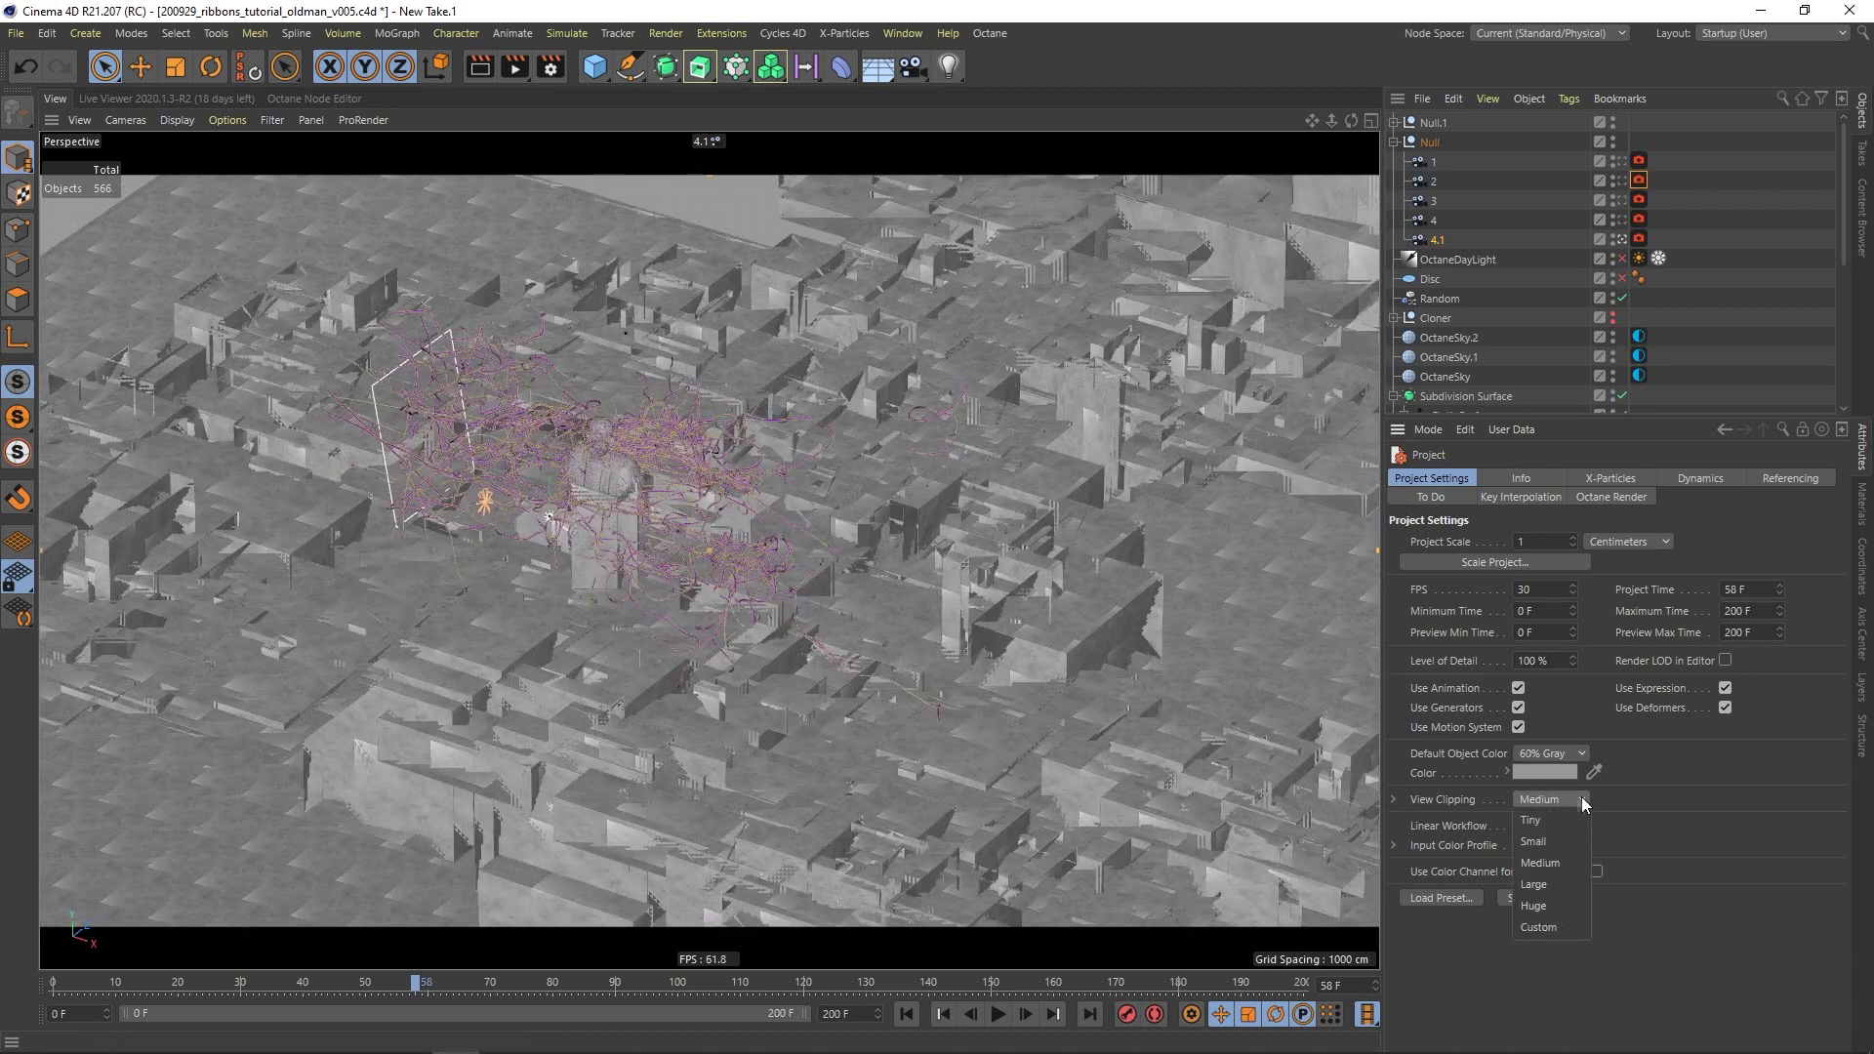
{"action": "left_click", "coordinate": [1548, 905]}
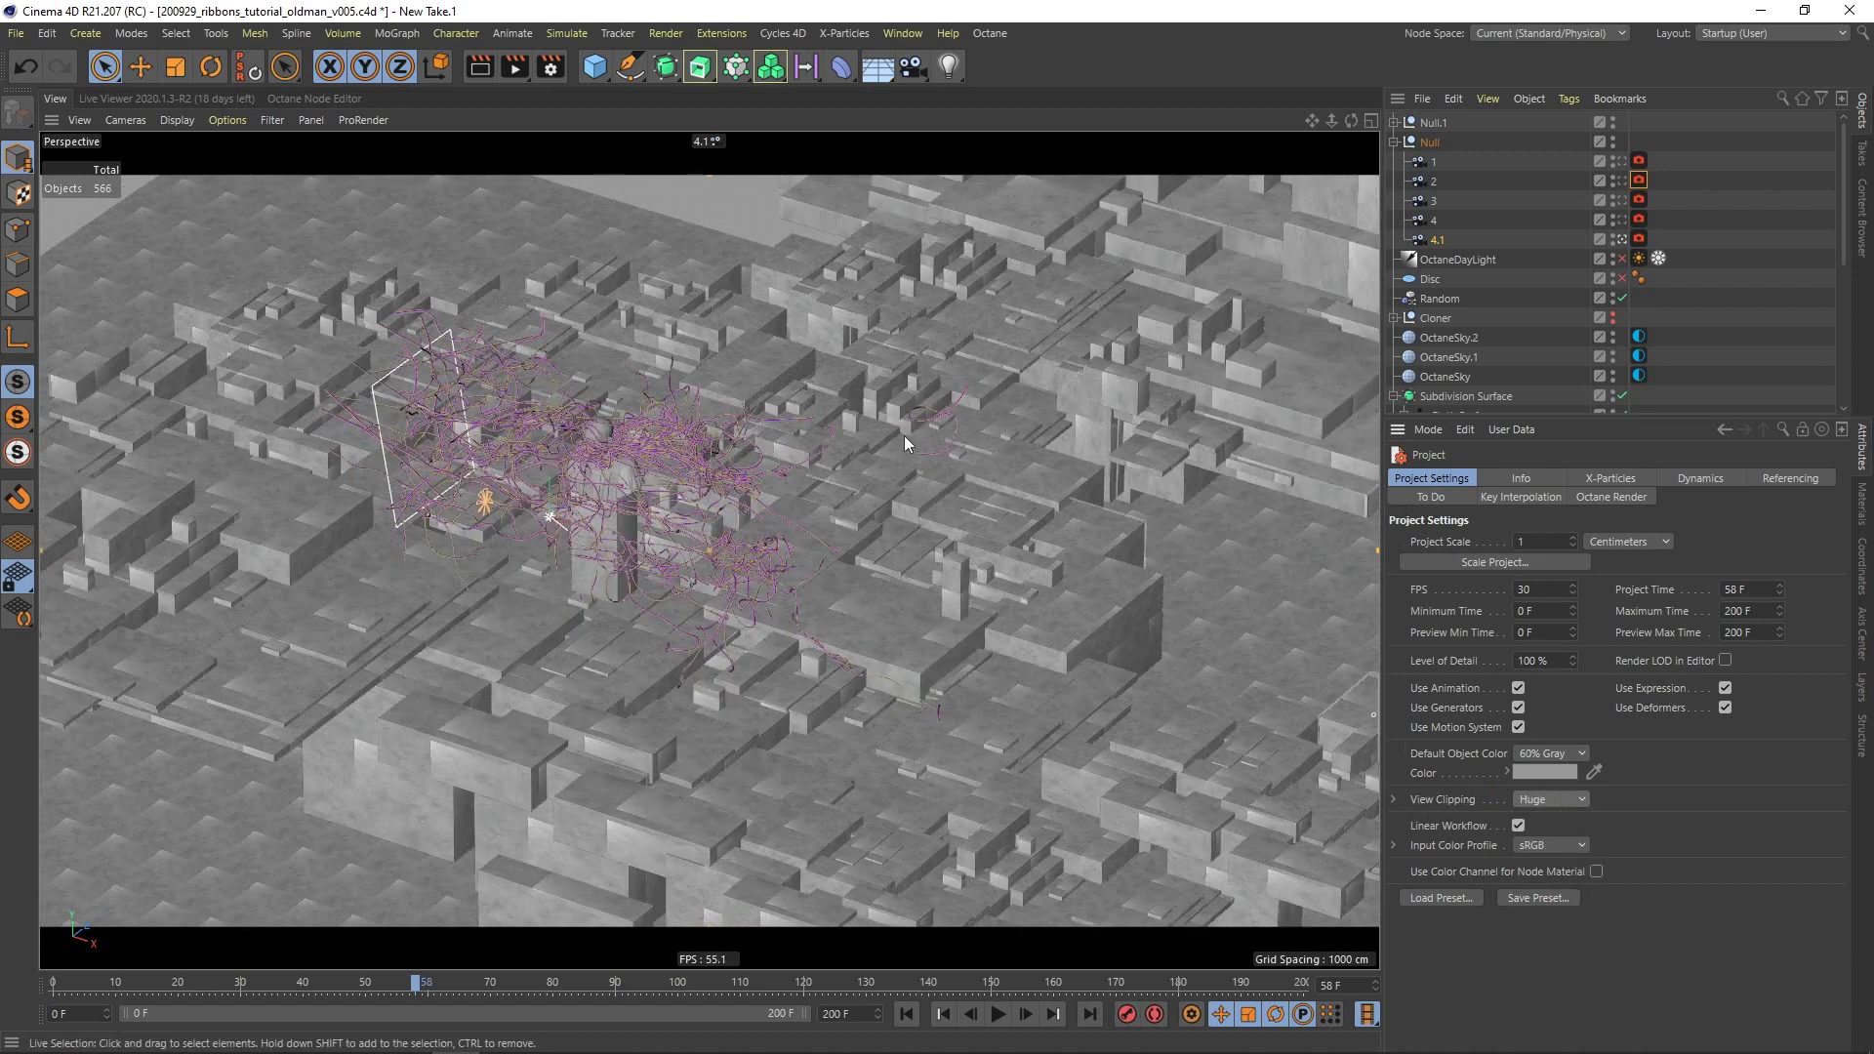
{"action": "left_click_drag", "start_coordinate": [754, 500], "coordinate": [984, 465], "text": "alt"}
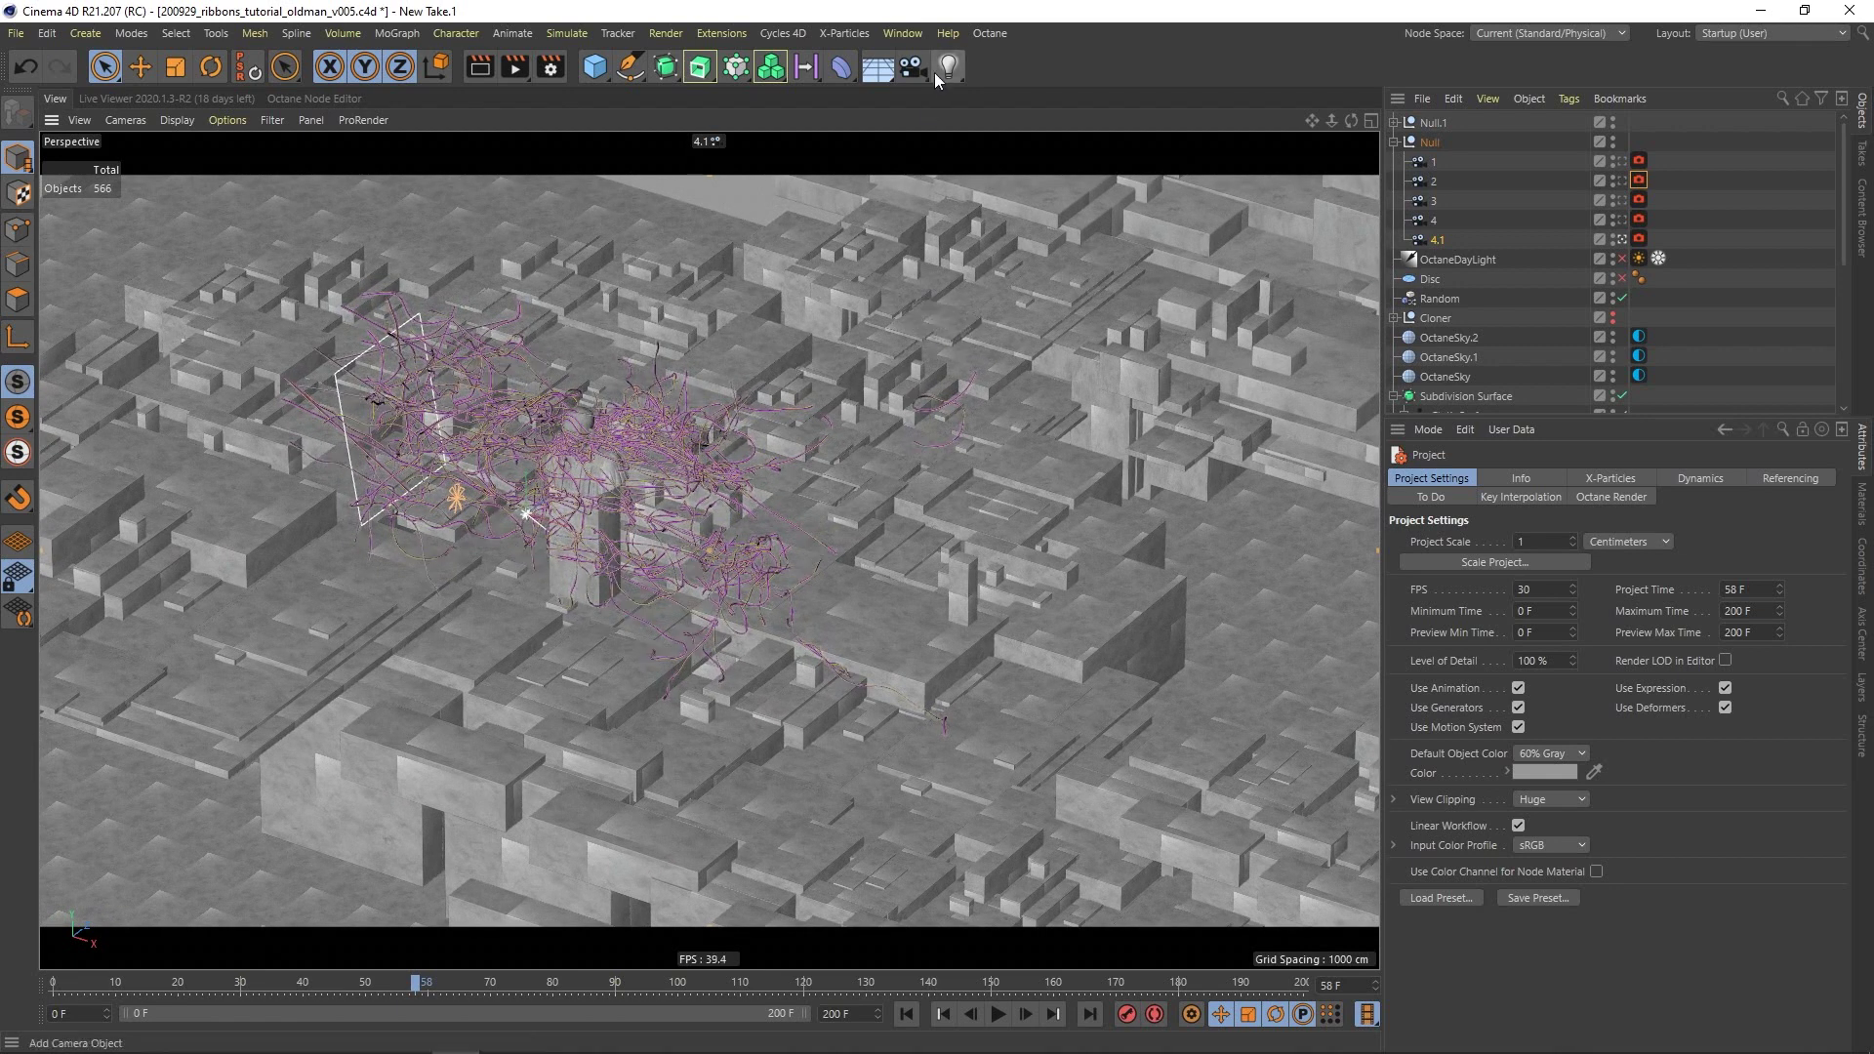
Switch to the Untitled 7 project and add a cube stretched to about 391 × 124 × 200 cm.
{"action": "left_click", "coordinate": [908, 34]}
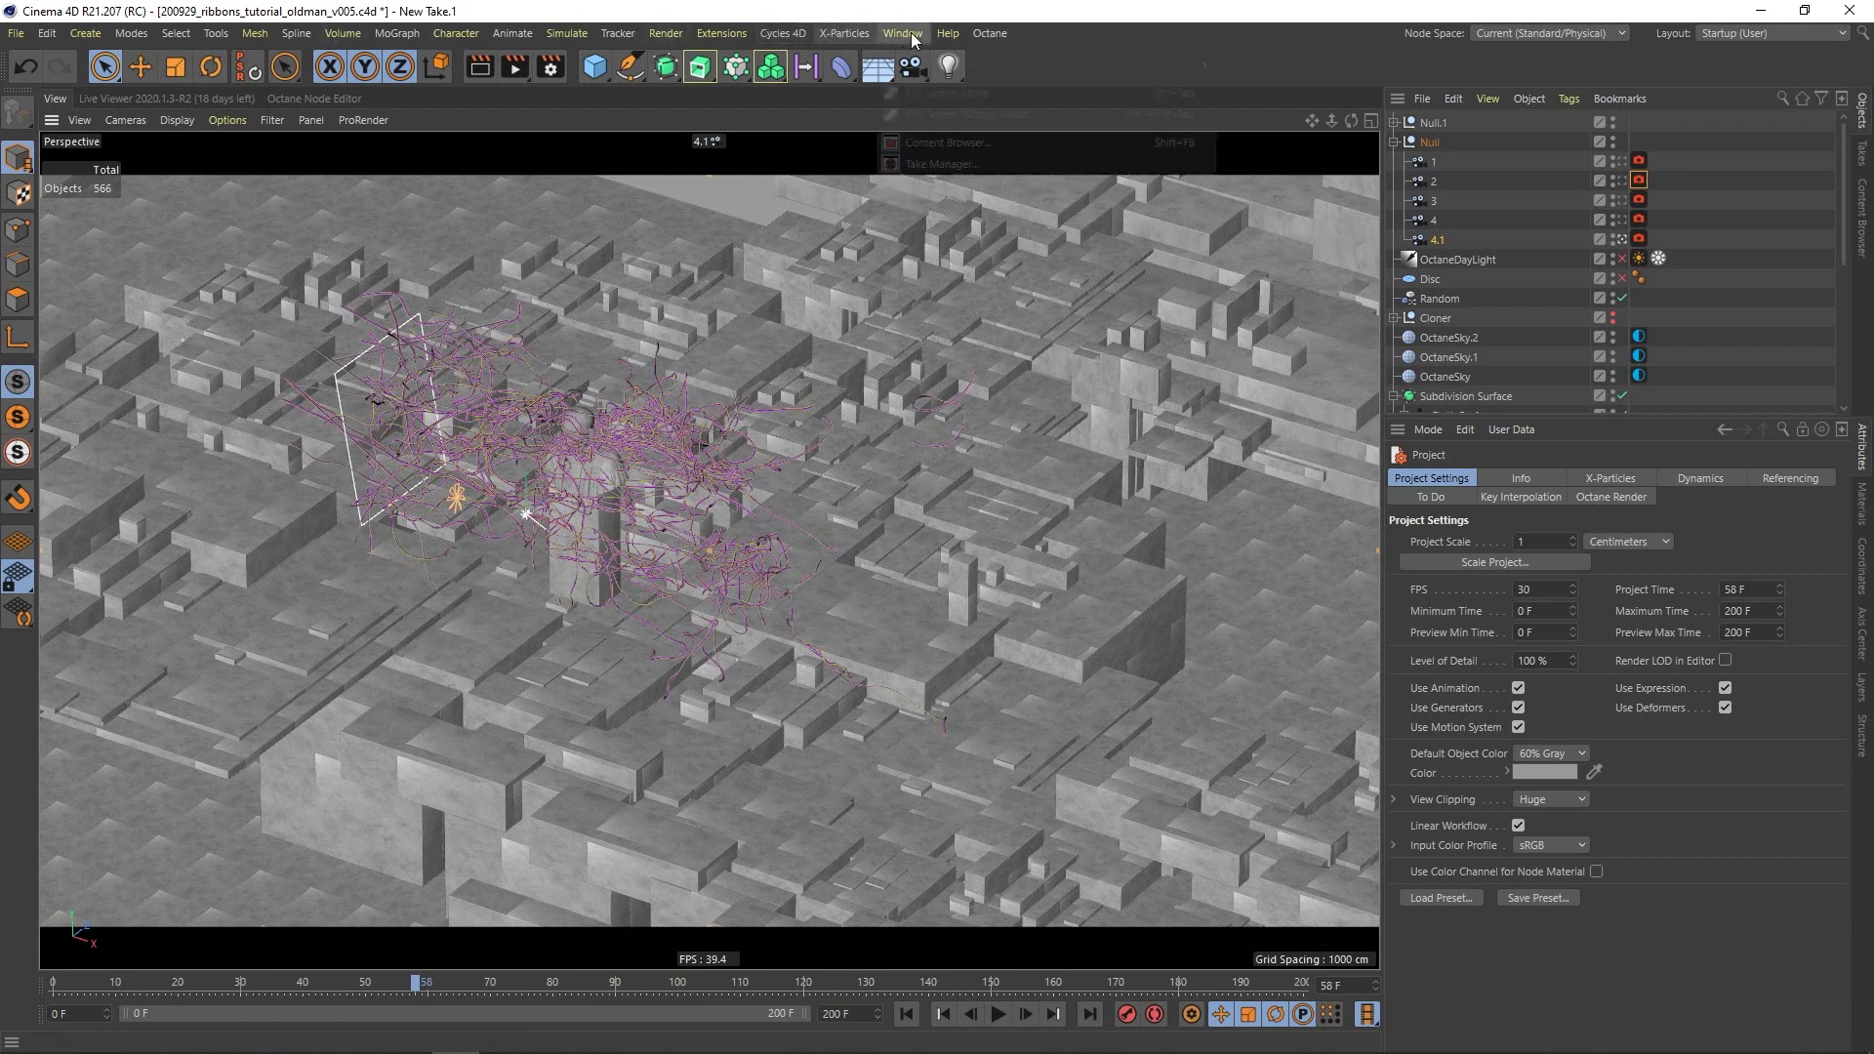
{"action": "left_click", "coordinate": [962, 583]}
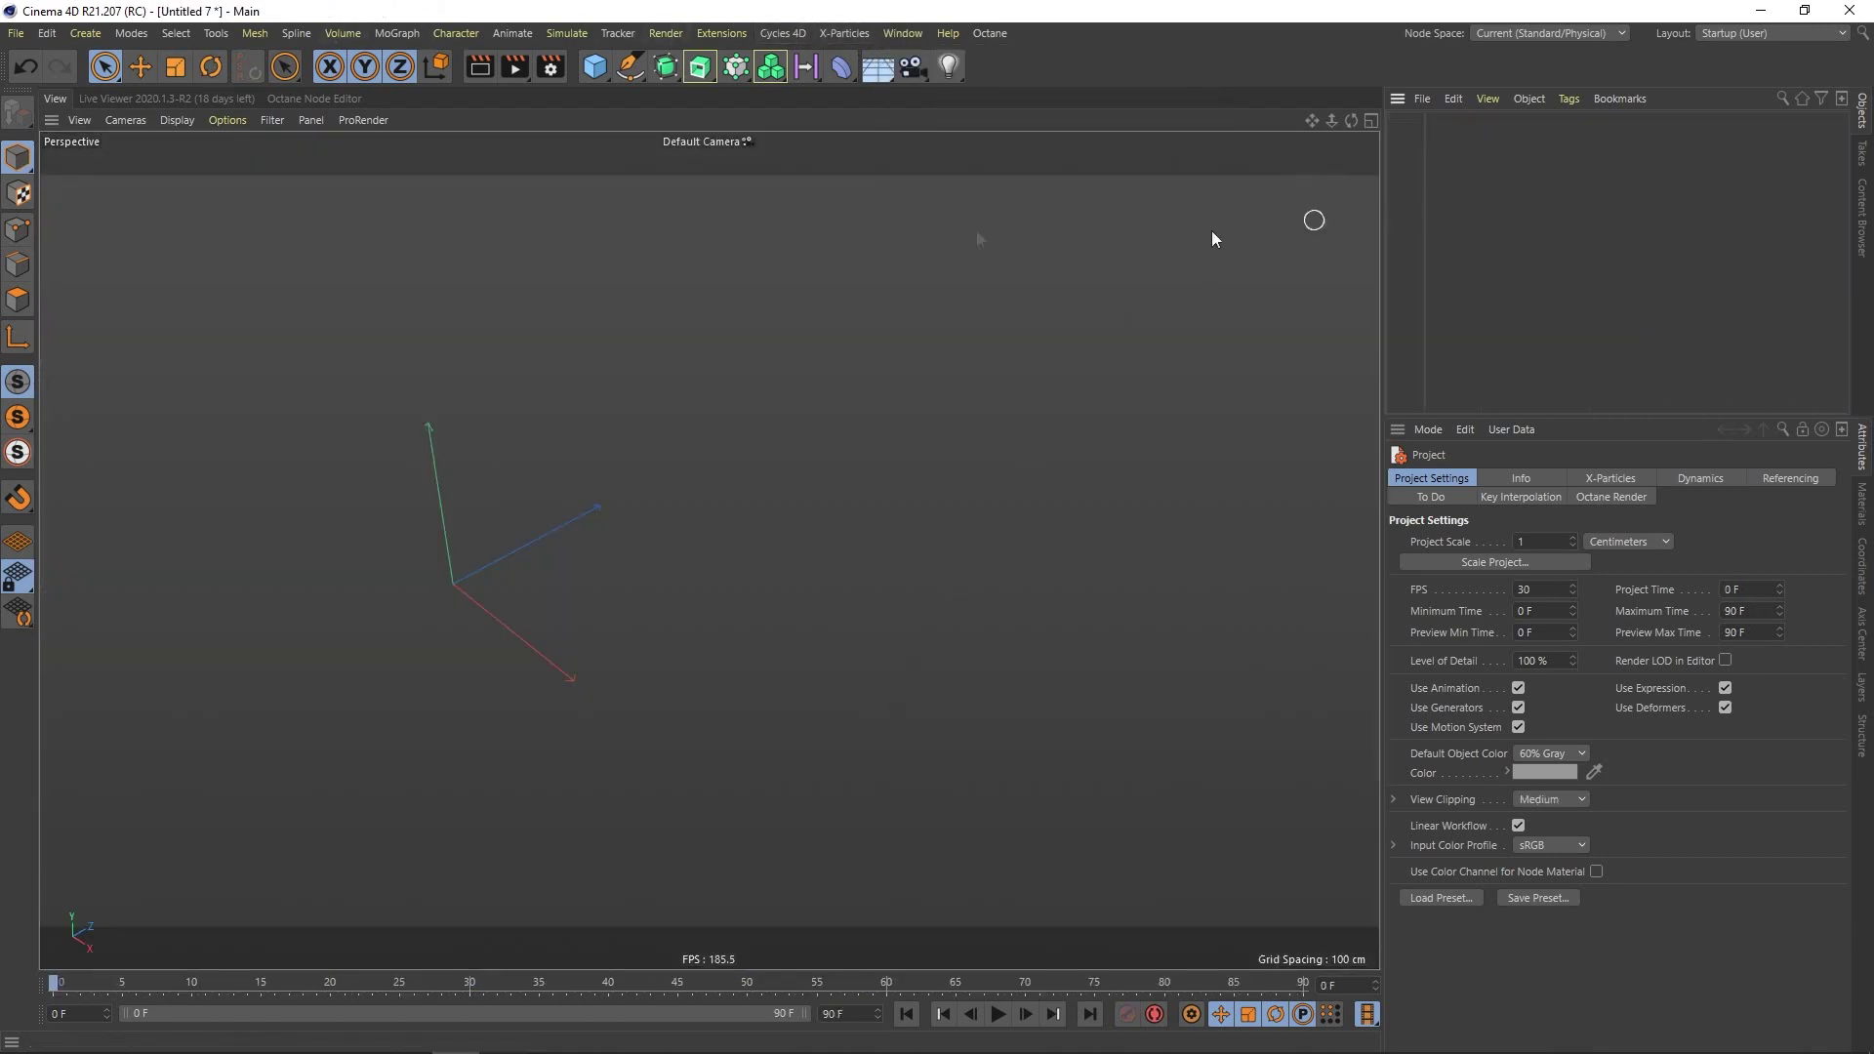
{"action": "left_click_drag", "start_coordinate": [594, 66], "coordinate": [703, 98]}
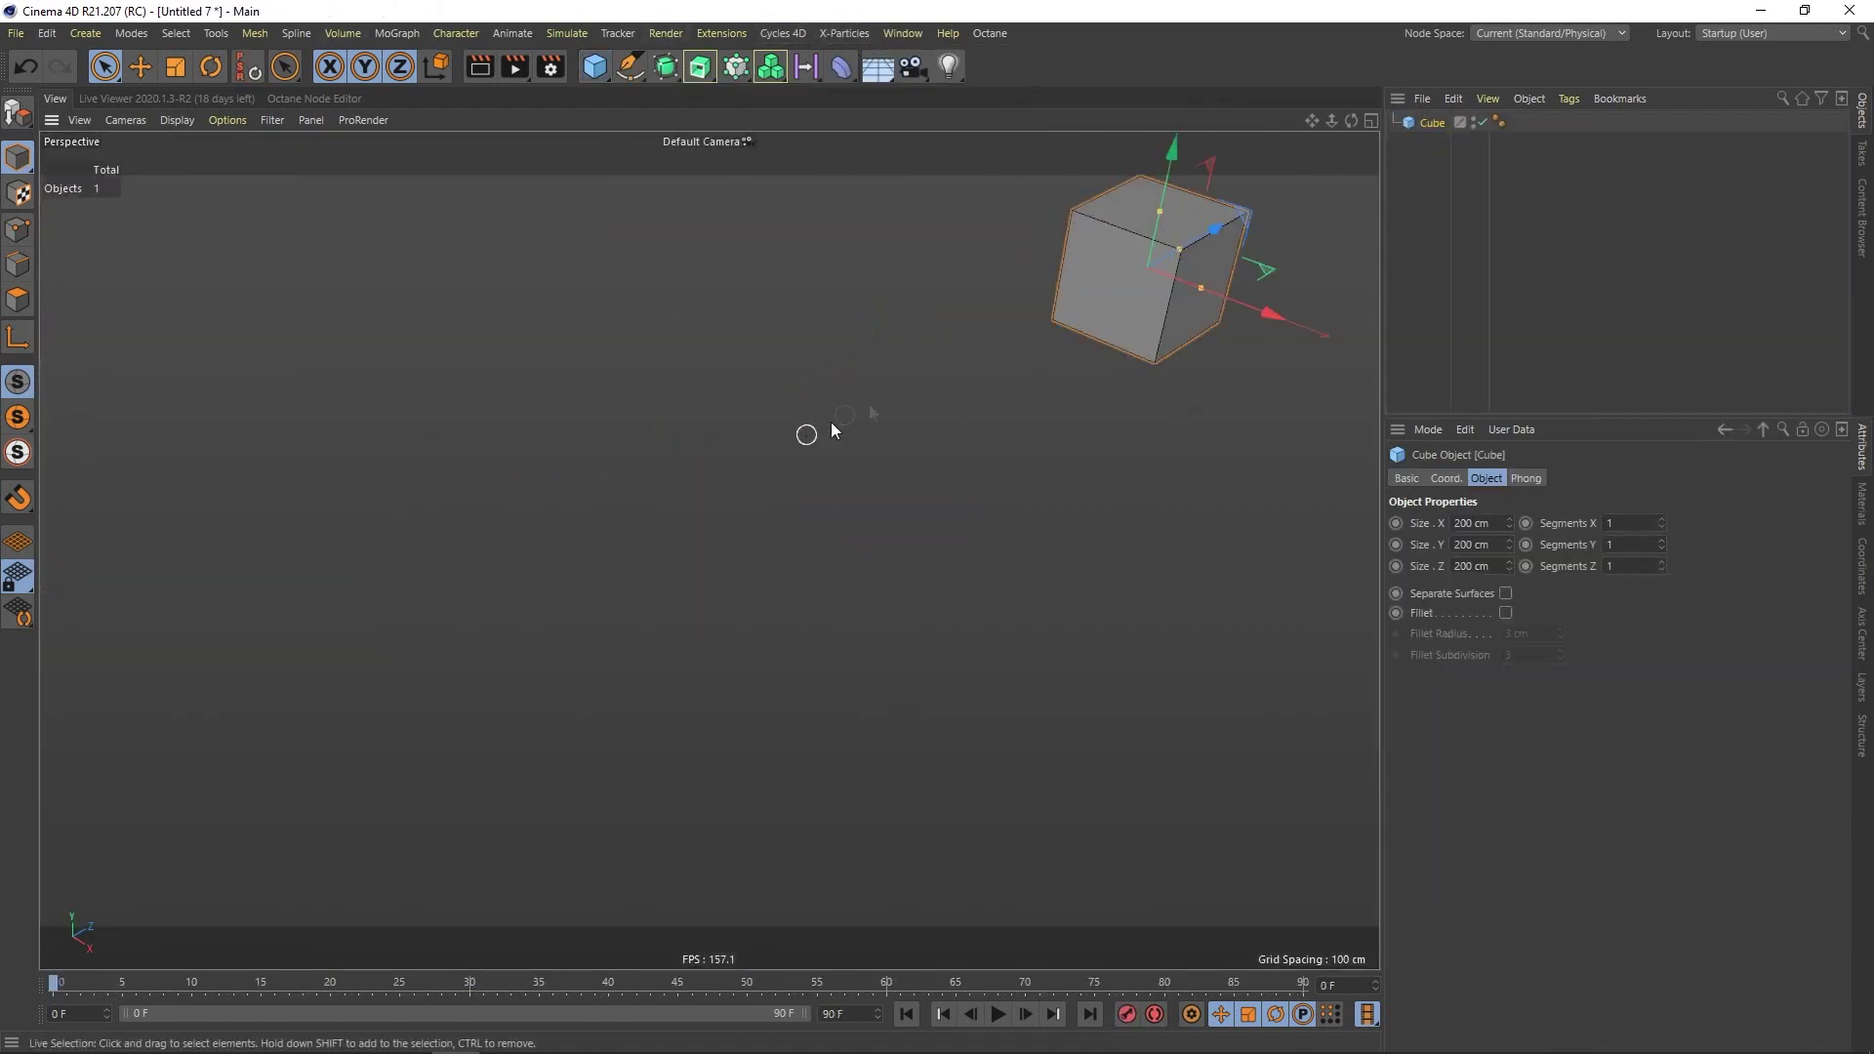
{"action": "middle_click_drag", "start_coordinate": [1157, 291], "coordinate": [895, 477], "text": "alt"}
{"action": "mouse_move", "coordinate": [899, 423]}
{"action": "left_mouse_down", "text": "alt"}
{"action": "mouse_move", "coordinate": [1019, 503]}
{"action": "mouse_move", "coordinate": [888, 442]}
{"action": "left_mouse_up", "text": "alt"}
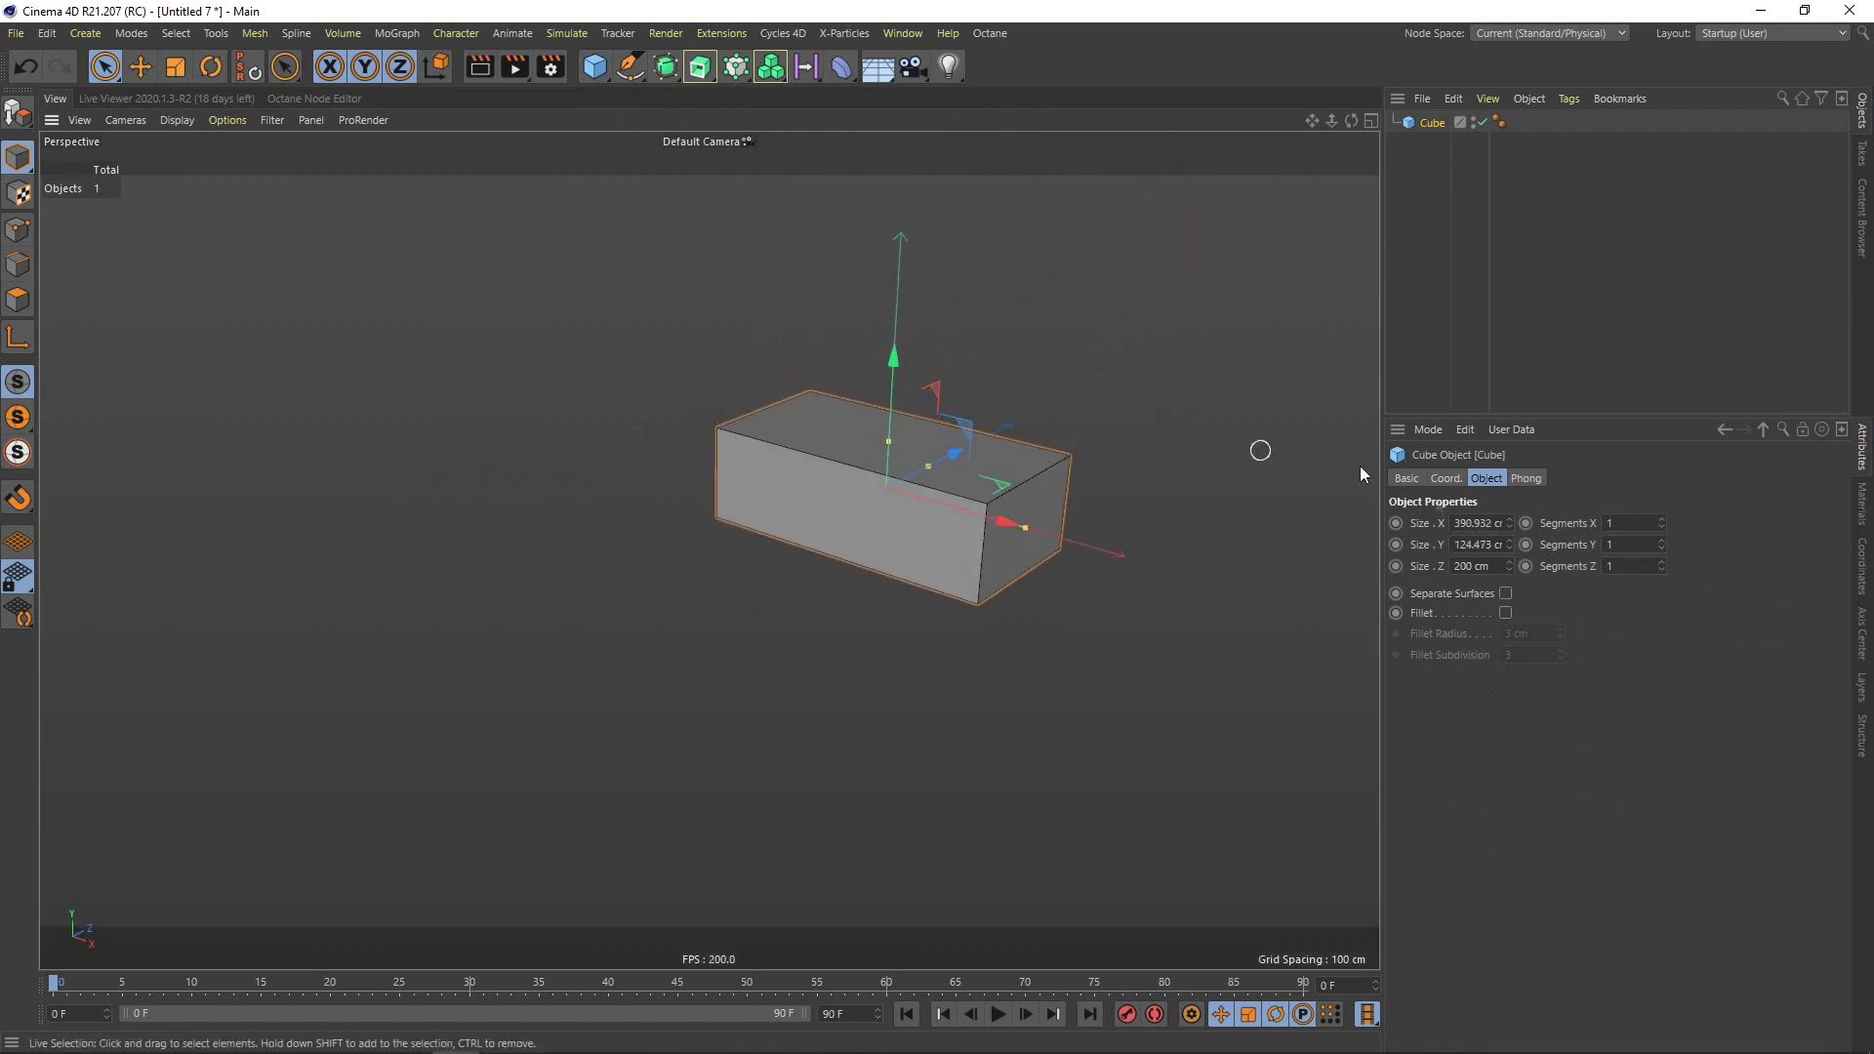
Enable the cube's fillet with a radius of 1 cm.
{"action": "left_click", "coordinate": [1505, 613]}
{"action": "left_click", "coordinate": [1518, 634]}
{"action": "type", "text": "1"}
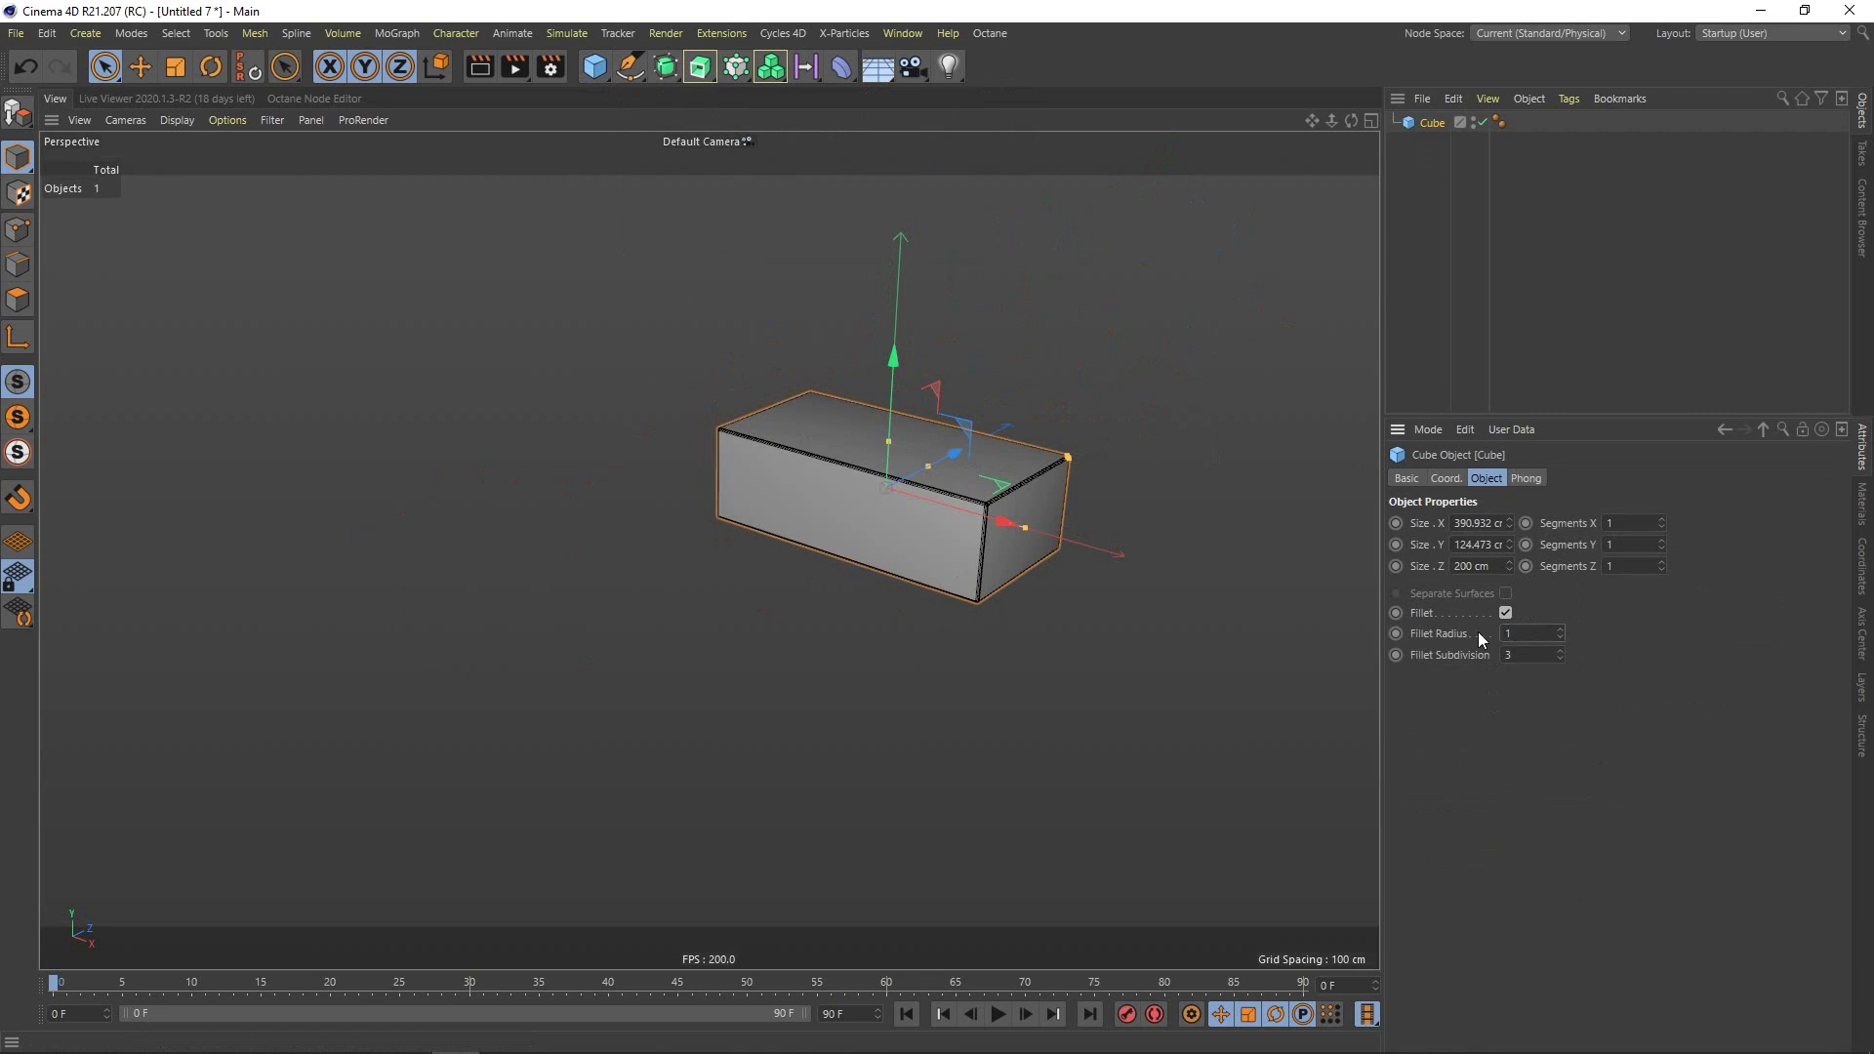
{"action": "key", "text": "Return"}
Change the viewport display to shading without edge lines and check the cube.
{"action": "mouse_move", "coordinate": [908, 513]}
{"action": "left_mouse_down", "text": "alt"}
{"action": "mouse_move", "coordinate": [863, 519]}
{"action": "mouse_move", "coordinate": [959, 500]}
{"action": "left_mouse_up", "text": "alt"}
{"action": "left_click", "coordinate": [180, 119]}
{"action": "left_click", "coordinate": [203, 156]}
{"action": "scroll", "coordinate": [966, 527], "scroll_direction": "up", "scroll_amount": 3}
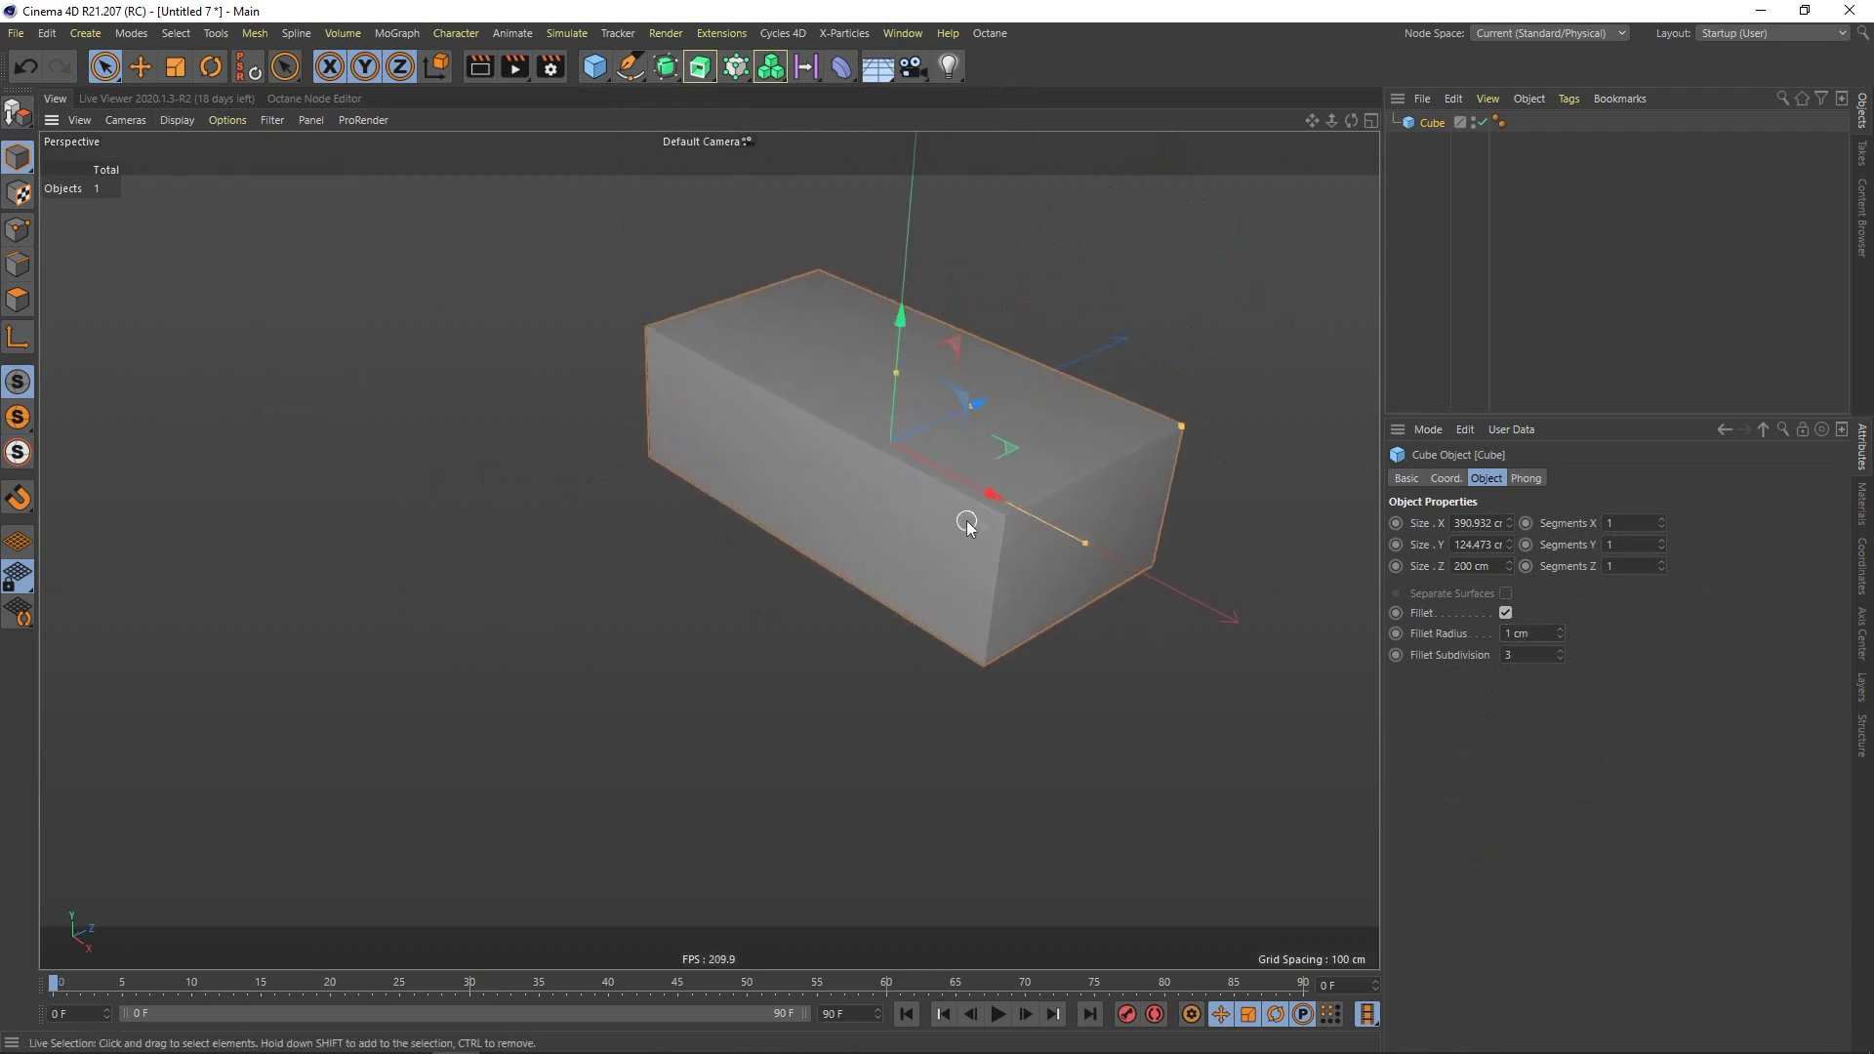
{"action": "scroll", "coordinate": [908, 537], "scroll_direction": "down", "scroll_amount": 4}
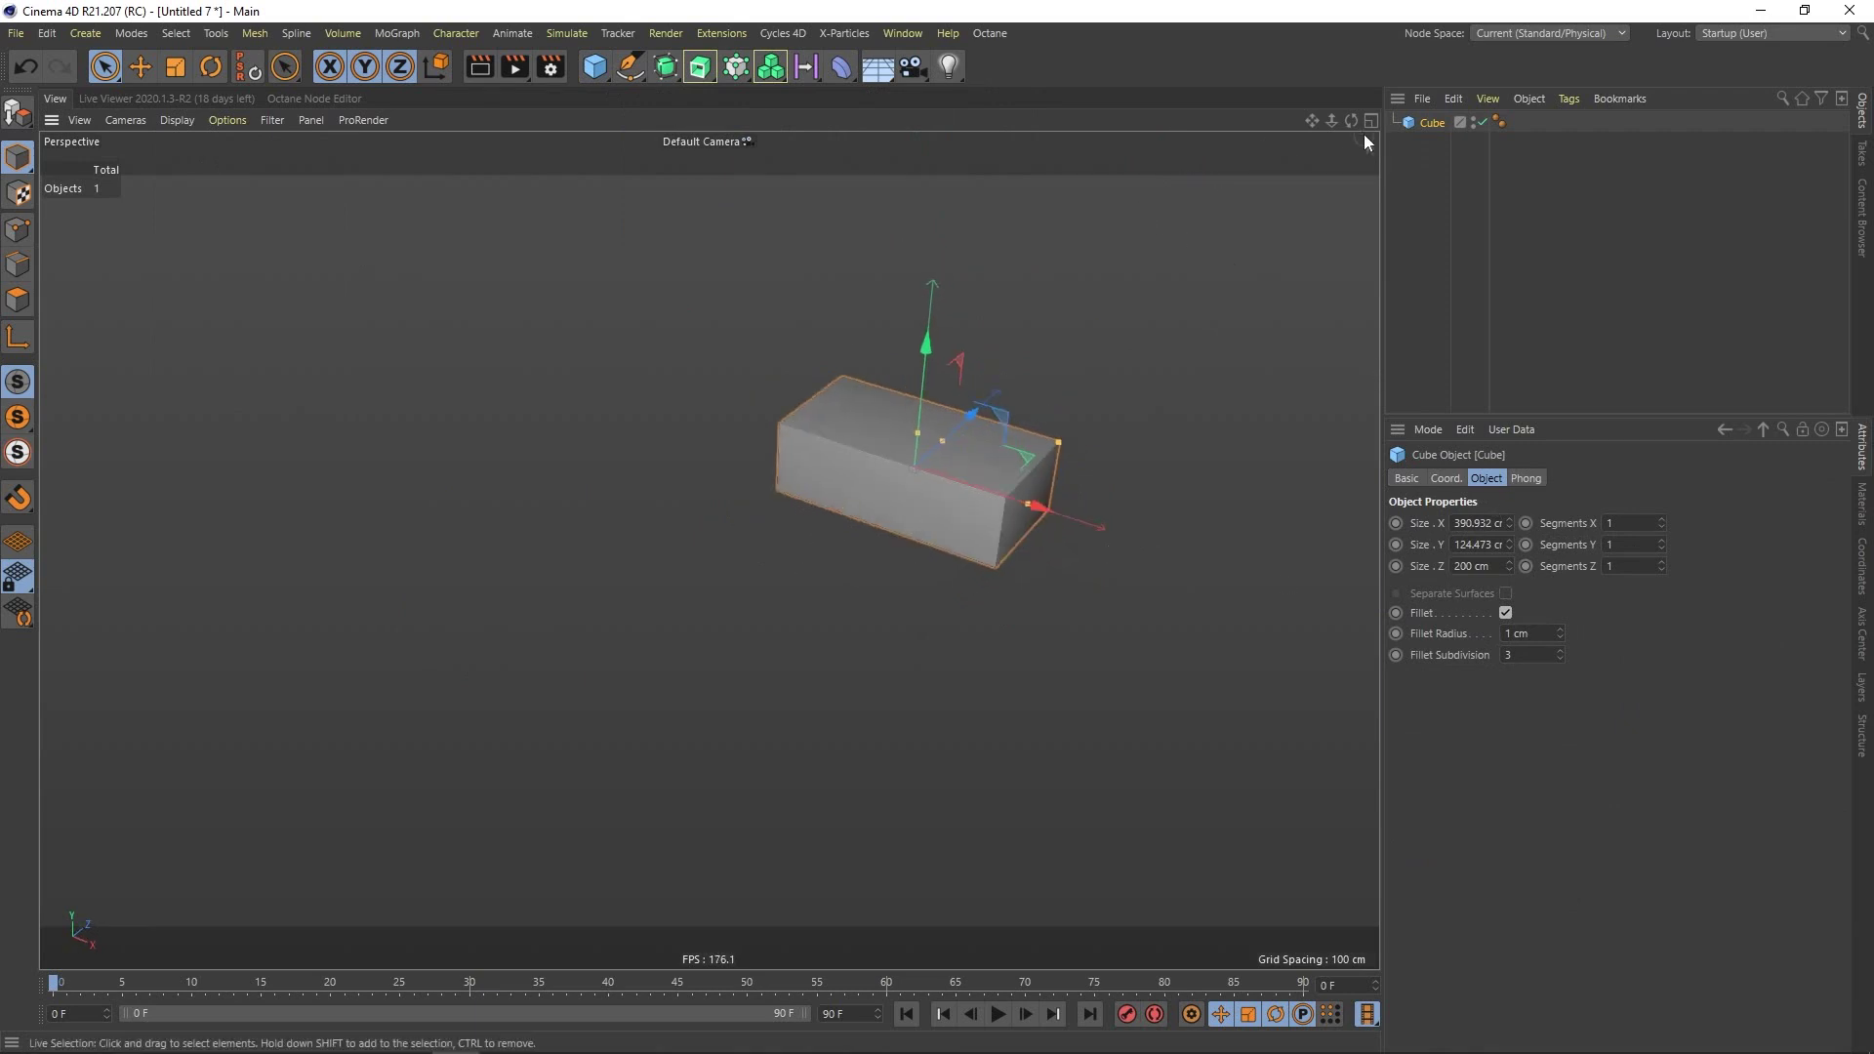
Duplicate the cube, offset a copy beside it and reshape that copy to about 694 × 124 × 113 cm.
{"action": "key", "text": "ctrl+c"}
{"action": "key", "text": "ctrl+v"}
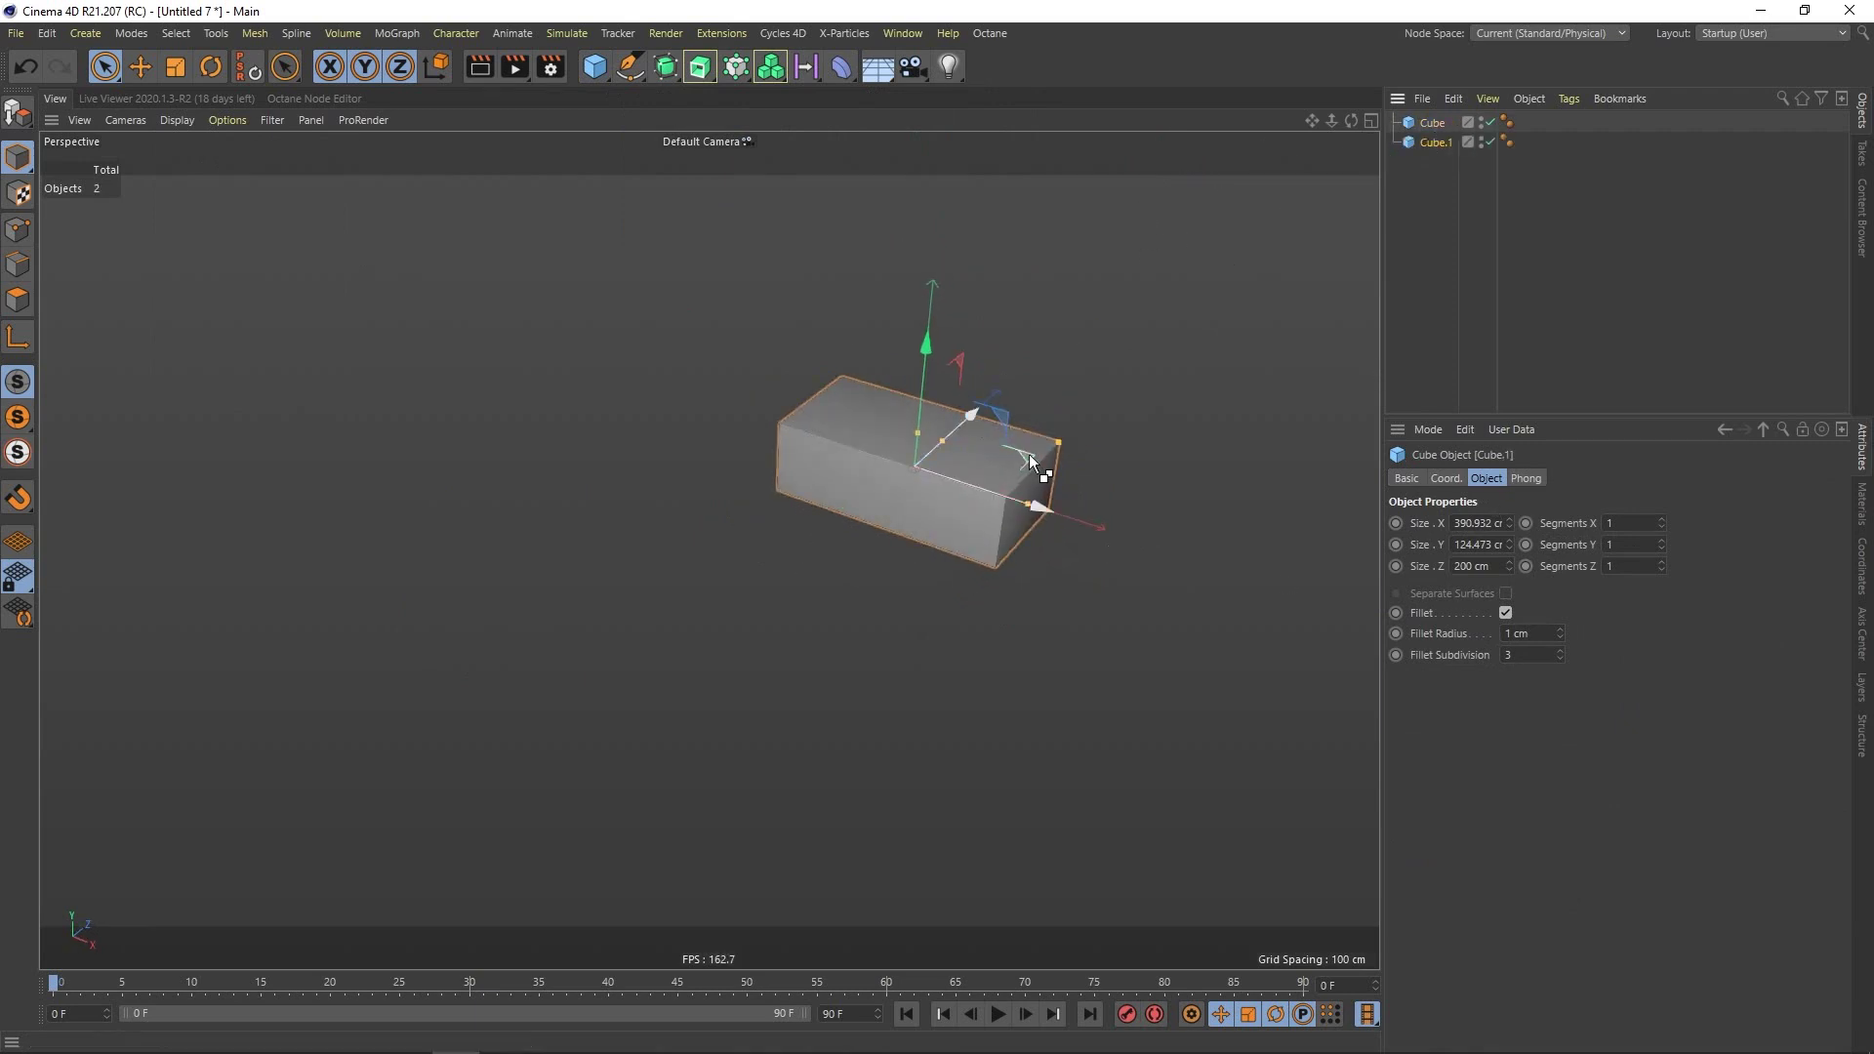
{"action": "left_click_drag", "start_coordinate": [1029, 453], "coordinate": [1034, 533], "text": "ctrl"}
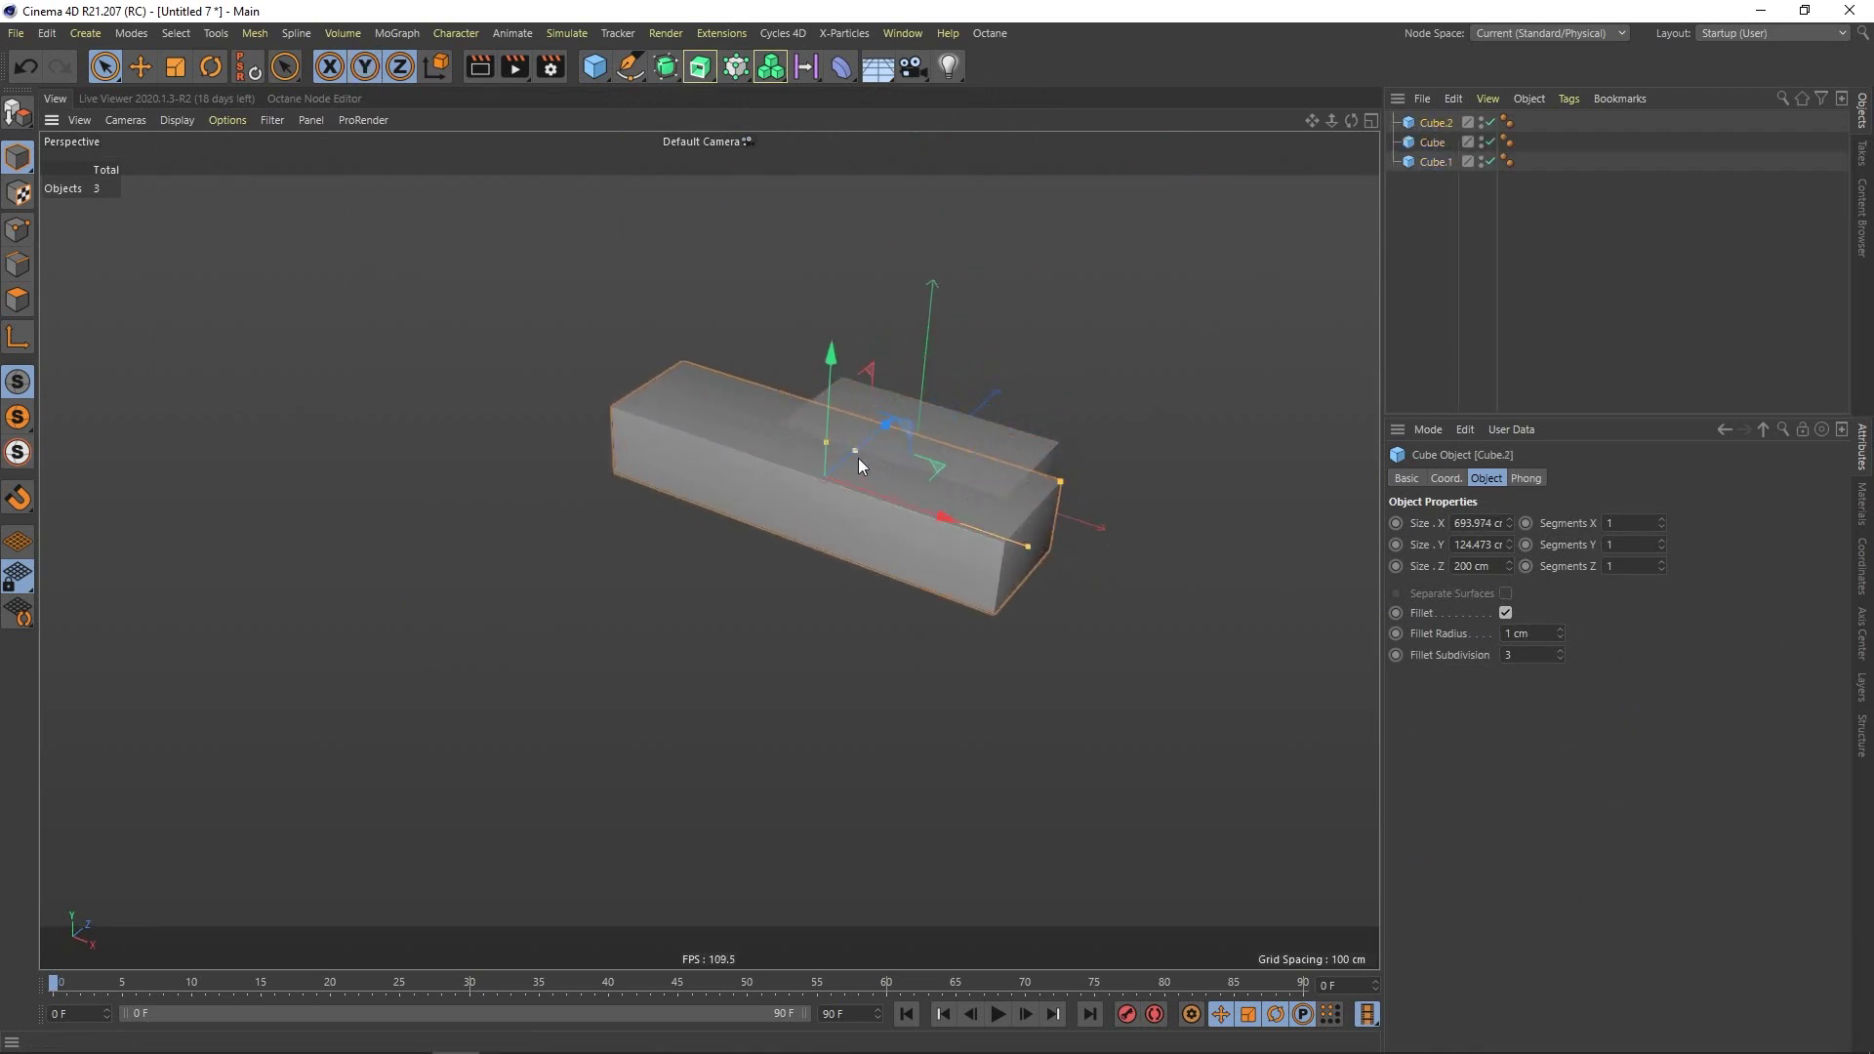
{"action": "left_click_drag", "start_coordinate": [858, 459], "coordinate": [928, 451]}
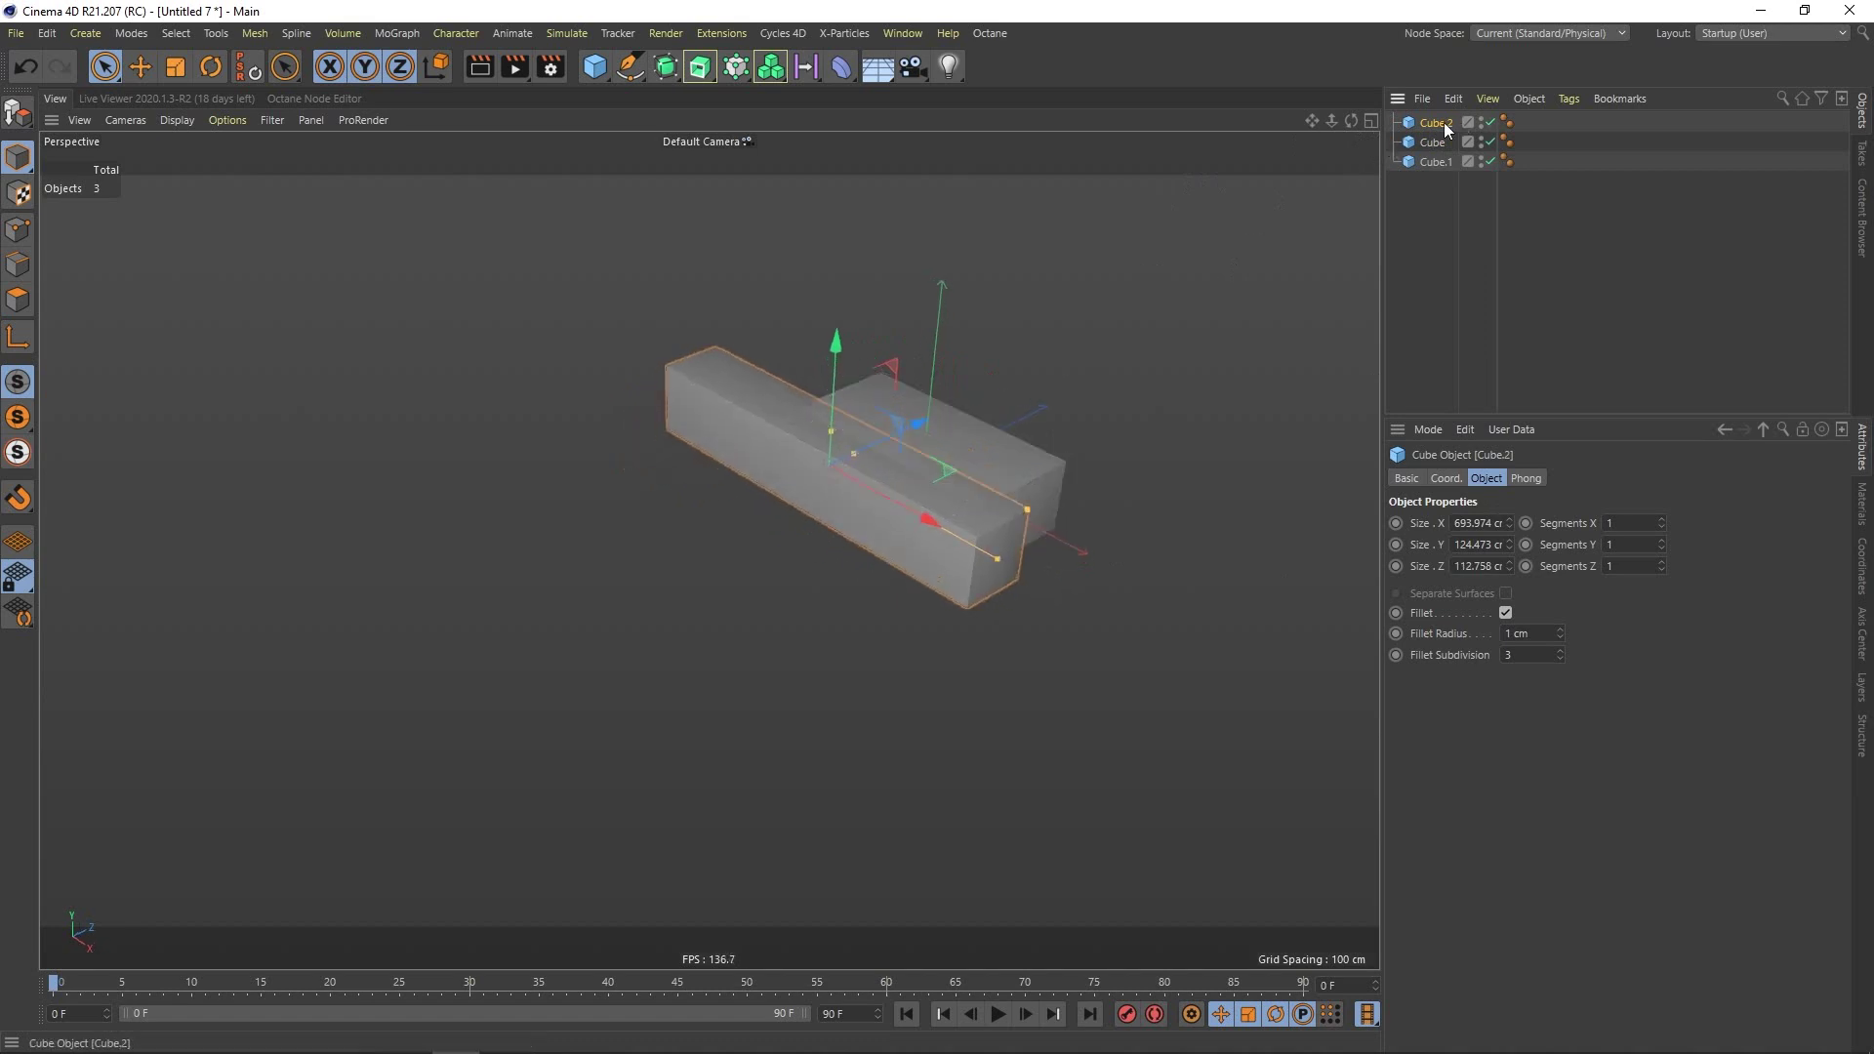
Duplicate the long box alongside itself and shorten the copy to about 465 cm.
{"action": "left_click_drag", "start_coordinate": [888, 441], "coordinate": [856, 542], "text": "ctrl"}
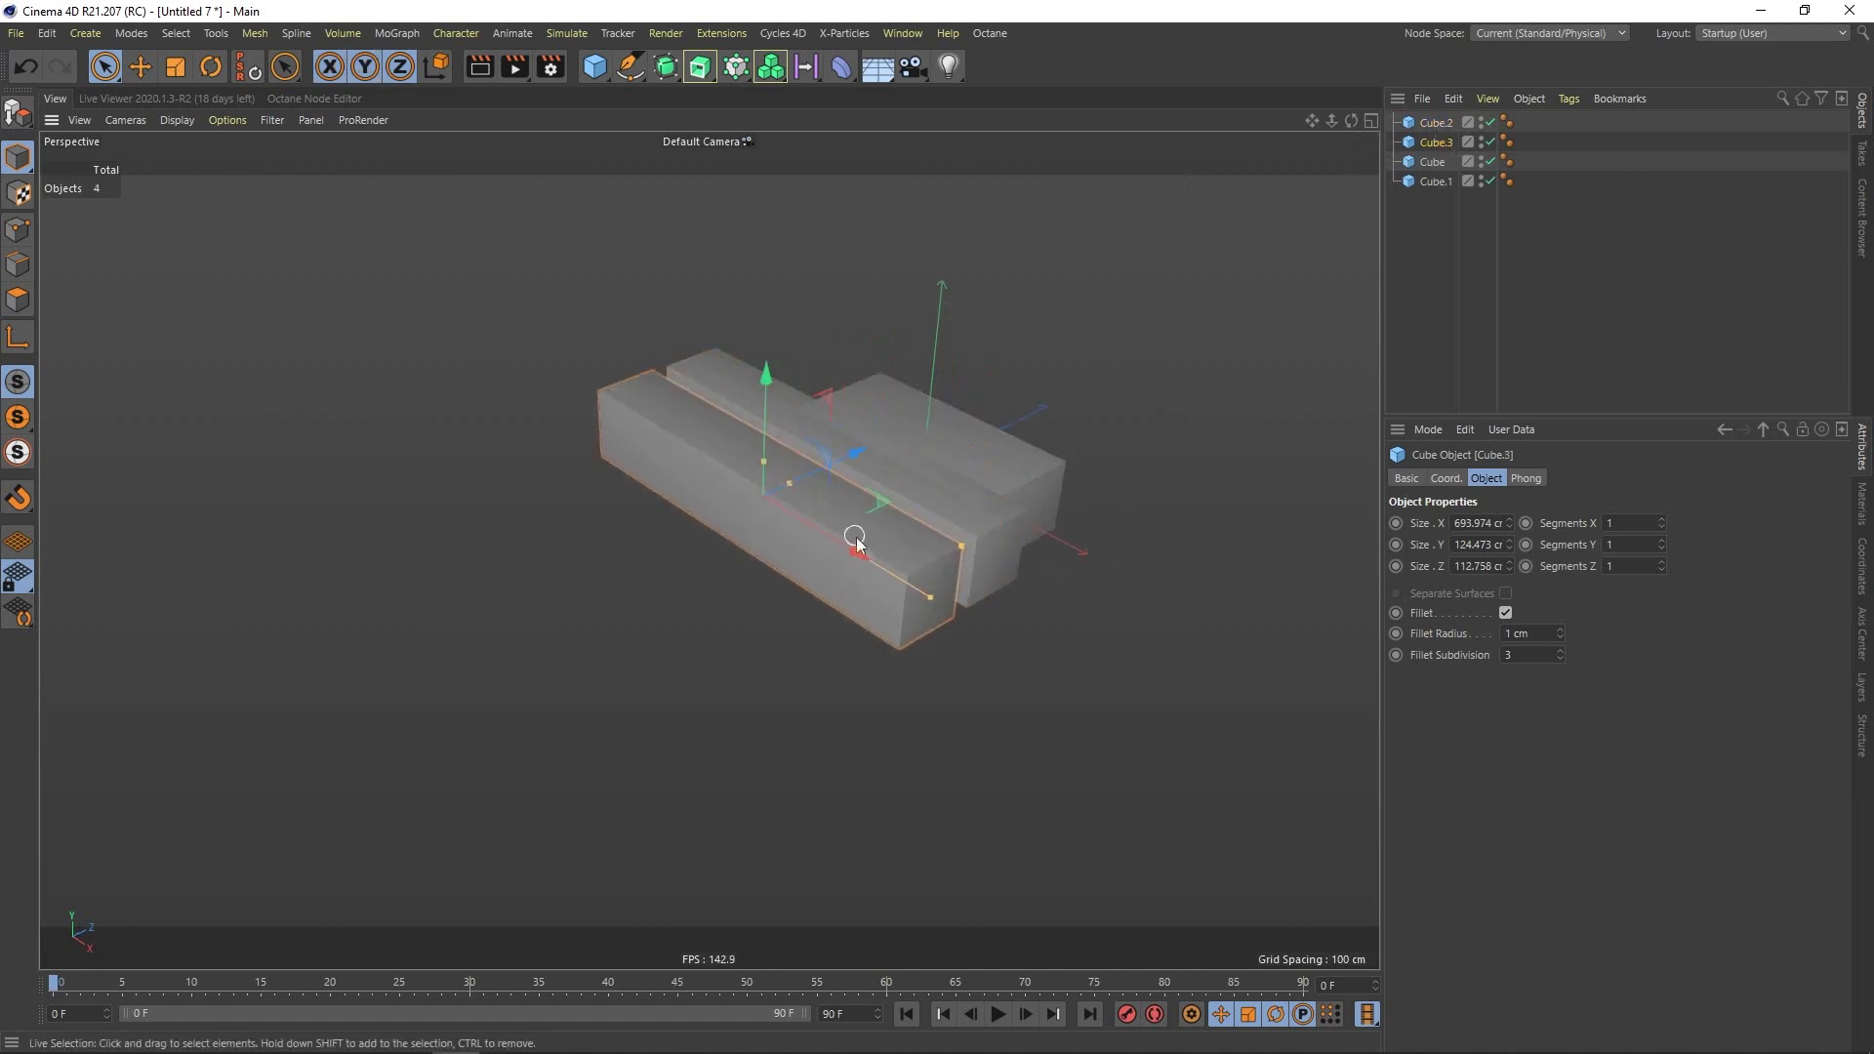
{"action": "left_click_drag", "start_coordinate": [929, 599], "coordinate": [871, 564]}
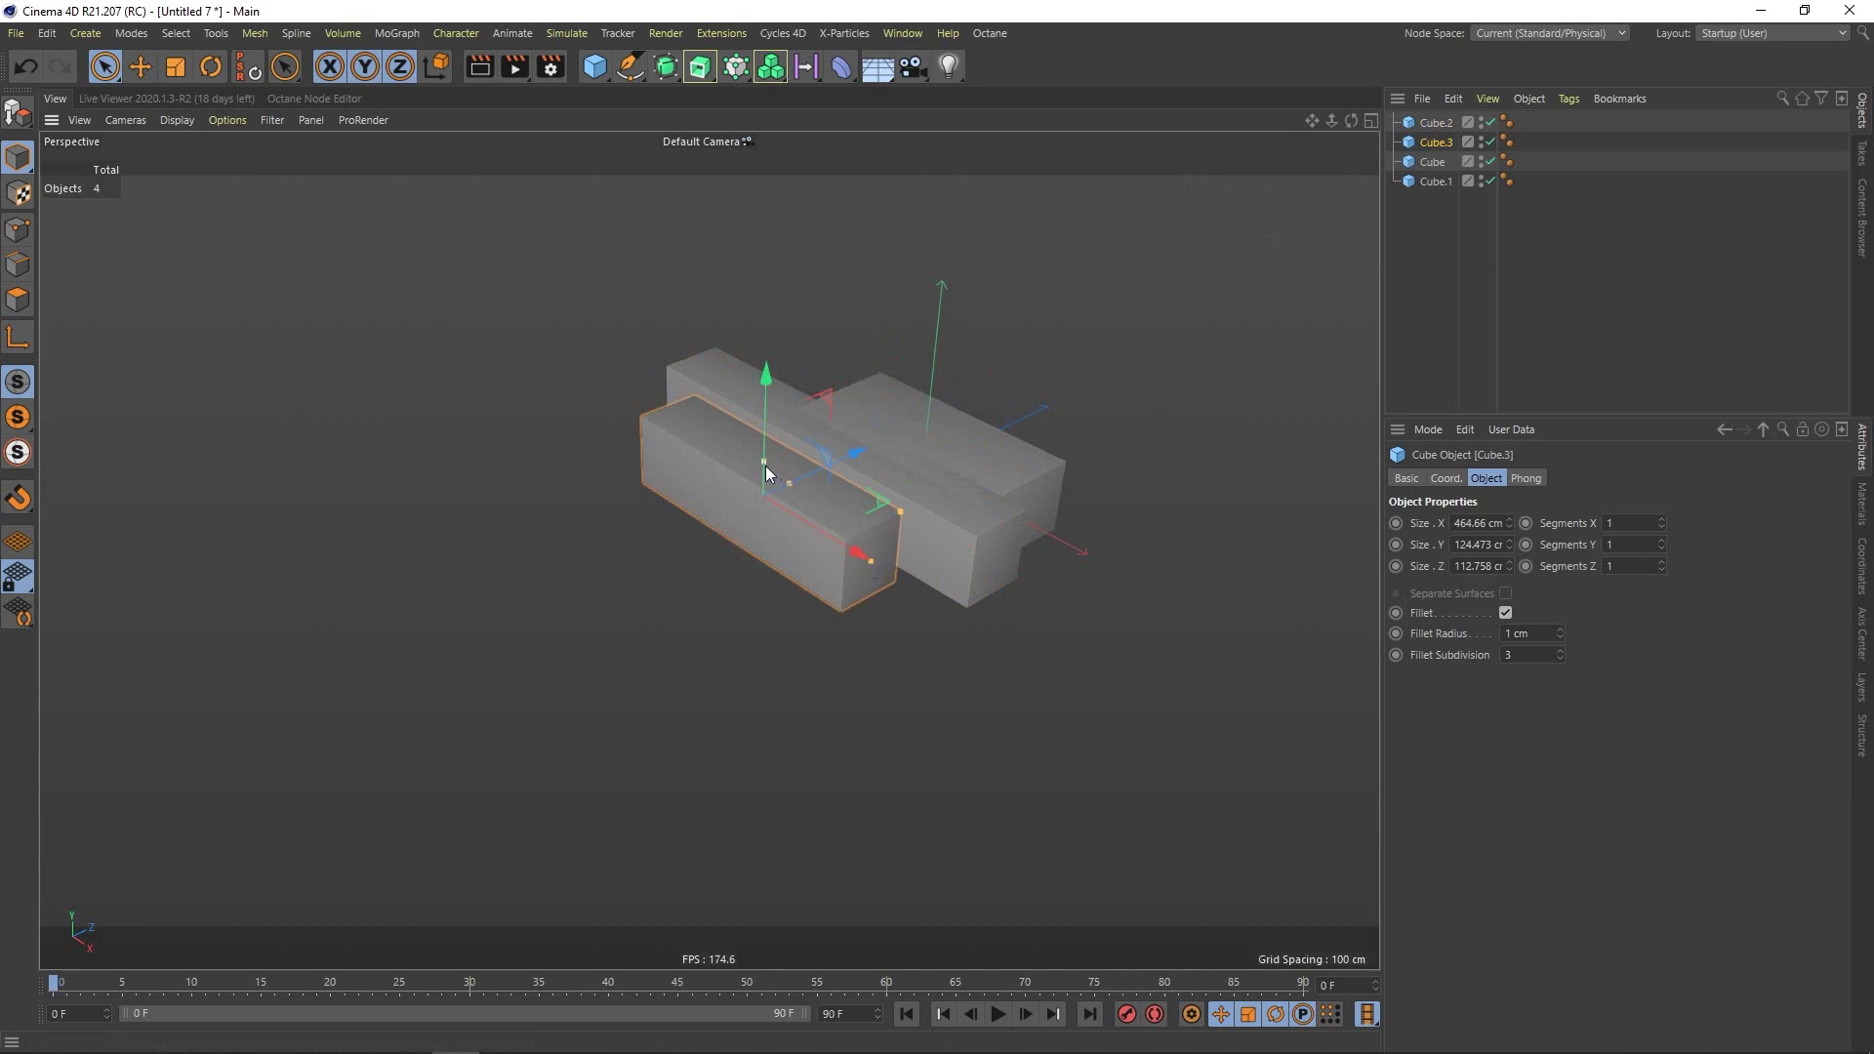
{"action": "left_click_drag", "start_coordinate": [764, 462], "coordinate": [635, 553]}
Extend the row with flat slab copies, the last one about 969 × 13 × 410 cm.
{"action": "left_click_drag", "start_coordinate": [740, 634], "coordinate": [888, 724]}
{"action": "scroll", "coordinate": [801, 544], "scroll_direction": "down", "scroll_amount": 3}
{"action": "left_click_drag", "start_coordinate": [801, 544], "coordinate": [648, 560], "text": "alt"}
{"action": "left_click_drag", "start_coordinate": [797, 513], "coordinate": [677, 542], "text": "ctrl"}
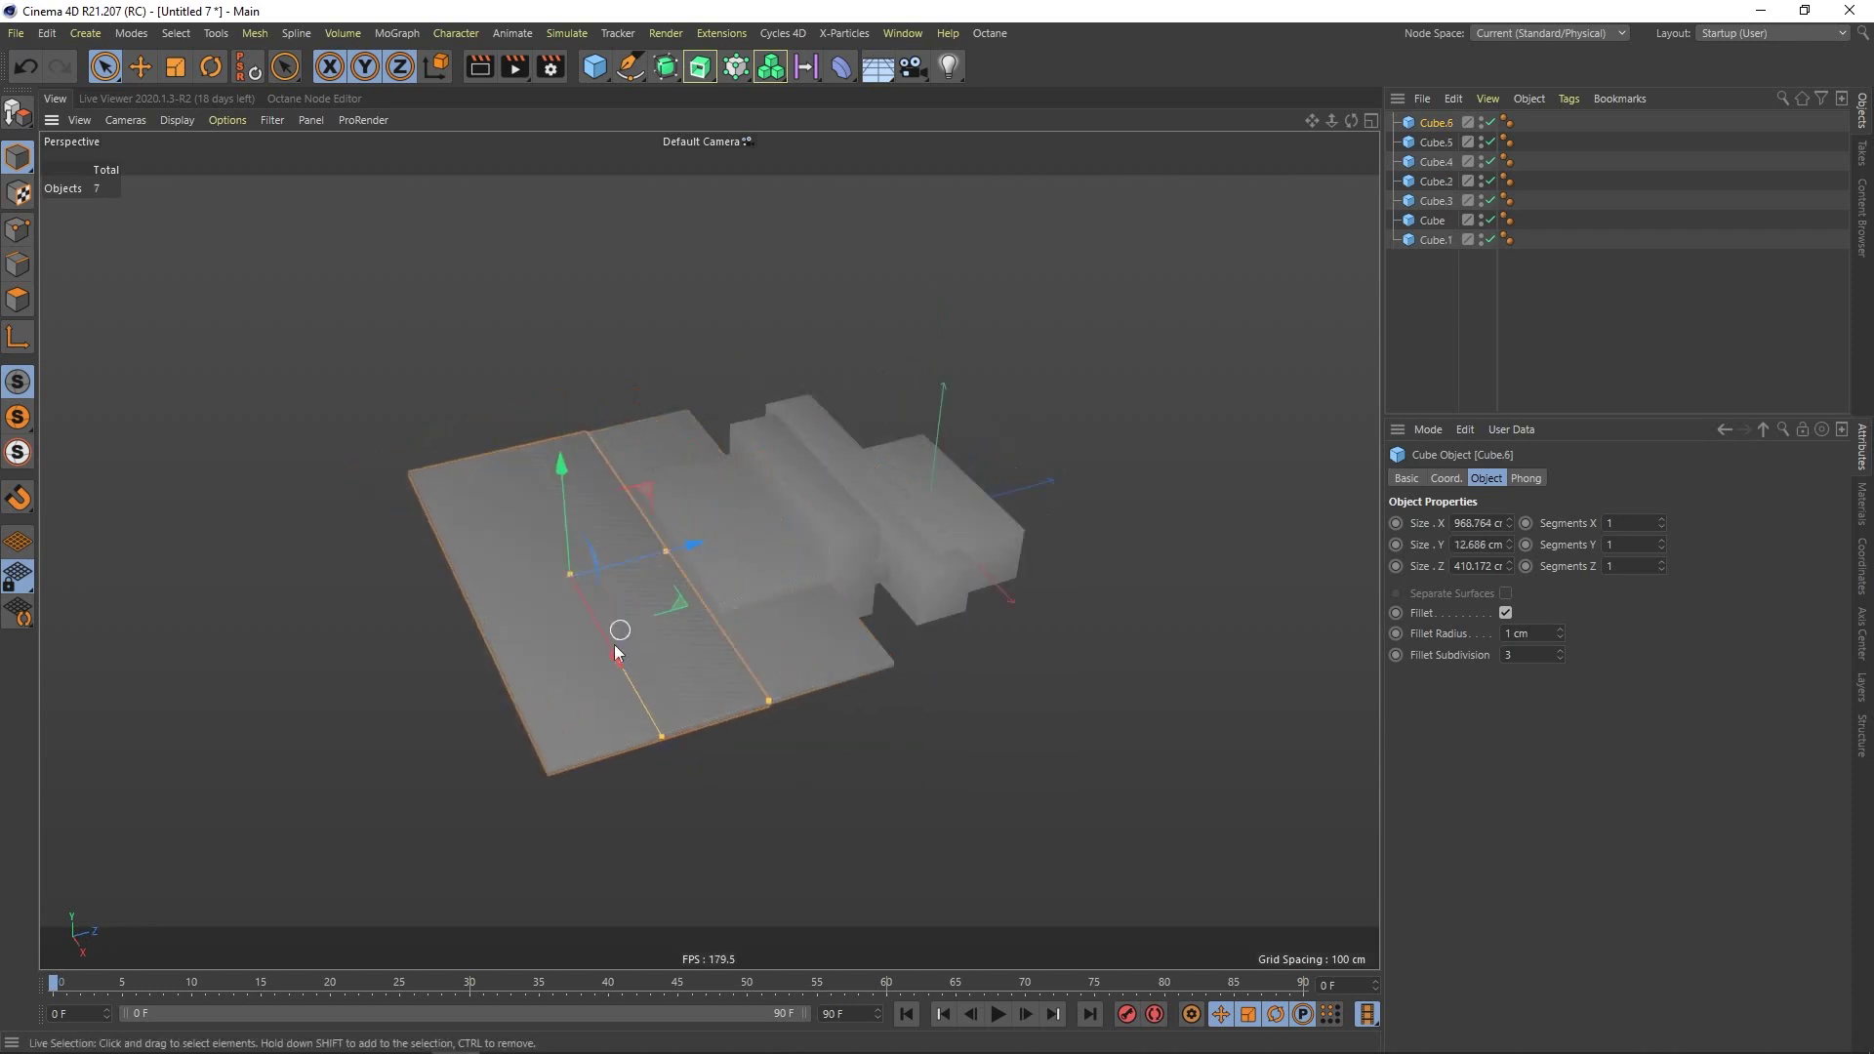
Reshape the last slab into a block about 349 × 325 × 410 cm and add a copy about 99 cm deep beyond it.
{"action": "left_click_drag", "start_coordinate": [659, 736], "coordinate": [644, 601]}
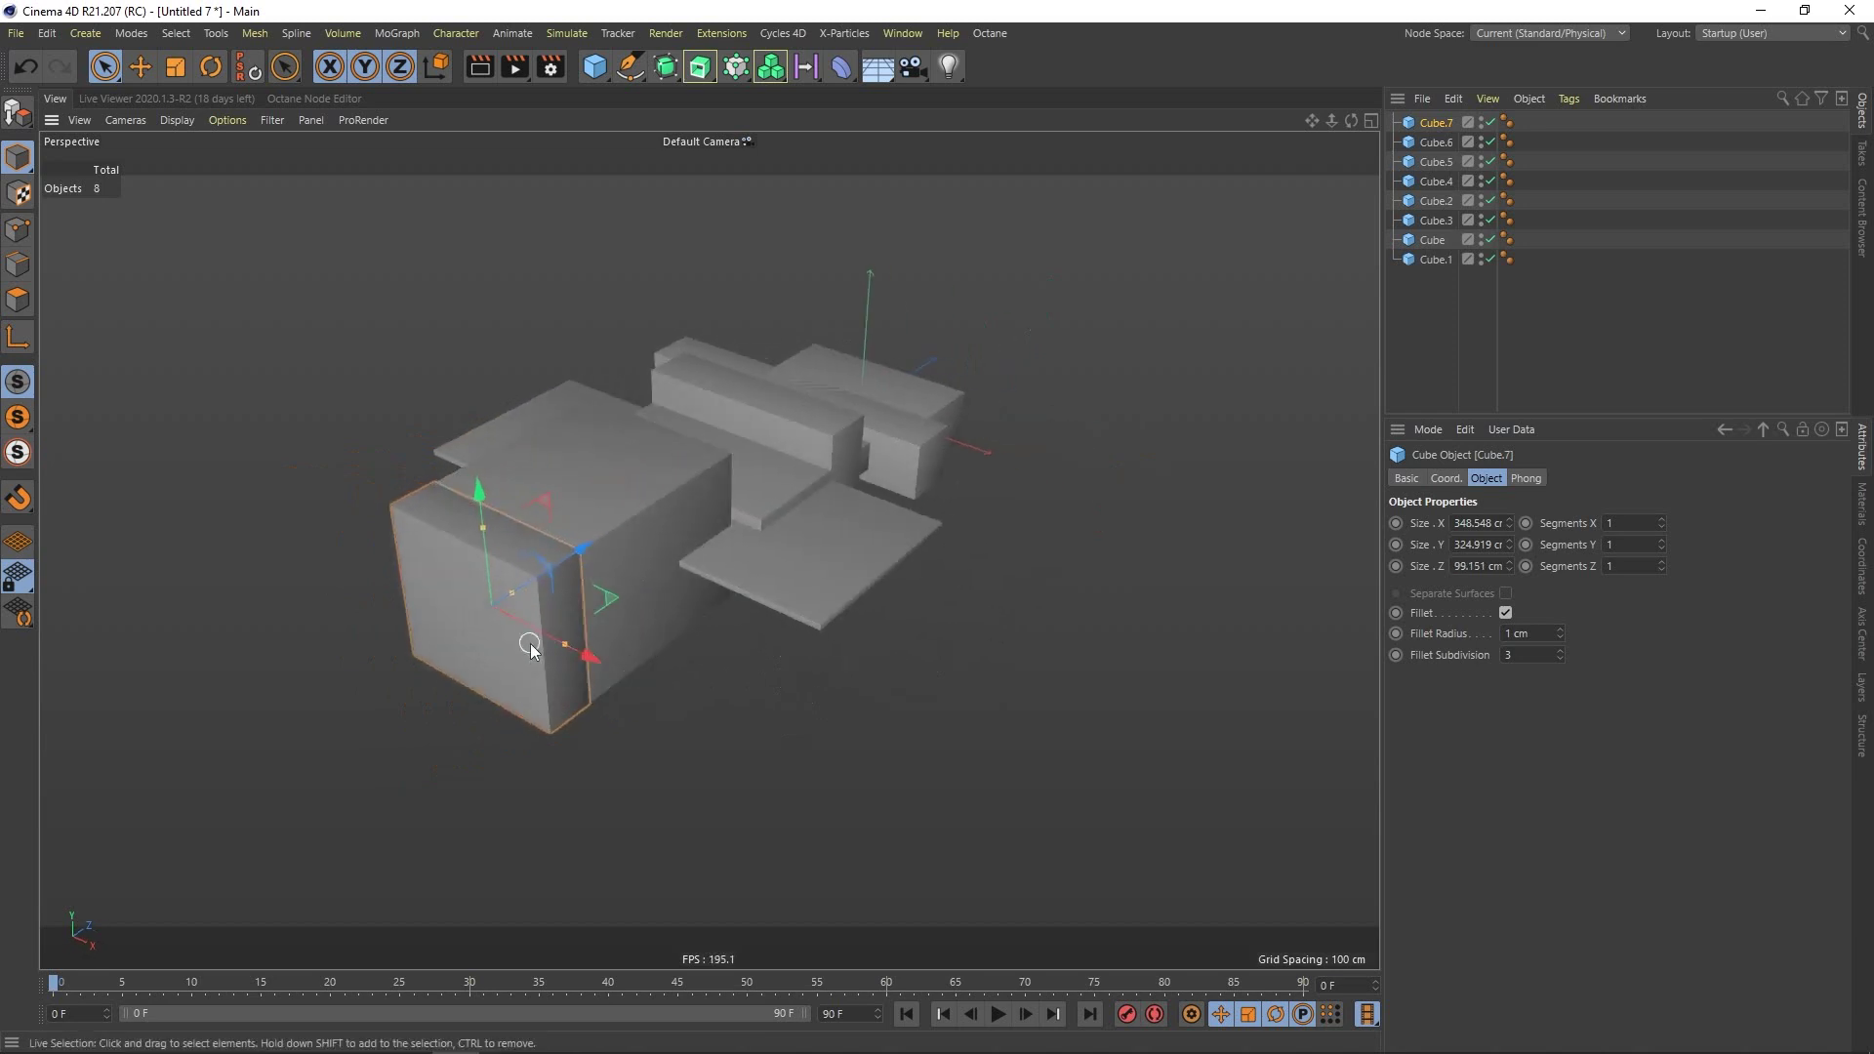
{"action": "left_click_drag", "start_coordinate": [559, 652], "coordinate": [539, 636]}
Reduce the large block Cube.6 to about 238 cm in X and 229 cm in Y.
{"action": "left_click_drag", "start_coordinate": [613, 520], "coordinate": [541, 520], "text": "alt"}
{"action": "left_click", "coordinate": [620, 516]}
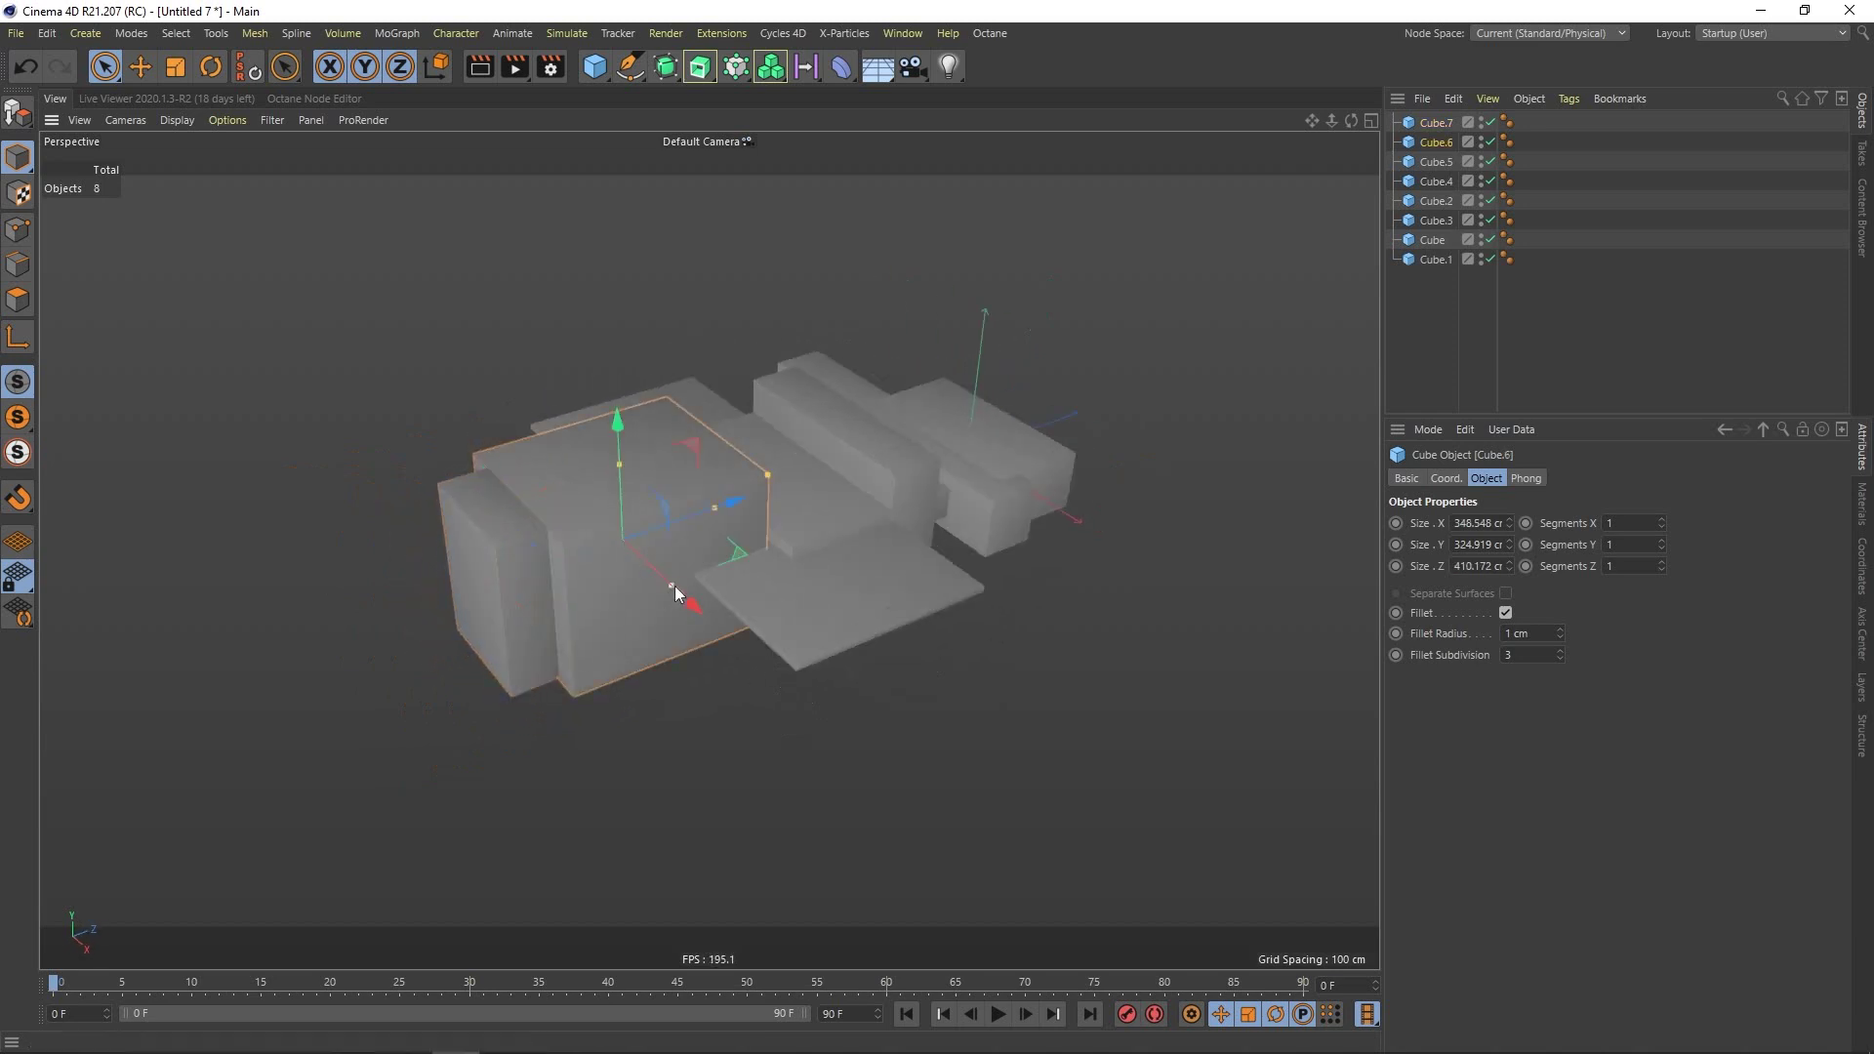
{"action": "left_click_drag", "start_coordinate": [673, 586], "coordinate": [648, 569]}
{"action": "mouse_move", "coordinate": [633, 472]}
{"action": "left_mouse_down"}
{"action": "mouse_move", "coordinate": [554, 482]}
{"action": "mouse_move", "coordinate": [611, 499]}
{"action": "left_mouse_up"}
Duplicate Cube.6 to the far end of the row and shrink the copy to about 160 × 100 × 99 cm.
{"action": "left_click_drag", "start_coordinate": [744, 519], "coordinate": [479, 572], "text": "ctrl"}
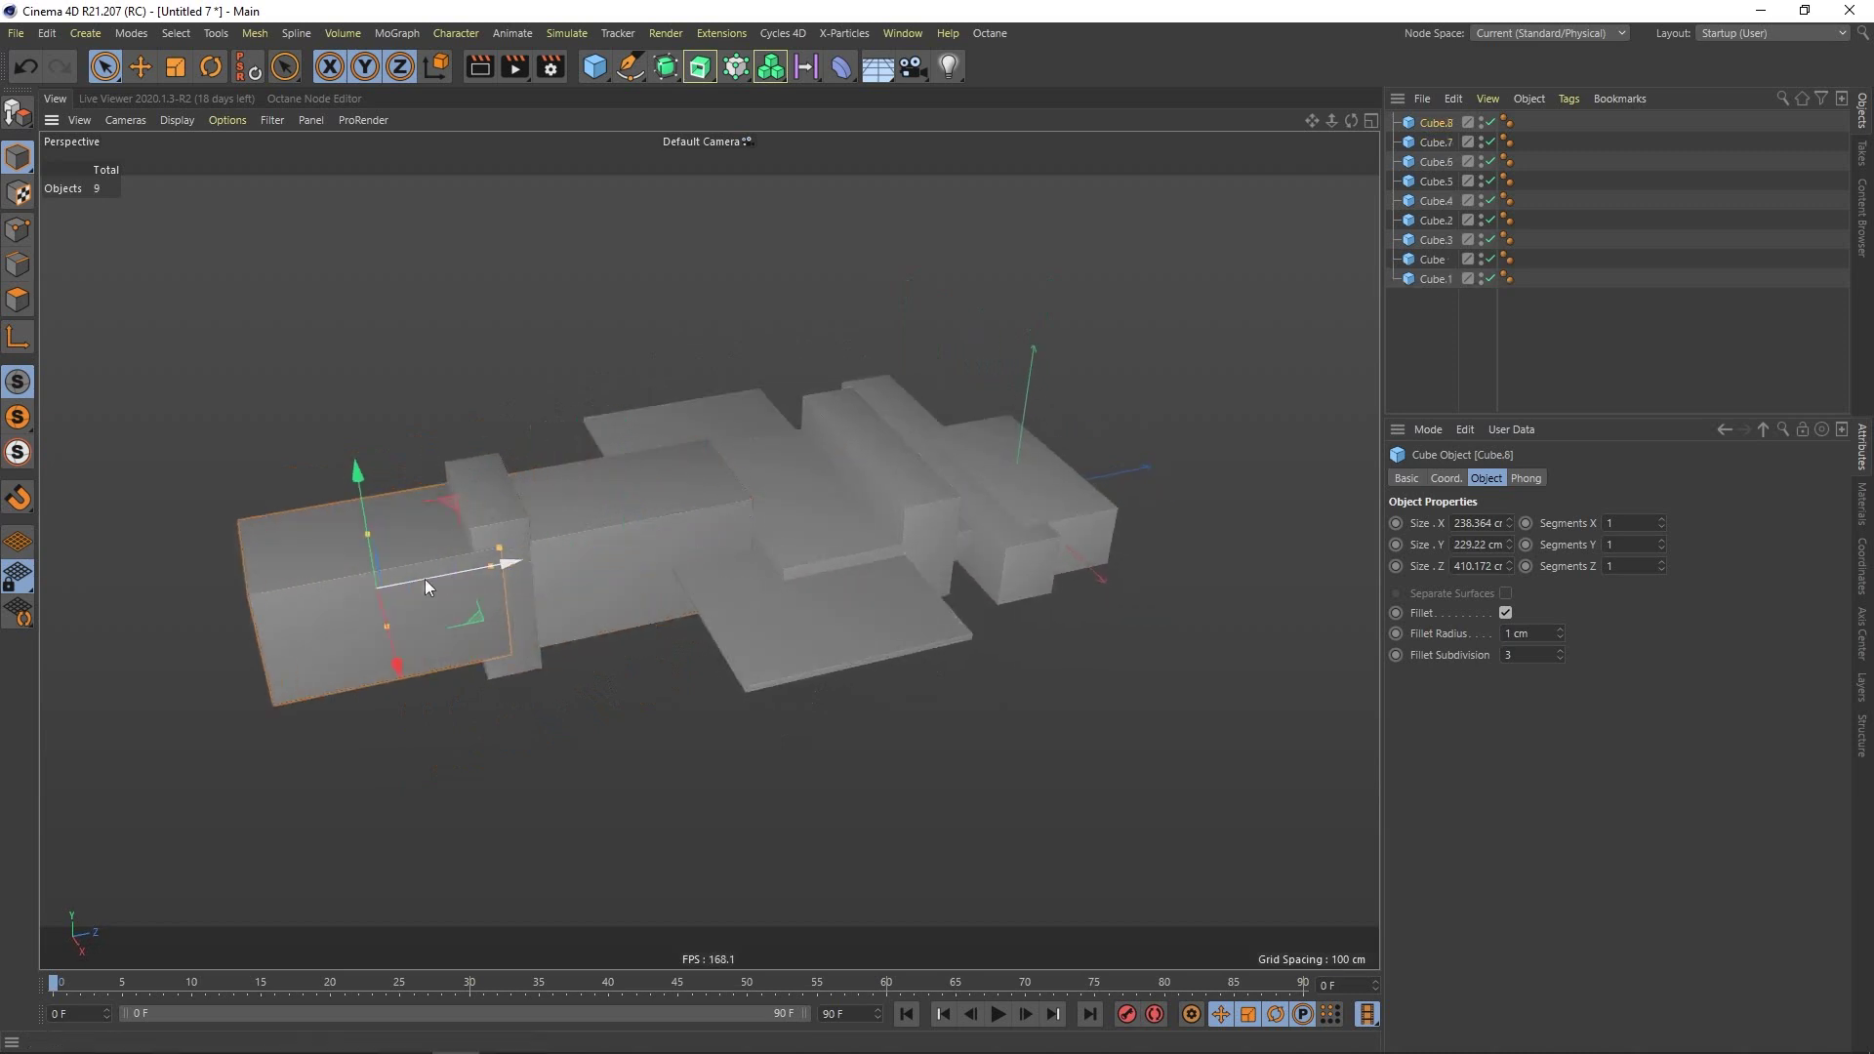
{"action": "middle_click_drag", "start_coordinate": [425, 578], "coordinate": [532, 548], "text": "alt"}
{"action": "left_click_drag", "start_coordinate": [587, 537], "coordinate": [460, 530]}
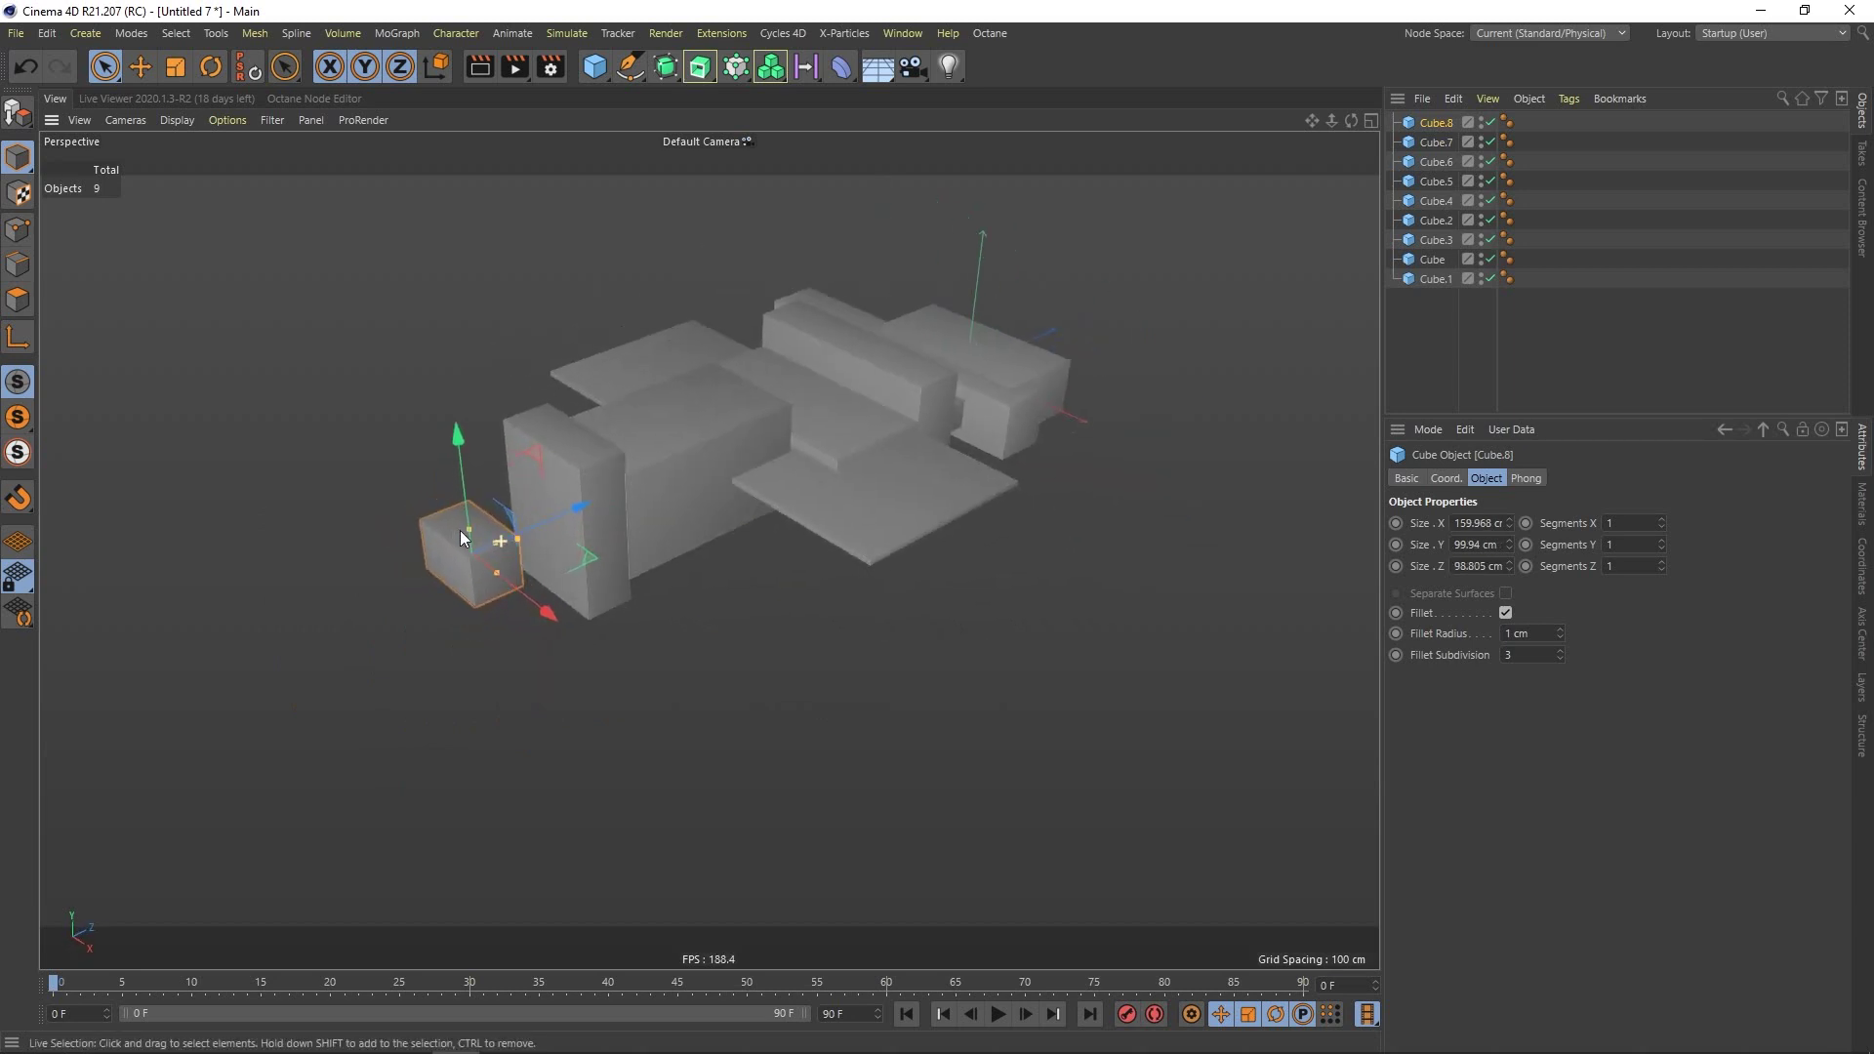
Add a MoGraph Cloner and place all nine cubes inside it as children.
{"action": "left_click", "coordinate": [1454, 360]}
{"action": "left_click_drag", "start_coordinate": [631, 420], "coordinate": [722, 495], "text": "alt"}
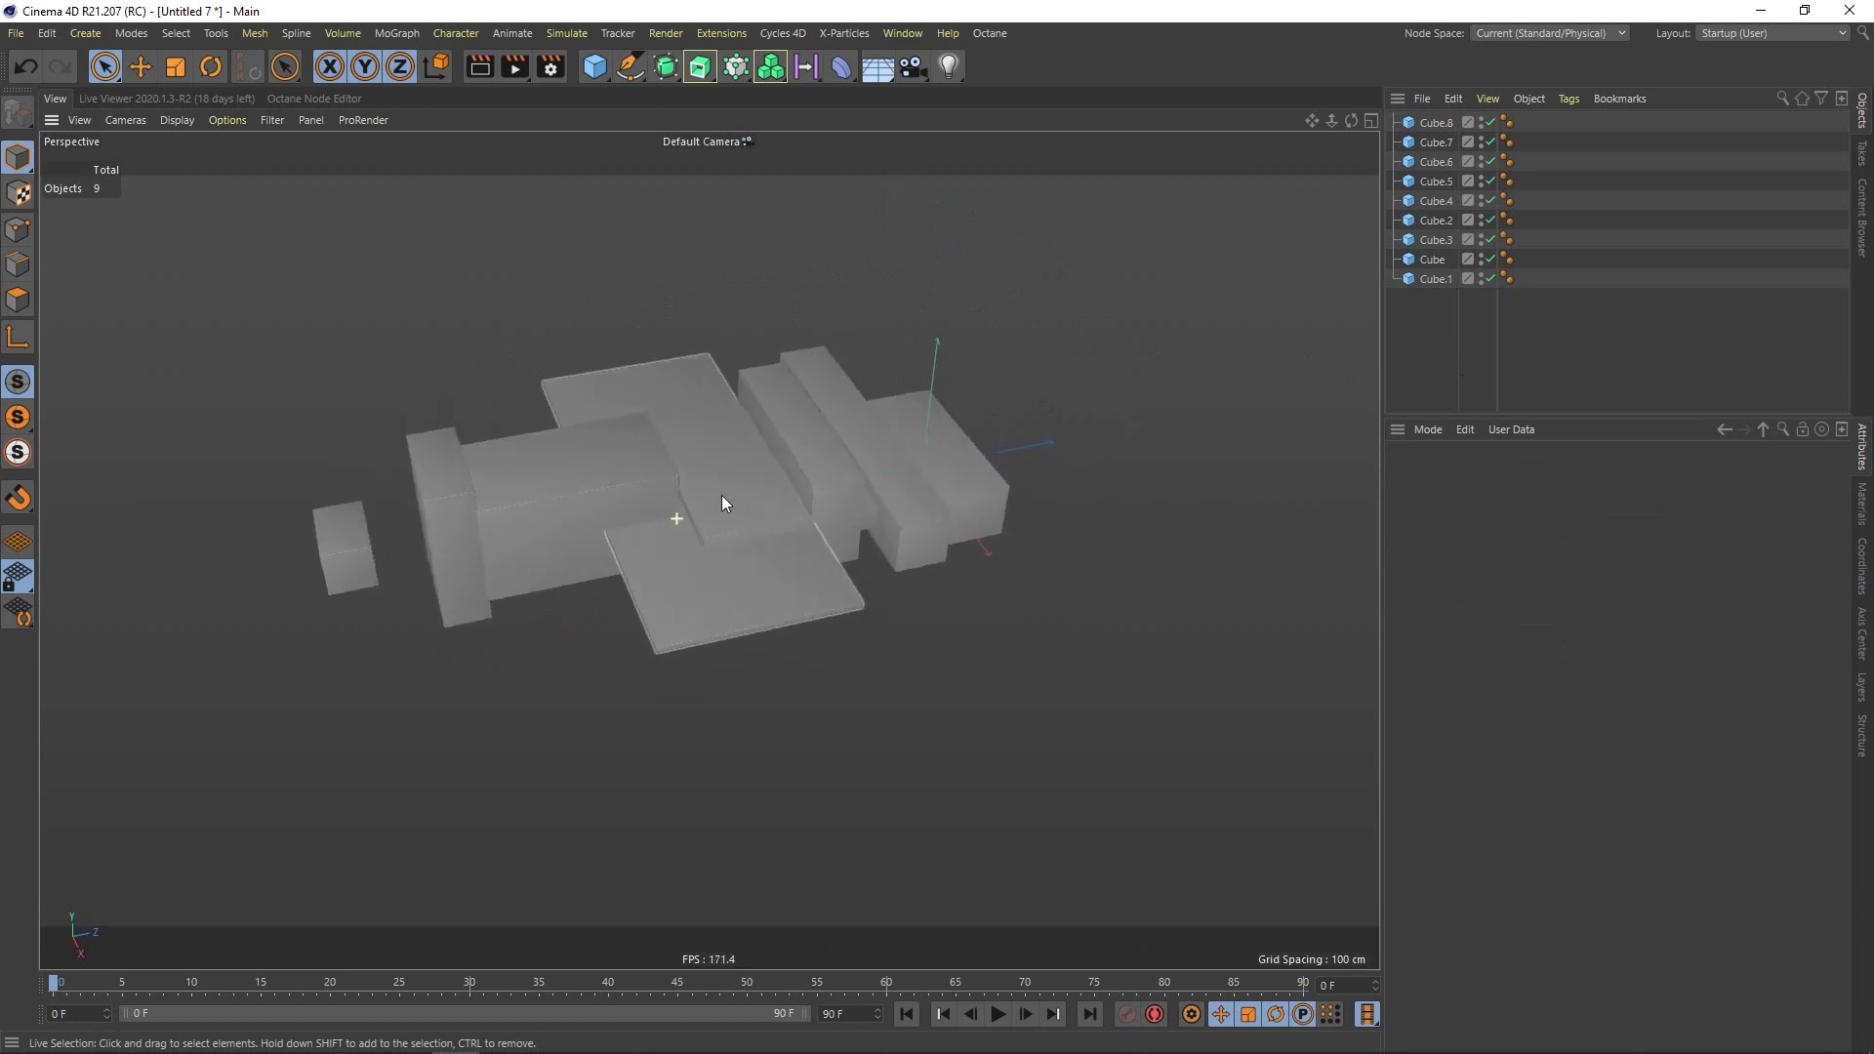
{"action": "left_click", "coordinate": [396, 33]}
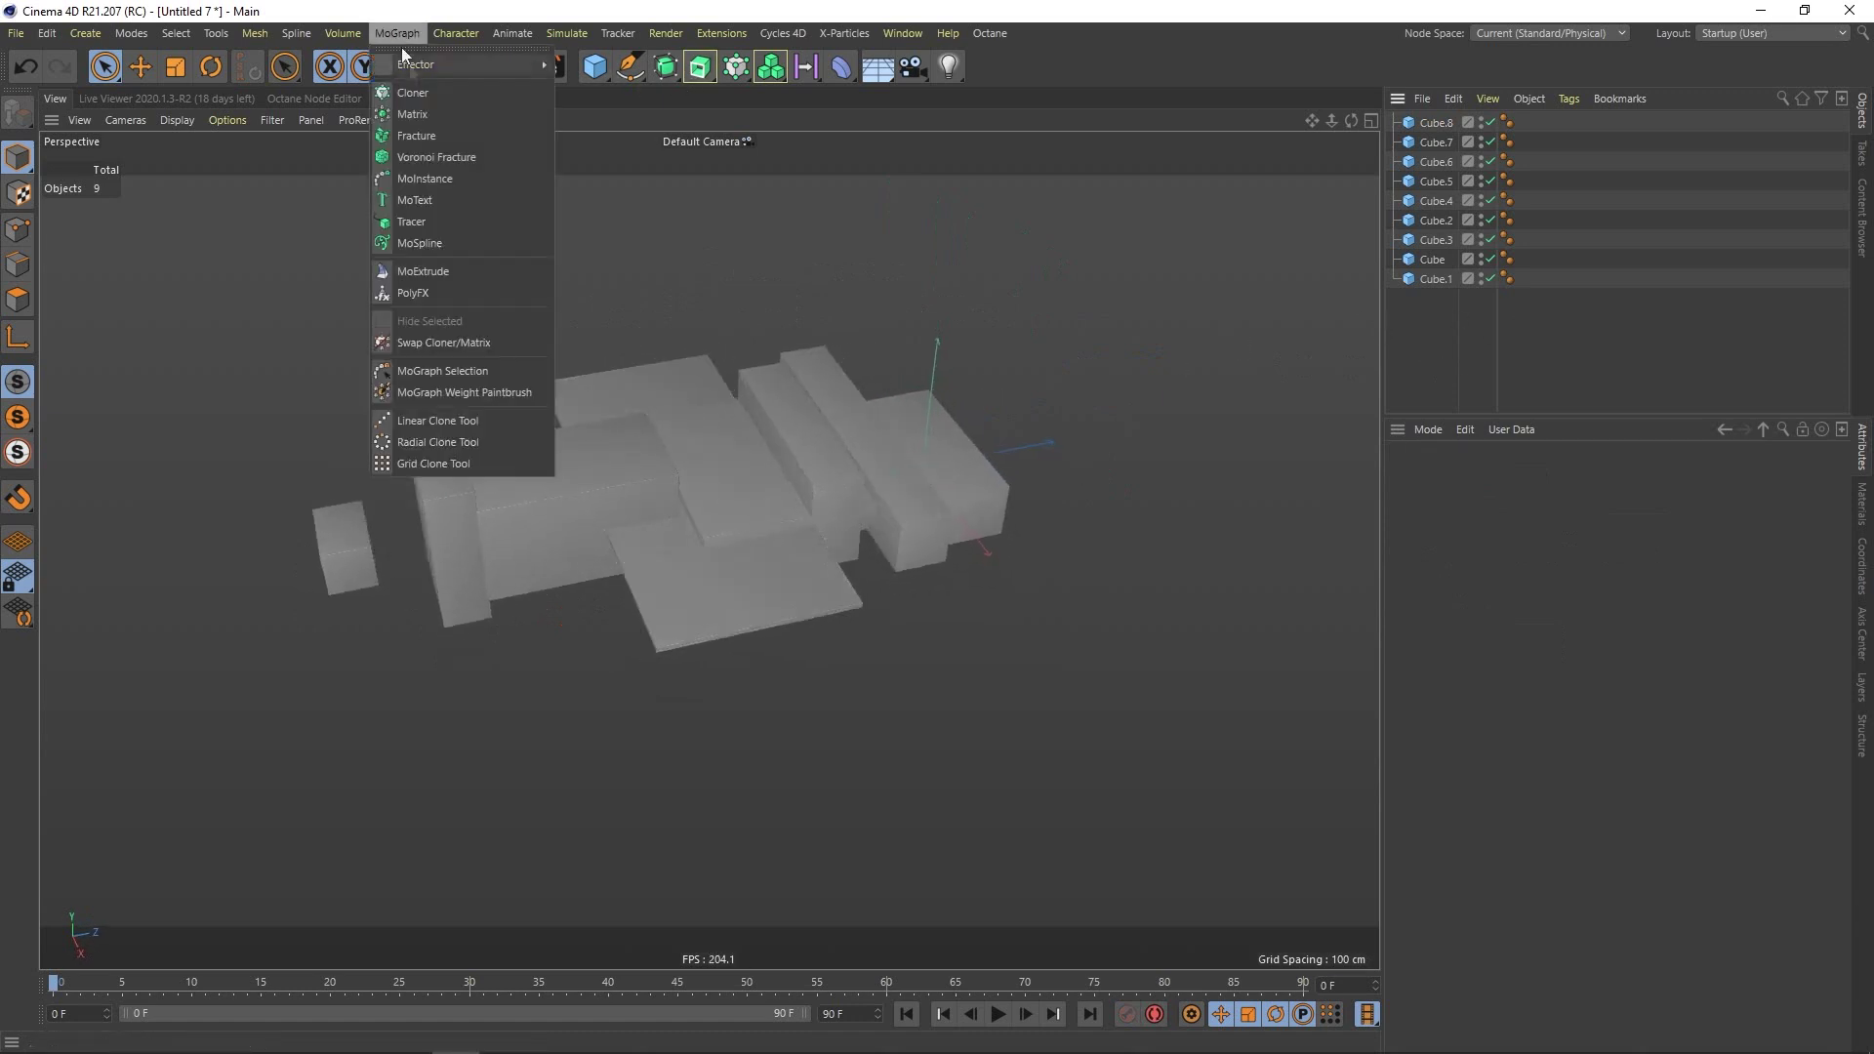
{"action": "left_click", "coordinate": [413, 92]}
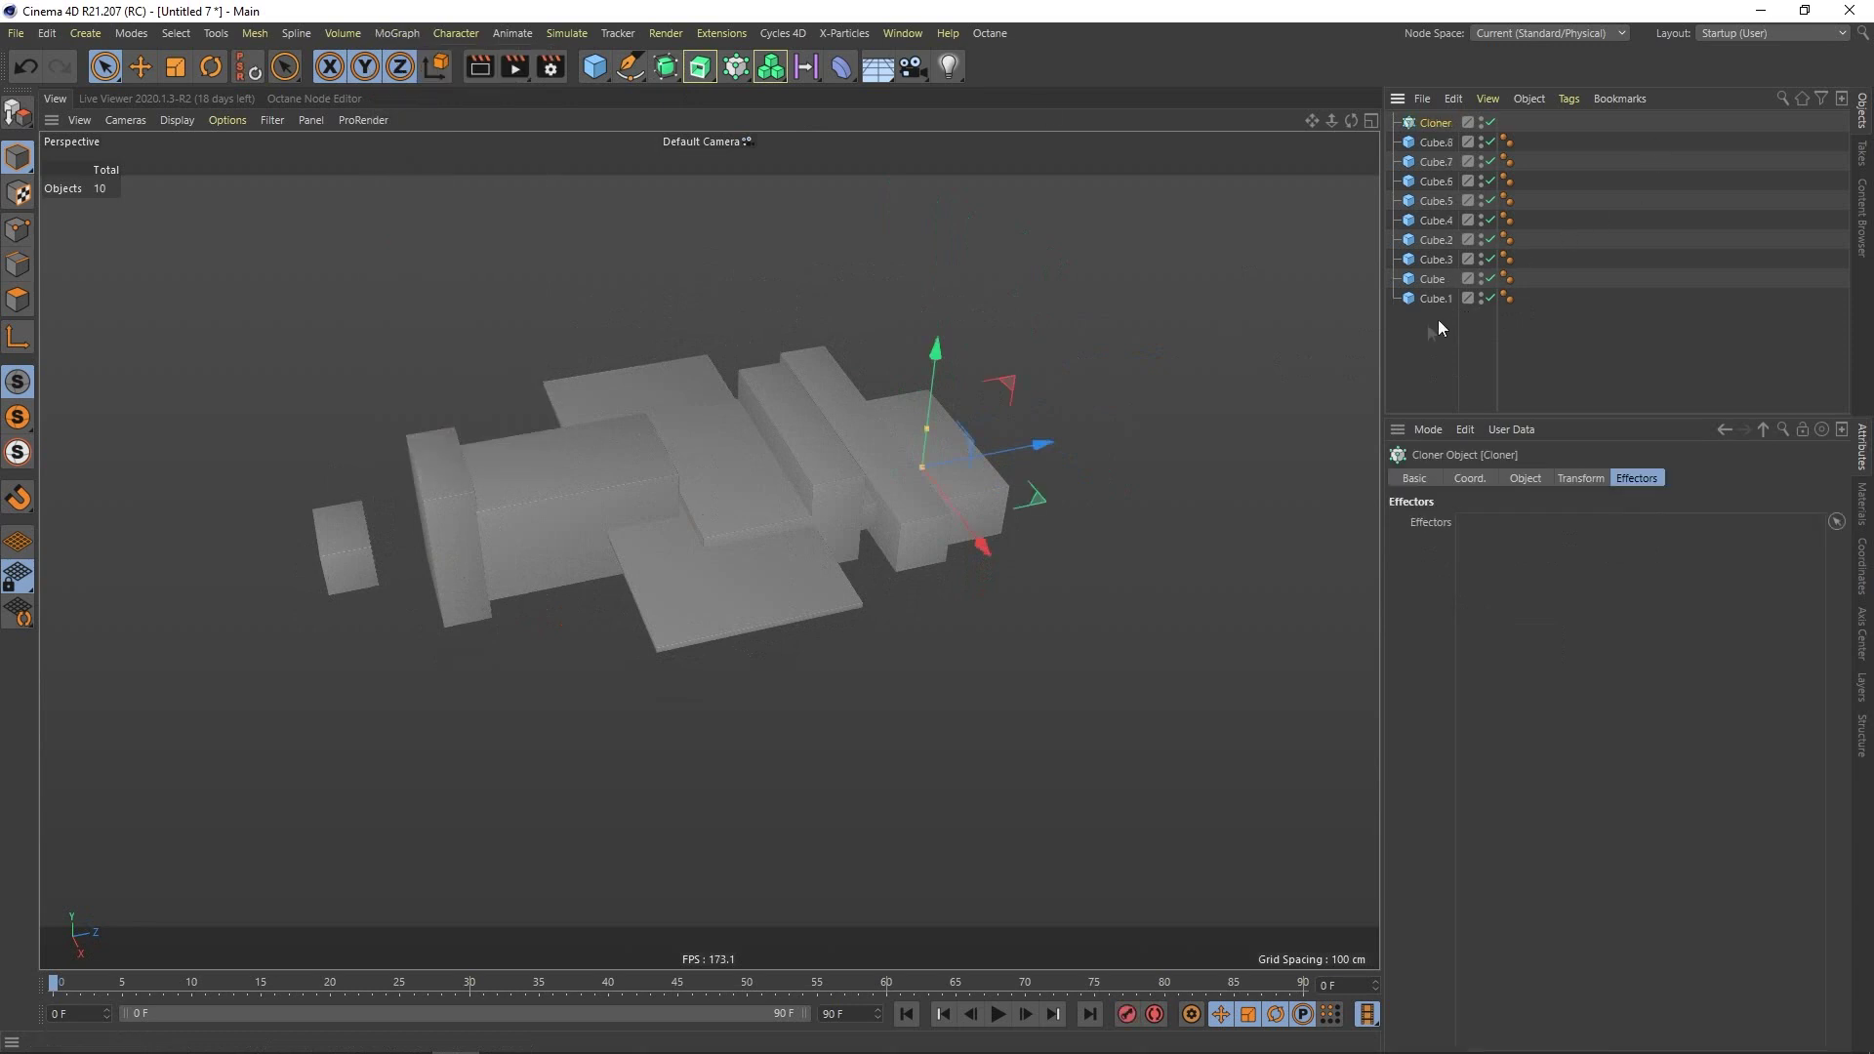
{"action": "mouse_move", "coordinate": [1449, 337]}
{"action": "left_mouse_down"}
{"action": "mouse_move", "coordinate": [1427, 147]}
{"action": "mouse_move", "coordinate": [1453, 131]}
{"action": "mouse_move", "coordinate": [1435, 123]}
{"action": "left_mouse_up"}
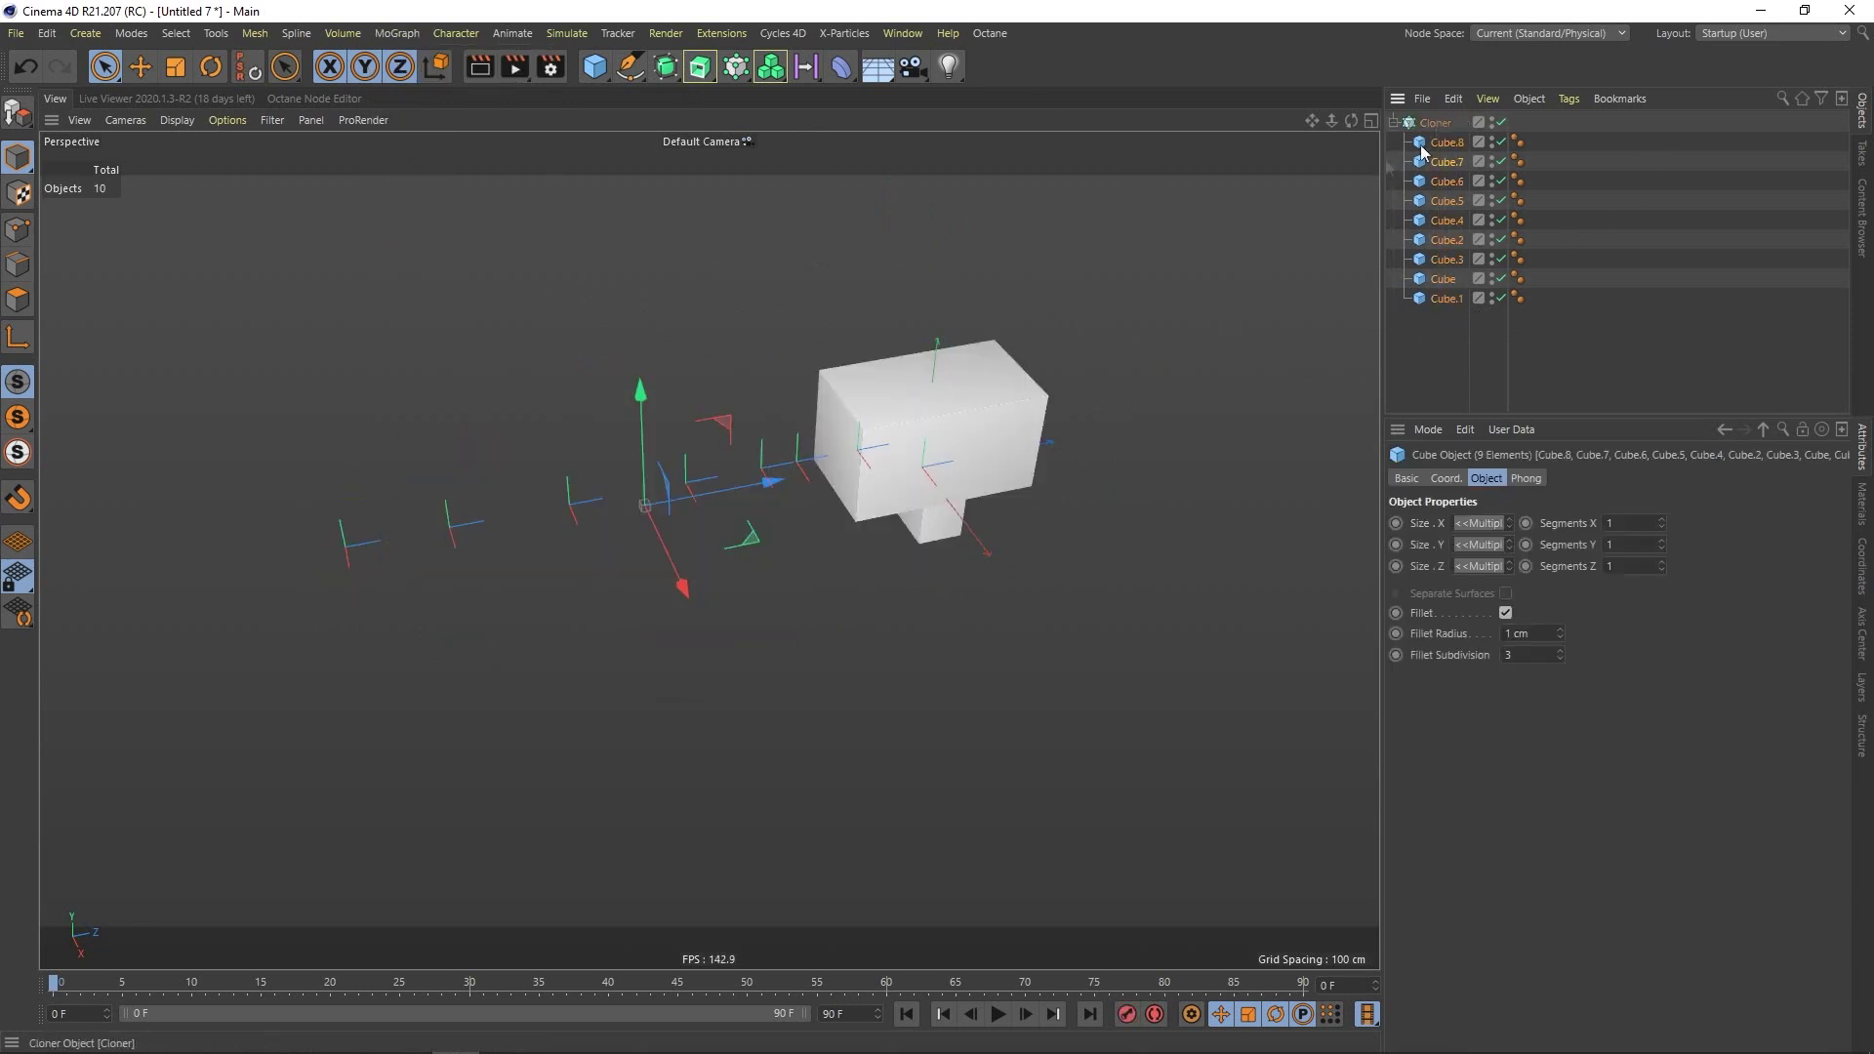
{"action": "middle_click_drag", "start_coordinate": [868, 422], "coordinate": [742, 426], "text": "alt"}
{"action": "mouse_move", "coordinate": [766, 419]}
{"action": "left_mouse_down", "text": "alt"}
{"action": "mouse_move", "coordinate": [851, 408]}
{"action": "mouse_move", "coordinate": [764, 398]}
{"action": "mouse_move", "coordinate": [792, 398]}
{"action": "left_mouse_up", "text": "alt"}
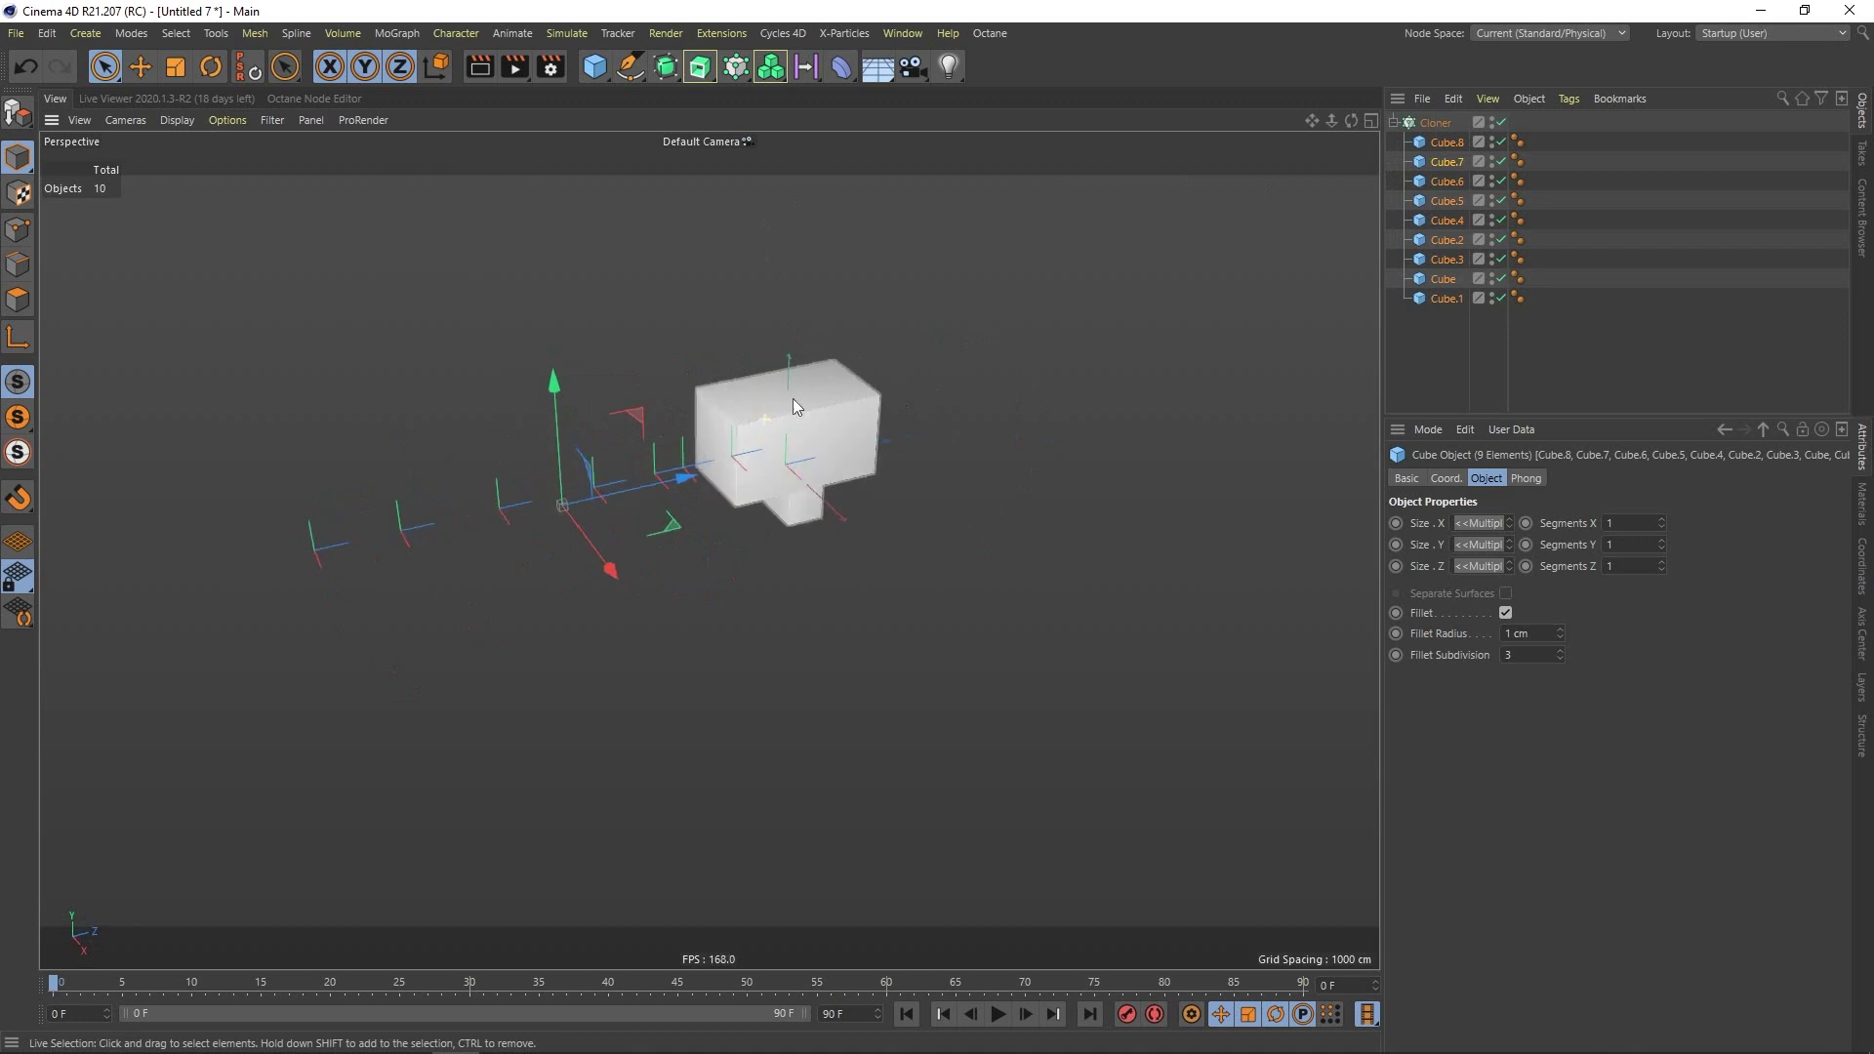
Disable the Cloner and move Cube.1 away from the rest of the blocks.
{"action": "left_click", "coordinate": [1501, 122]}
{"action": "left_click", "coordinate": [1445, 318]}
{"action": "left_click", "coordinate": [1446, 298]}
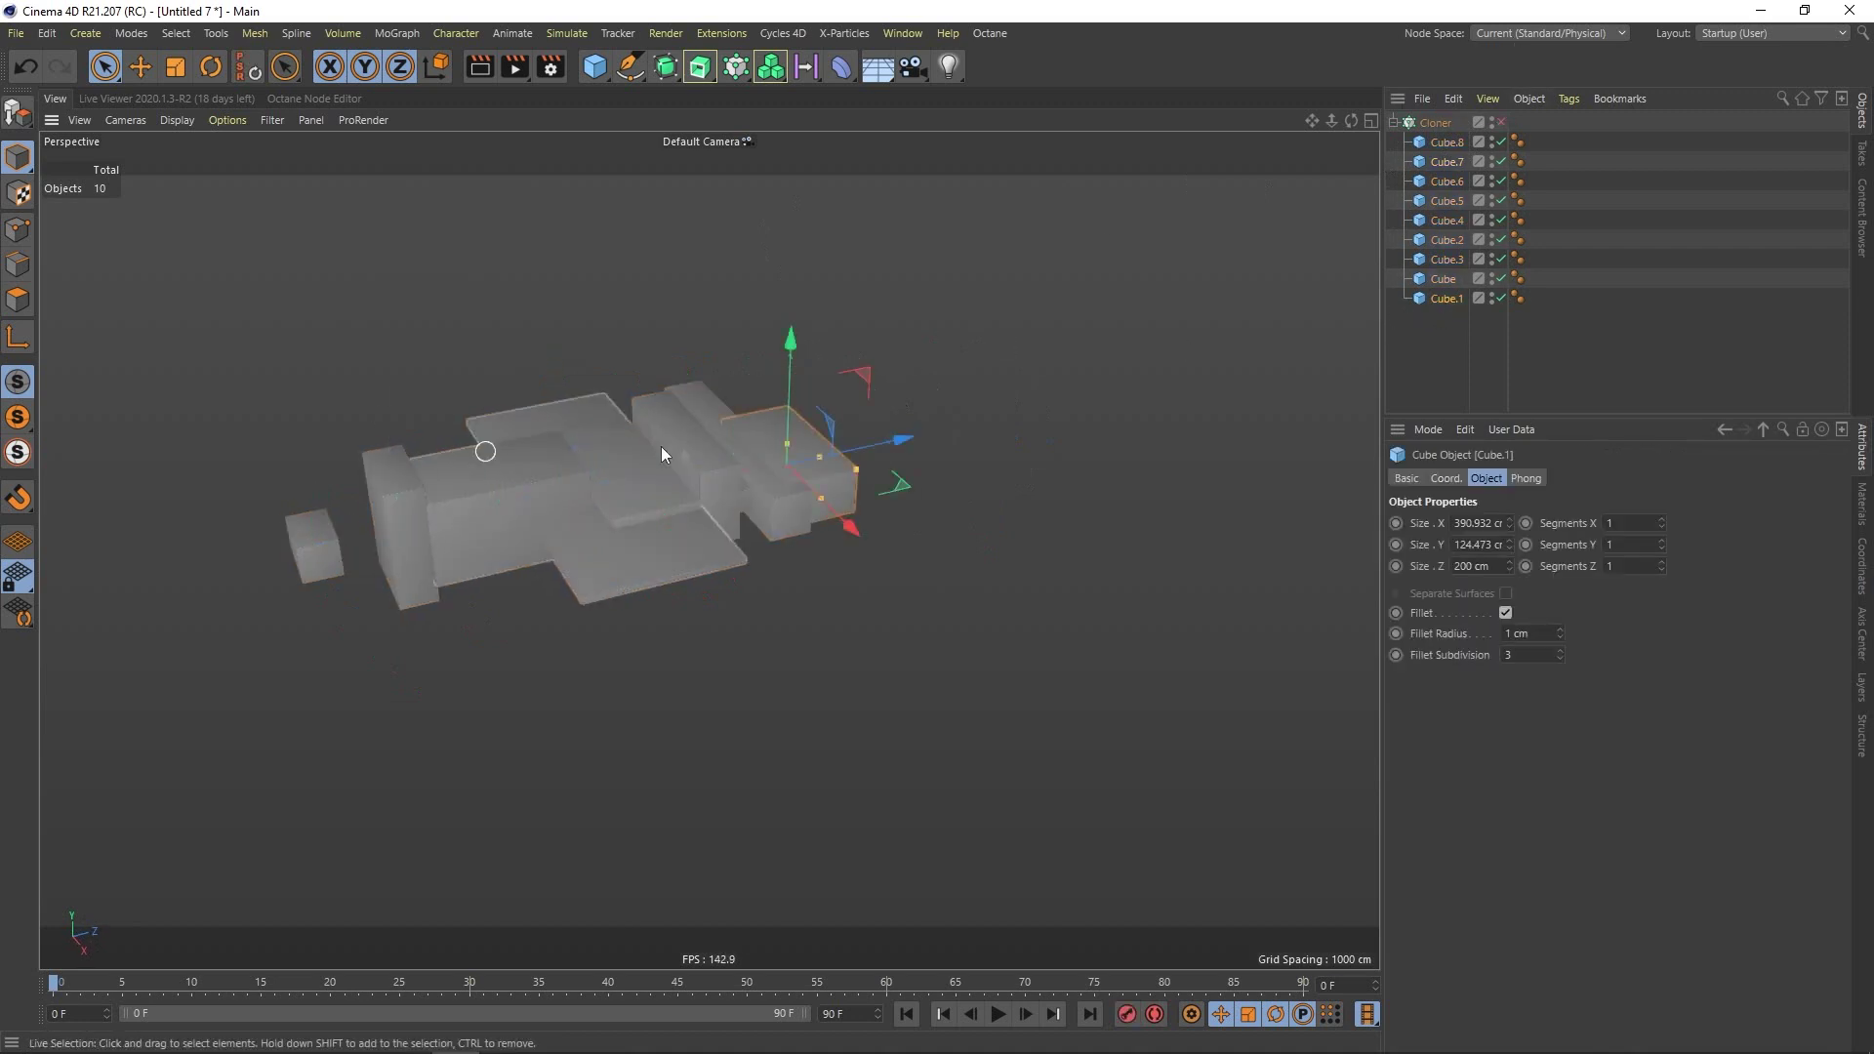
{"action": "scroll", "coordinate": [795, 478], "scroll_direction": "up", "scroll_amount": 6}
{"action": "left_click_drag", "start_coordinate": [929, 442], "coordinate": [896, 405], "text": "alt"}
{"action": "middle_click_drag", "start_coordinate": [804, 426], "coordinate": [736, 435], "text": "alt"}
{"action": "scroll", "coordinate": [738, 435], "scroll_direction": "up", "scroll_amount": 3}
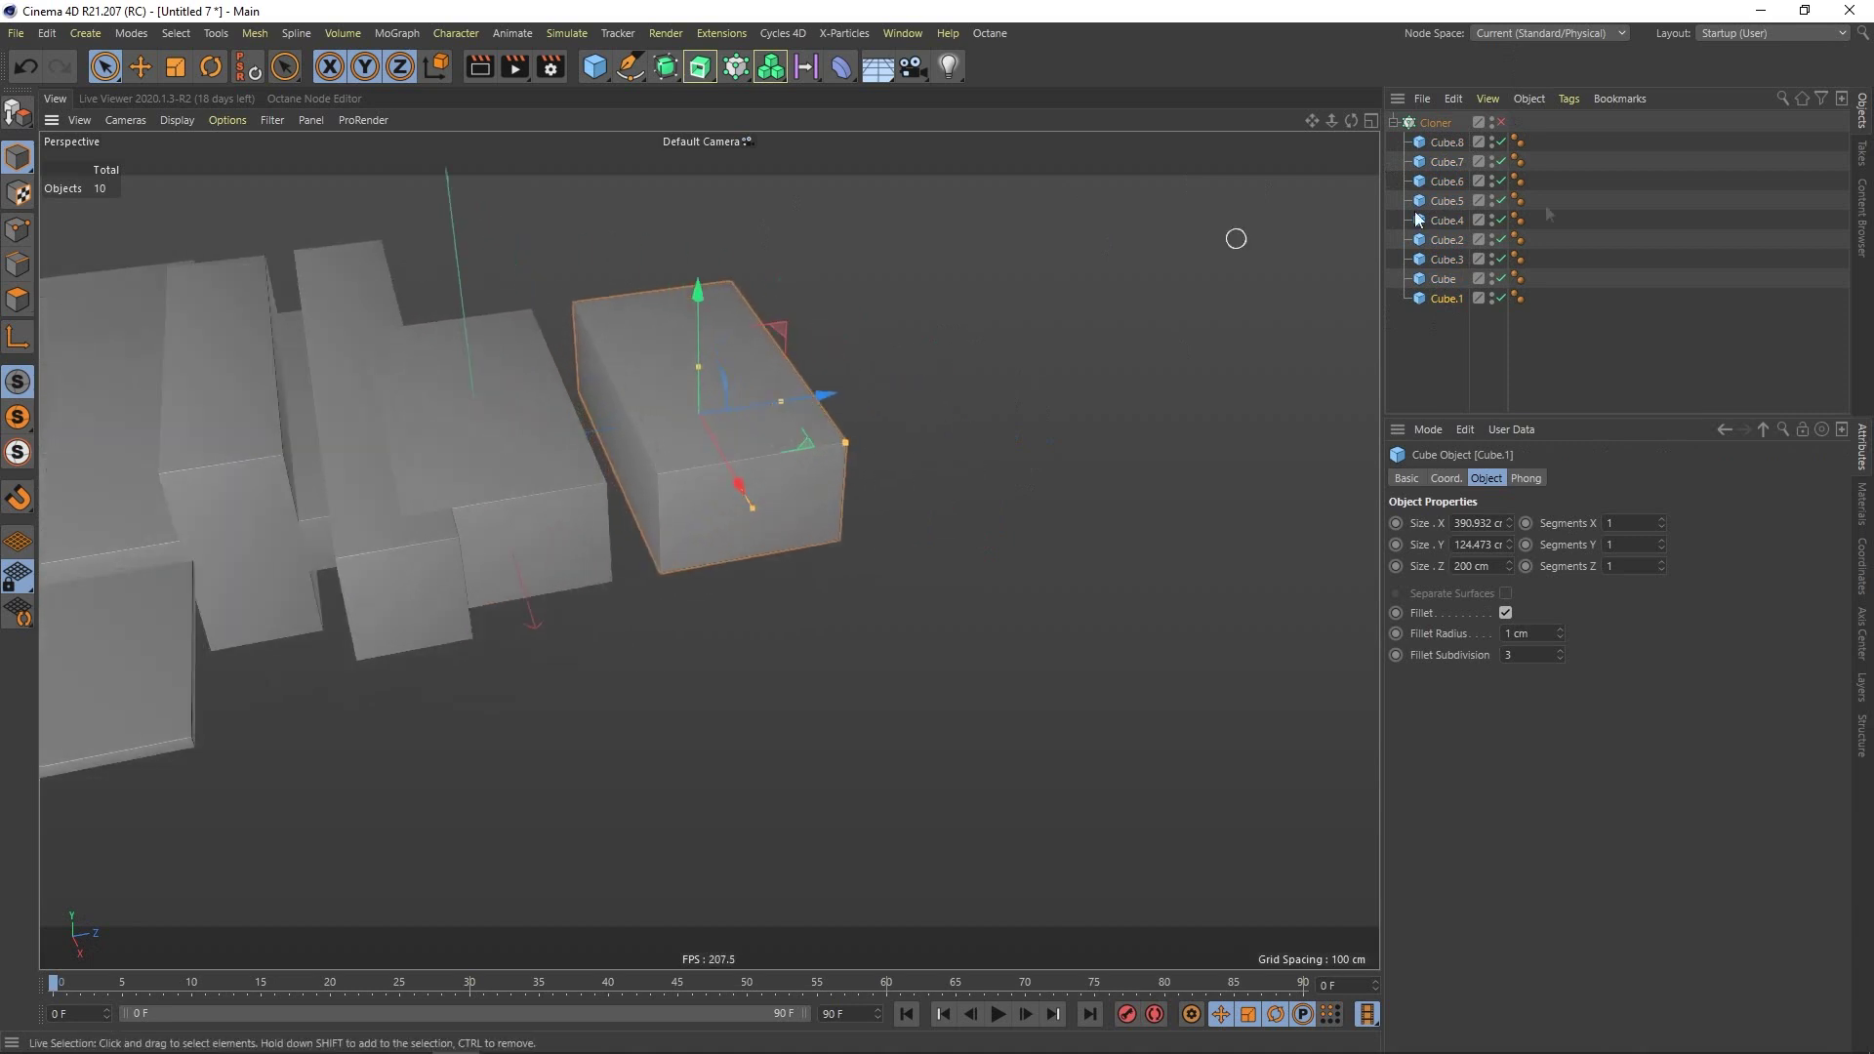
Nest a copy of Cube.1 under it, reshape the copy to about 170 × 124 × 29 cm, and duplicate it under the same parent.
{"action": "left_click_drag", "start_coordinate": [1454, 299], "coordinate": [1453, 305], "text": "ctrl"}
{"action": "left_click_drag", "start_coordinate": [906, 342], "coordinate": [741, 484], "text": "alt"}
{"action": "left_click_drag", "start_coordinate": [683, 401], "coordinate": [602, 396], "text": "alt"}
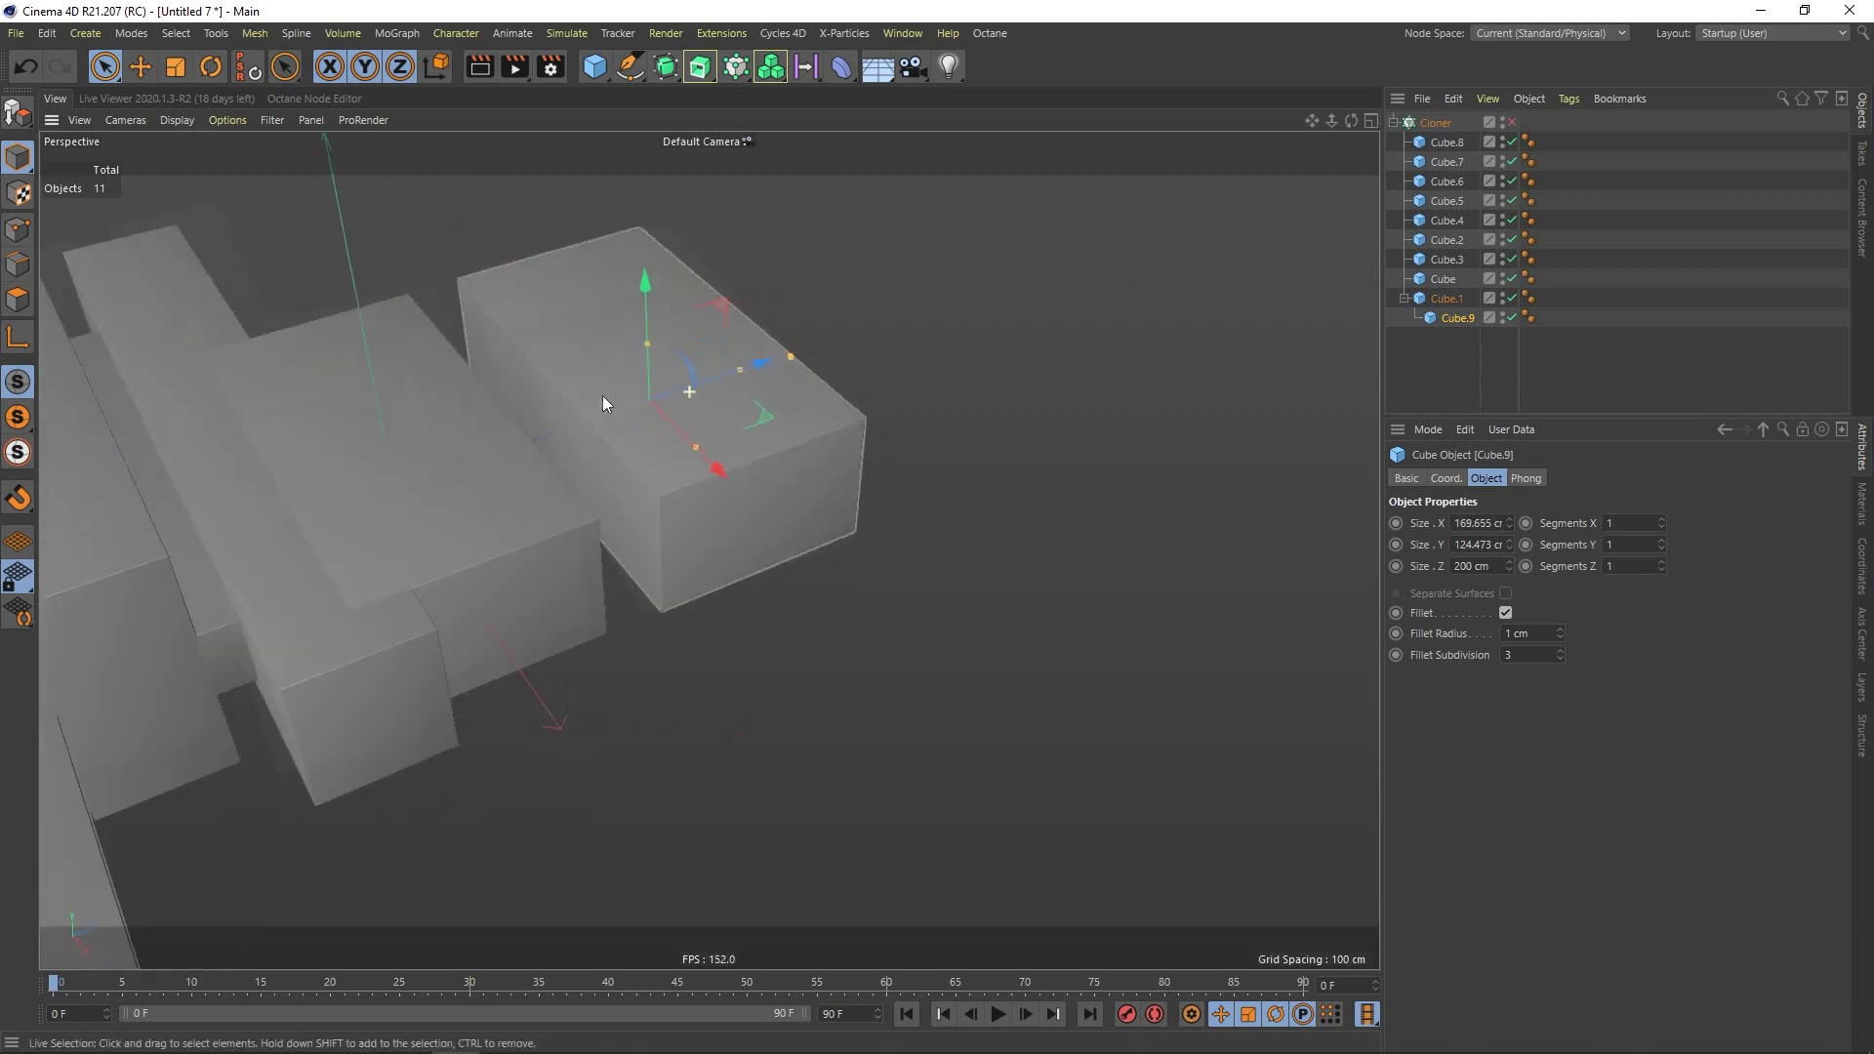
{"action": "left_click_drag", "start_coordinate": [741, 370], "coordinate": [652, 367]}
{"action": "left_click_drag", "start_coordinate": [1454, 318], "coordinate": [1453, 339], "text": "ctrl"}
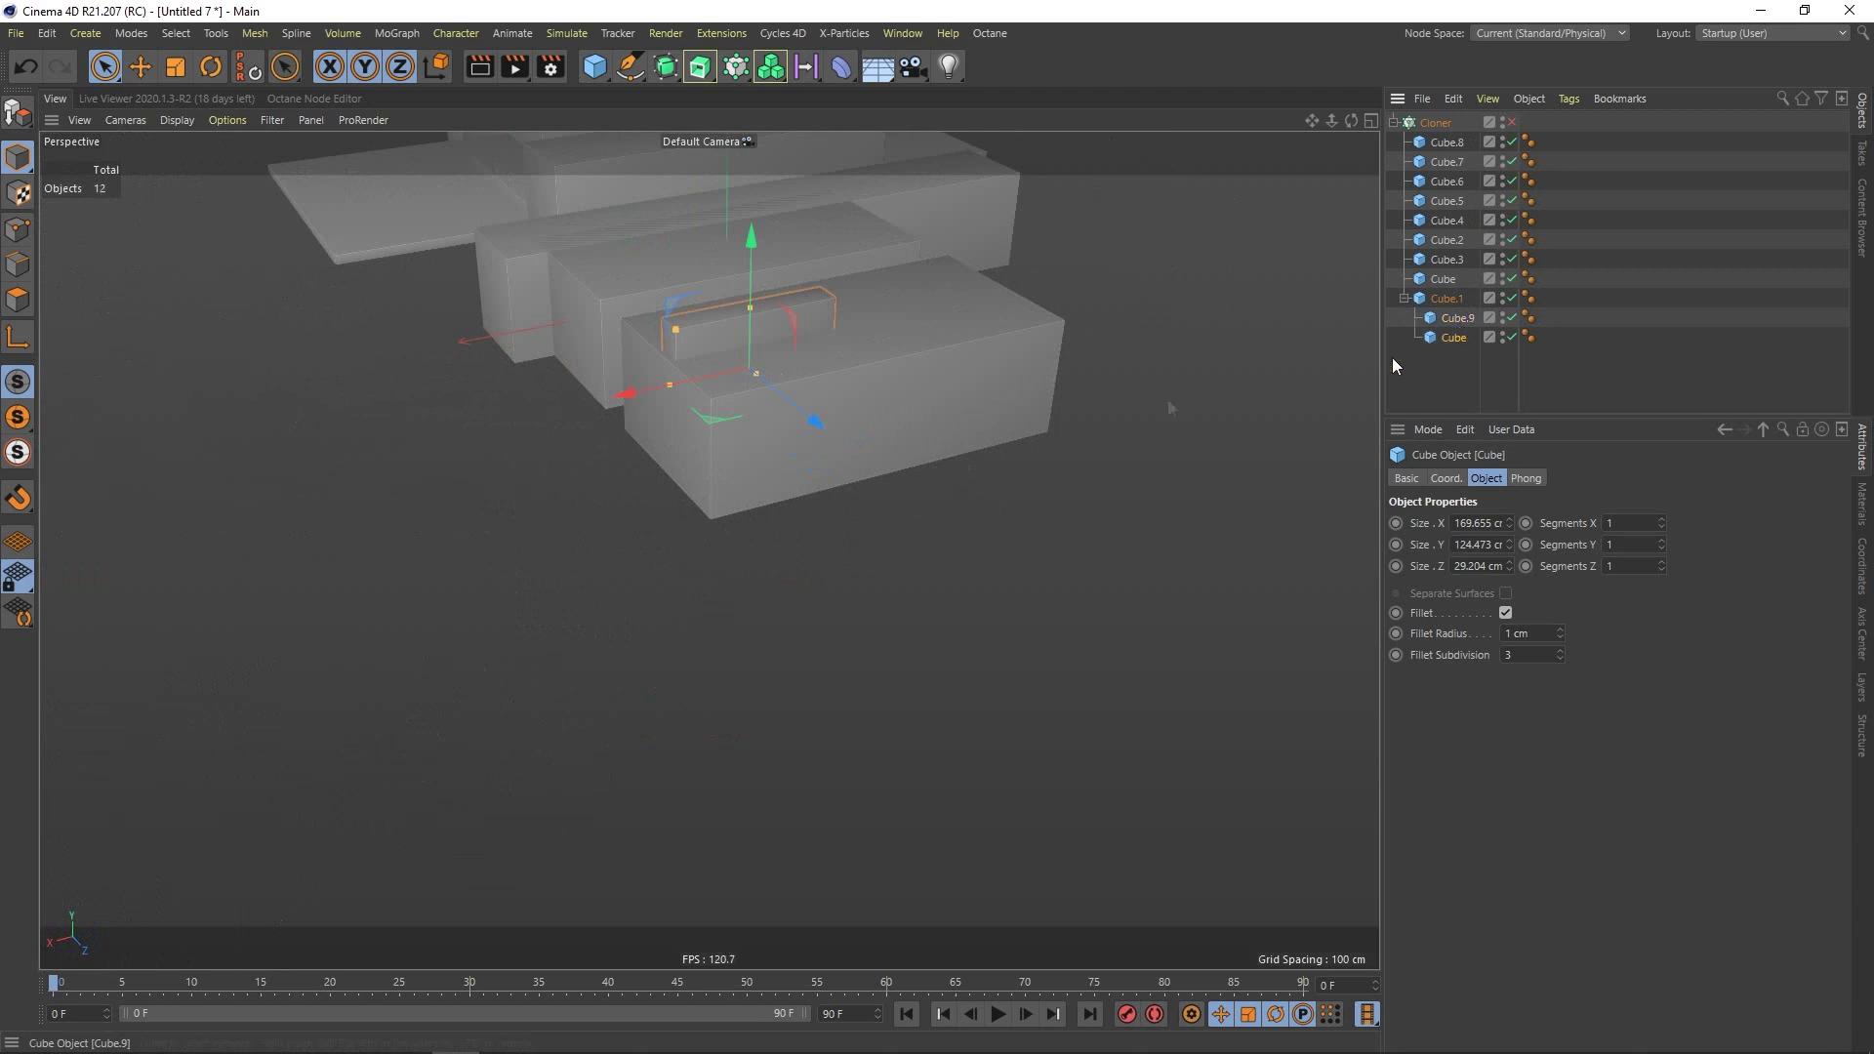
Lower the height of the duplicated strip on Cube.1 and shift it along X across the block's top.
{"action": "left_click_drag", "start_coordinate": [719, 410], "coordinate": [597, 391], "text": "alt"}
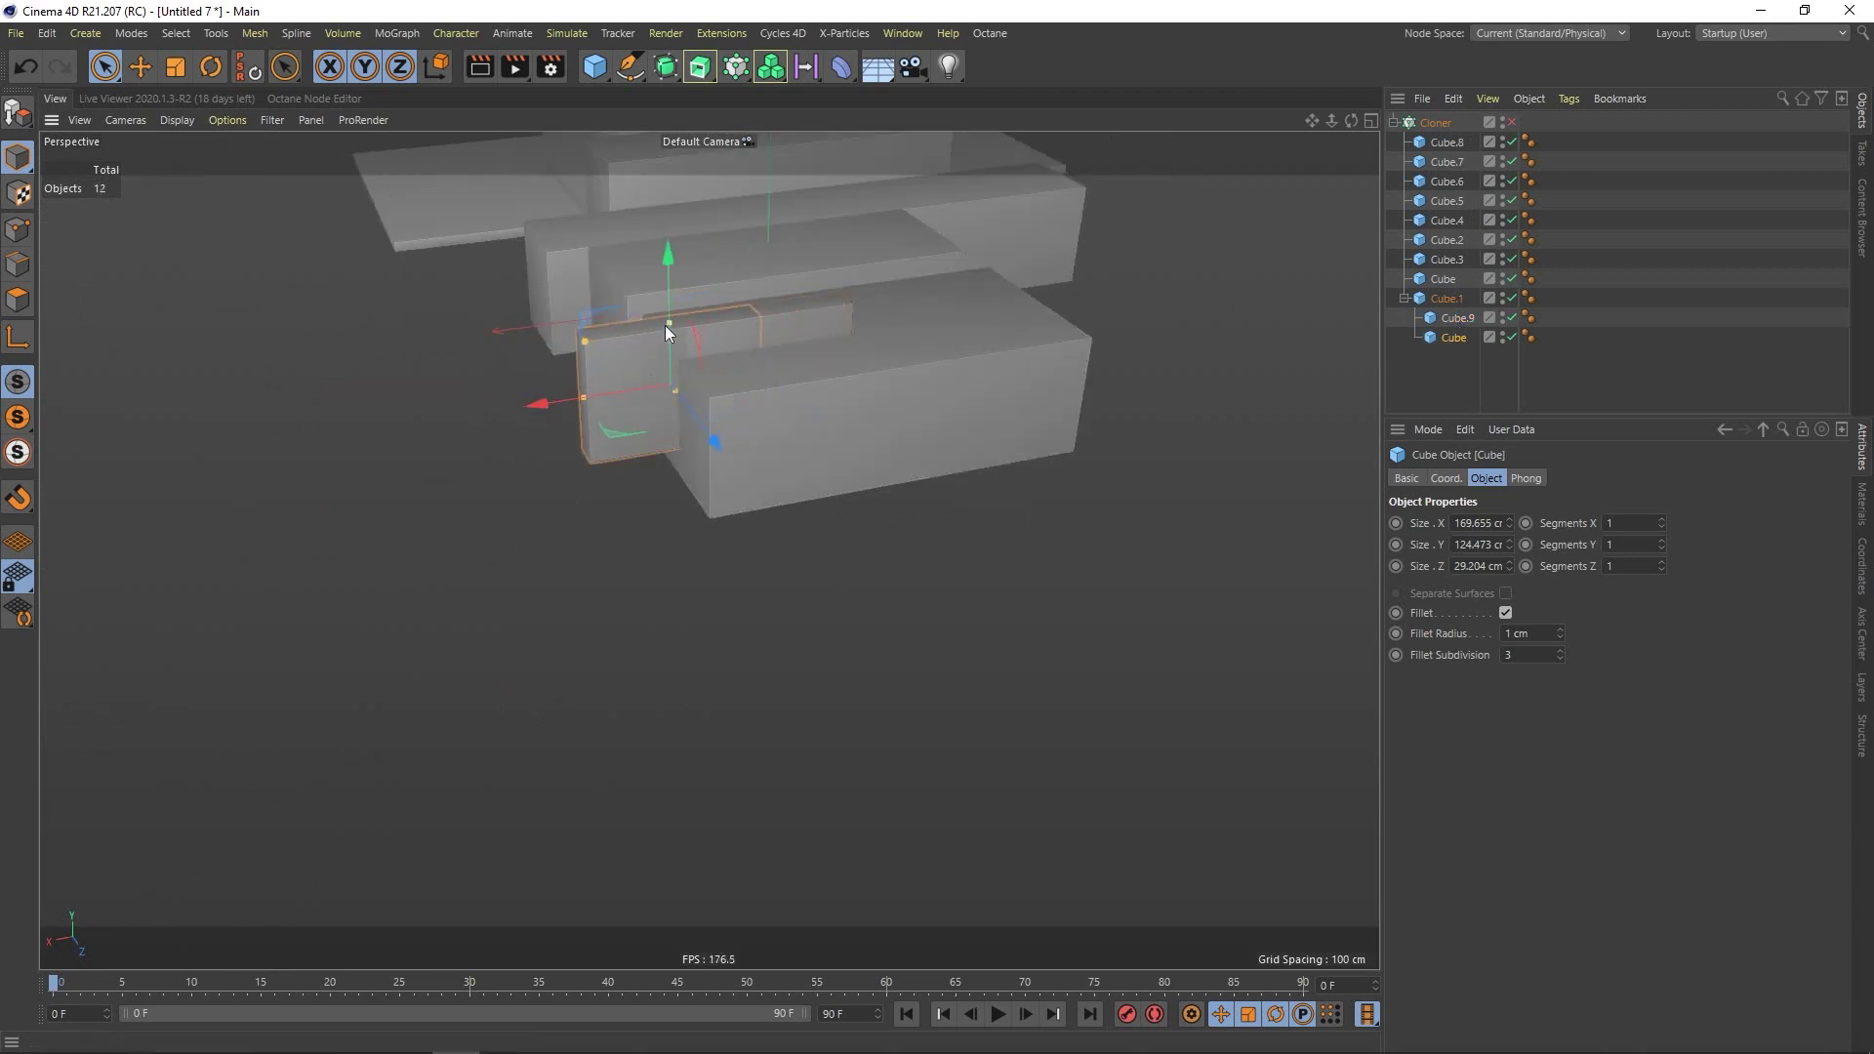
{"action": "left_click_drag", "start_coordinate": [667, 323], "coordinate": [658, 357]}
{"action": "left_click_drag", "start_coordinate": [541, 400], "coordinate": [957, 261]}
{"action": "left_click_drag", "start_coordinate": [956, 260], "coordinate": [1190, 449], "text": "alt"}
{"action": "left_click", "coordinate": [1422, 372]}
Nest a copy of Cube.6 under it, shorten the copy to about 137 cm in Z, and raise it above the block.
{"action": "left_click_drag", "start_coordinate": [661, 374], "coordinate": [830, 321], "text": "alt"}
{"action": "right_click_drag", "start_coordinate": [830, 320], "coordinate": [718, 300], "text": "alt"}
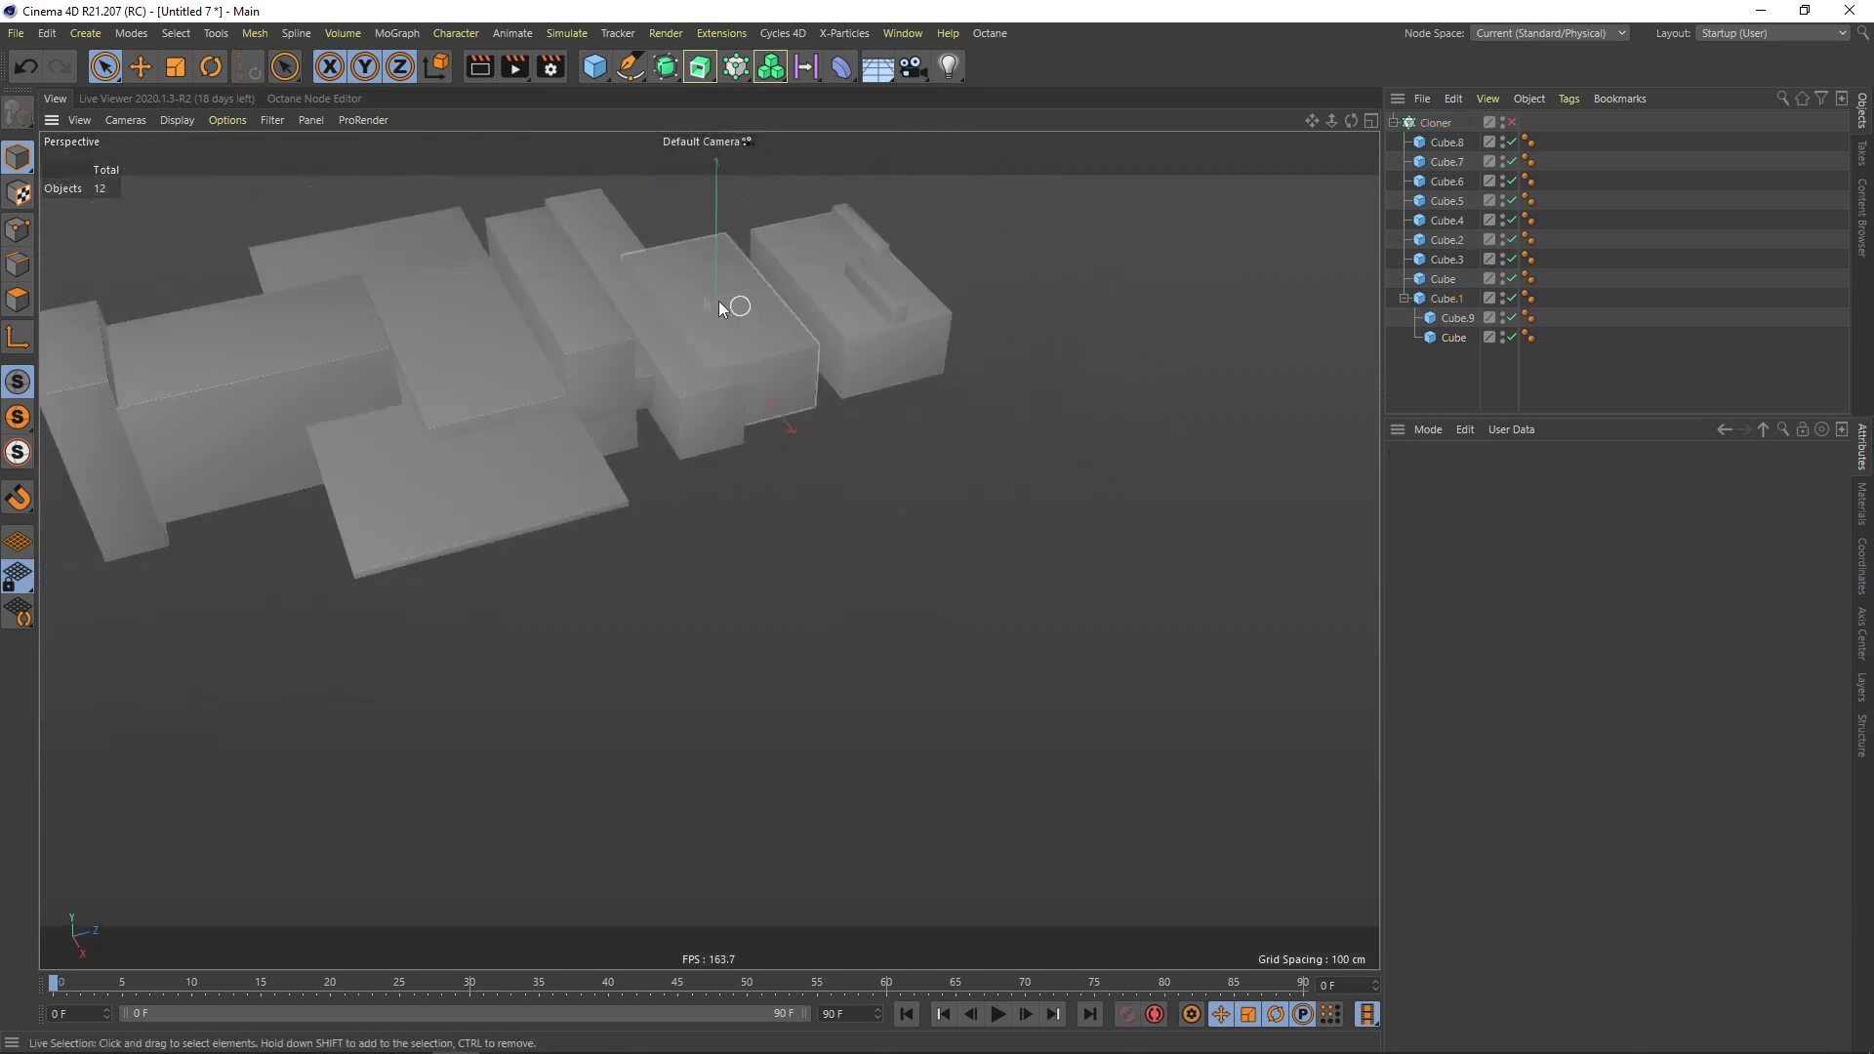
{"action": "left_click_drag", "start_coordinate": [718, 306], "coordinate": [585, 412], "text": "alt"}
{"action": "left_click", "coordinate": [595, 414]}
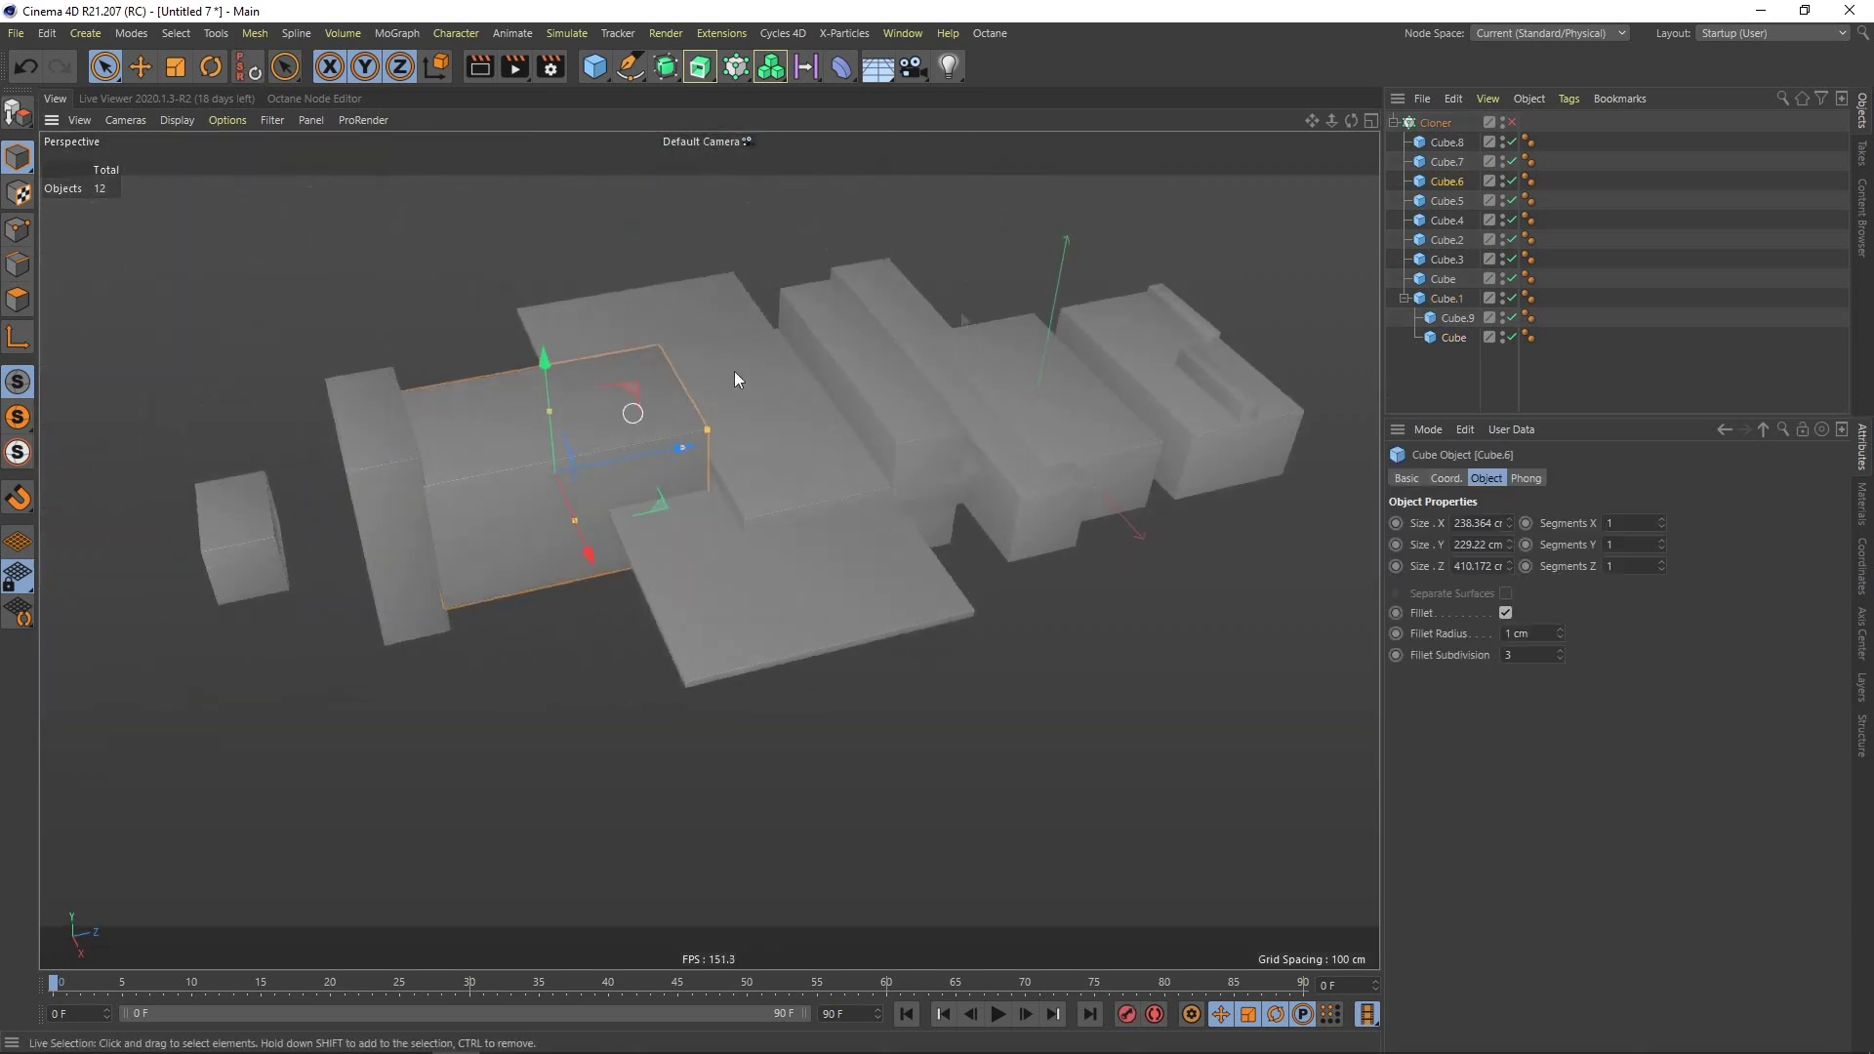
{"action": "left_click_drag", "start_coordinate": [1461, 181], "coordinate": [1443, 192], "text": "ctrl"}
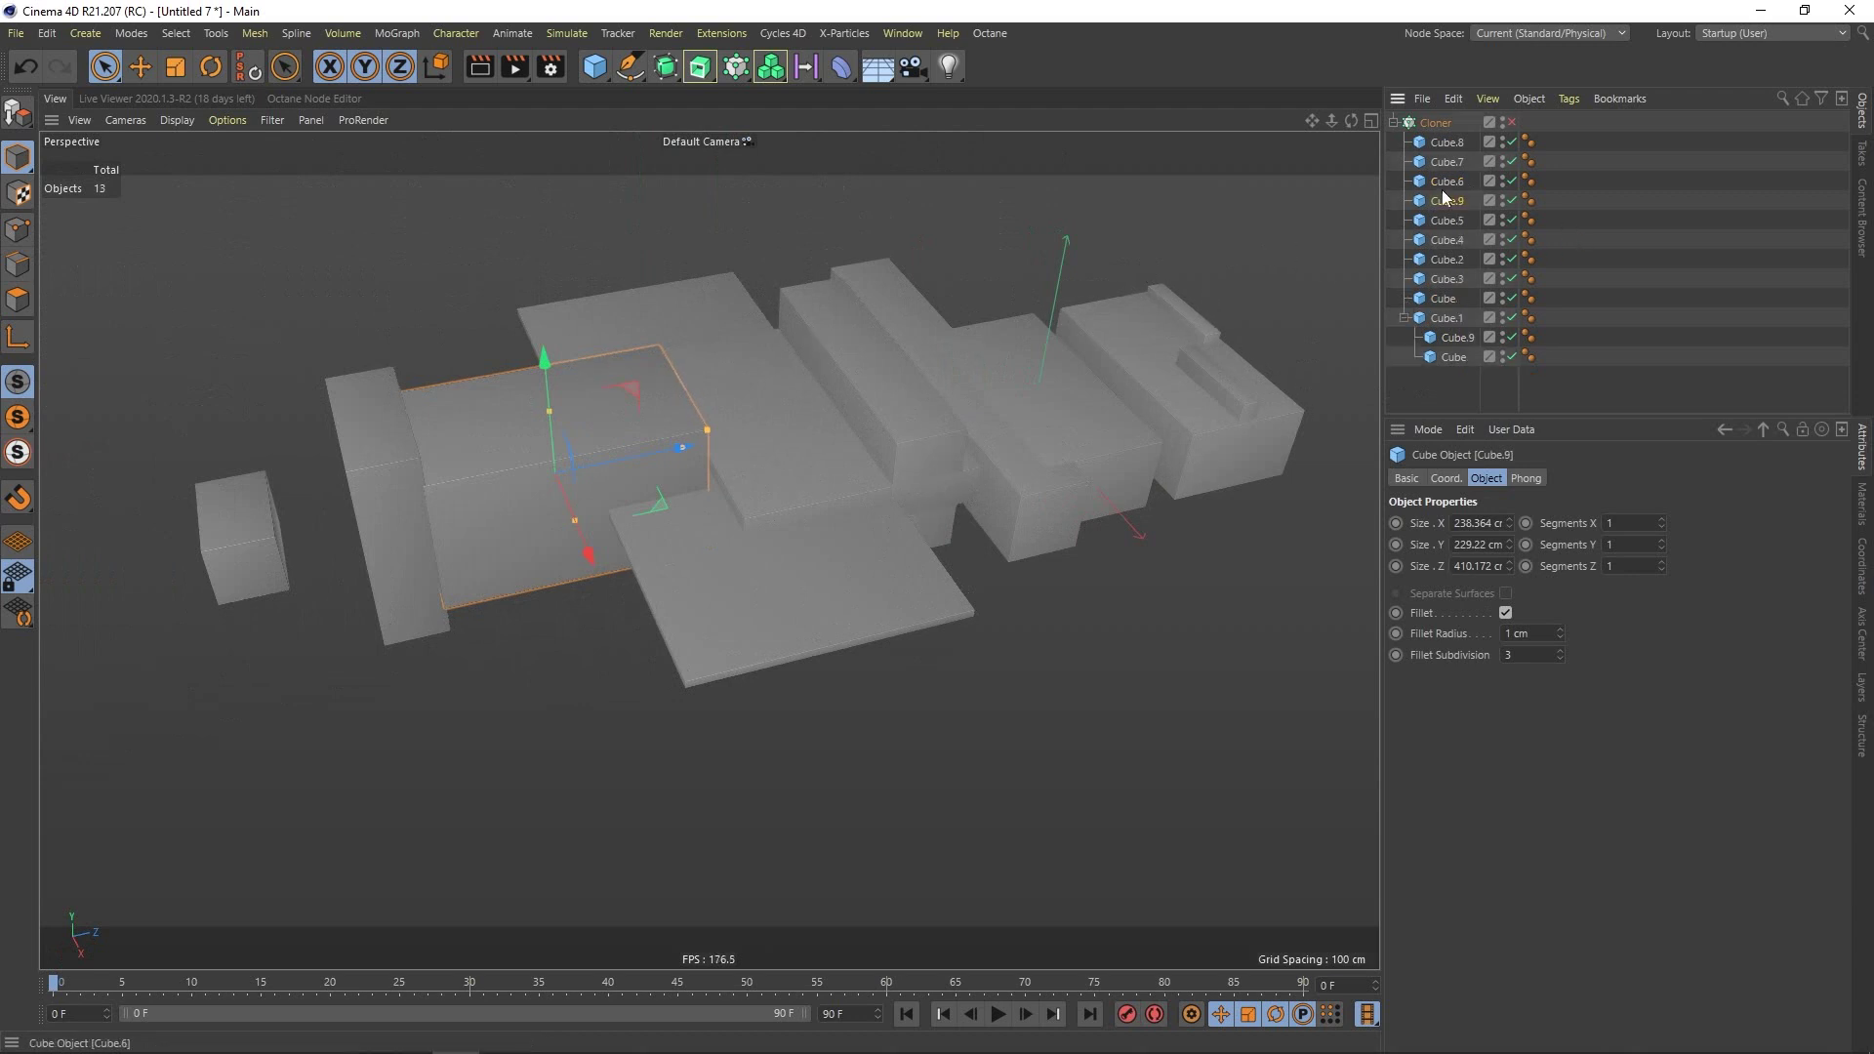
{"action": "scroll", "coordinate": [423, 489], "scroll_direction": "up", "scroll_amount": 3}
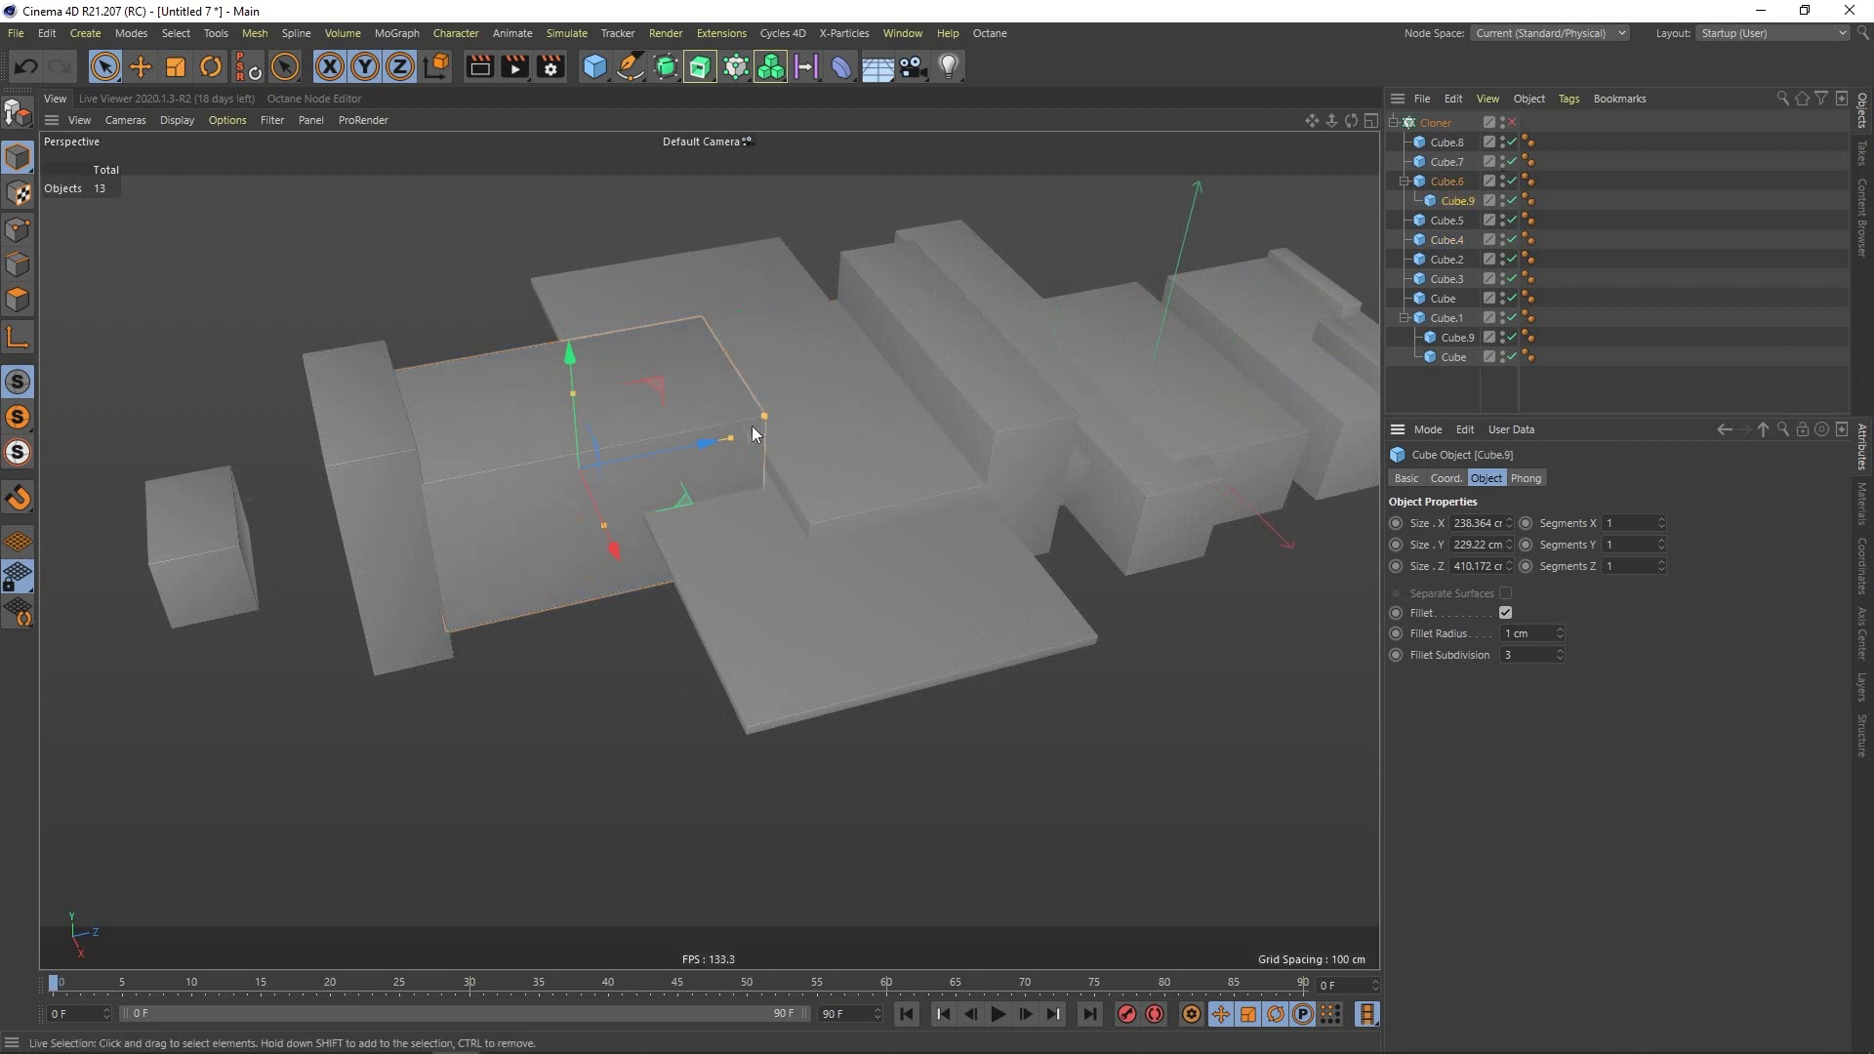
{"action": "left_click_drag", "start_coordinate": [730, 439], "coordinate": [647, 435]}
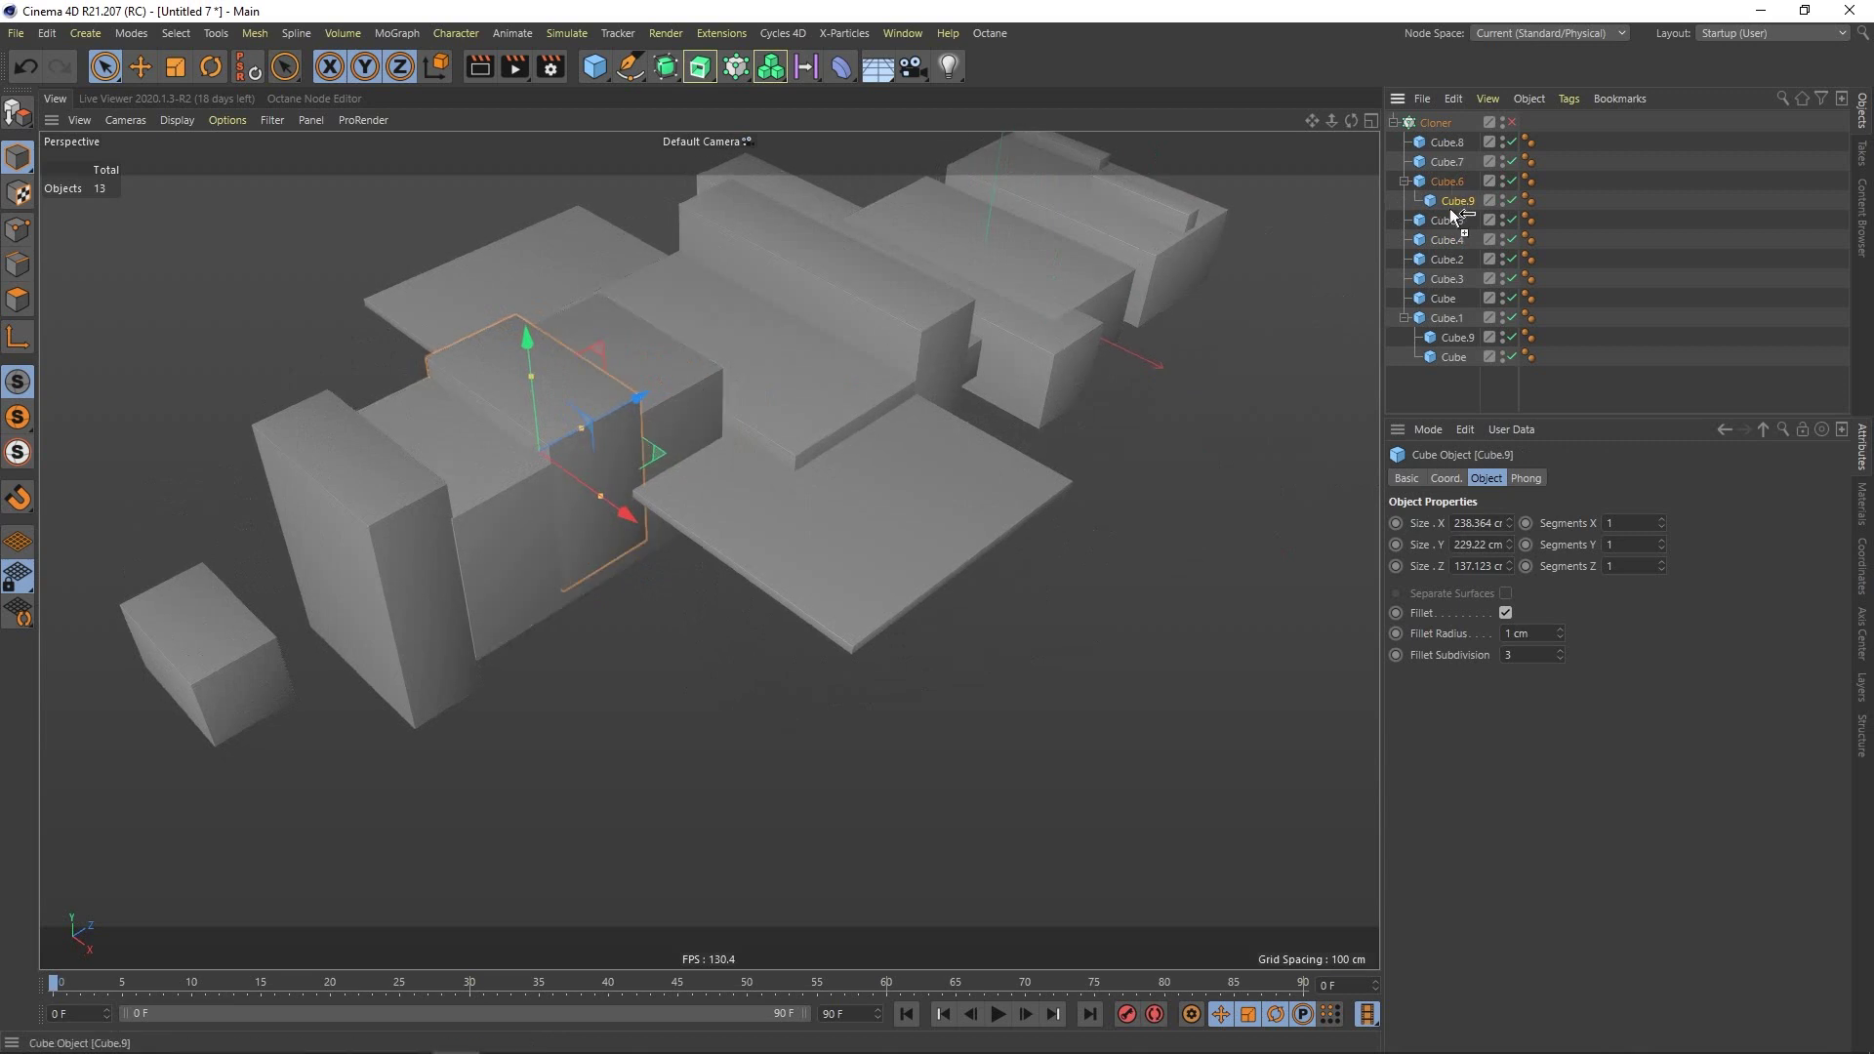
Nest a further copy under the raised block on Cube.6 and shrink it to about 124 × 229 × 78 cm.
{"action": "left_click_drag", "start_coordinate": [1455, 213], "coordinate": [1458, 201], "text": "ctrl"}
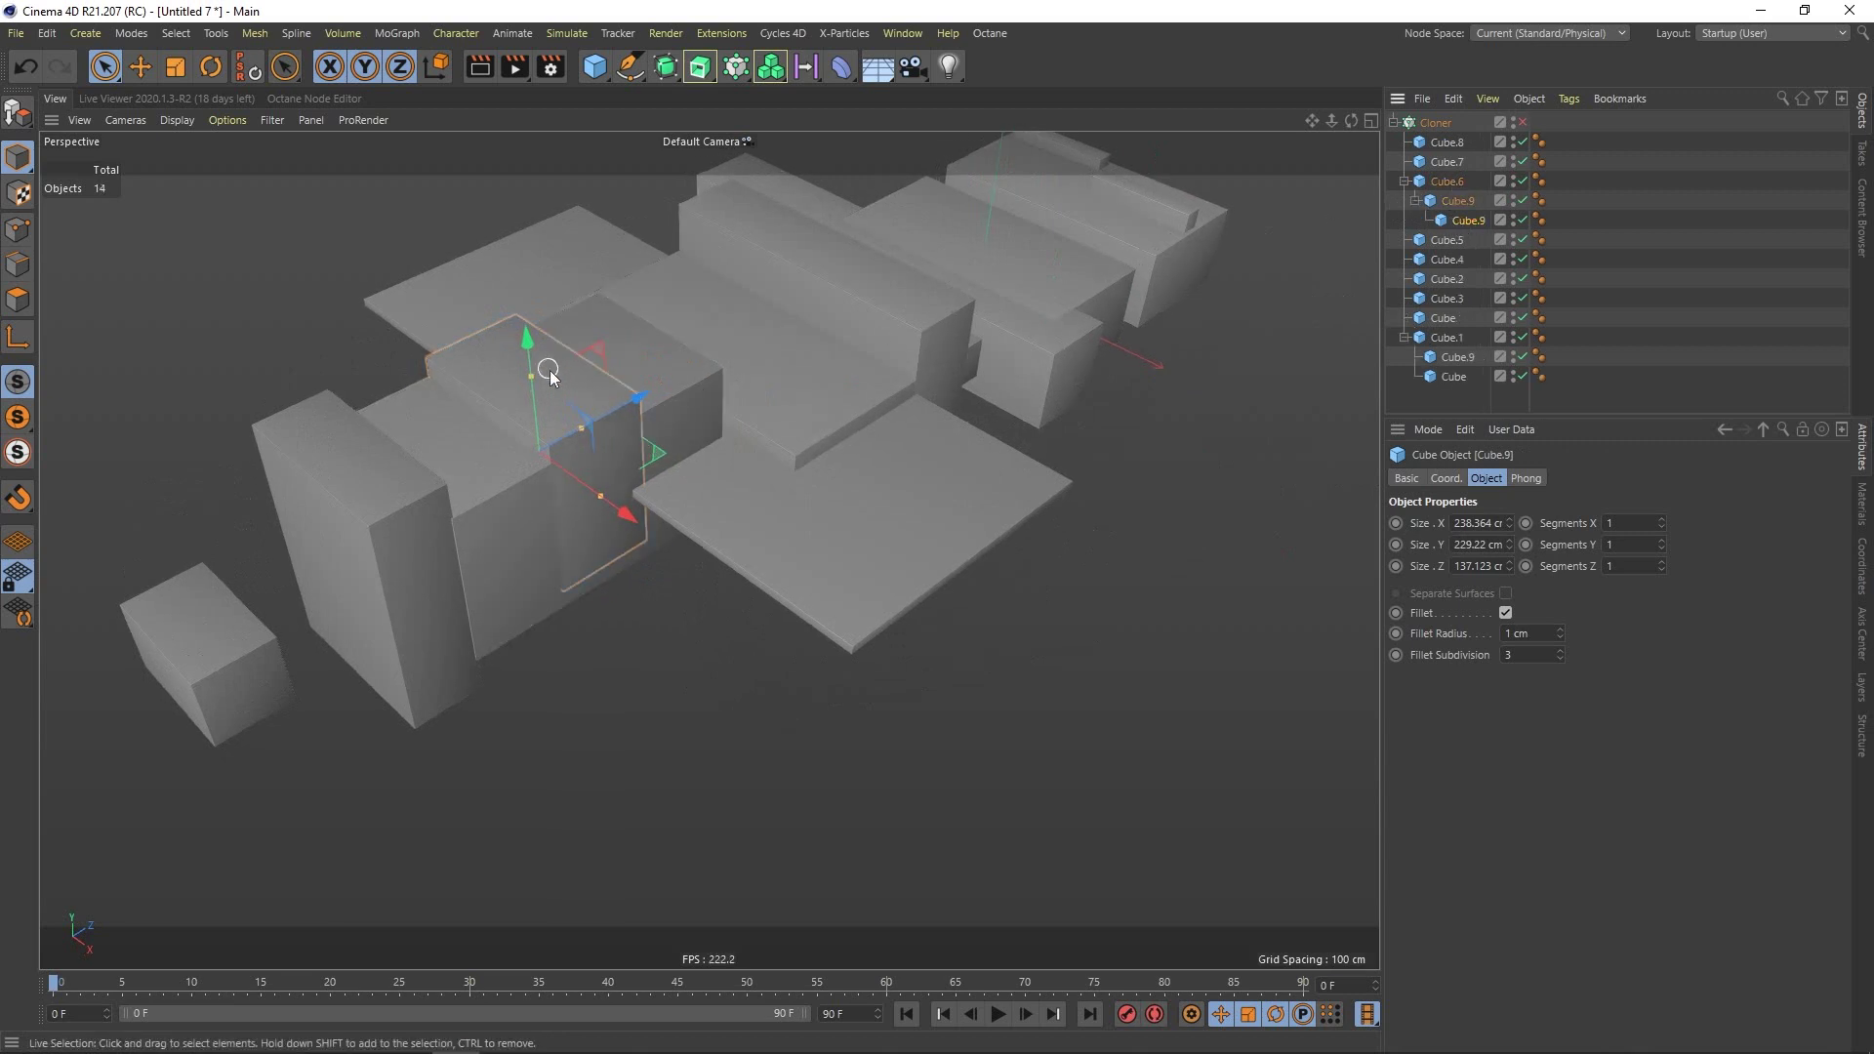
{"action": "left_click_drag", "start_coordinate": [549, 376], "coordinate": [610, 430], "text": "alt"}
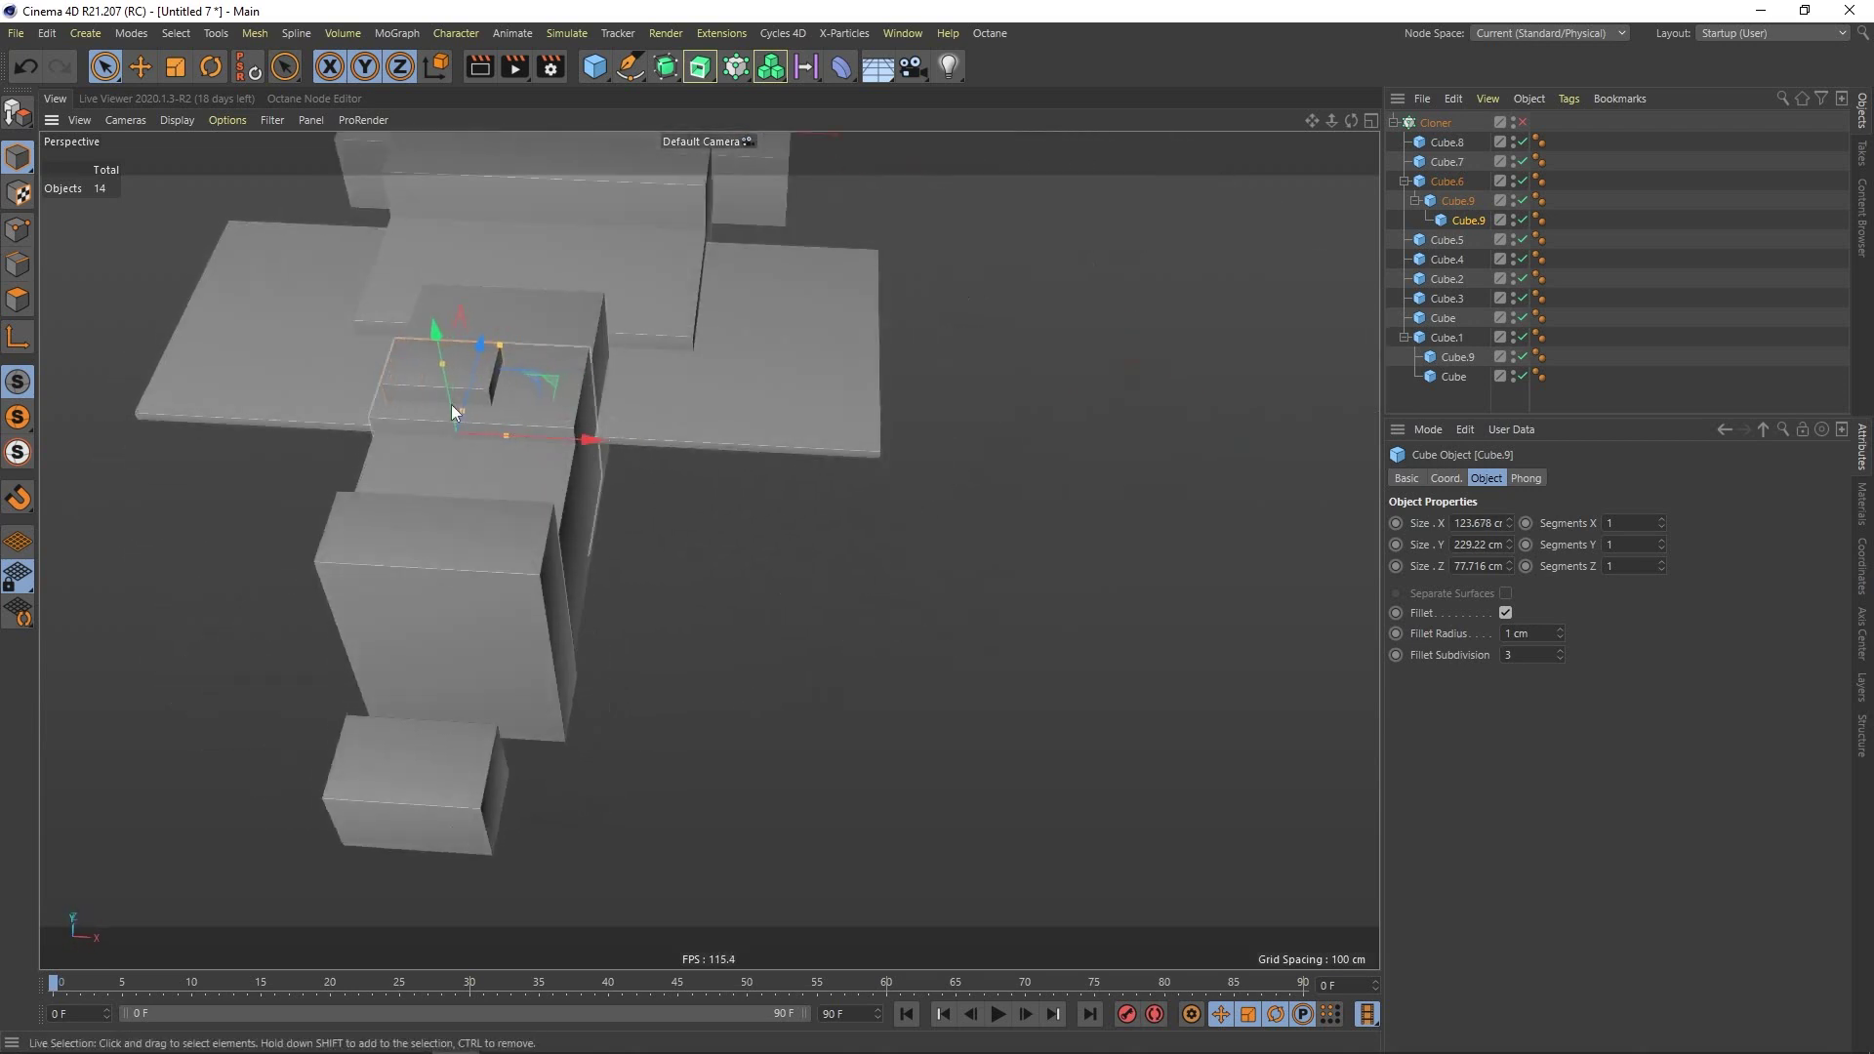
{"action": "left_click_drag", "start_coordinate": [451, 404], "coordinate": [495, 337], "text": "alt"}
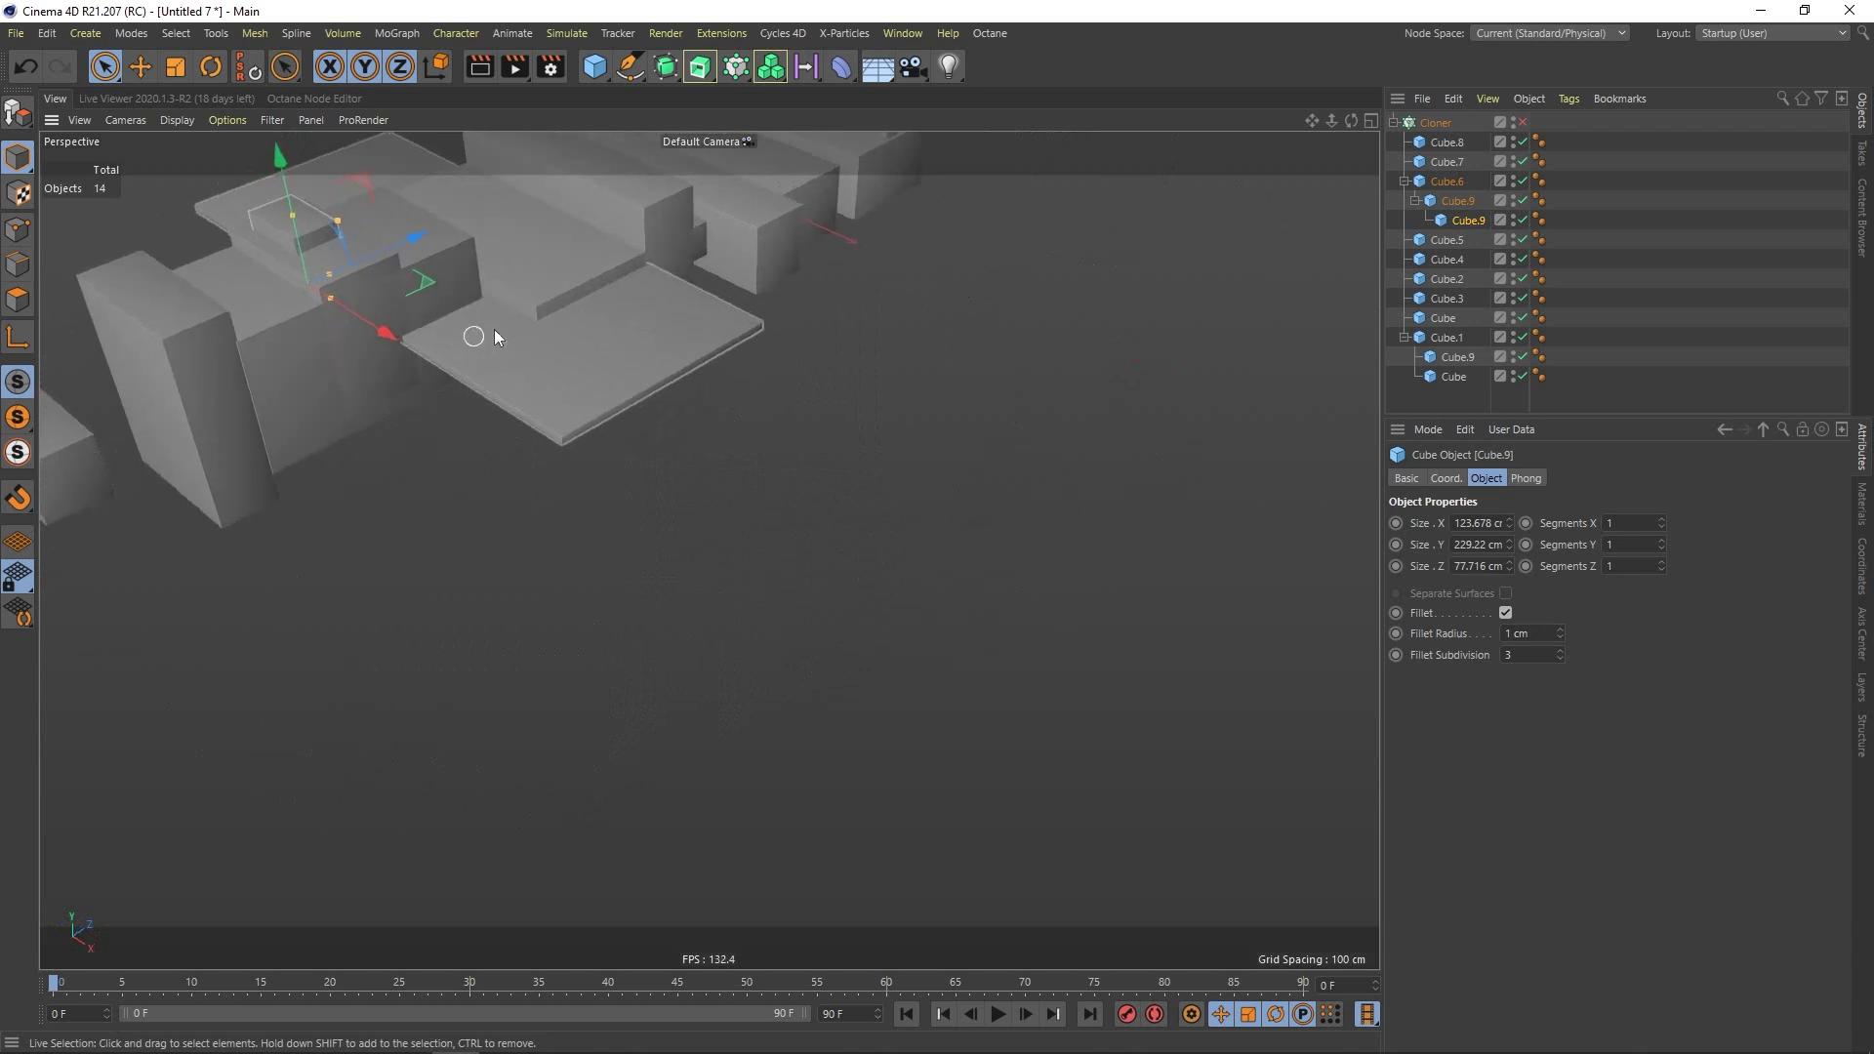
Nest a copy of the flat slab Cube.5 under it, raised slightly and narrowed to about 129 cm in X.
{"action": "middle_click_drag", "start_coordinate": [495, 337], "coordinate": [576, 439], "text": "alt"}
{"action": "left_click", "coordinate": [681, 452]}
{"action": "left_click_drag", "start_coordinate": [1443, 244], "coordinate": [1449, 257], "text": "ctrl"}
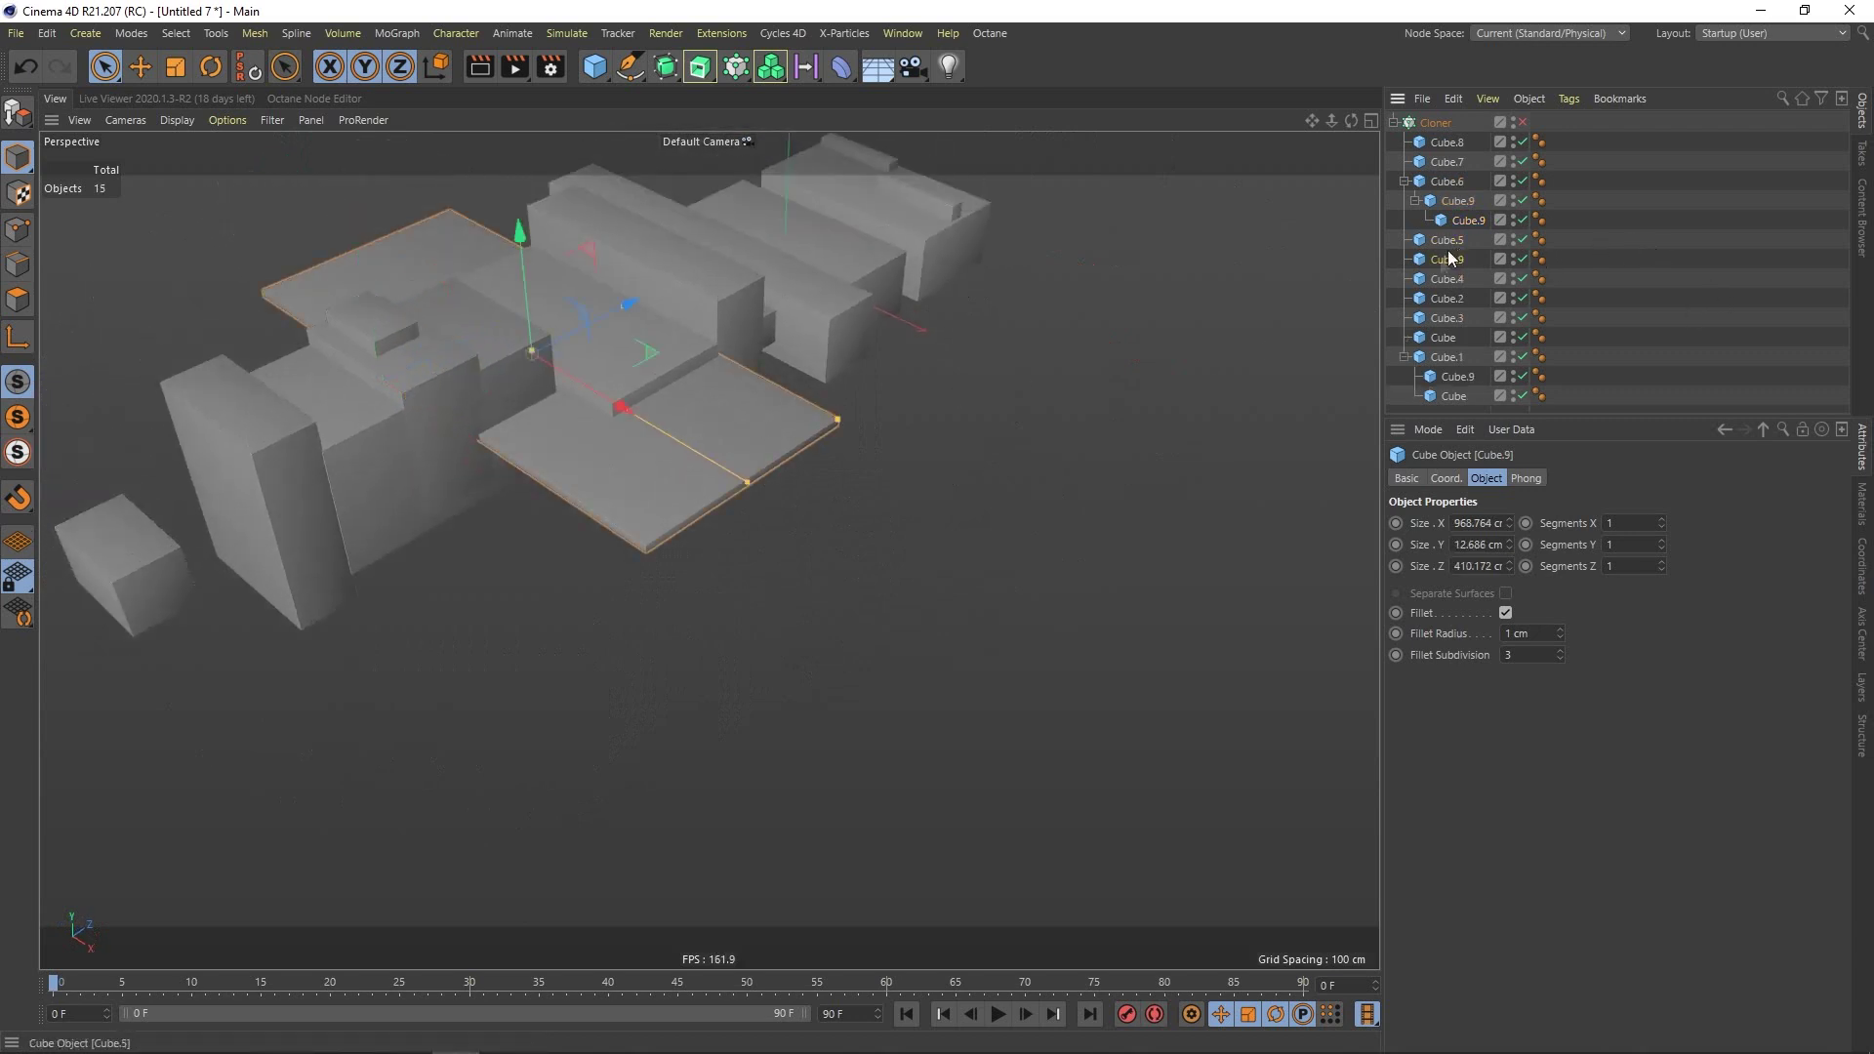
{"action": "left_click_drag", "start_coordinate": [665, 439], "coordinate": [763, 464], "text": "alt"}
{"action": "left_click_drag", "start_coordinate": [650, 414], "coordinate": [636, 400]}
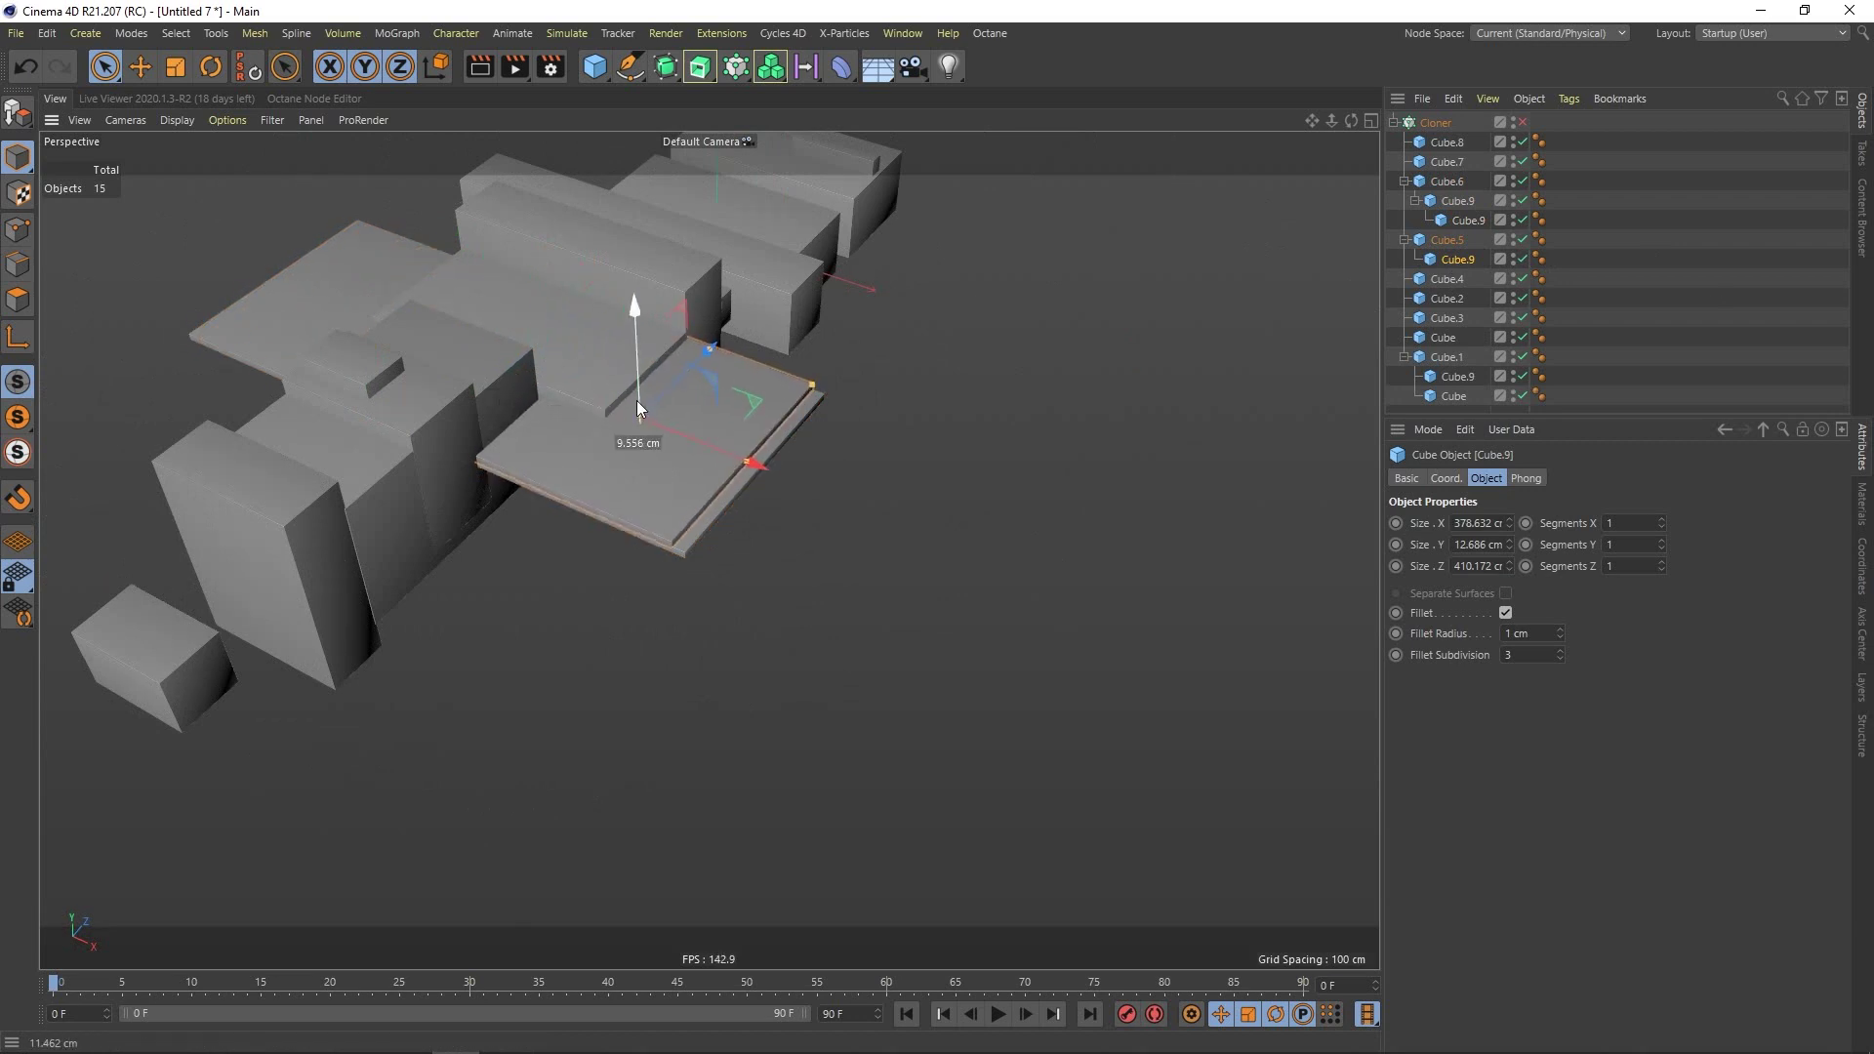
{"action": "left_click_drag", "start_coordinate": [749, 461], "coordinate": [830, 493]}
{"action": "scroll", "coordinate": [728, 467], "scroll_direction": "up", "scroll_amount": 3}
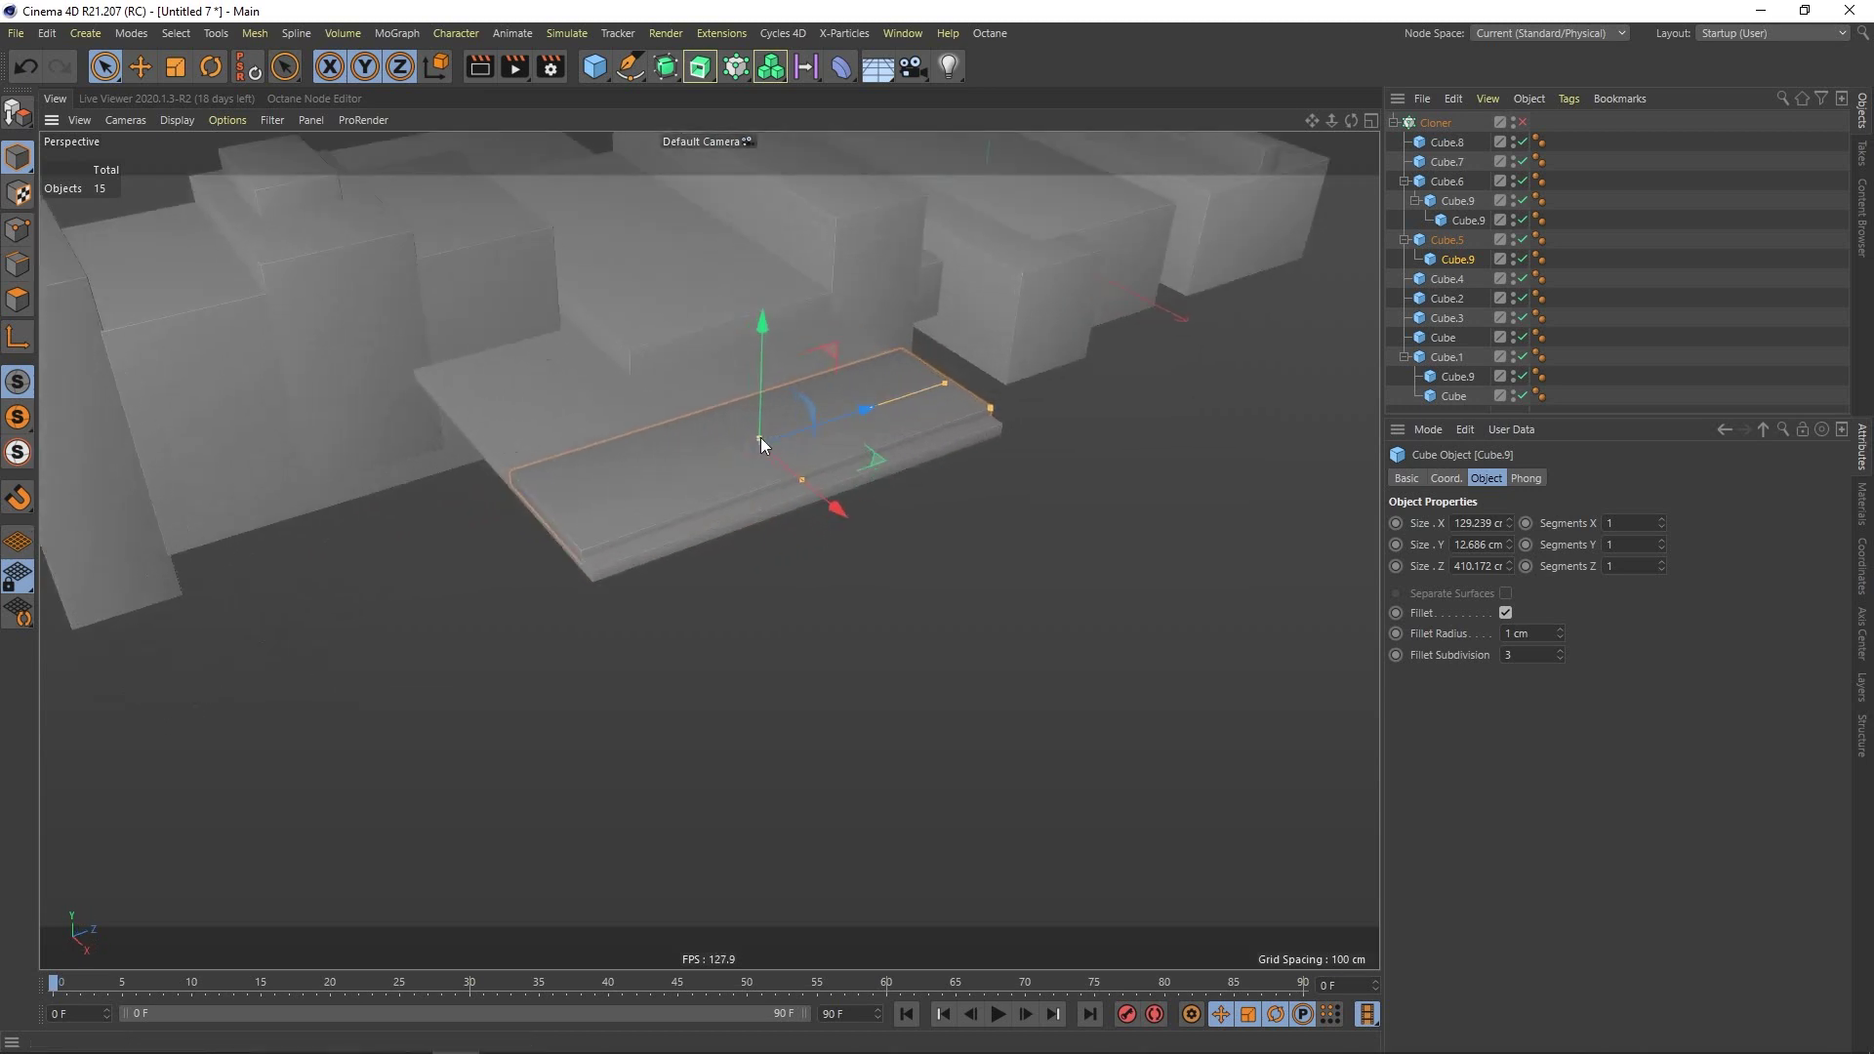
Duplicate the narrowed slab under Cube.5, making the copy about 32 cm high and shorter along Z.
{"action": "left_click_drag", "start_coordinate": [759, 437], "coordinate": [760, 369]}
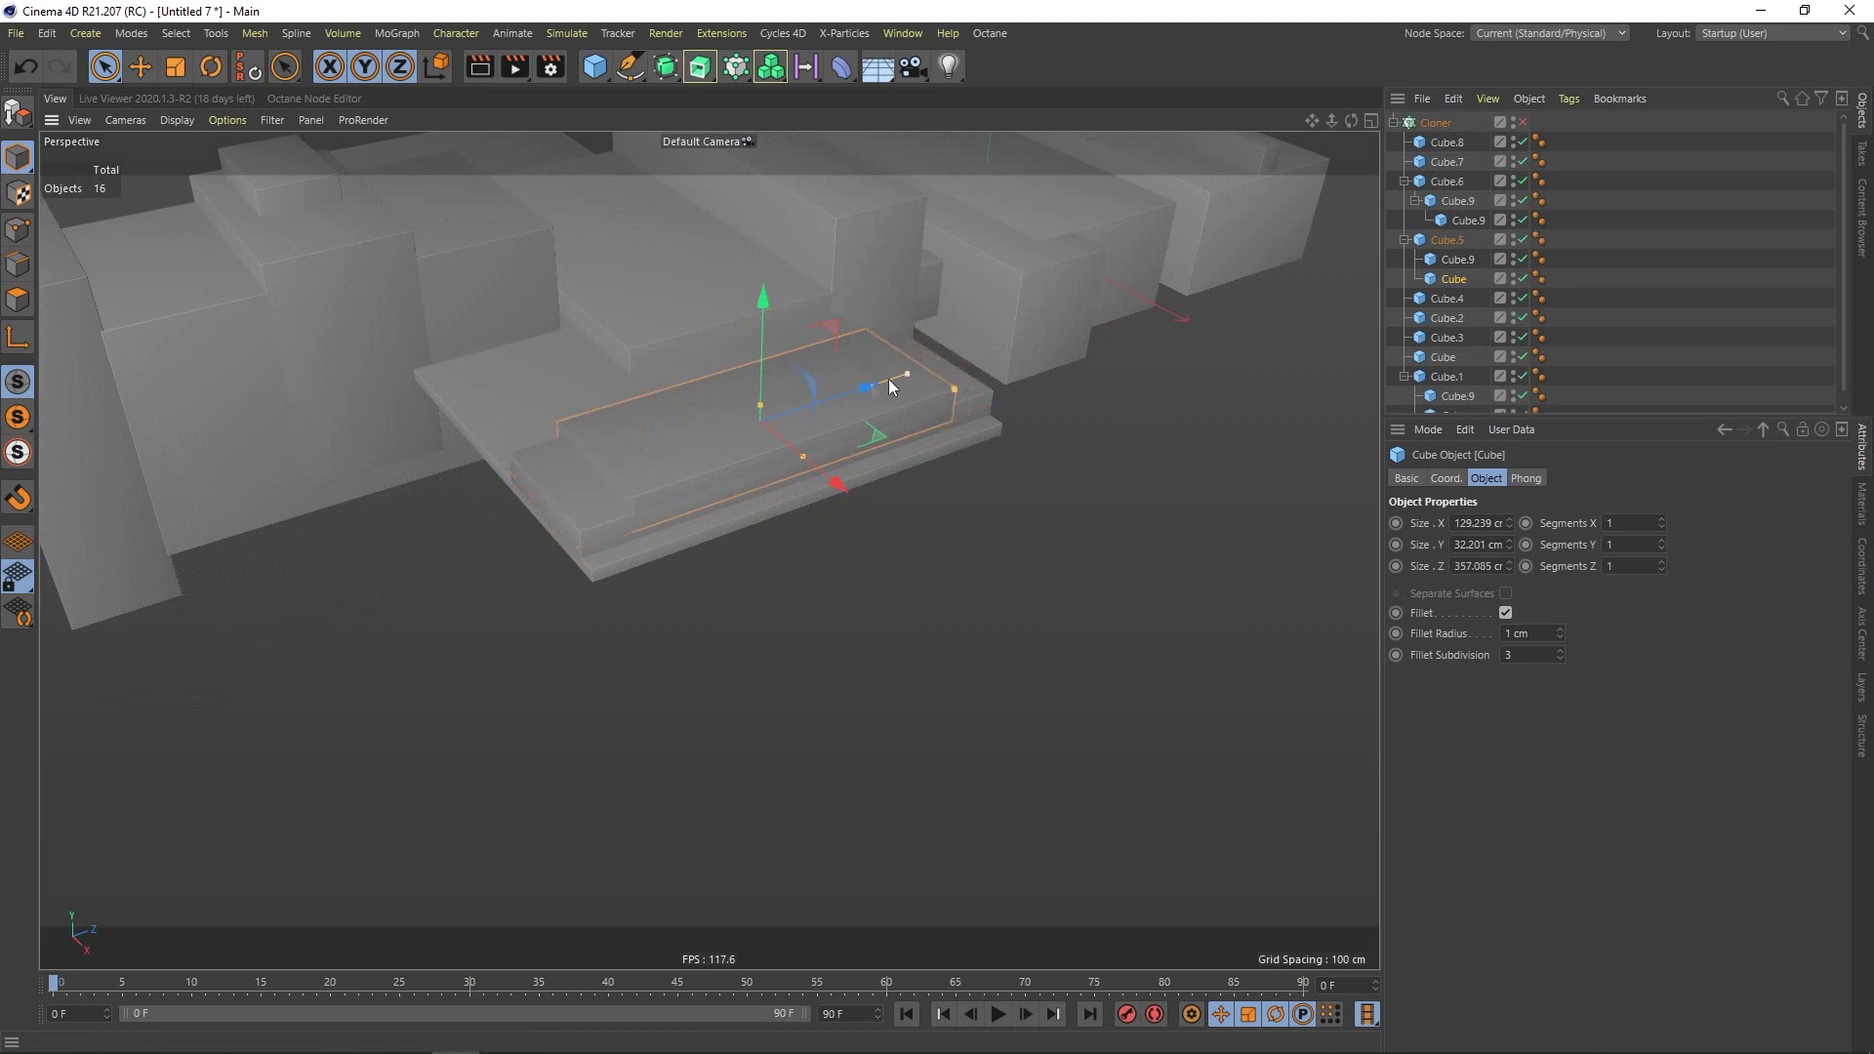
{"action": "left_click_drag", "start_coordinate": [889, 381], "coordinate": [761, 403]}
{"action": "left_click", "coordinate": [1601, 347]}
{"action": "scroll", "coordinate": [881, 477], "scroll_direction": "down", "scroll_amount": 6}
{"action": "scroll", "coordinate": [722, 439], "scroll_direction": "up", "scroll_amount": 2}
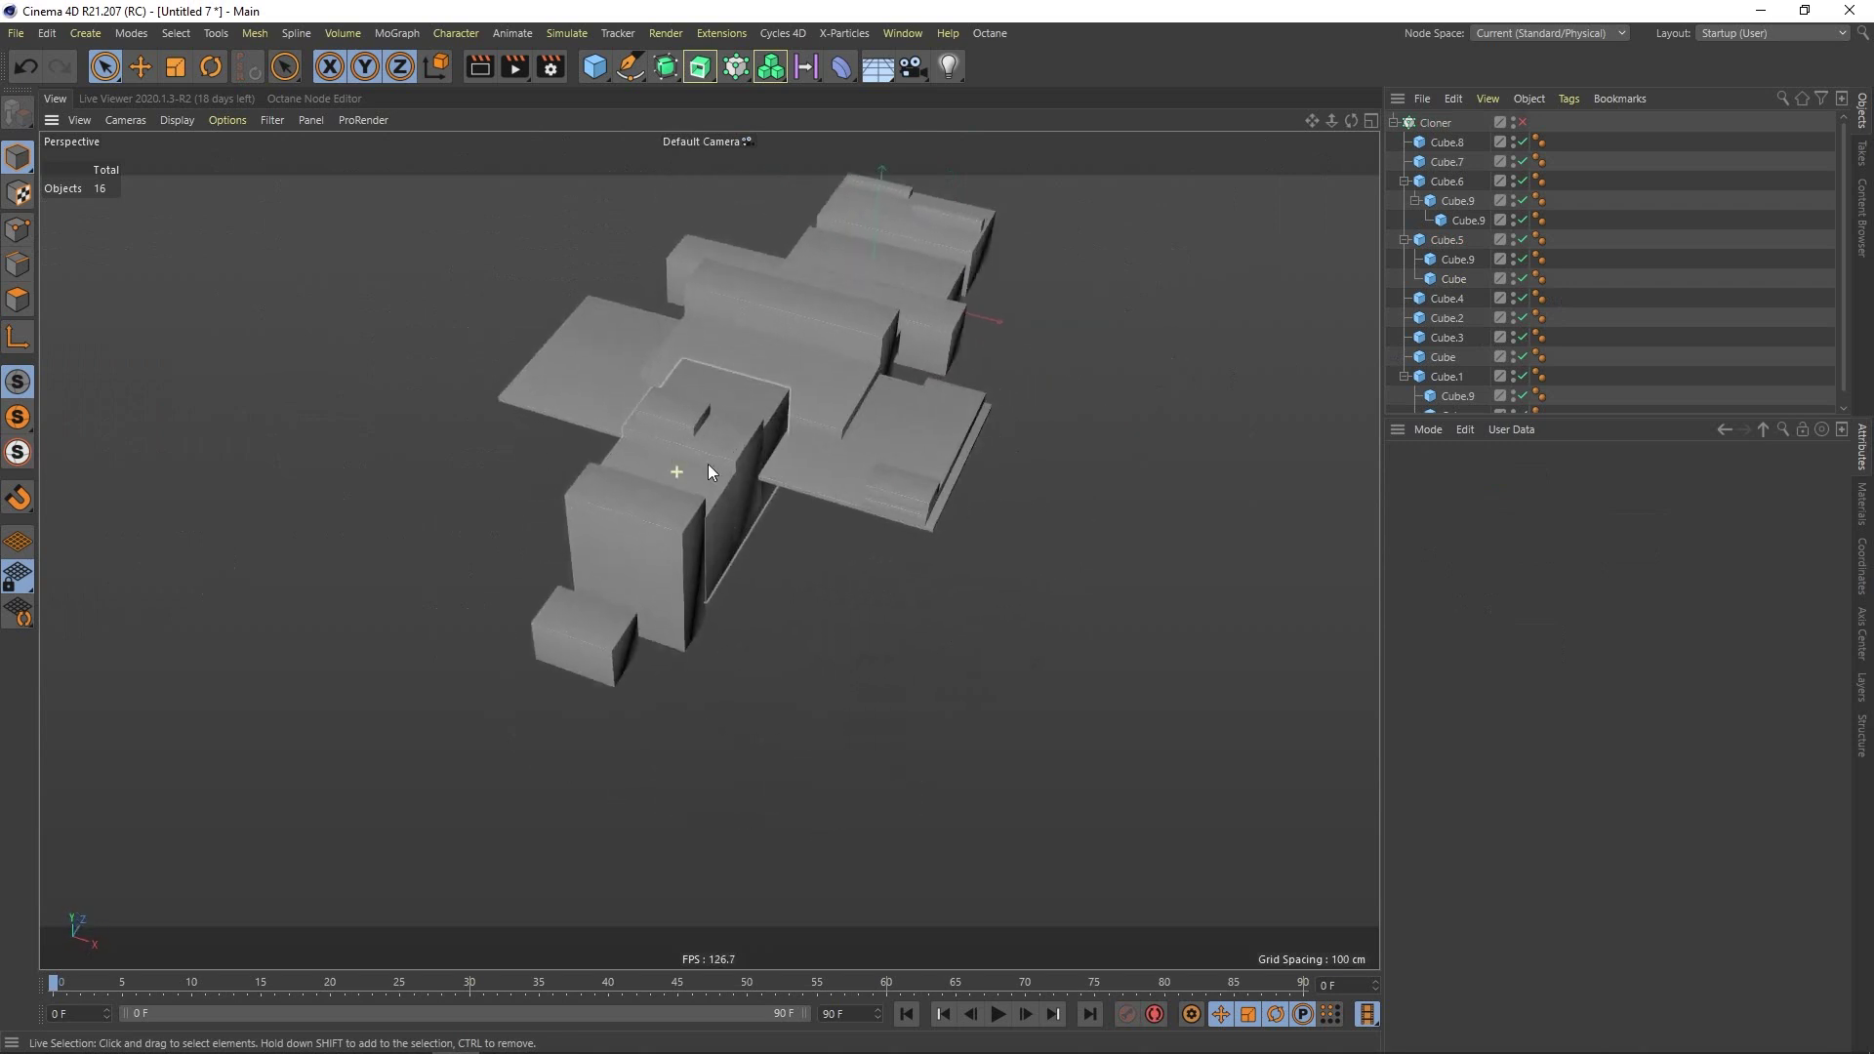
Collapse the Cube.6, Cube.5 and Cube.1 hierarchies inside the Cloner.
{"action": "left_click", "coordinate": [1403, 182]}
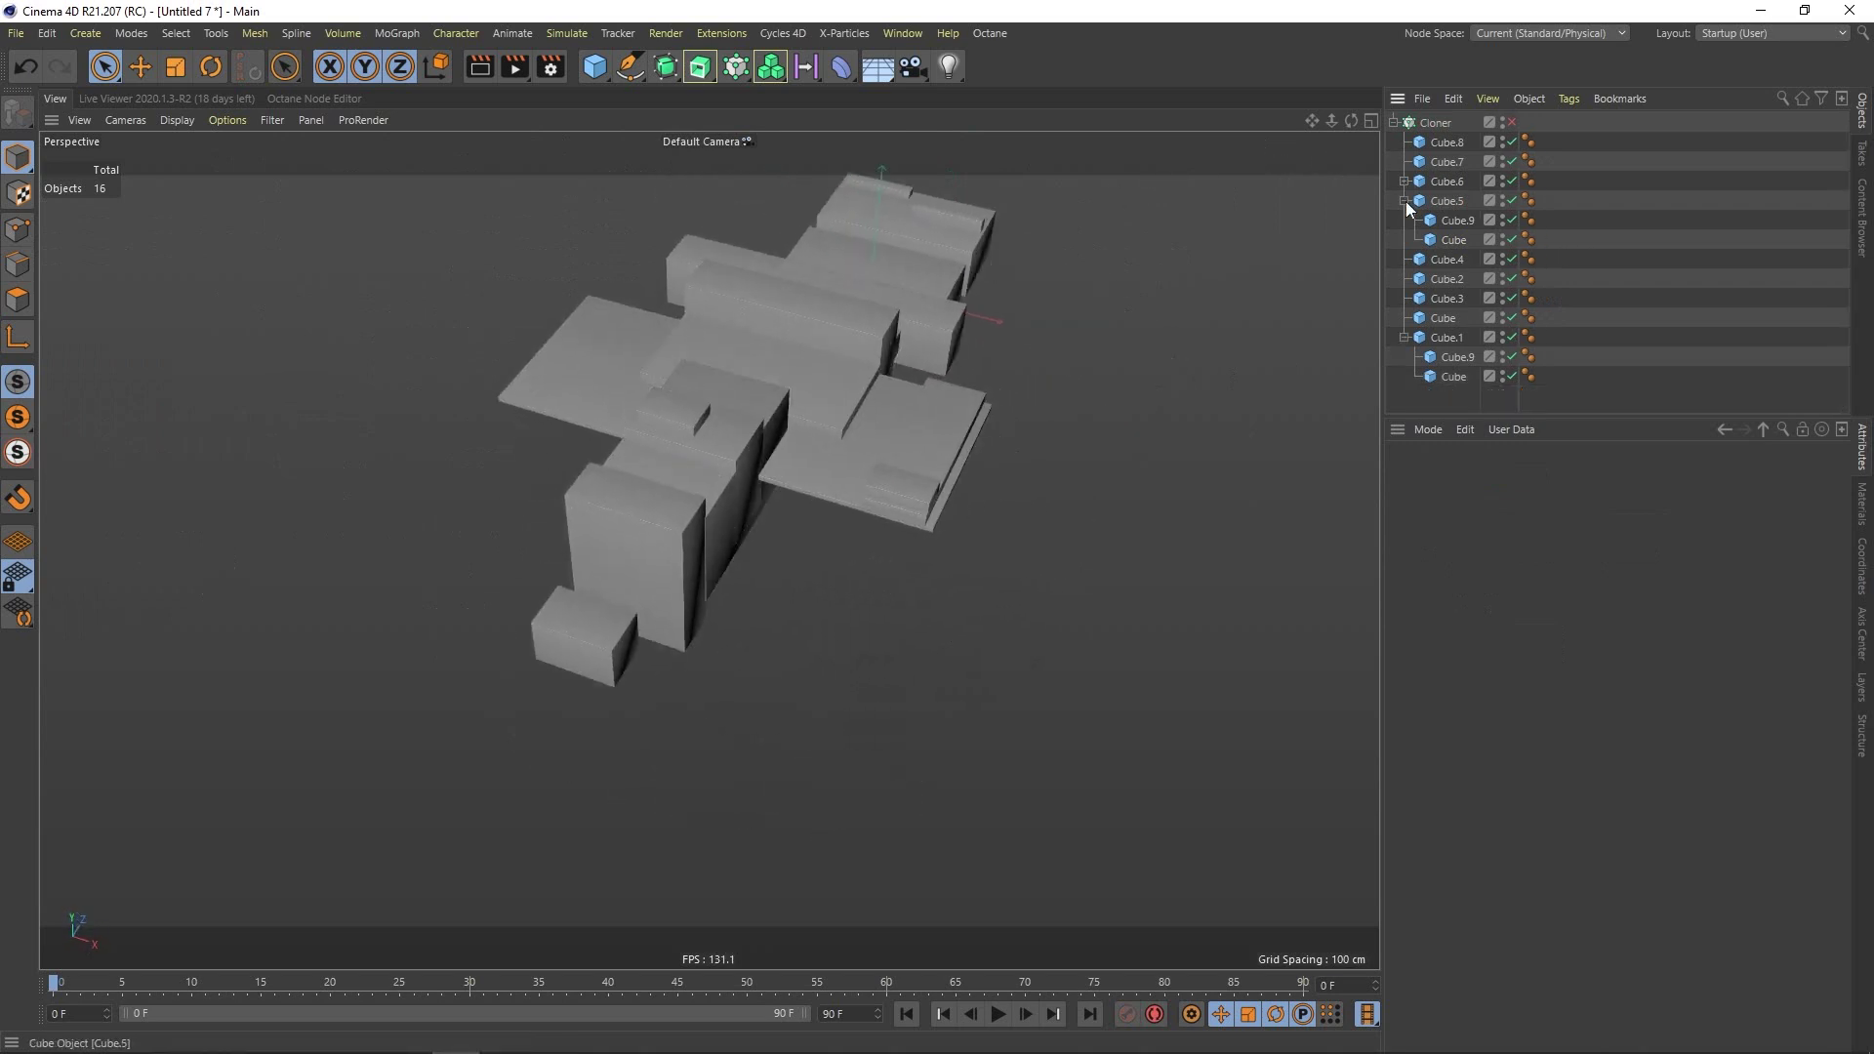
{"action": "left_click", "coordinate": [1403, 200]}
{"action": "left_click", "coordinate": [1403, 298]}
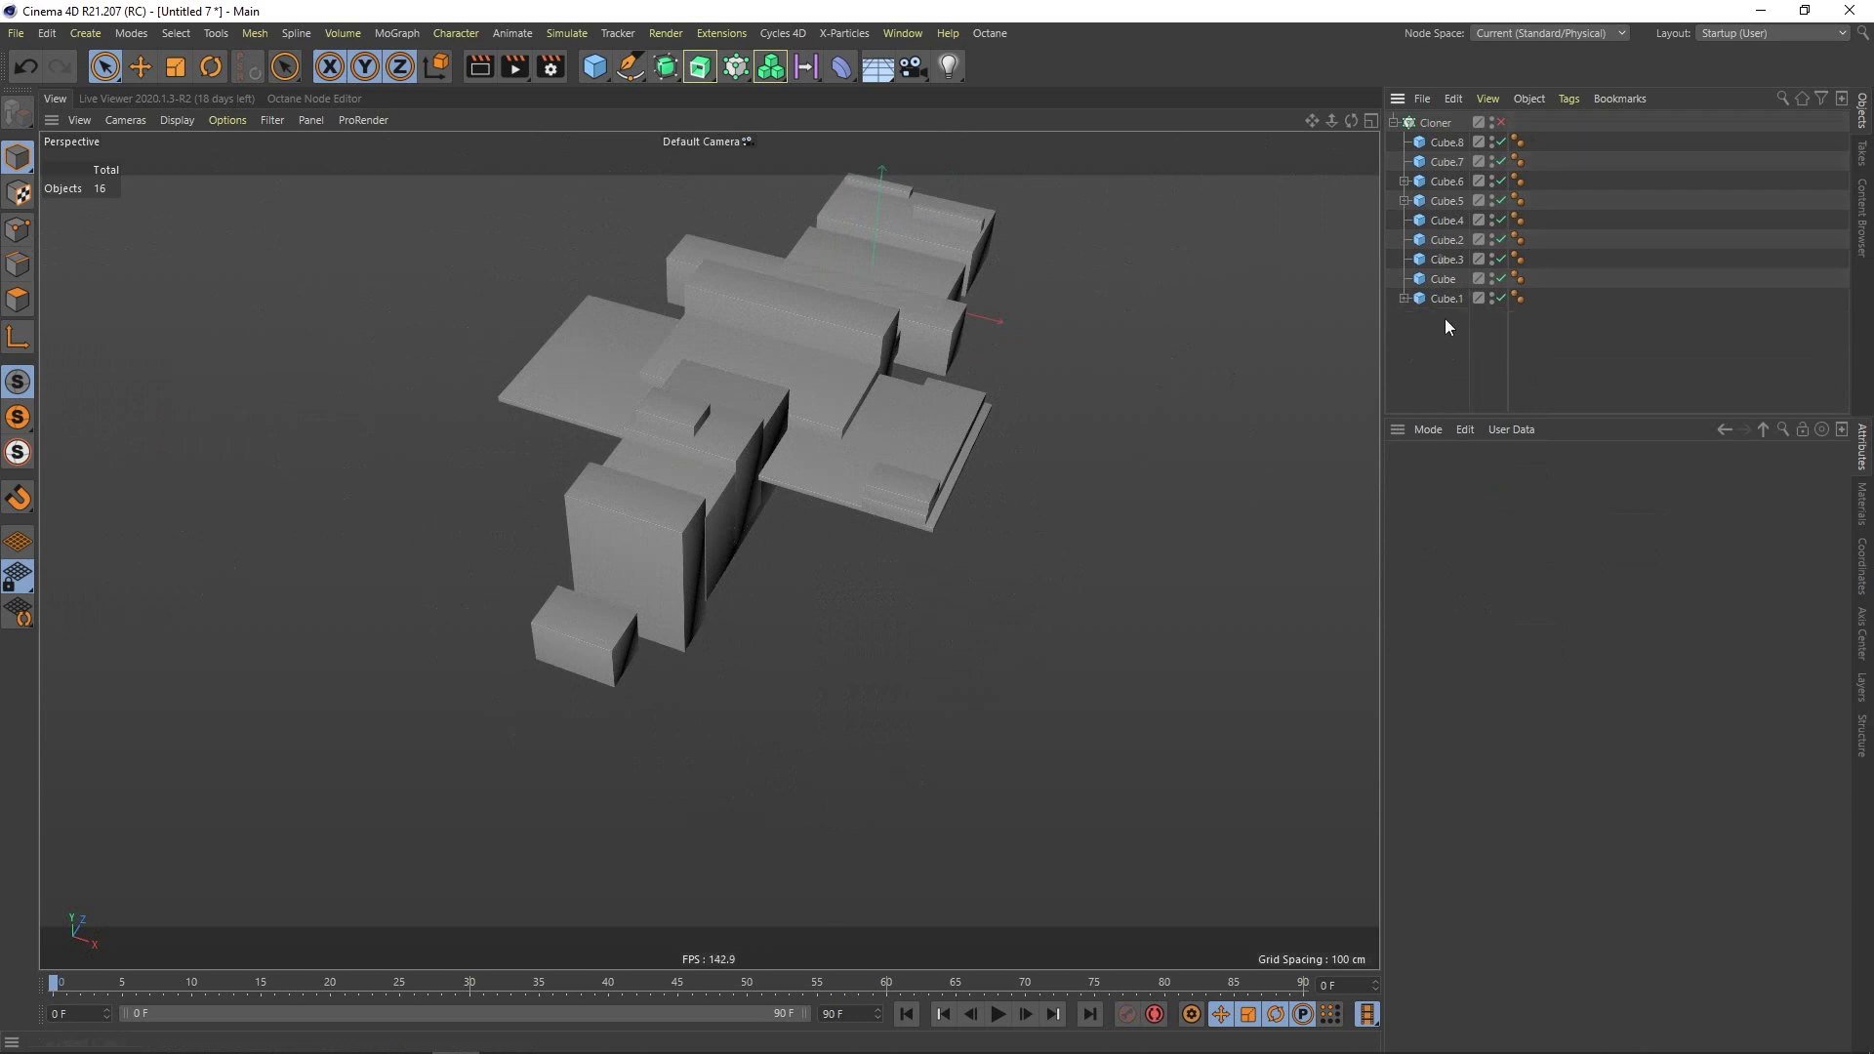
Enable the Cloner again and set its mode to Grid Array.
{"action": "left_click", "coordinate": [1501, 122]}
{"action": "left_click", "coordinate": [1442, 124]}
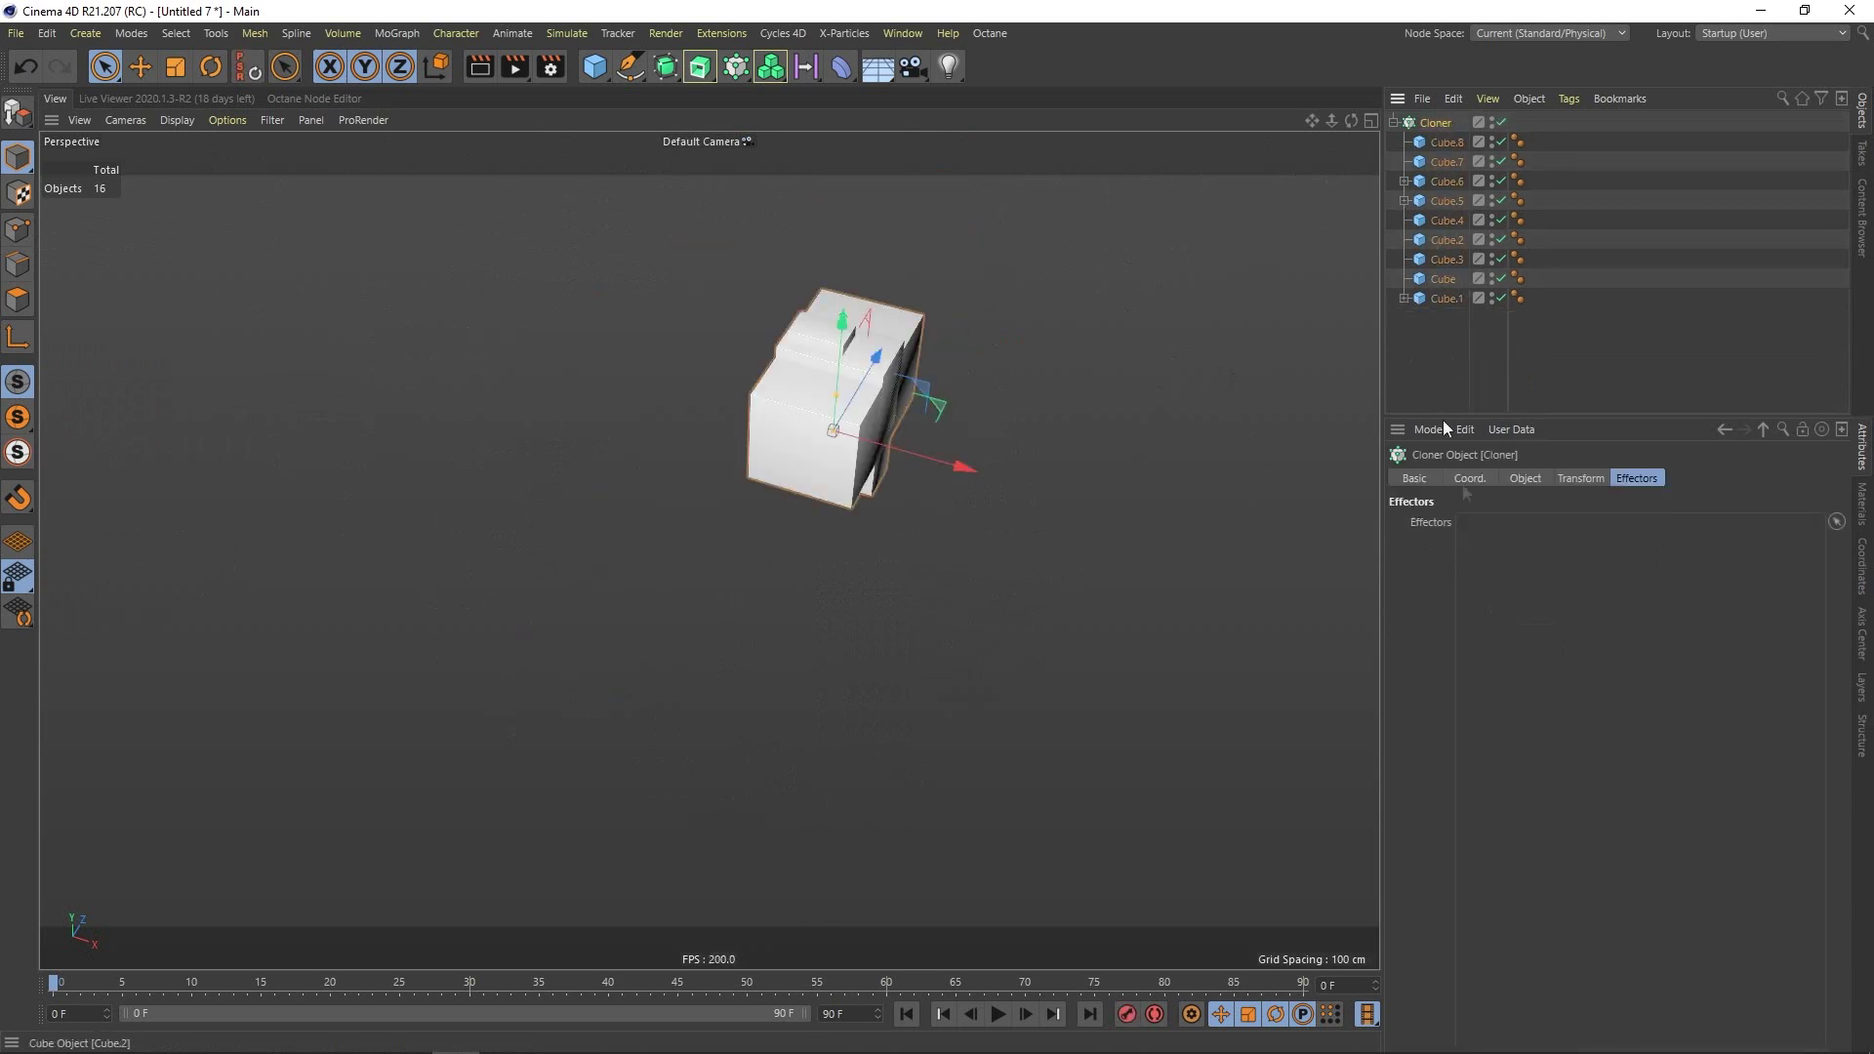
{"action": "left_click", "coordinate": [1526, 477]}
{"action": "left_click", "coordinate": [1506, 525]}
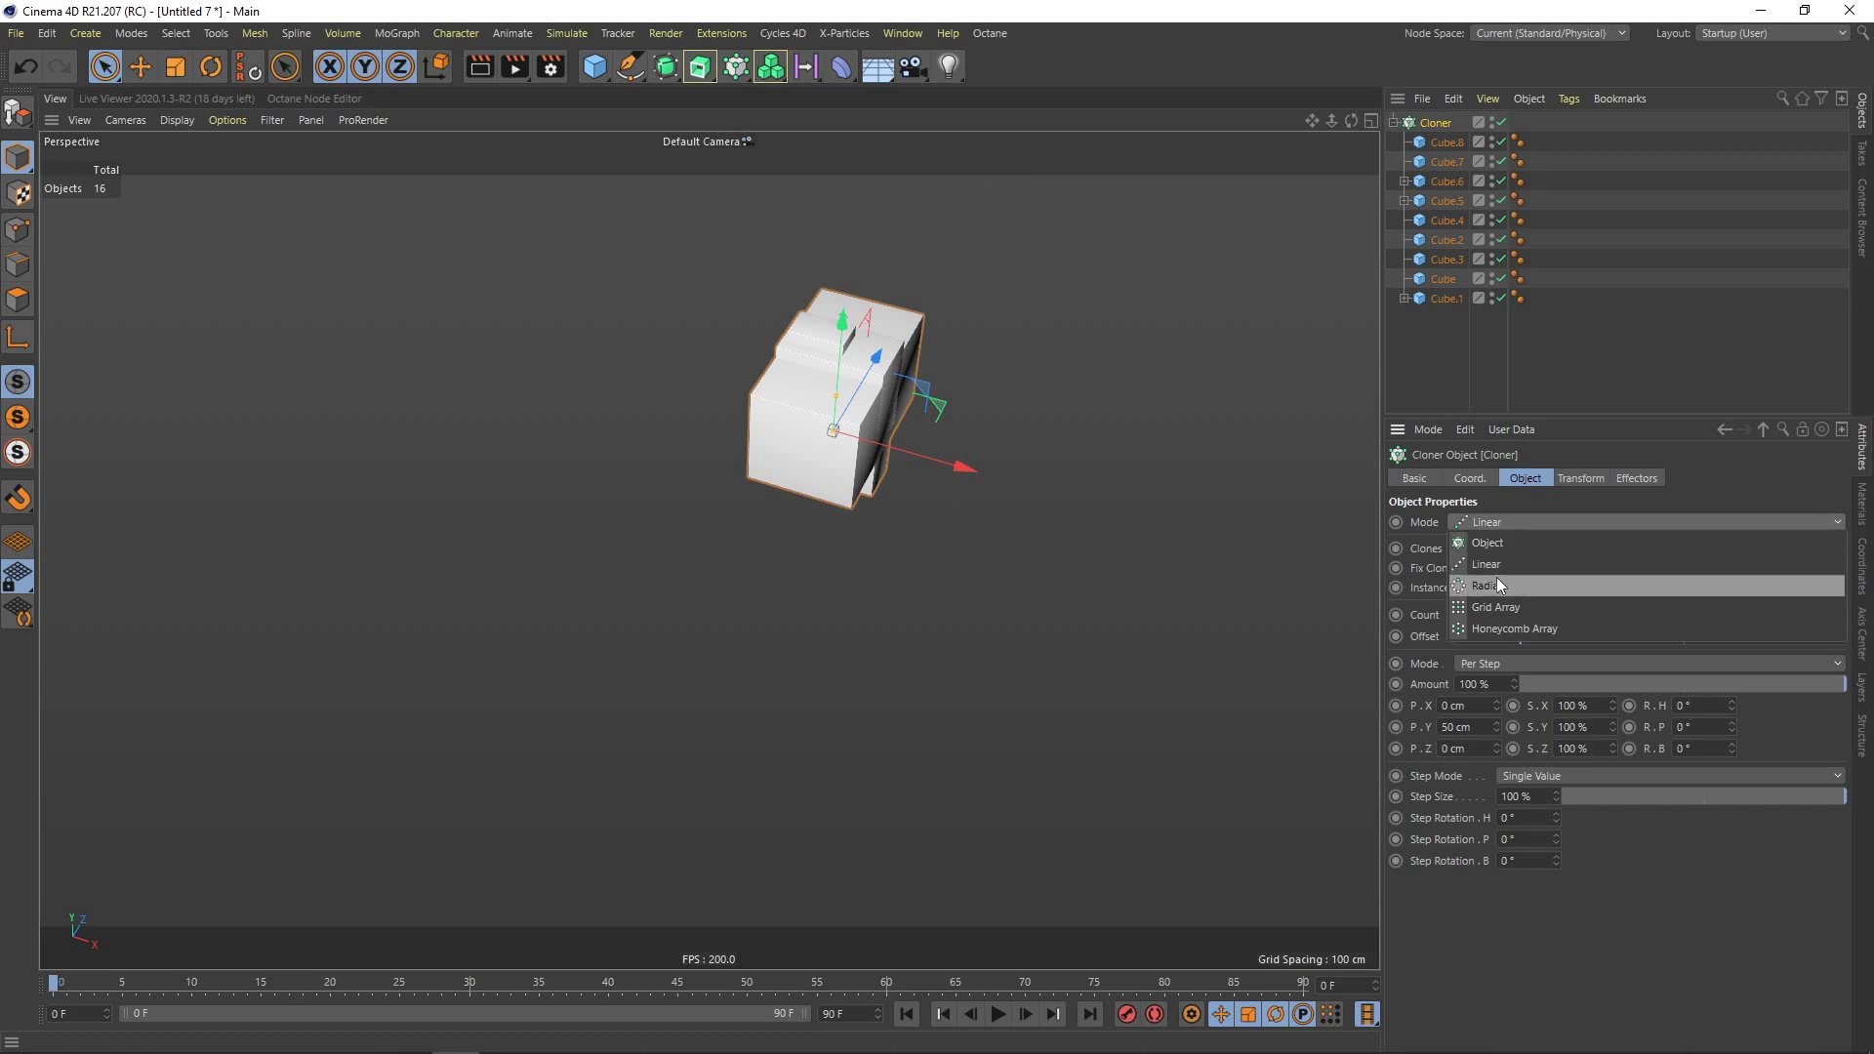
{"action": "left_click", "coordinate": [1491, 606]}
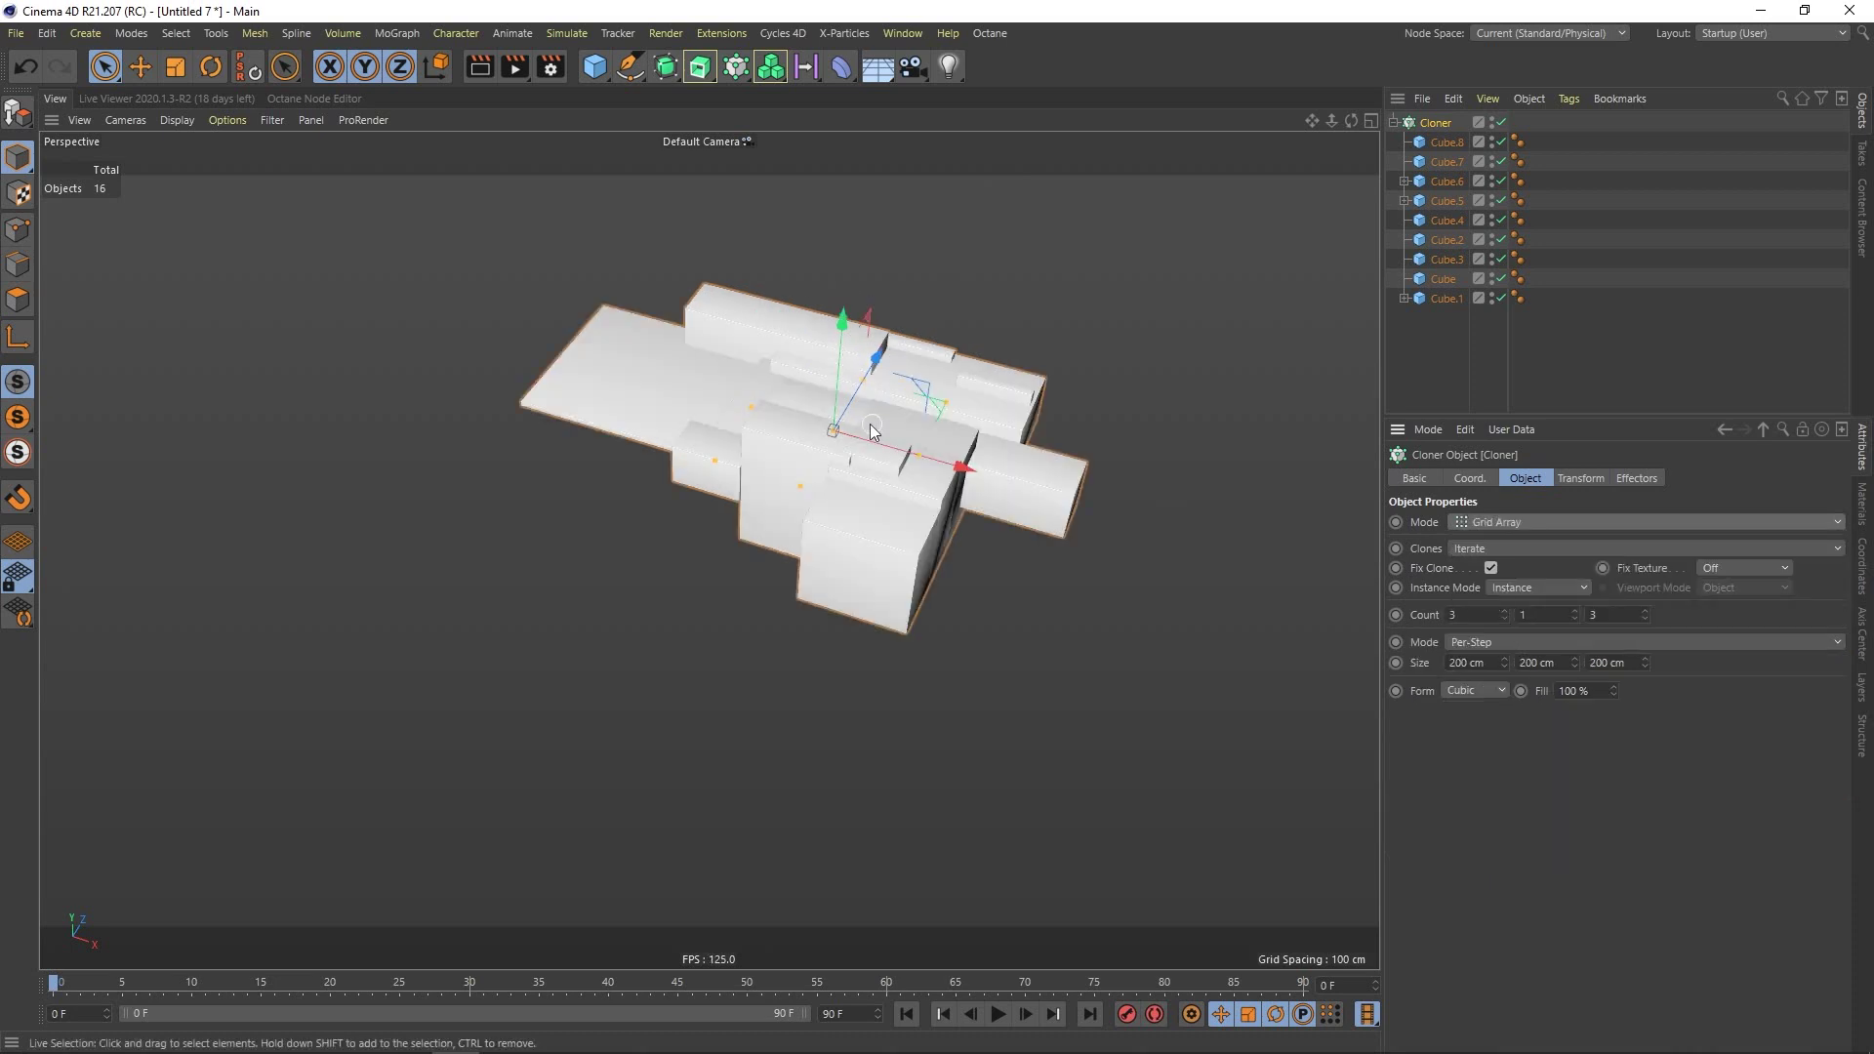
Set the Cloner's grid count to 10 × 1 × 10.
{"action": "left_click_drag", "start_coordinate": [908, 484], "coordinate": [752, 386], "text": "alt"}
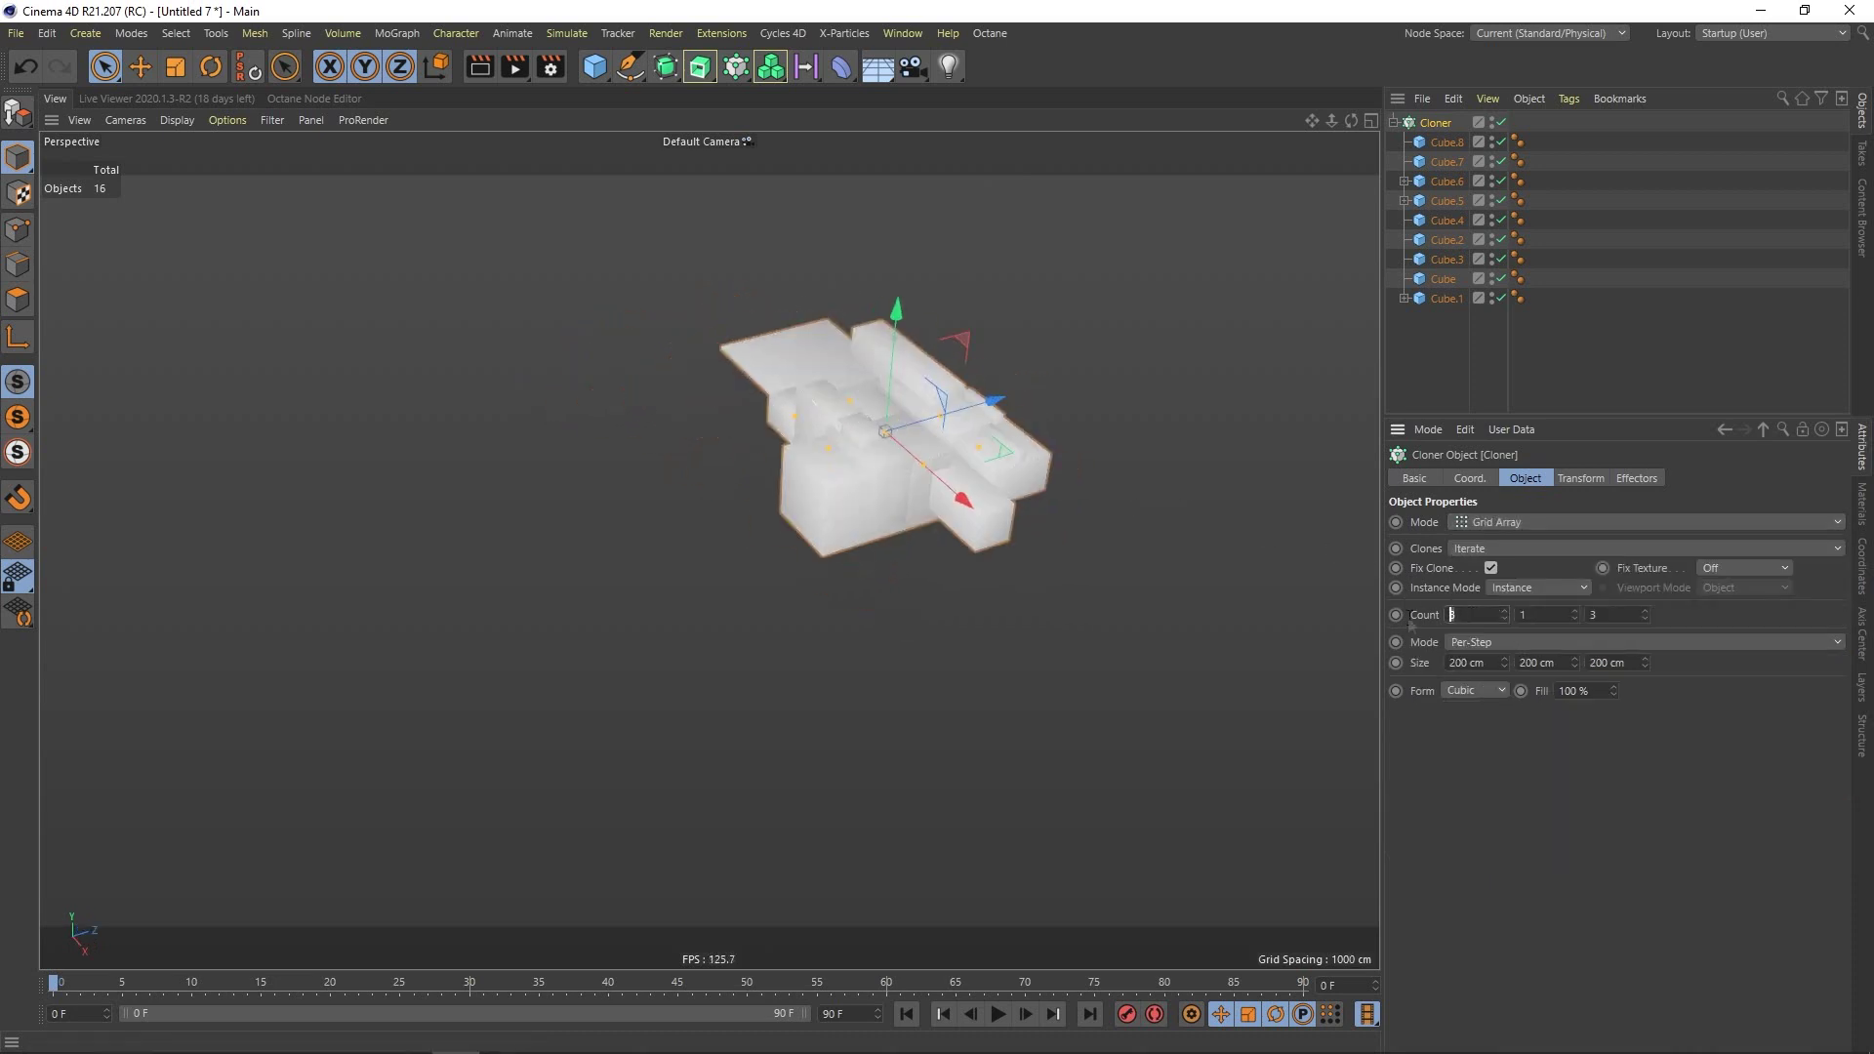
{"action": "left_click_drag", "start_coordinate": [1613, 615], "coordinate": [1556, 630]}
{"action": "type", "text": "10"}
{"action": "key", "text": "Return"}
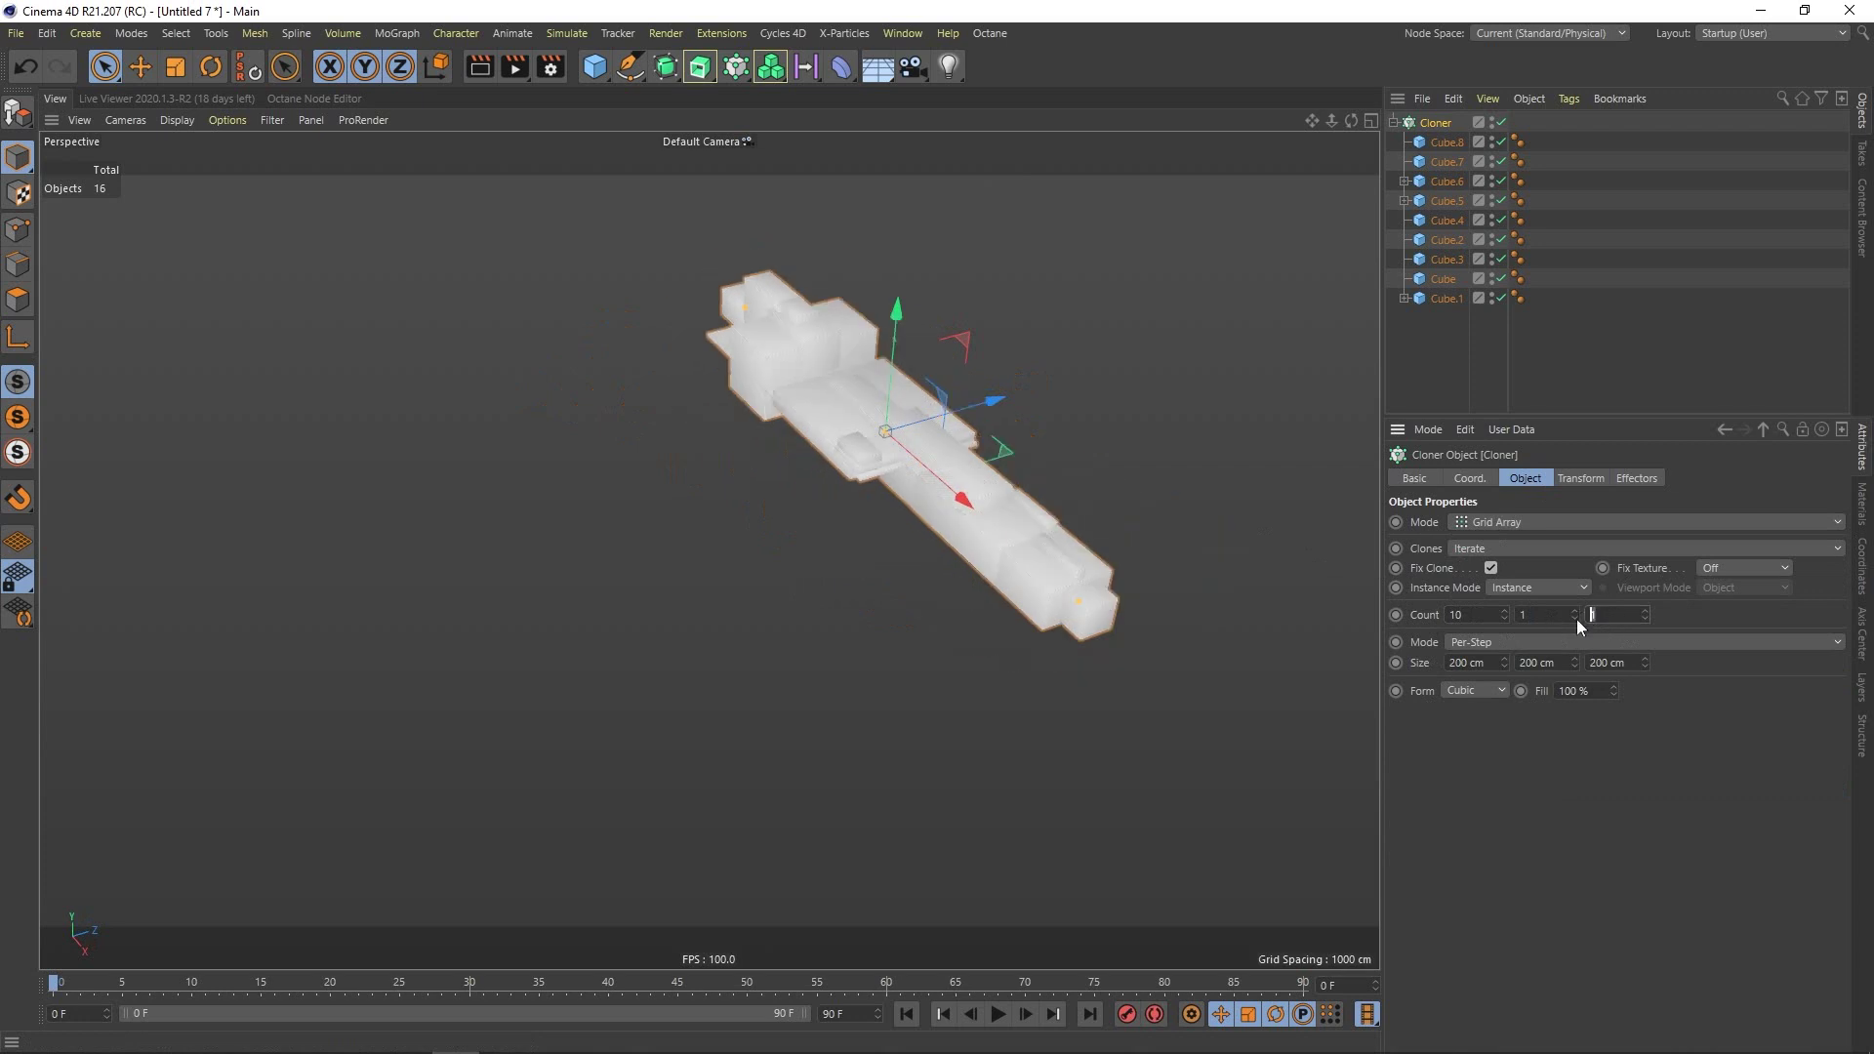
{"action": "type", "text": "10"}
{"action": "key", "text": "Return"}
Set the Cloner's clone distribution to Random.
{"action": "mouse_move", "coordinate": [794, 442]}
{"action": "left_mouse_down", "text": "alt"}
{"action": "mouse_move", "coordinate": [747, 449]}
{"action": "mouse_move", "coordinate": [896, 463]}
{"action": "left_mouse_up", "text": "alt"}
{"action": "scroll", "coordinate": [766, 454], "scroll_direction": "down", "scroll_amount": 2}
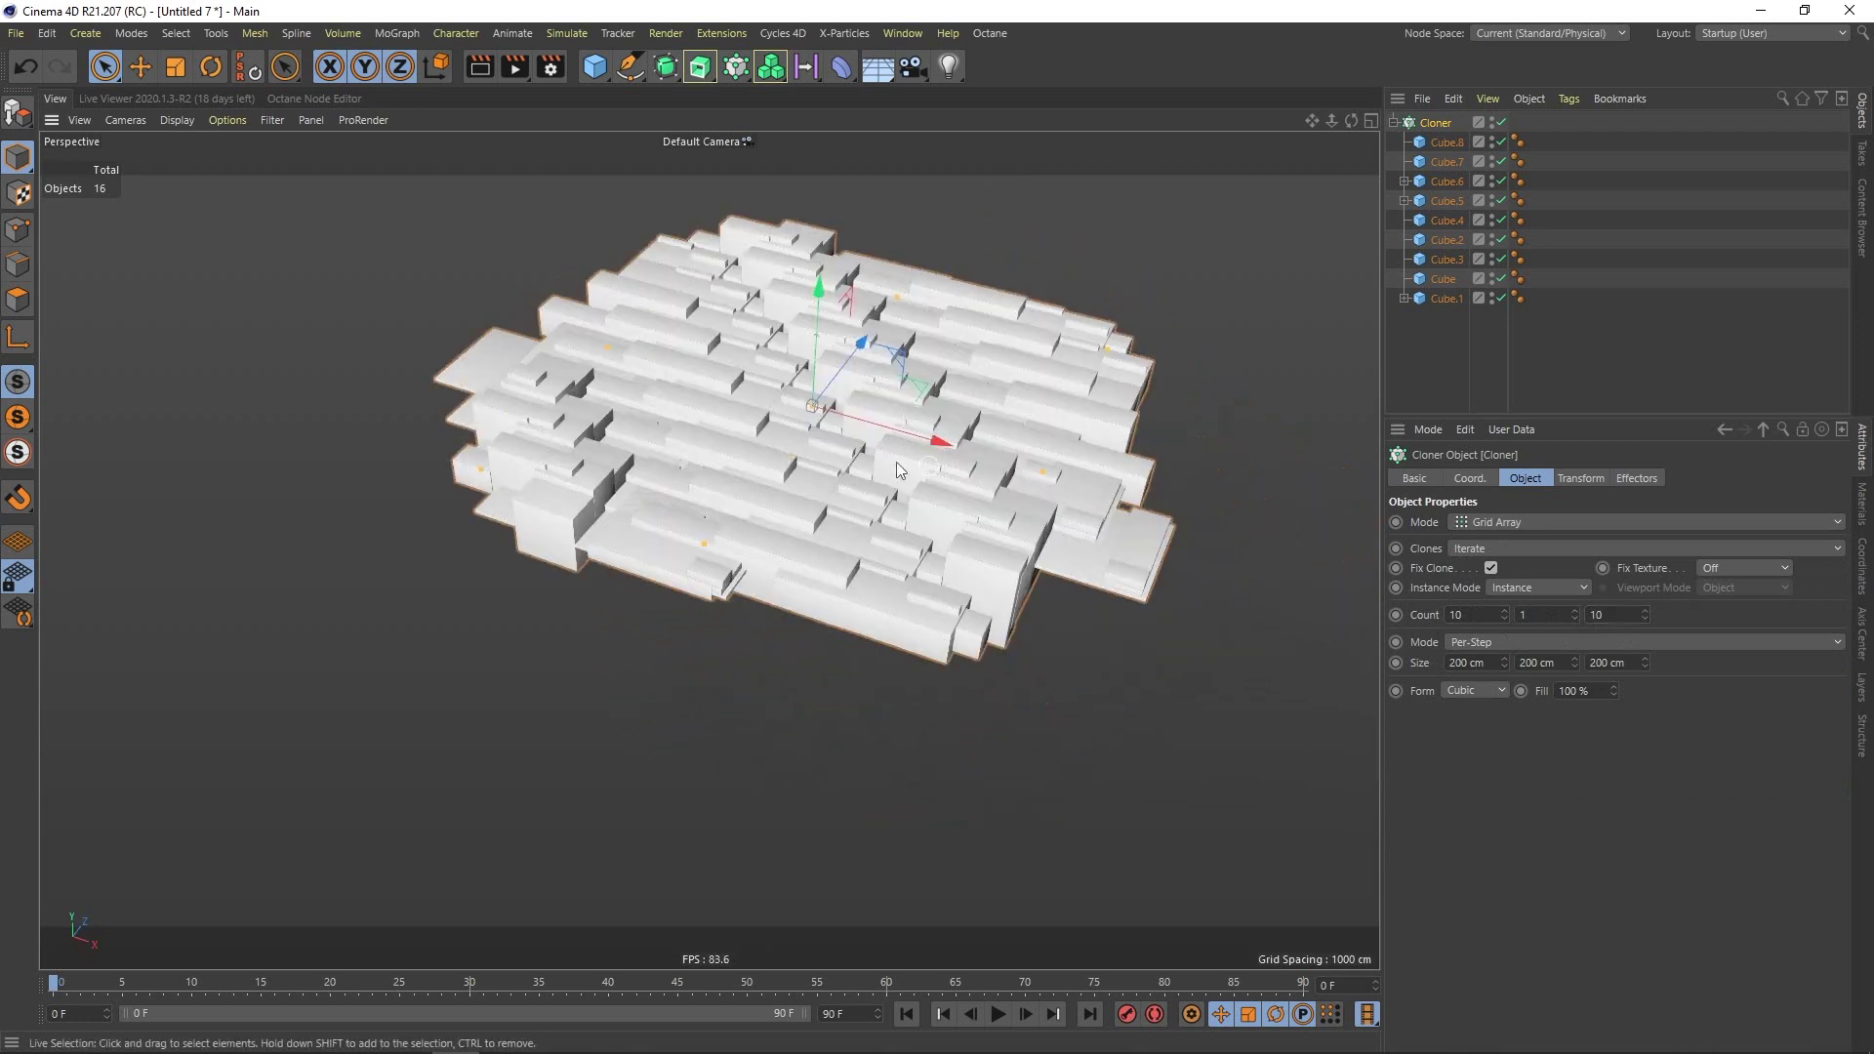
{"action": "scroll", "coordinate": [896, 462], "scroll_direction": "up", "scroll_amount": 2}
{"action": "middle_click_drag", "start_coordinate": [898, 449], "coordinate": [873, 481], "text": "alt"}
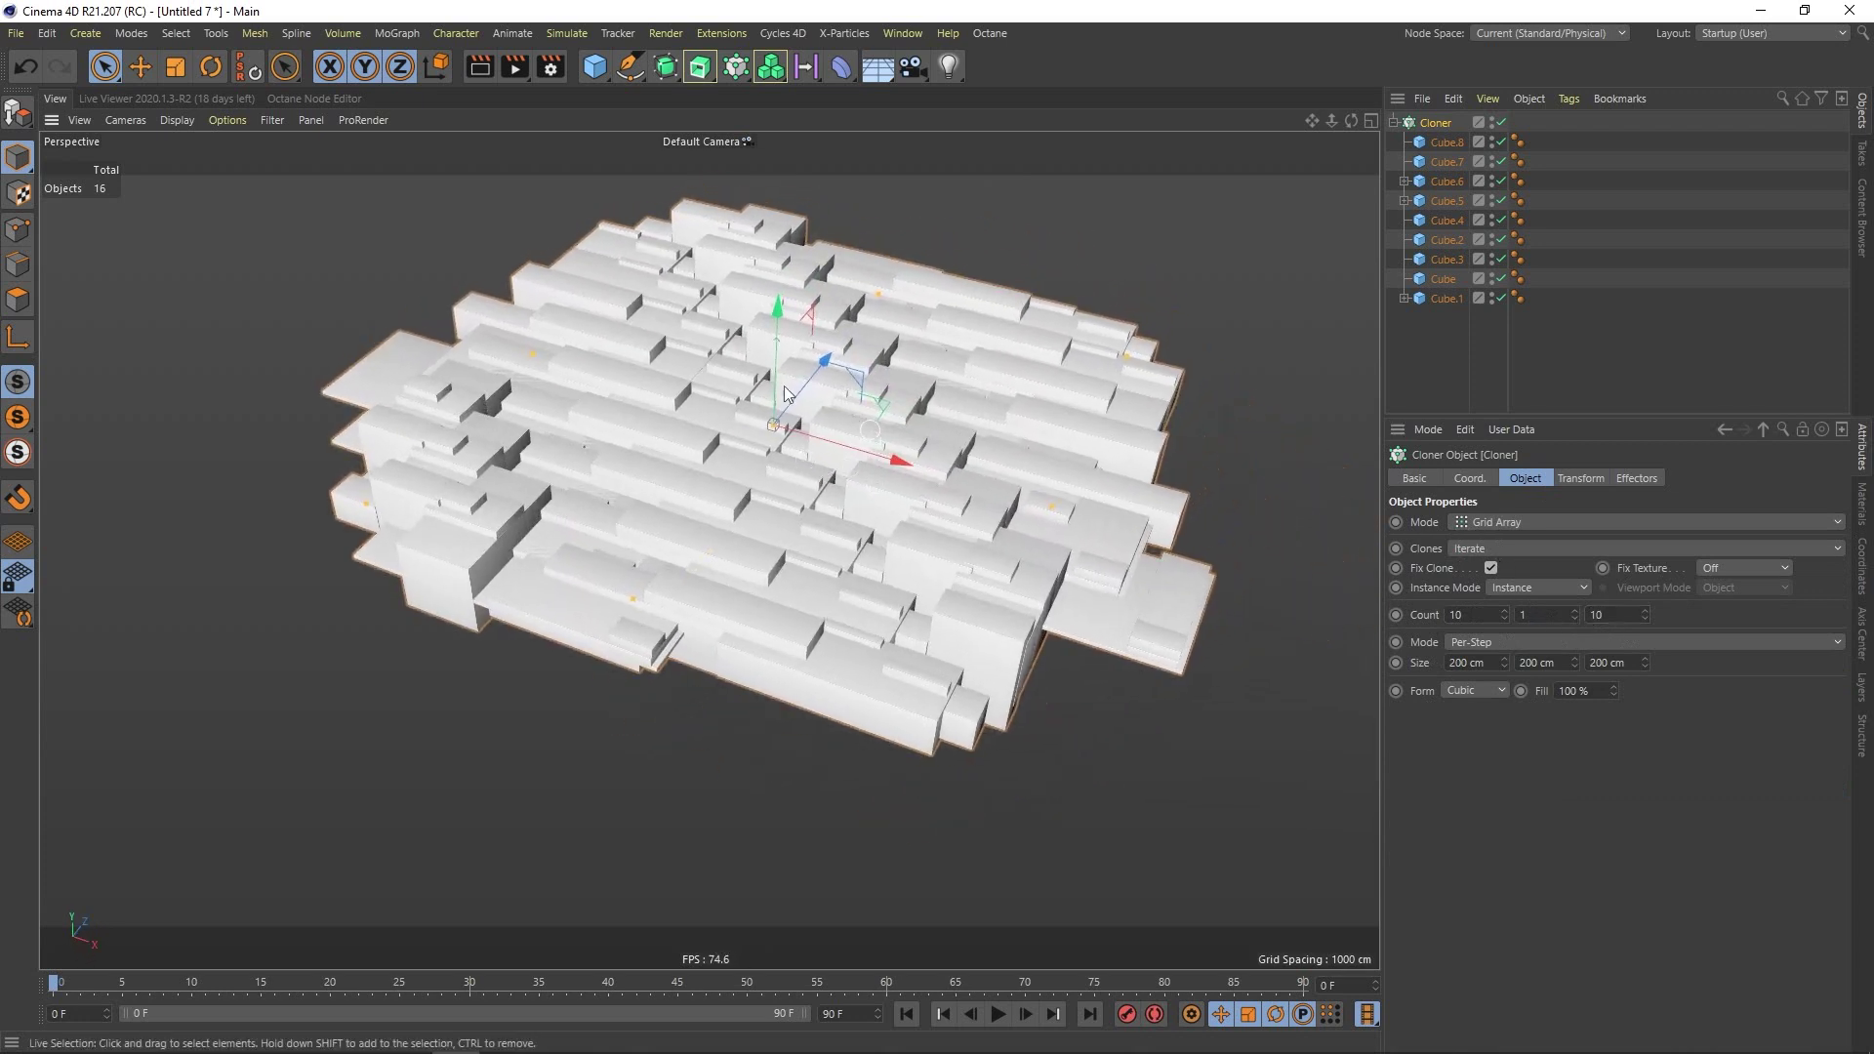
{"action": "mouse_move", "coordinate": [724, 381]}
{"action": "left_mouse_down", "text": "alt"}
{"action": "mouse_move", "coordinate": [812, 377]}
{"action": "mouse_move", "coordinate": [760, 379]}
{"action": "left_mouse_up", "text": "alt"}
{"action": "left_click", "coordinate": [1568, 549]}
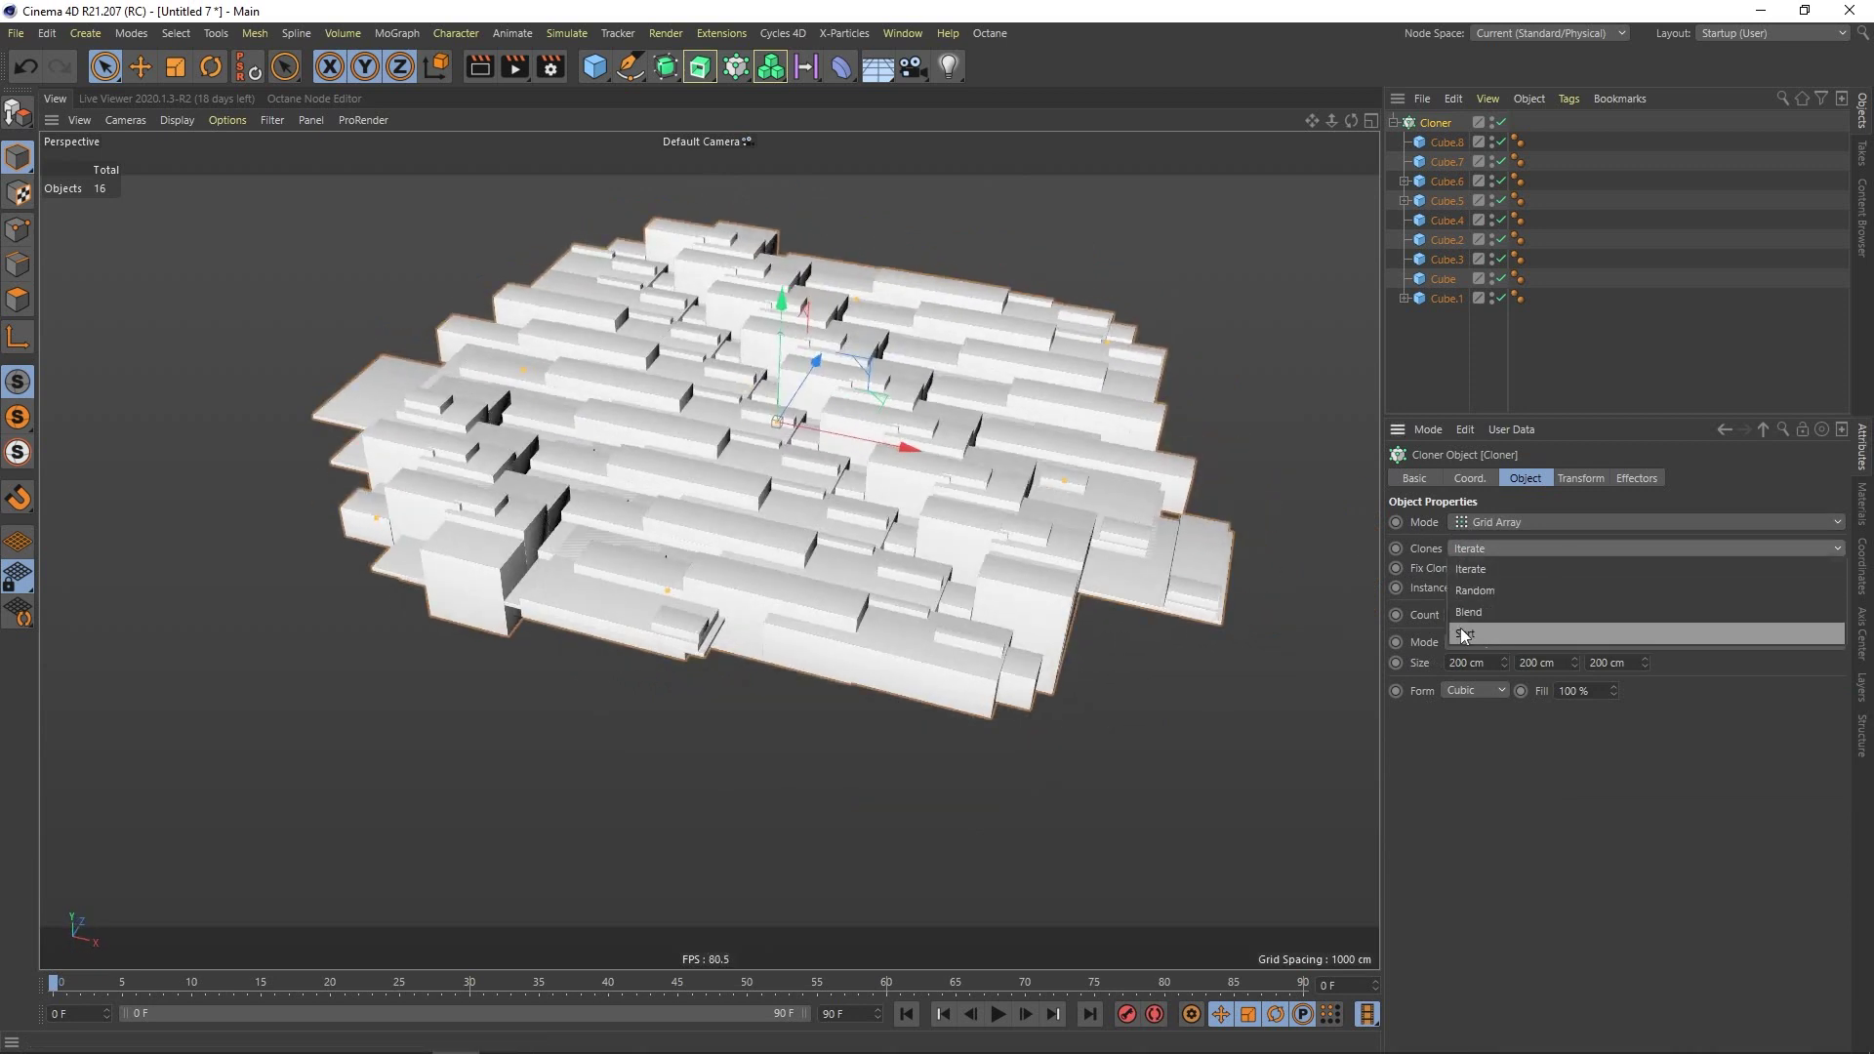
{"action": "left_click", "coordinate": [1581, 607]}
Switch the viewport display to a shaded mode with lines so the block edges stand out.
{"action": "mouse_move", "coordinate": [893, 415]}
{"action": "left_mouse_down", "text": "alt"}
{"action": "mouse_move", "coordinate": [782, 371]}
{"action": "mouse_move", "coordinate": [906, 427]}
{"action": "left_mouse_up", "text": "alt"}
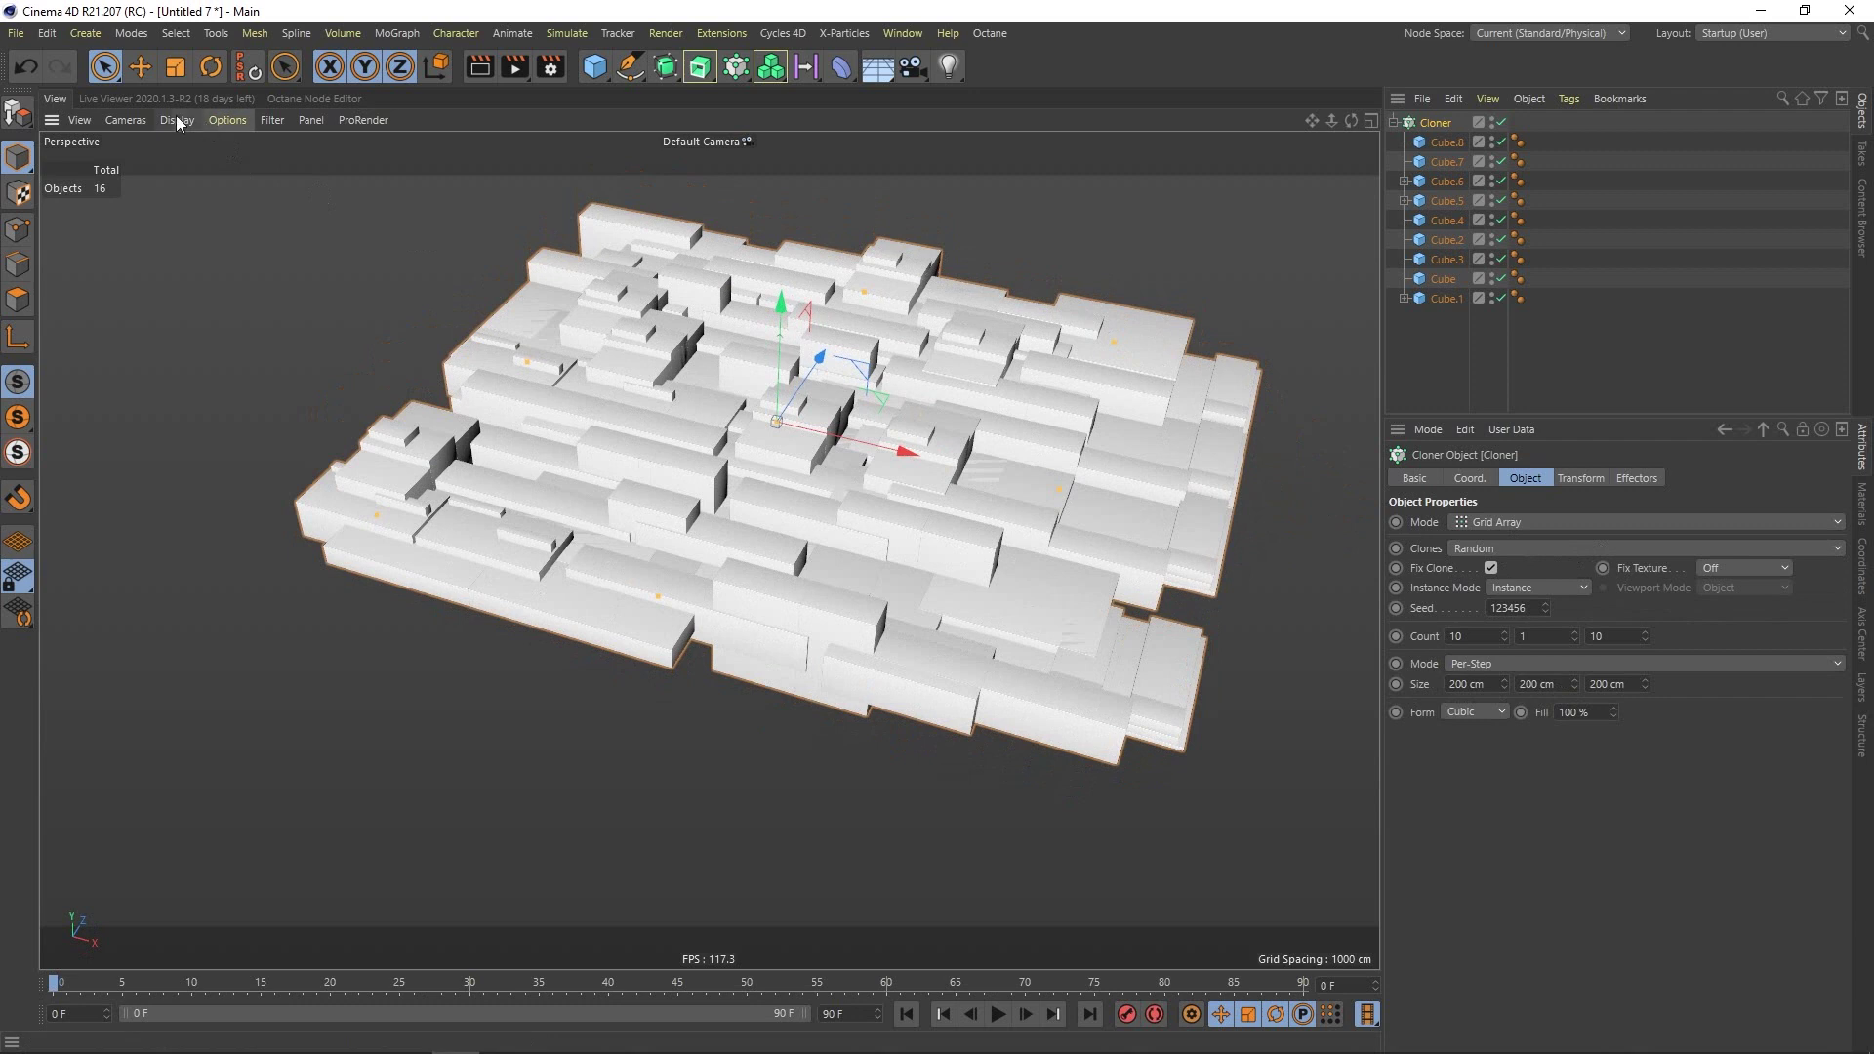
{"action": "left_click", "coordinate": [176, 119]}
{"action": "left_click", "coordinate": [216, 170]}
{"action": "mouse_move", "coordinate": [301, 213]}
{"action": "left_mouse_down", "text": "alt"}
{"action": "mouse_move", "coordinate": [718, 354]}
{"action": "mouse_move", "coordinate": [723, 388]}
{"action": "left_mouse_up", "text": "alt"}
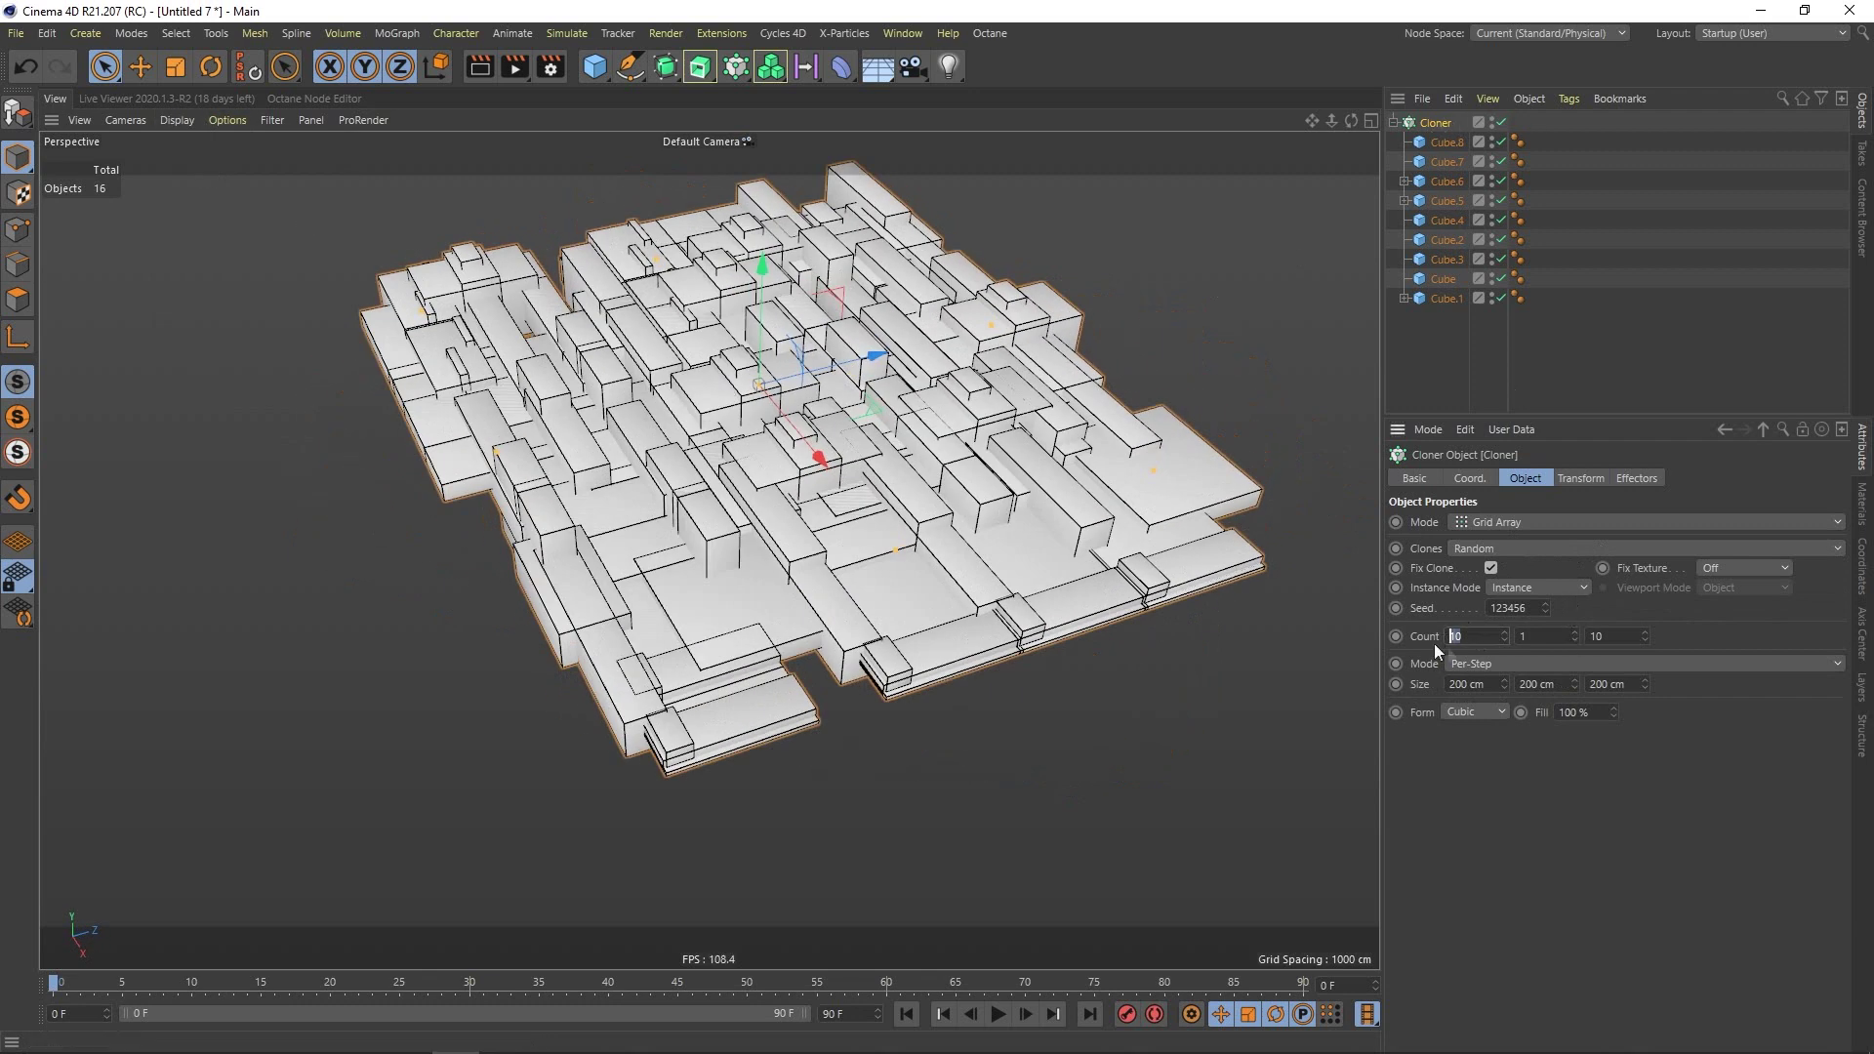
Raise the Cloner's grid count to 15 × 1 × 15 and set its instance mode to Multi-Instance.
{"action": "left_click_drag", "start_coordinate": [1605, 642], "coordinate": [1577, 646]}
{"action": "type", "text": "15"}
{"action": "key", "text": "Return"}
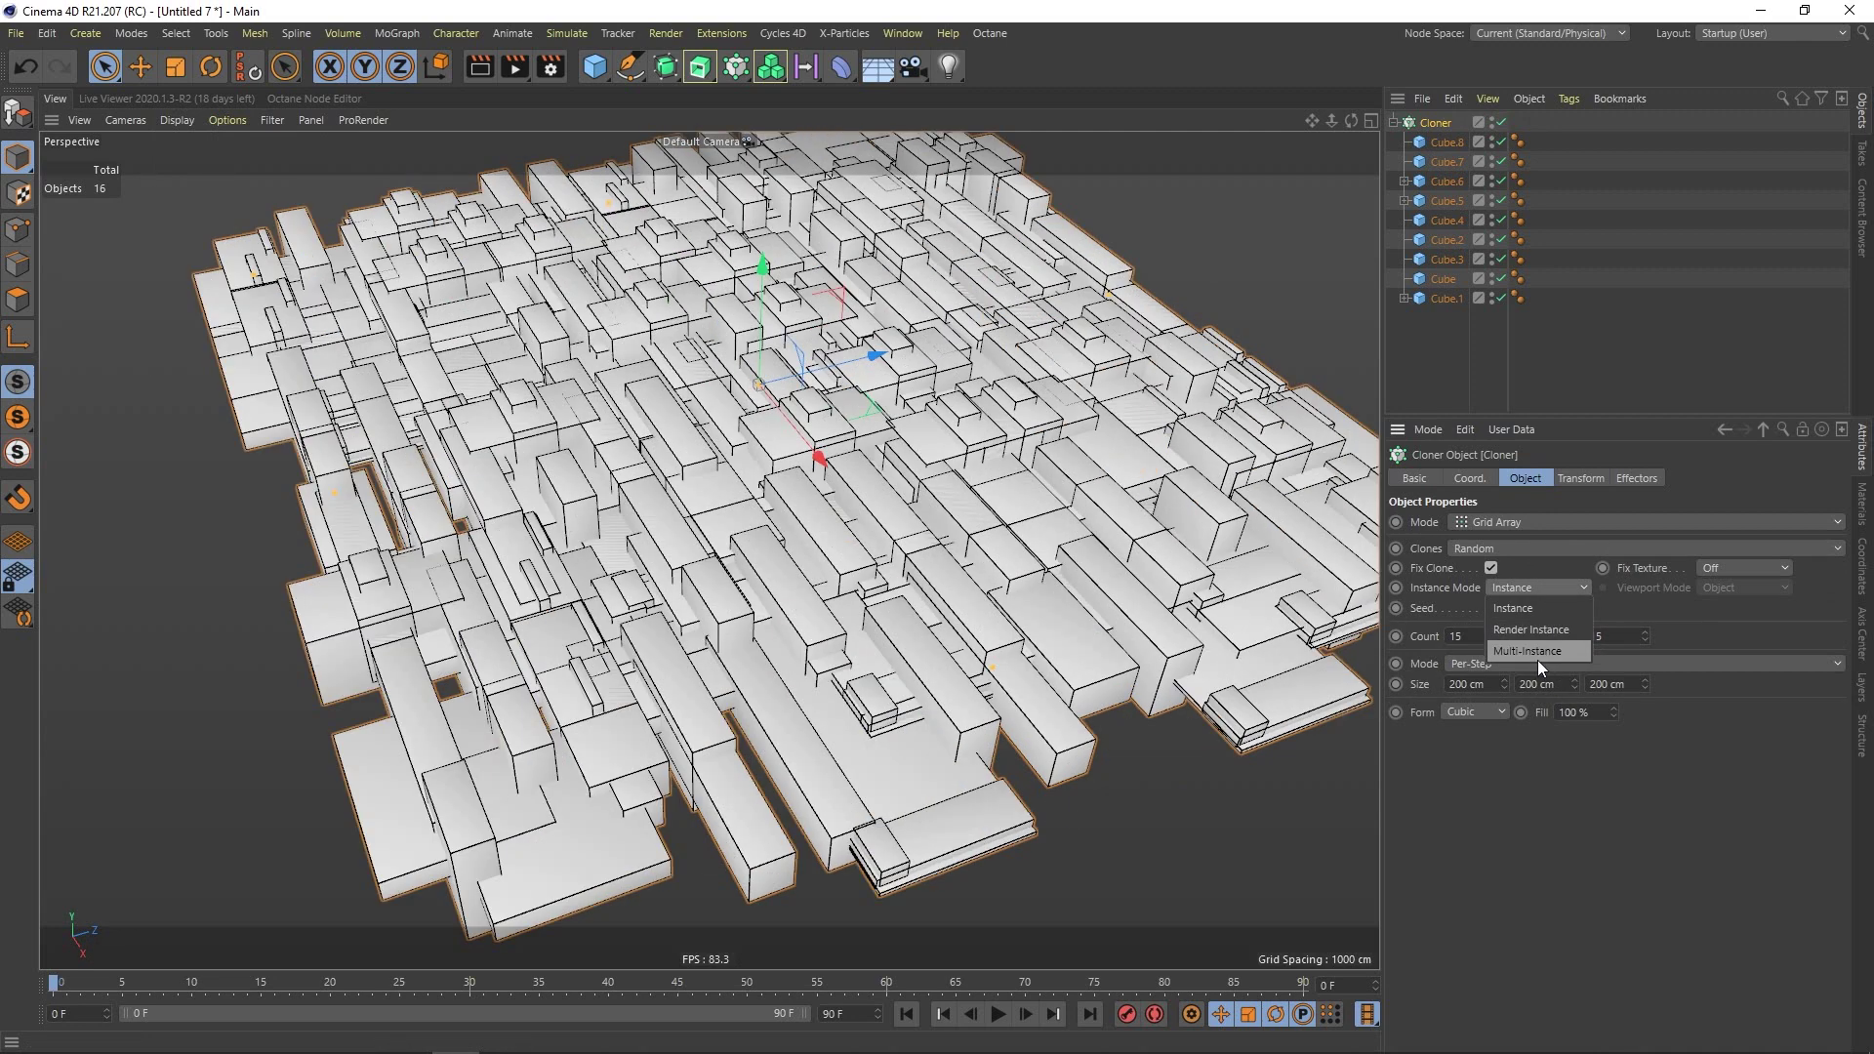
{"action": "left_click", "coordinate": [1528, 650]}
Examine the layout and variation of the cloned blocks from several angles and distances.
{"action": "scroll", "coordinate": [807, 498], "scroll_direction": "down", "scroll_amount": 6}
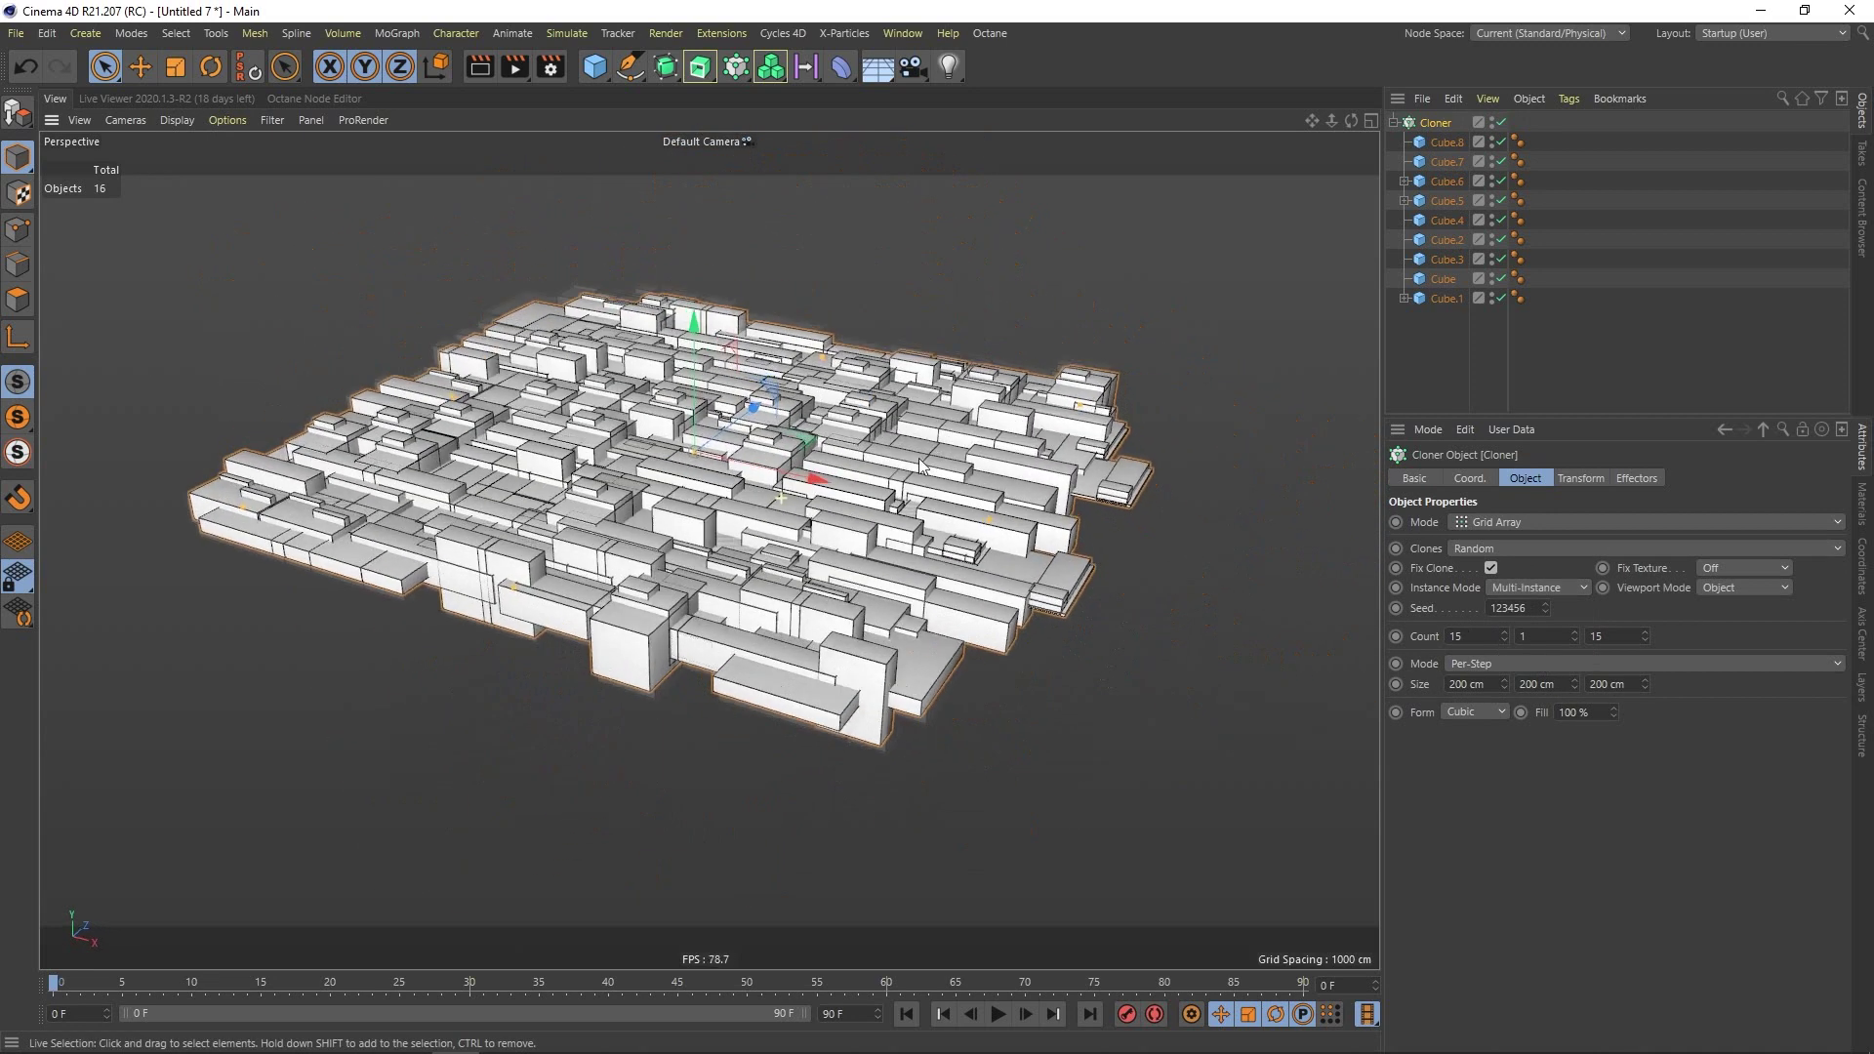
{"action": "left_click_drag", "start_coordinate": [920, 466], "coordinate": [1226, 566], "text": "alt"}
{"action": "scroll", "coordinate": [642, 421], "scroll_direction": "up", "scroll_amount": 4}
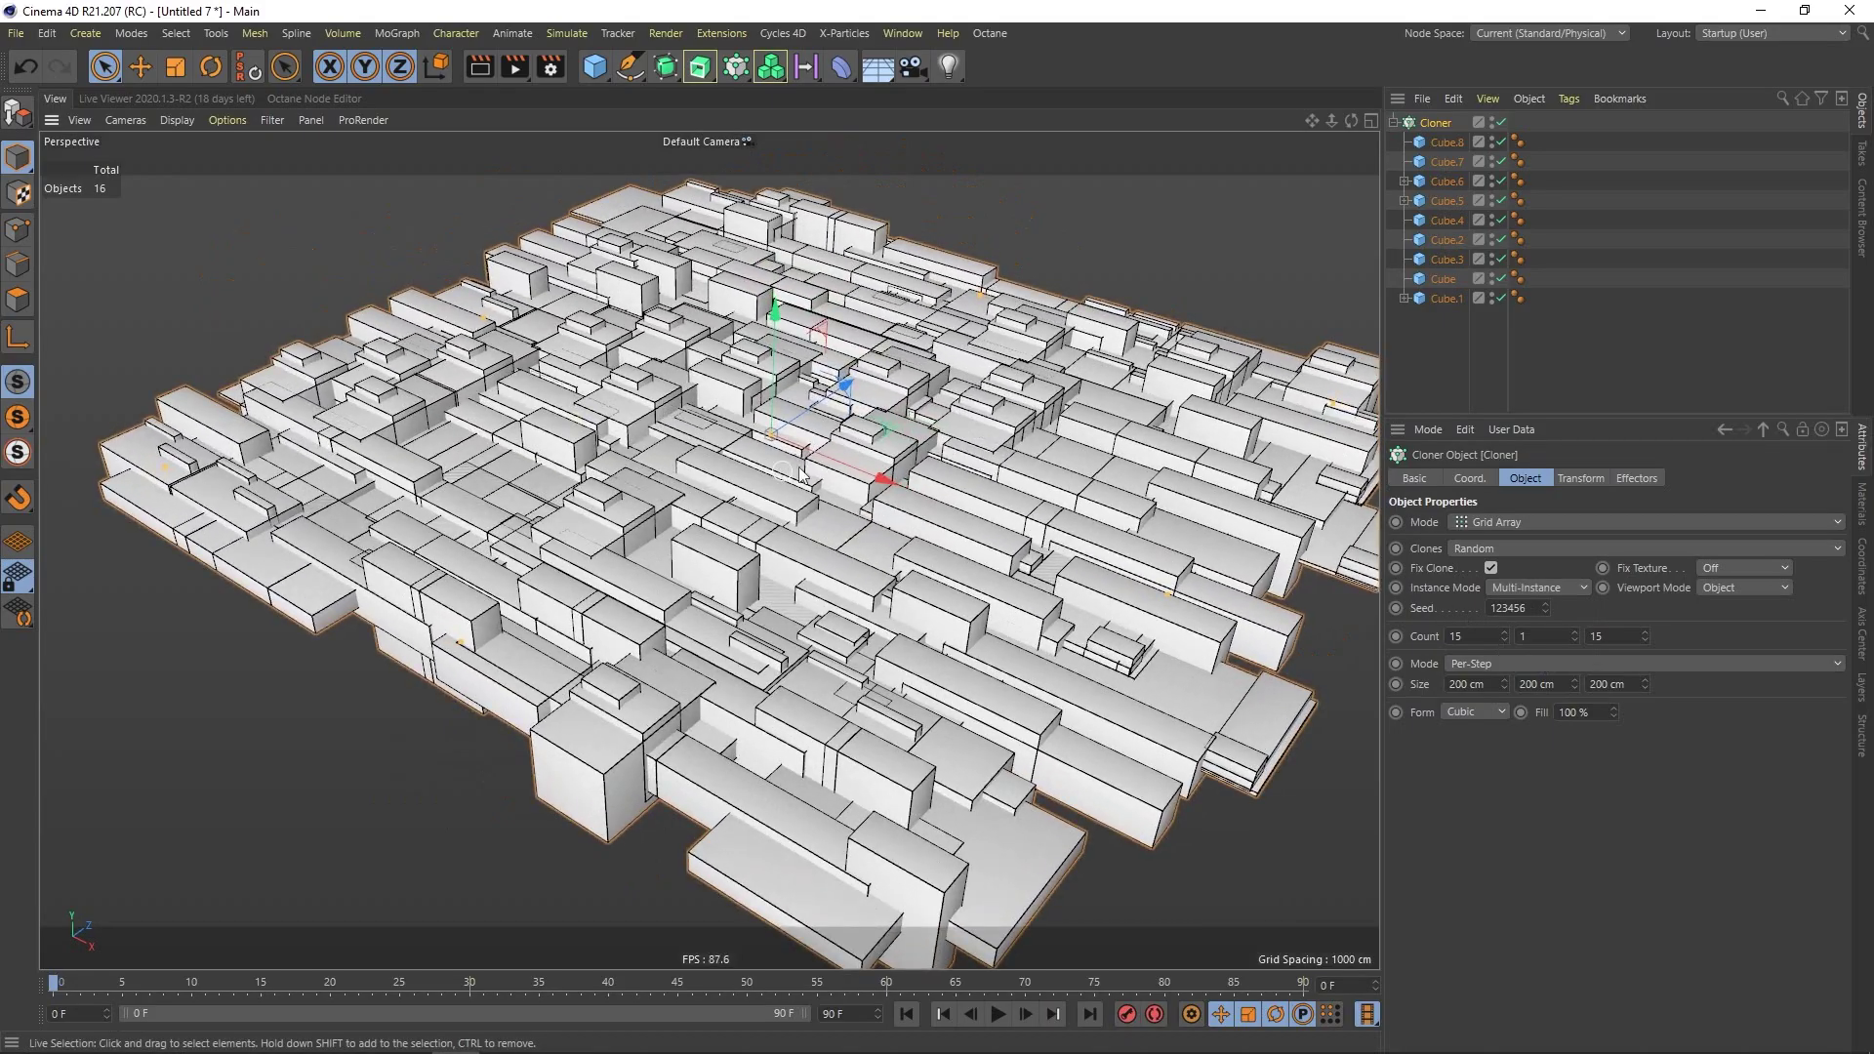
{"action": "middle_click_drag", "start_coordinate": [798, 466], "coordinate": [697, 513], "text": "alt"}
{"action": "left_click_drag", "start_coordinate": [697, 513], "coordinate": [923, 488], "text": "alt"}
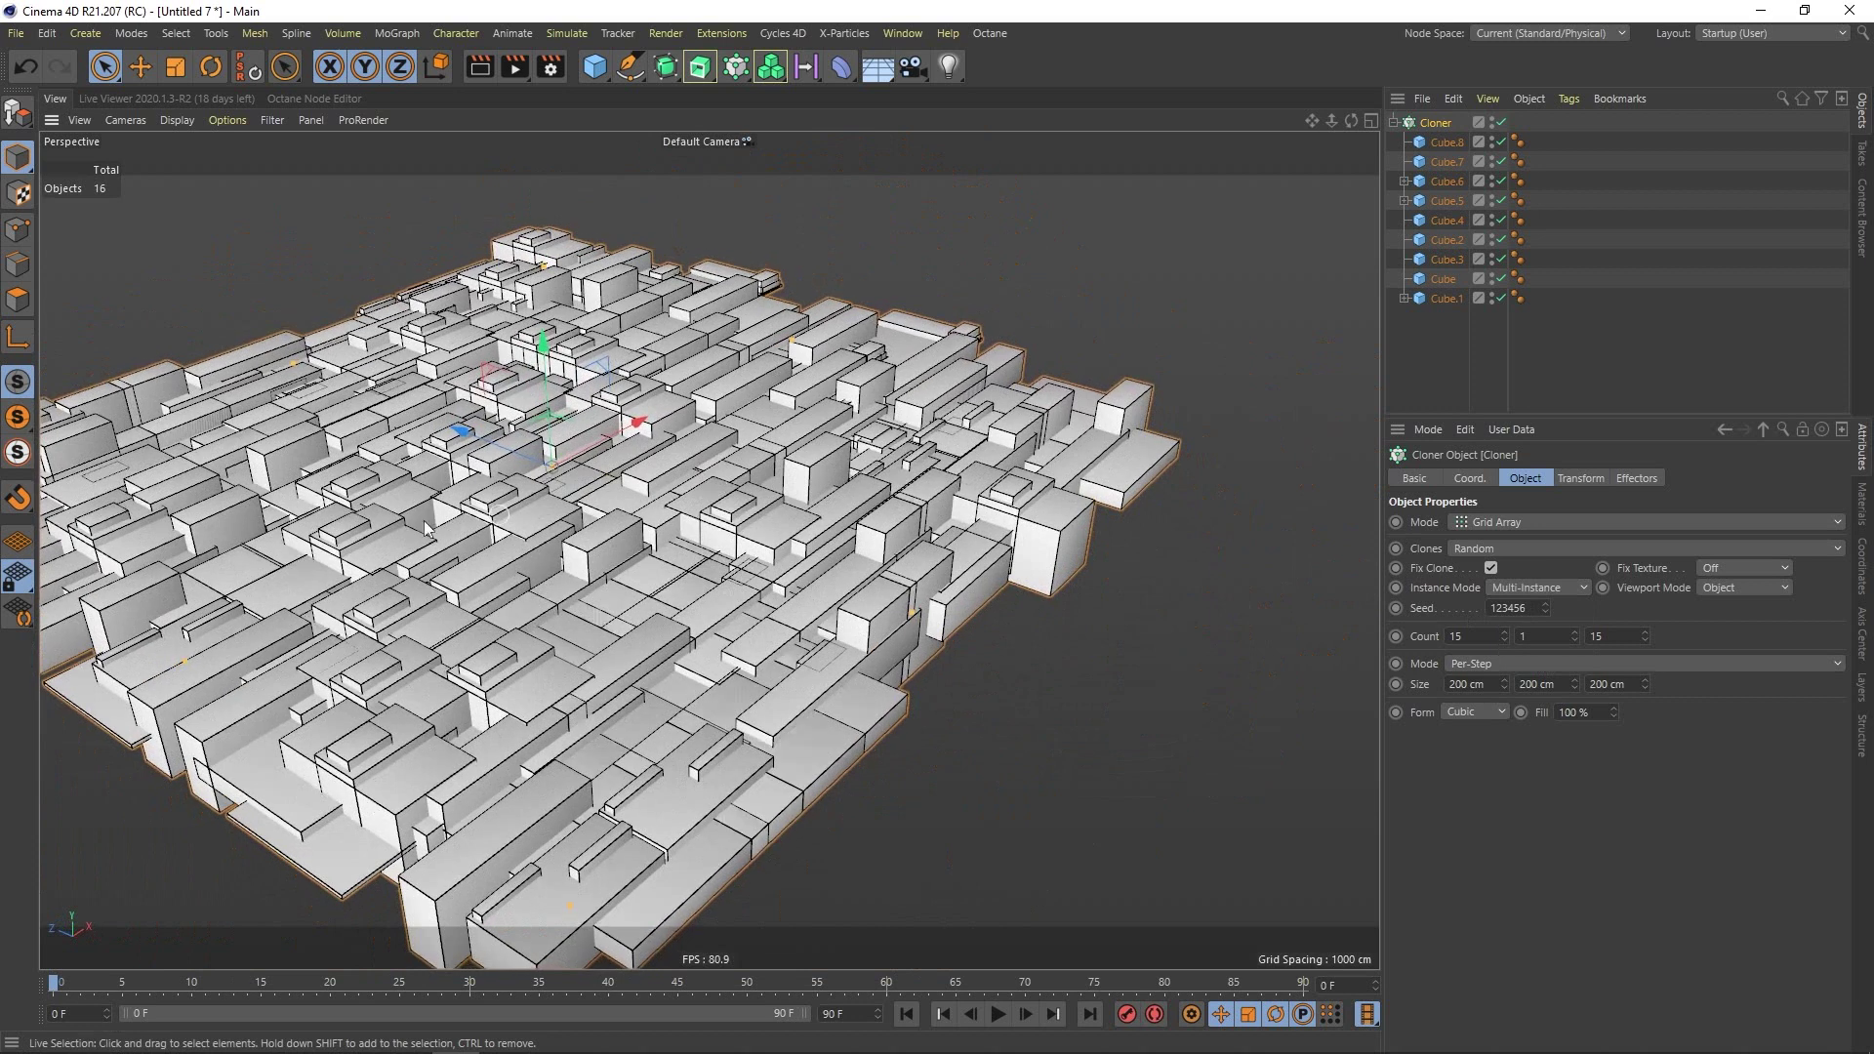
{"action": "scroll", "coordinate": [616, 495], "scroll_direction": "up", "scroll_amount": 2}
{"action": "middle_click_drag", "start_coordinate": [616, 495], "coordinate": [738, 472], "text": "alt"}
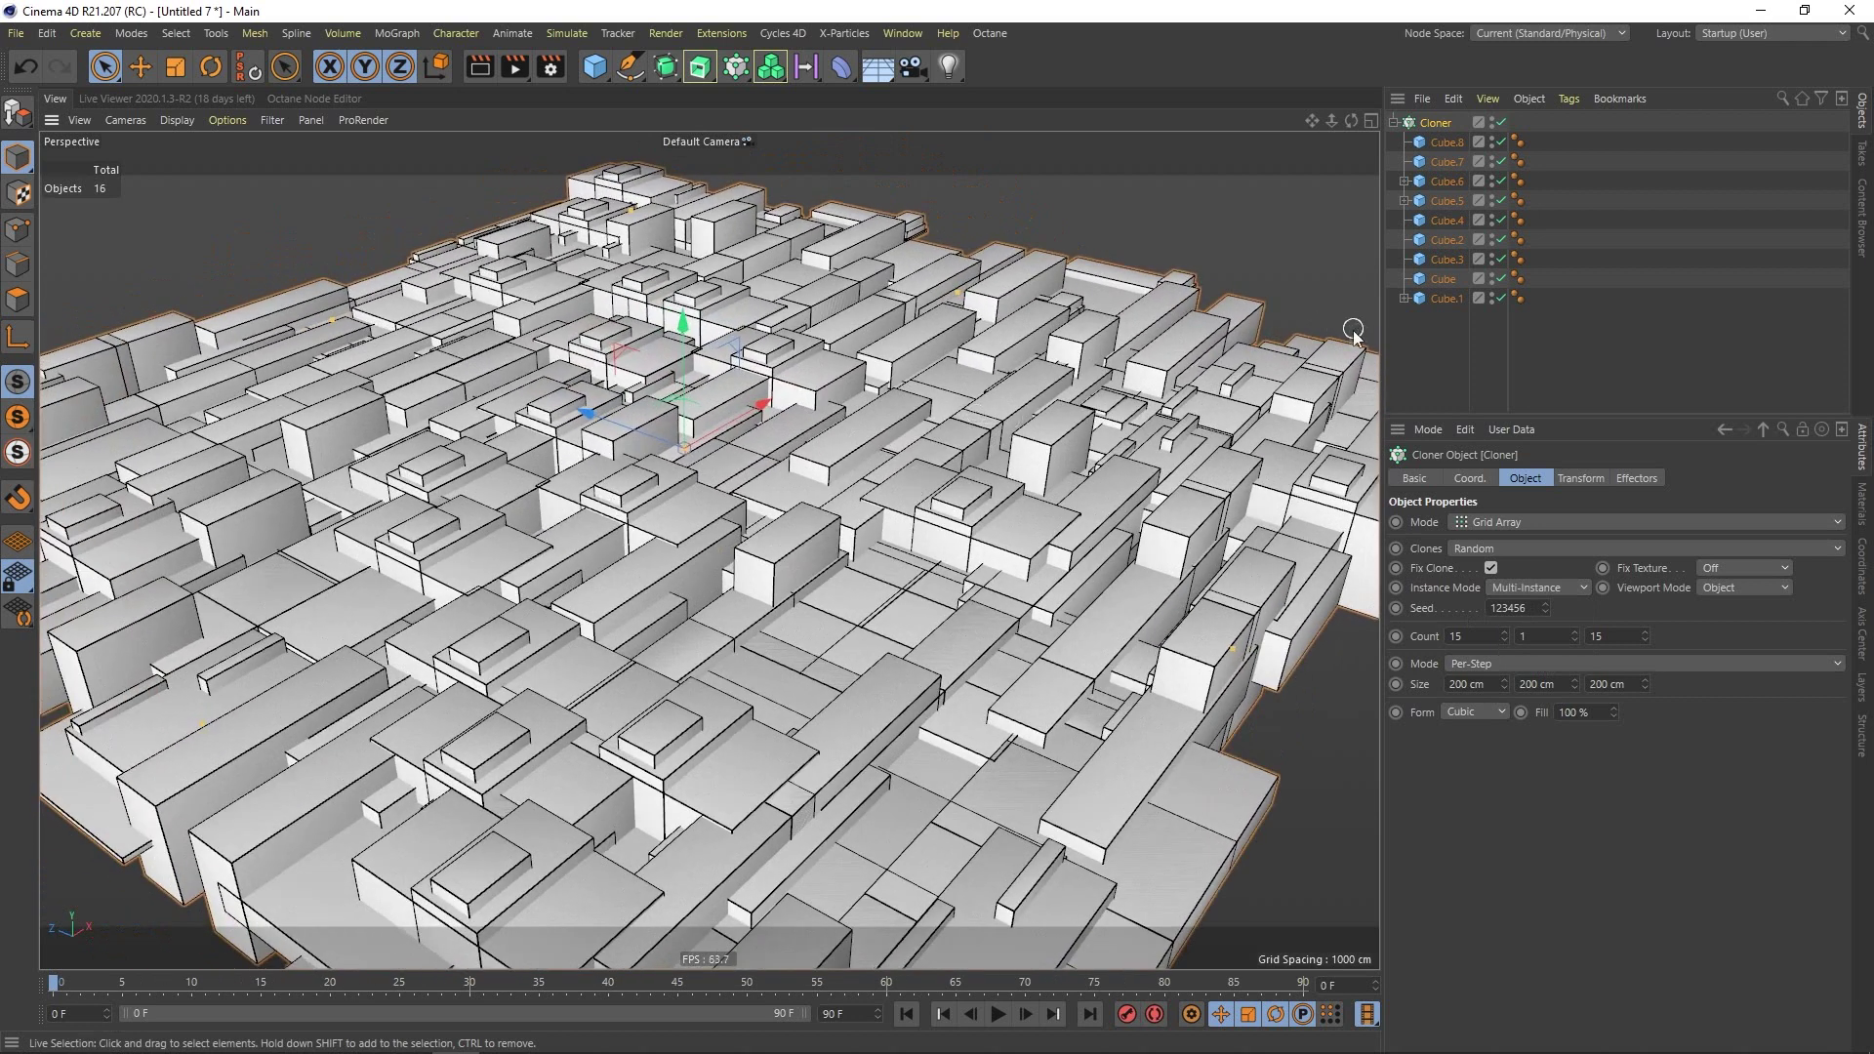
{"action": "scroll", "coordinate": [916, 490], "scroll_direction": "down", "scroll_amount": 2}
{"action": "left_click", "coordinate": [1431, 389]}
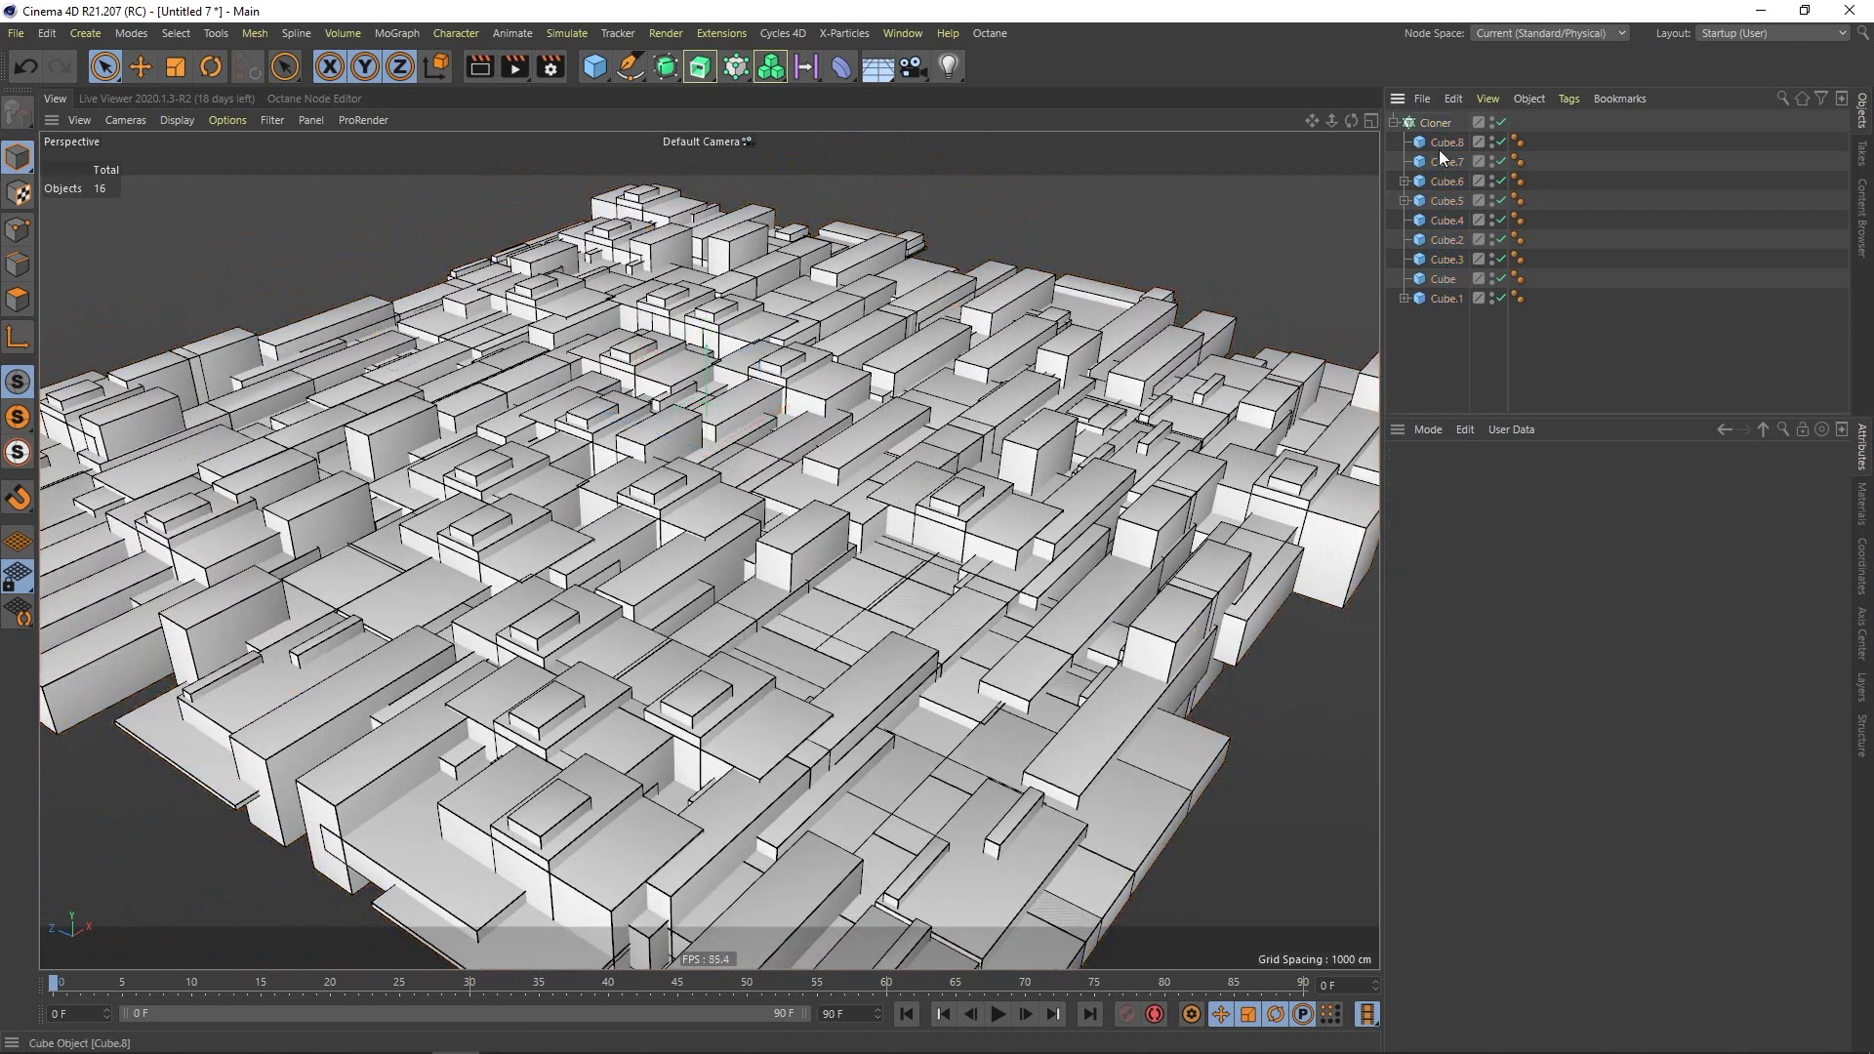
Add a Shader effector to the Cloner and open its transform parameters.
{"action": "left_click", "coordinate": [1435, 123]}
{"action": "left_click", "coordinate": [396, 33]}
{"action": "mouse_move", "coordinate": [420, 67]}
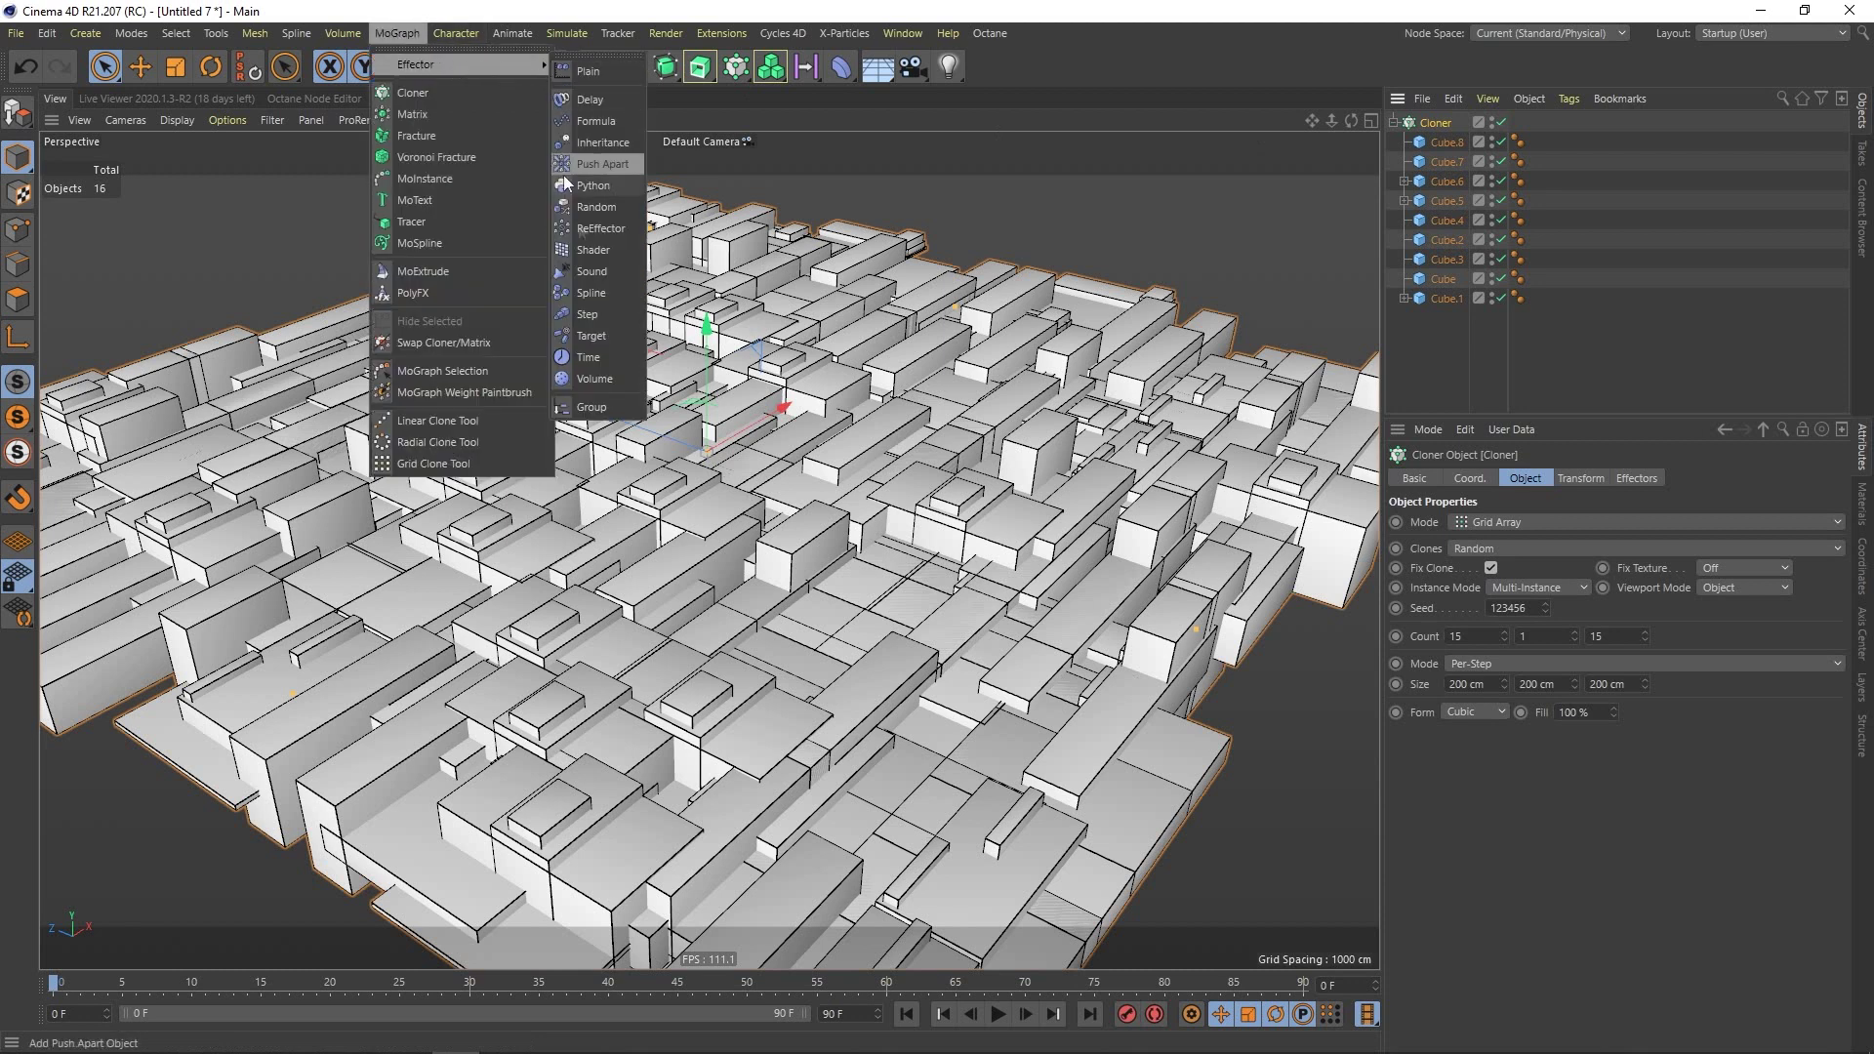
{"action": "left_click", "coordinate": [593, 251]}
{"action": "scroll", "coordinate": [853, 300], "scroll_direction": "down", "scroll_amount": 6}
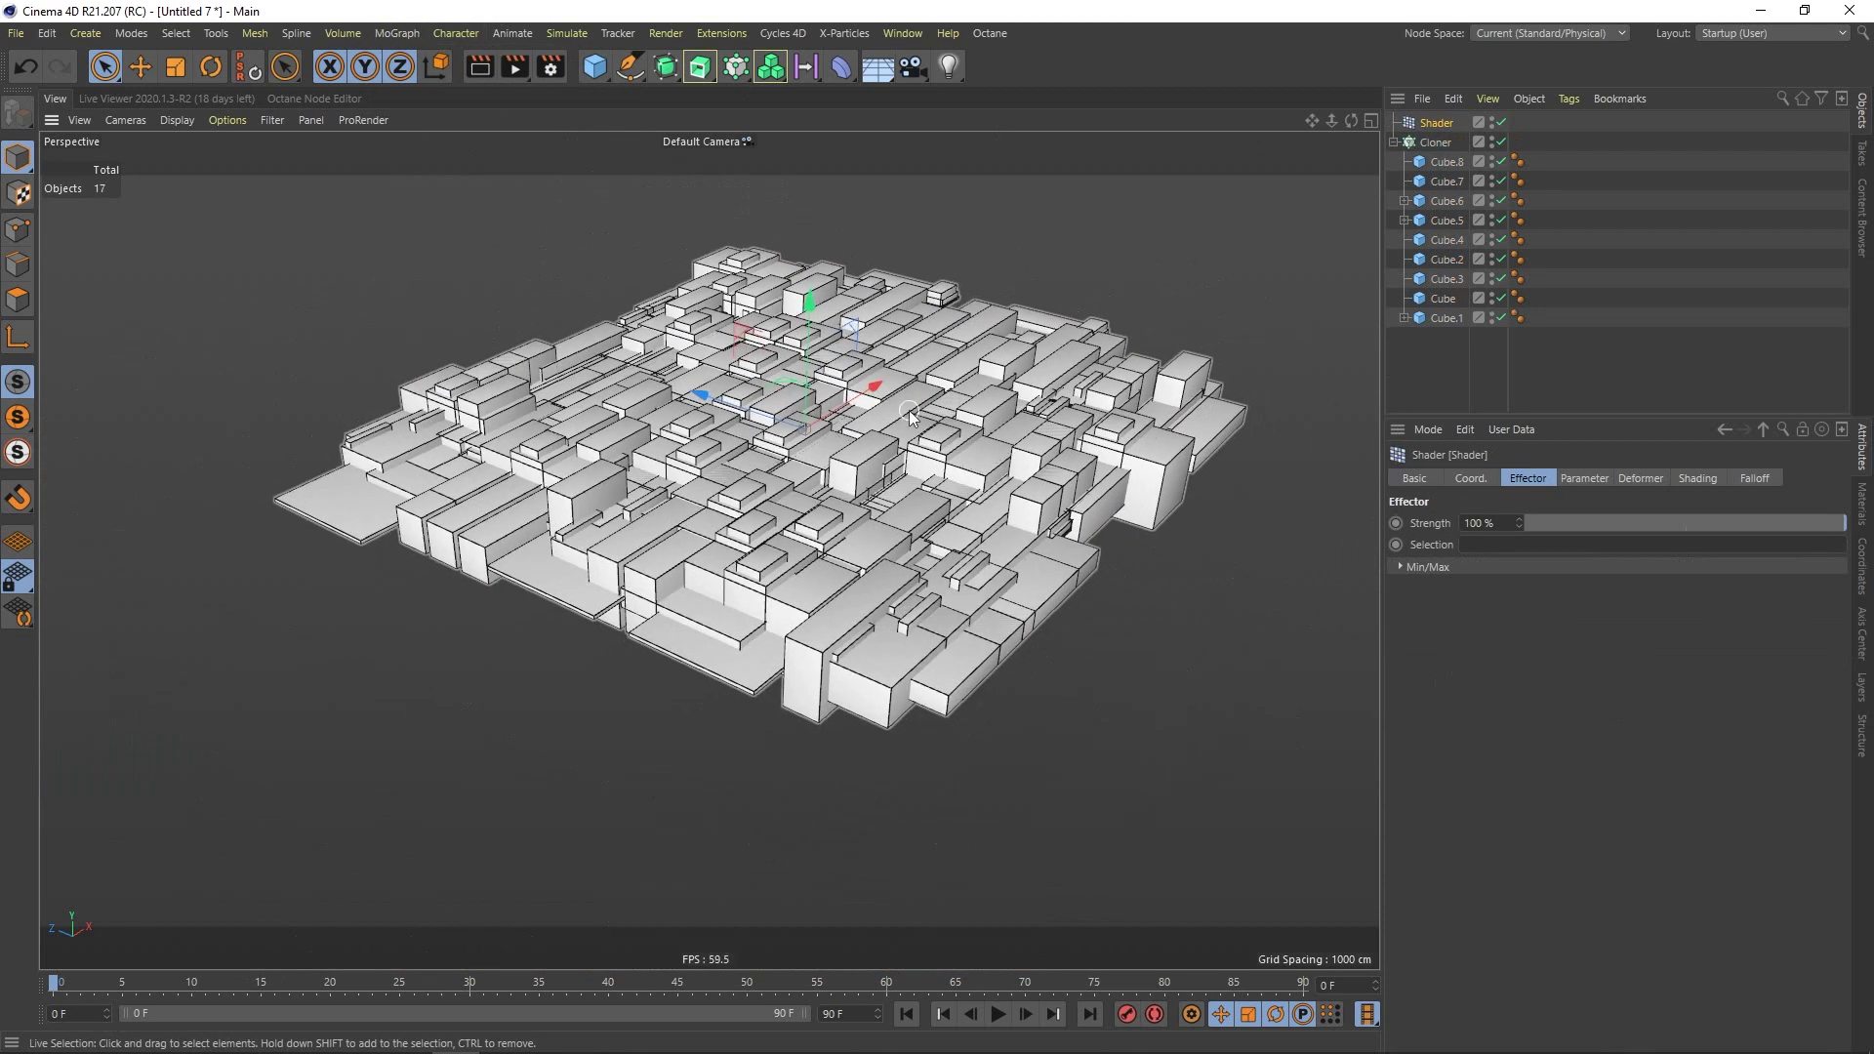
{"action": "left_click", "coordinate": [1585, 480]}
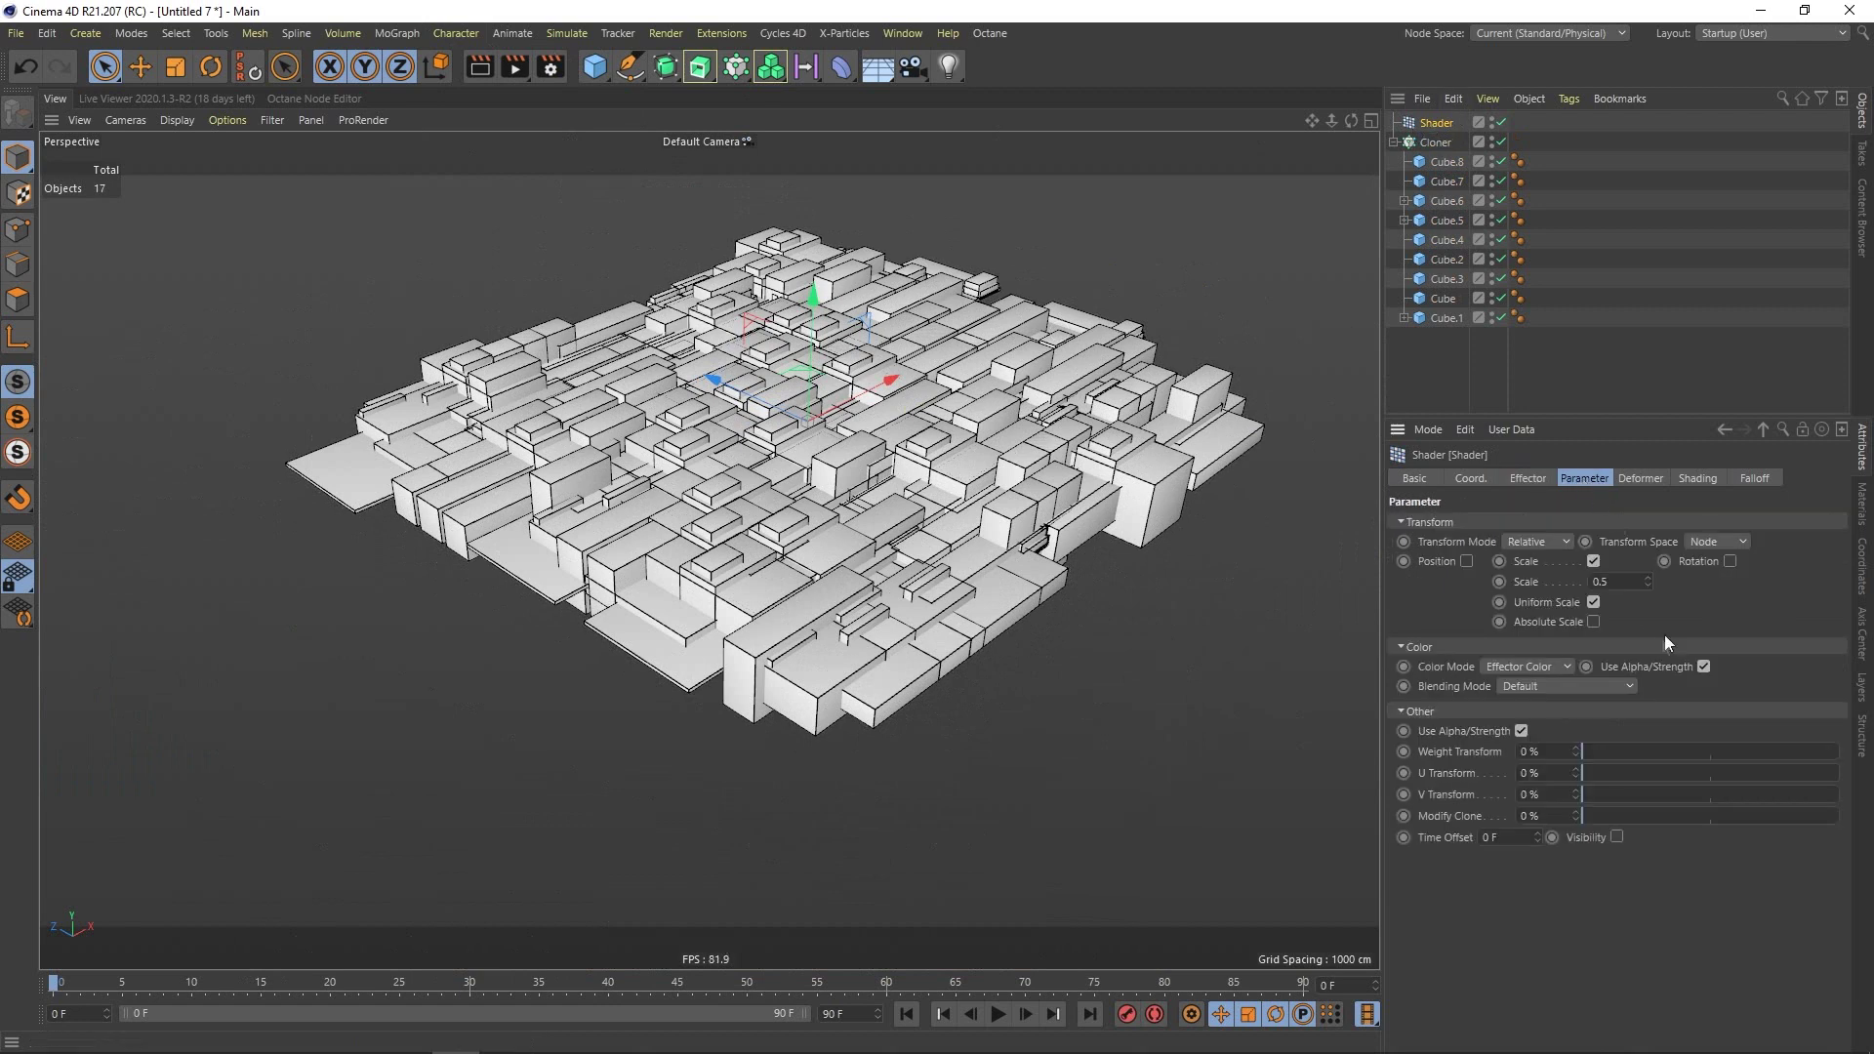
Turn off the Shader effector's scale variation and enable rotation with a heading of 360°.
{"action": "left_click", "coordinate": [1593, 561]}
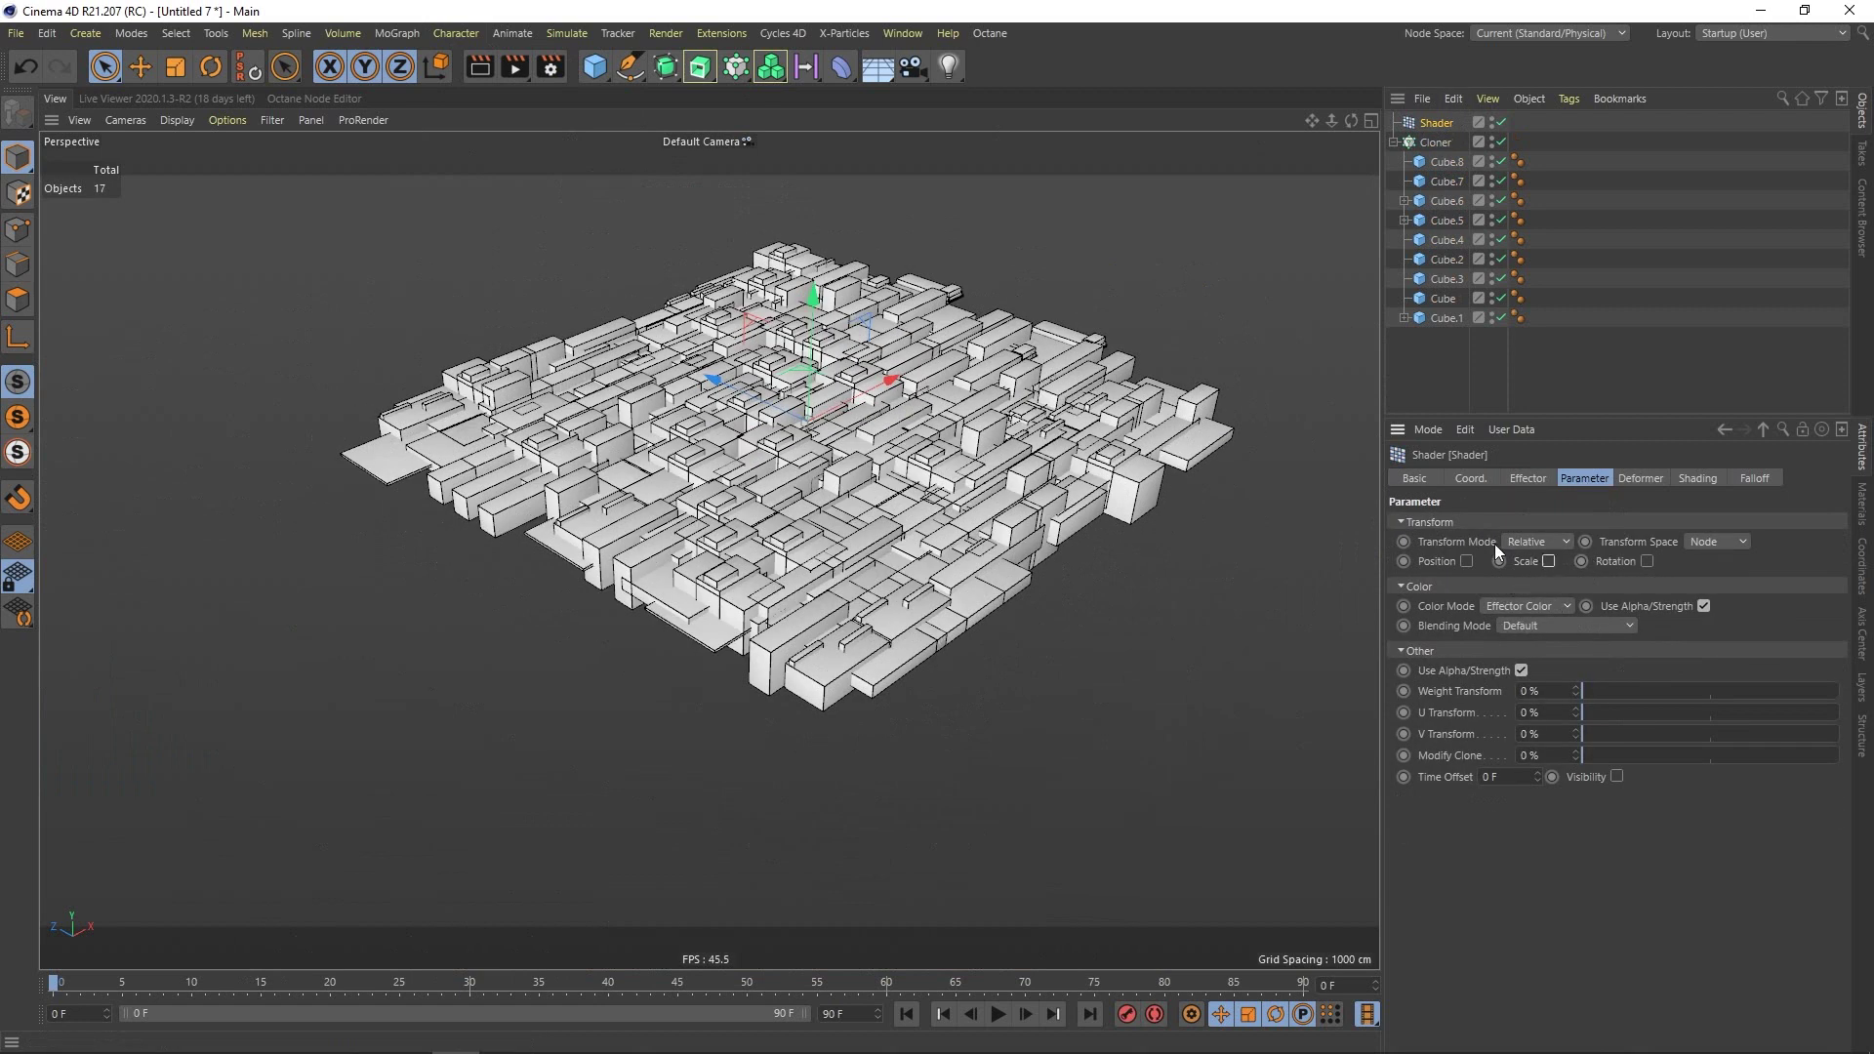
{"action": "left_click", "coordinate": [1647, 561]}
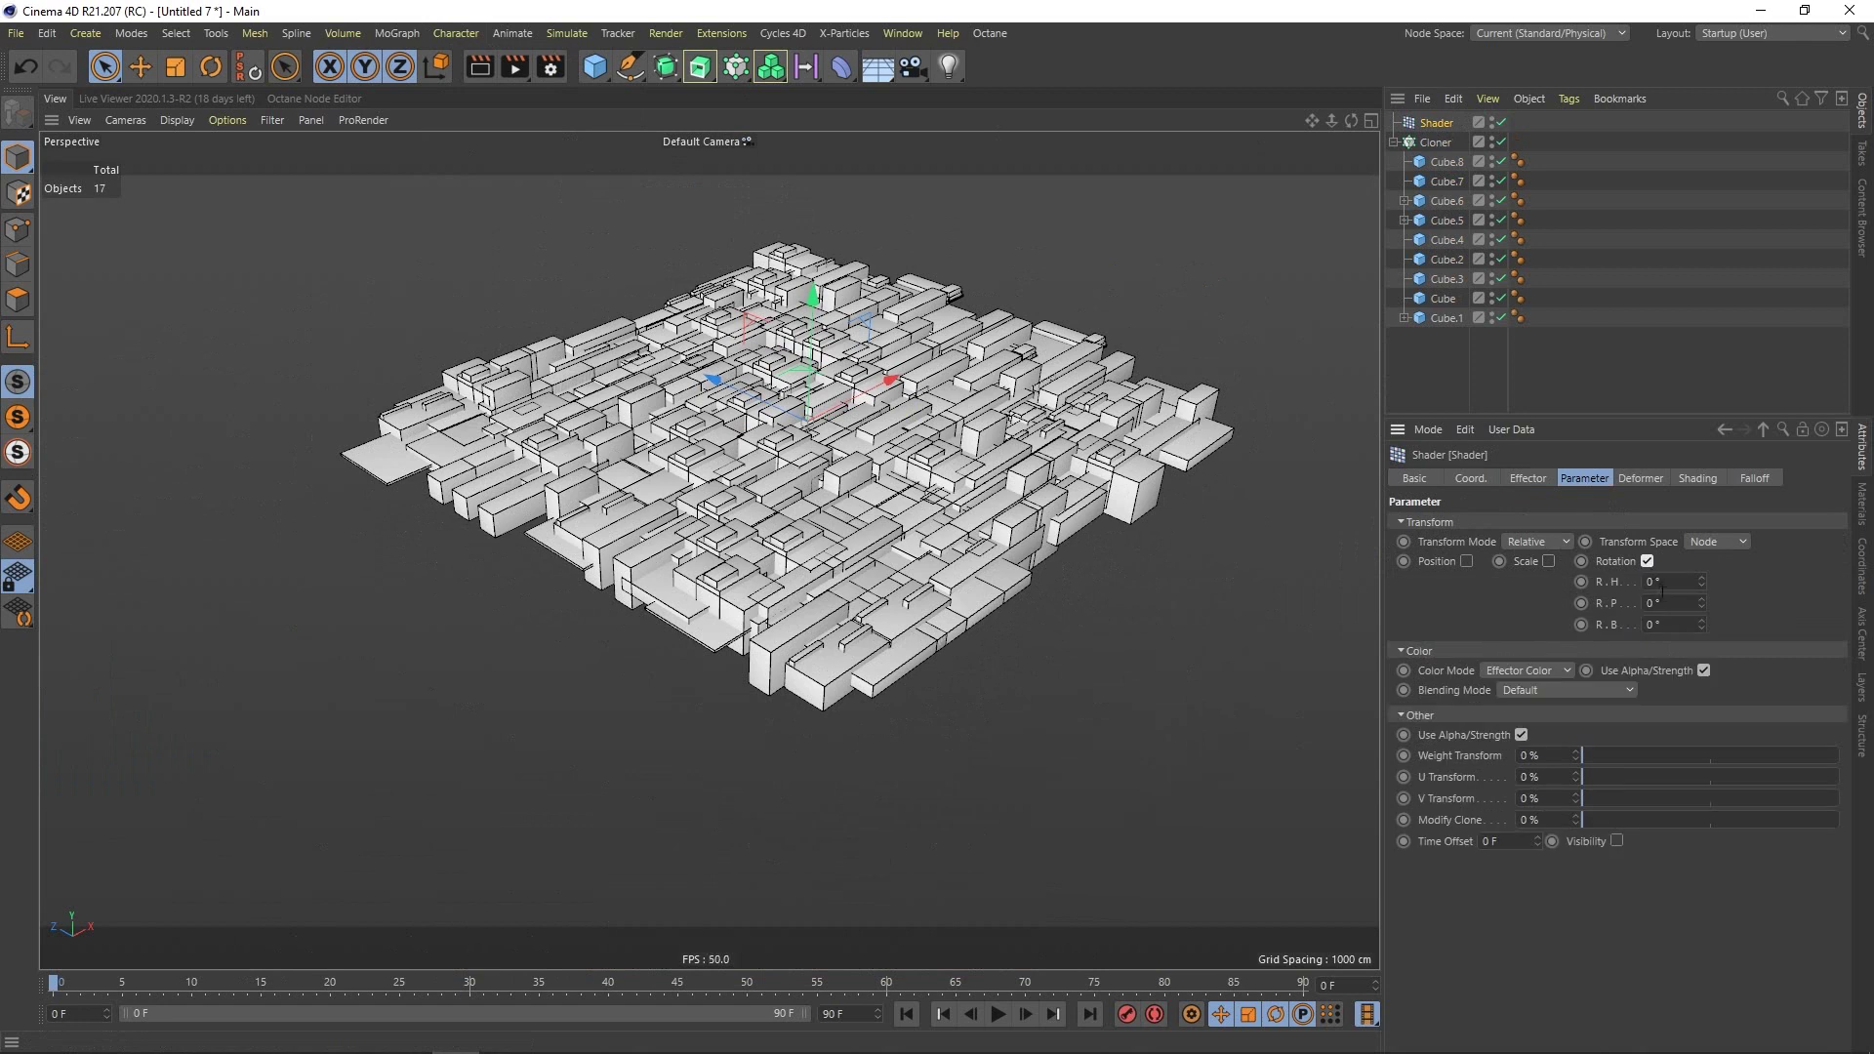
{"action": "mouse_move", "coordinate": [1702, 584]}
{"action": "left_mouse_down"}
{"action": "mouse_move", "coordinate": [1684, 521]}
{"action": "mouse_move", "coordinate": [1673, 570]}
{"action": "left_mouse_up"}
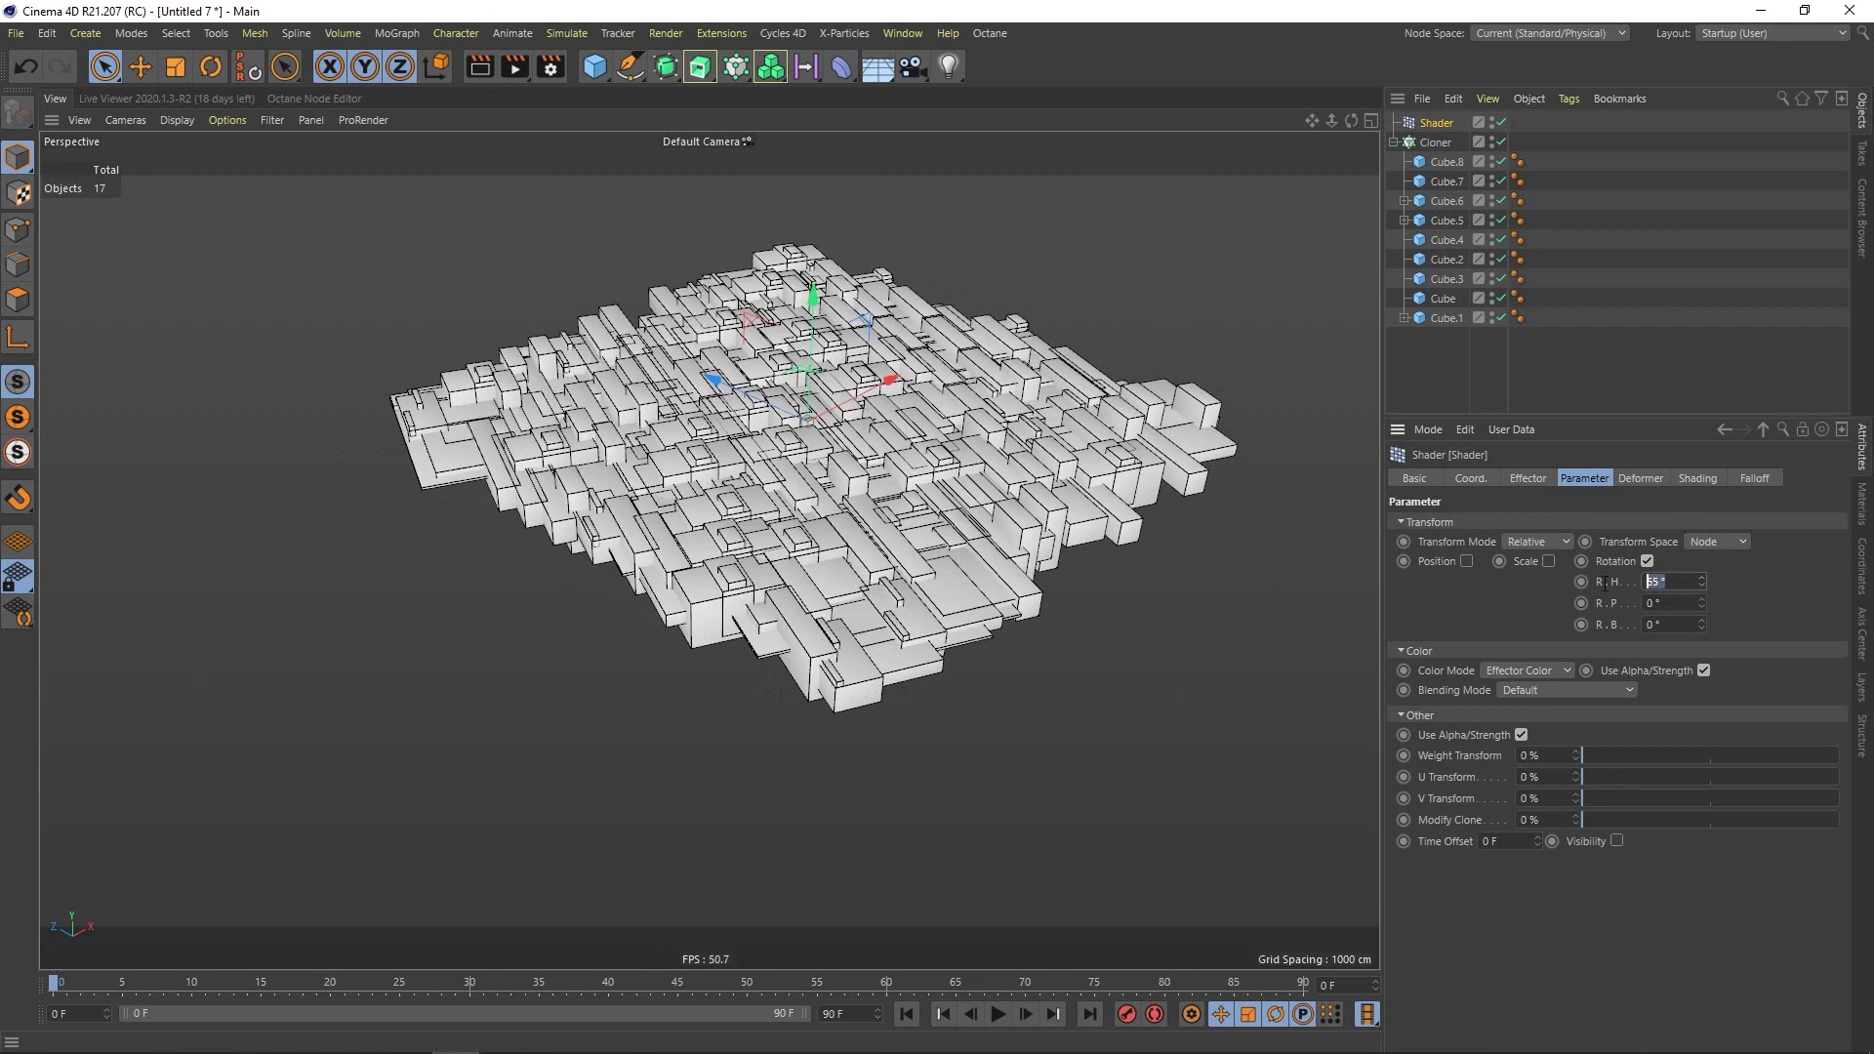
{"action": "key", "text": "Return"}
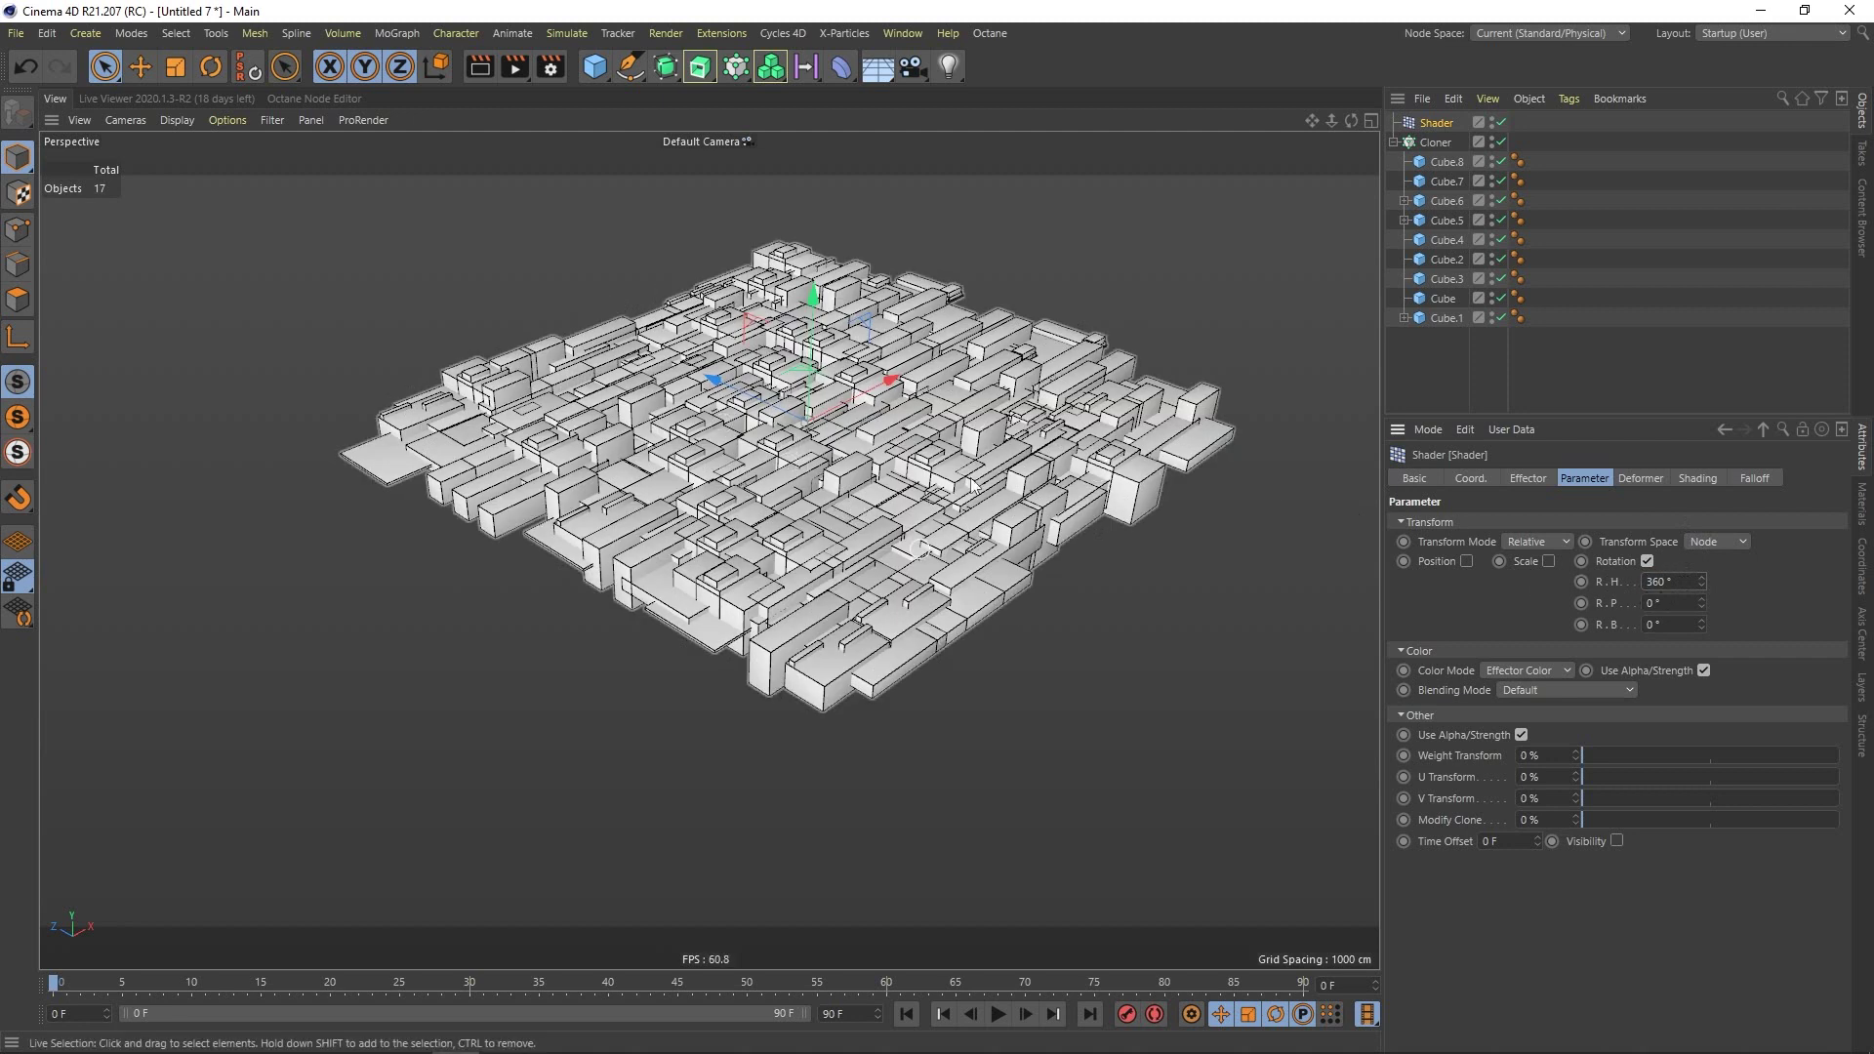
Add a Random Field to the Shader effector's falloff so the block rotations vary.
{"action": "left_click", "coordinate": [1753, 479]}
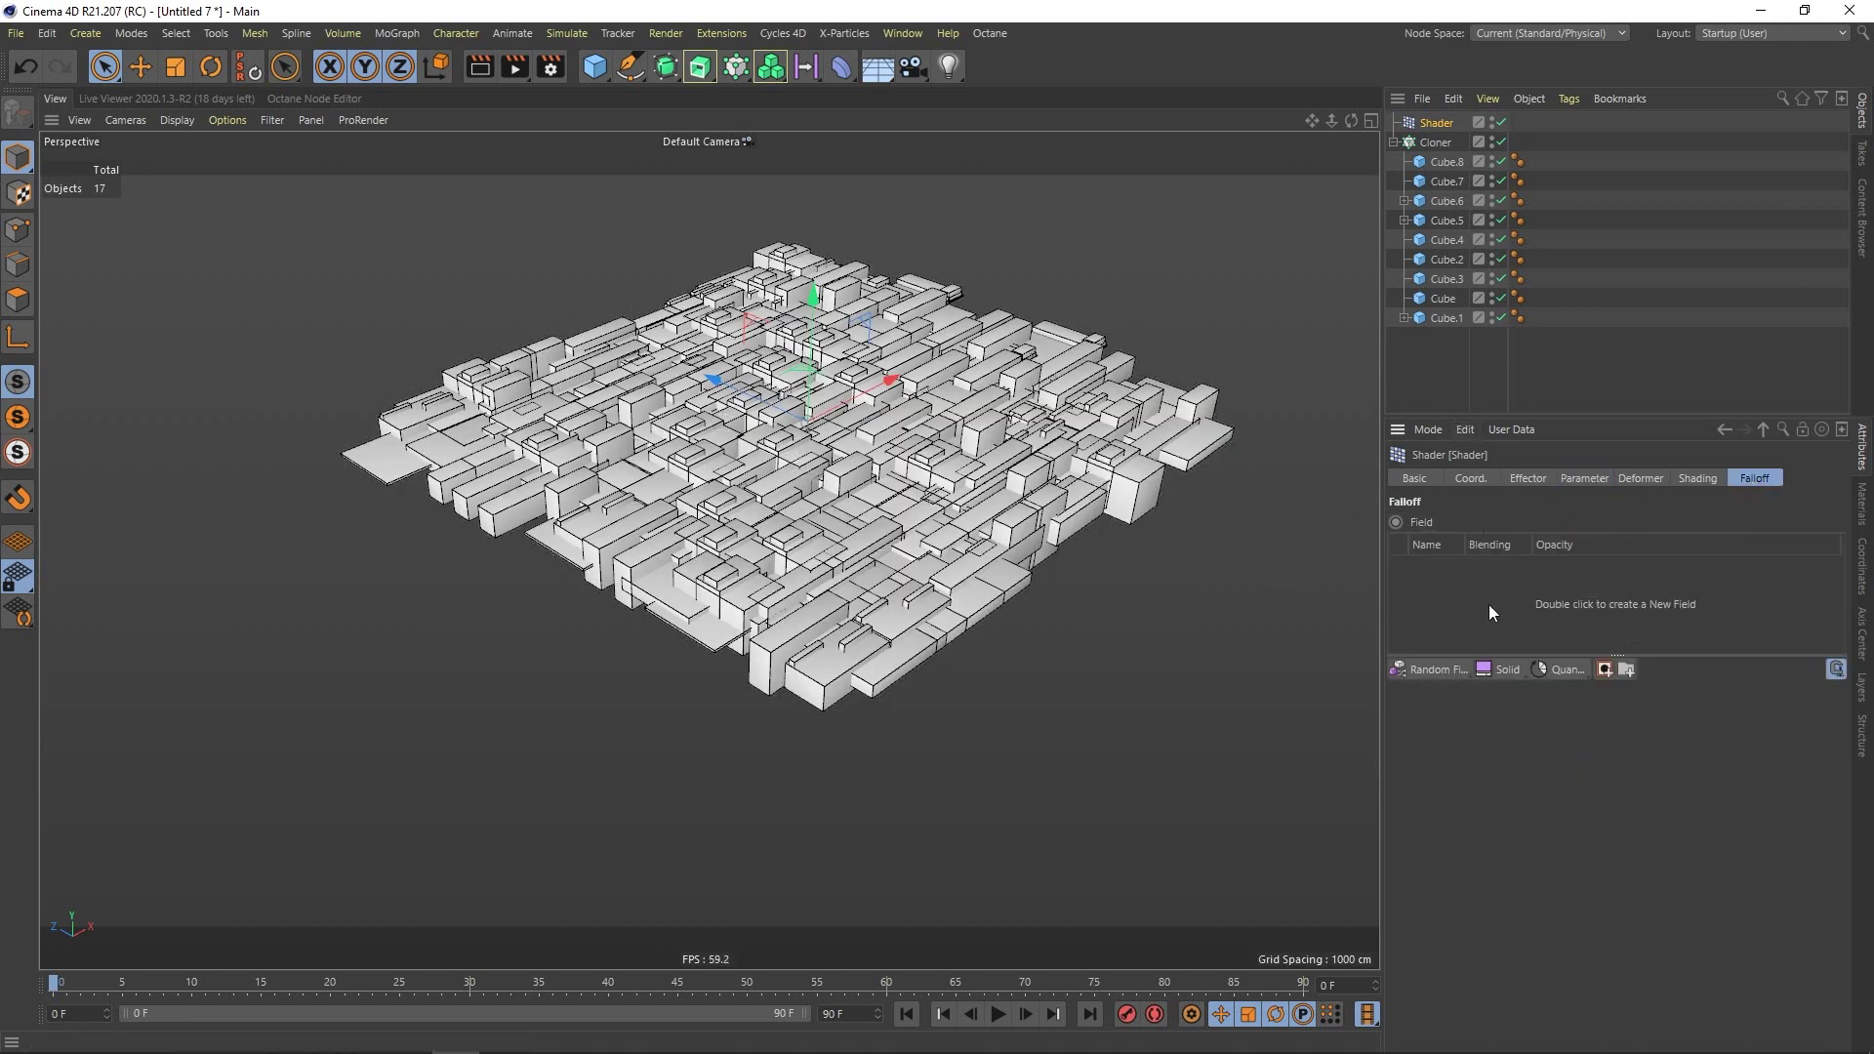
{"action": "left_click", "coordinate": [1433, 669]}
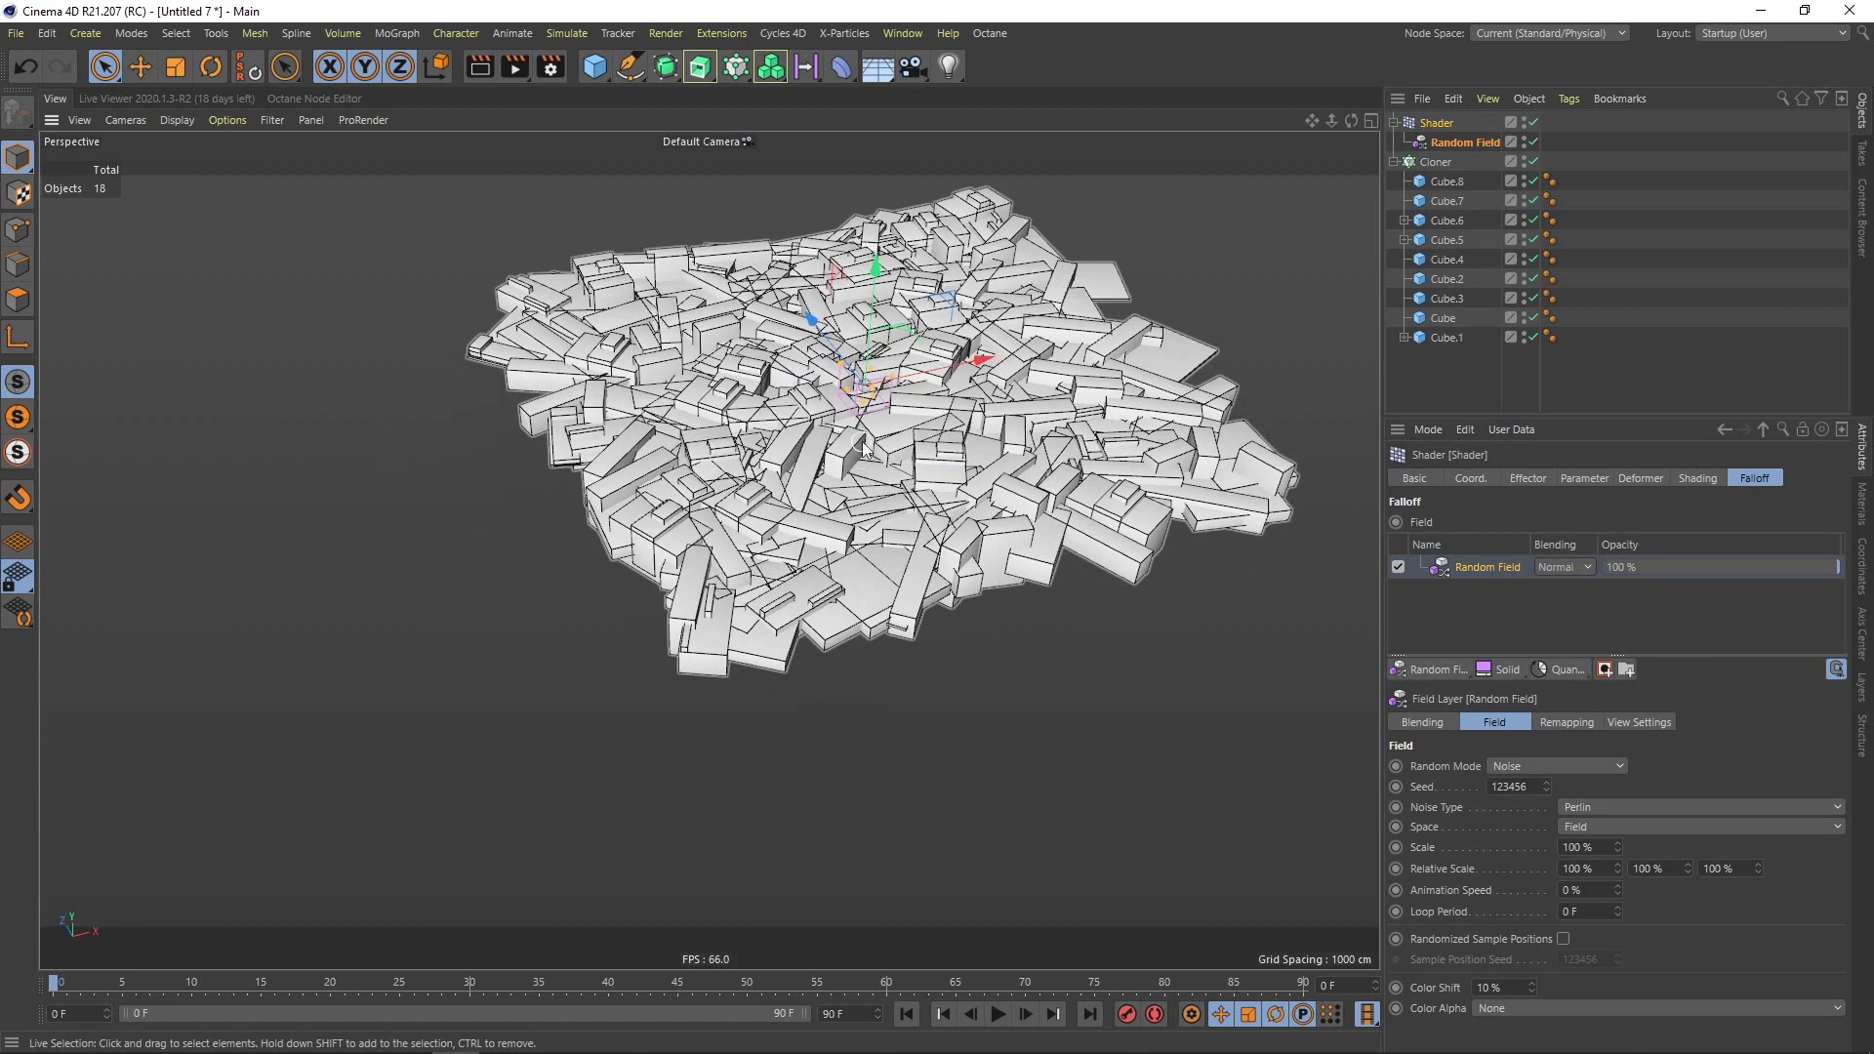
{"action": "scroll", "coordinate": [863, 449], "scroll_direction": "up", "scroll_amount": 5}
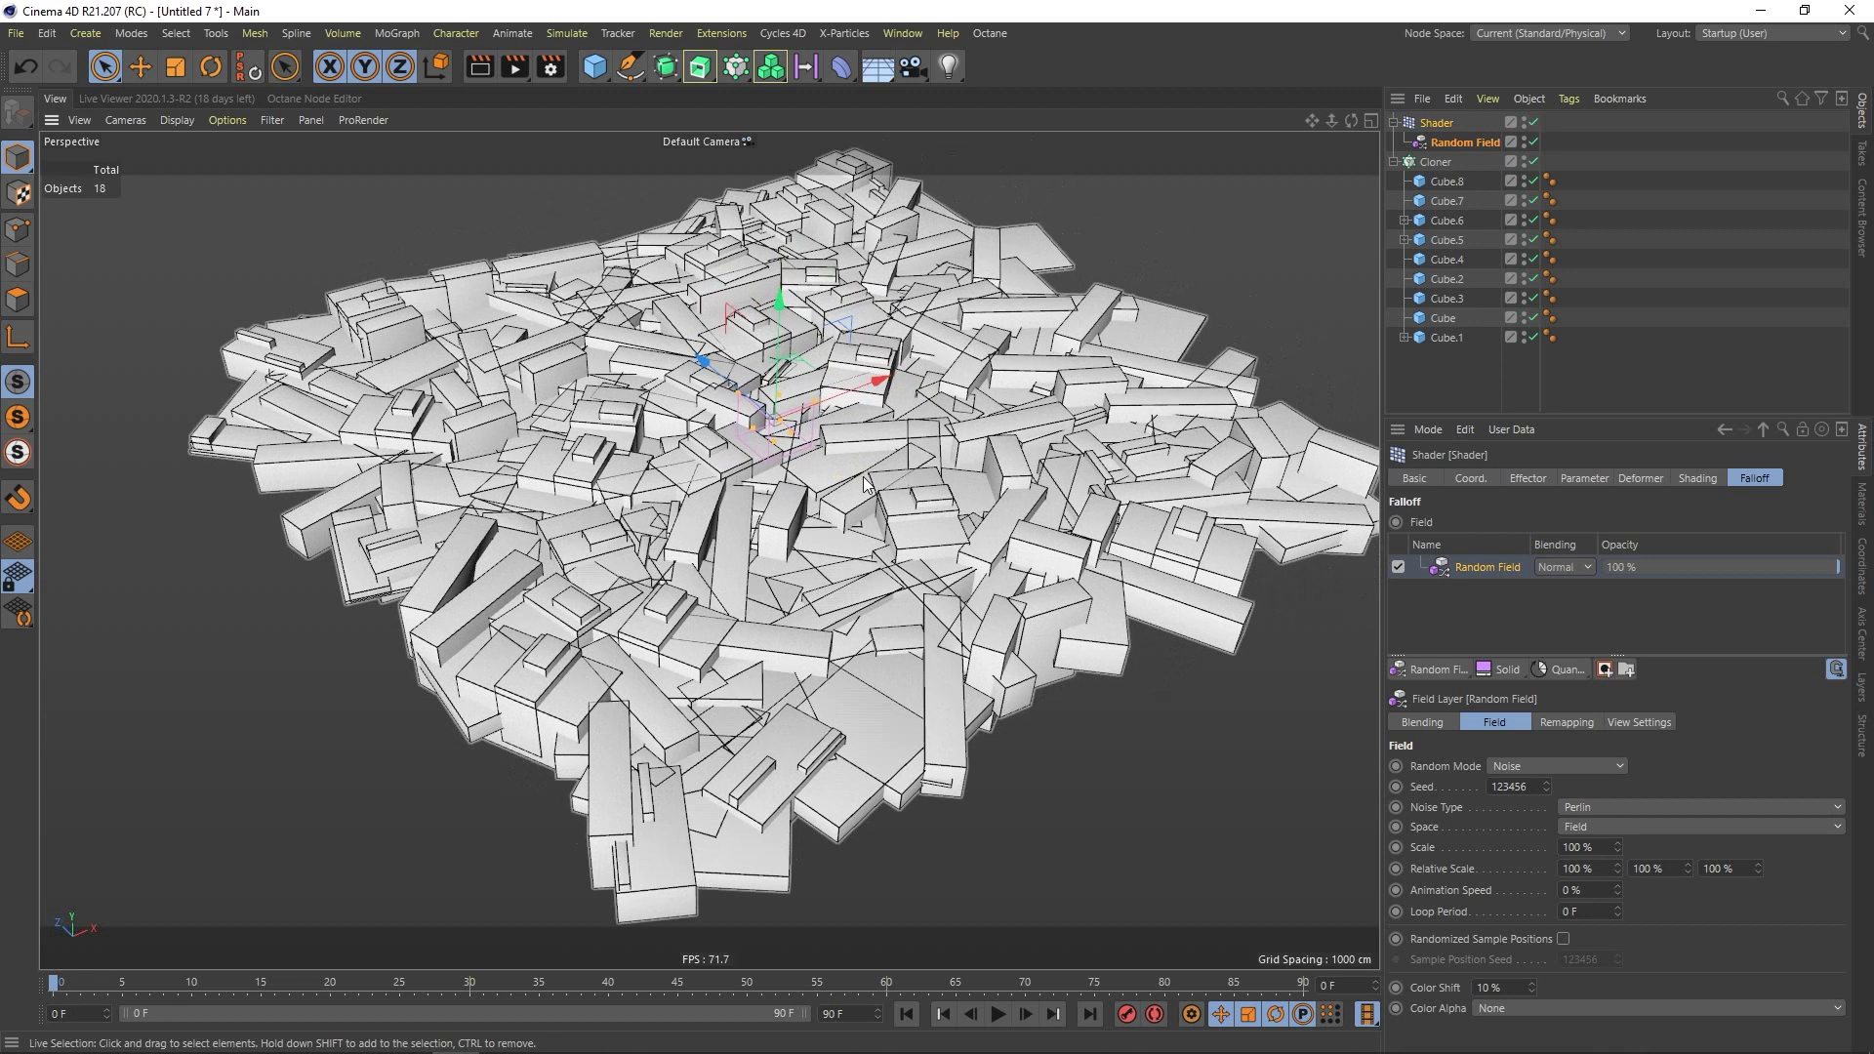
{"action": "left_click_drag", "start_coordinate": [797, 557], "coordinate": [839, 525], "text": "alt"}
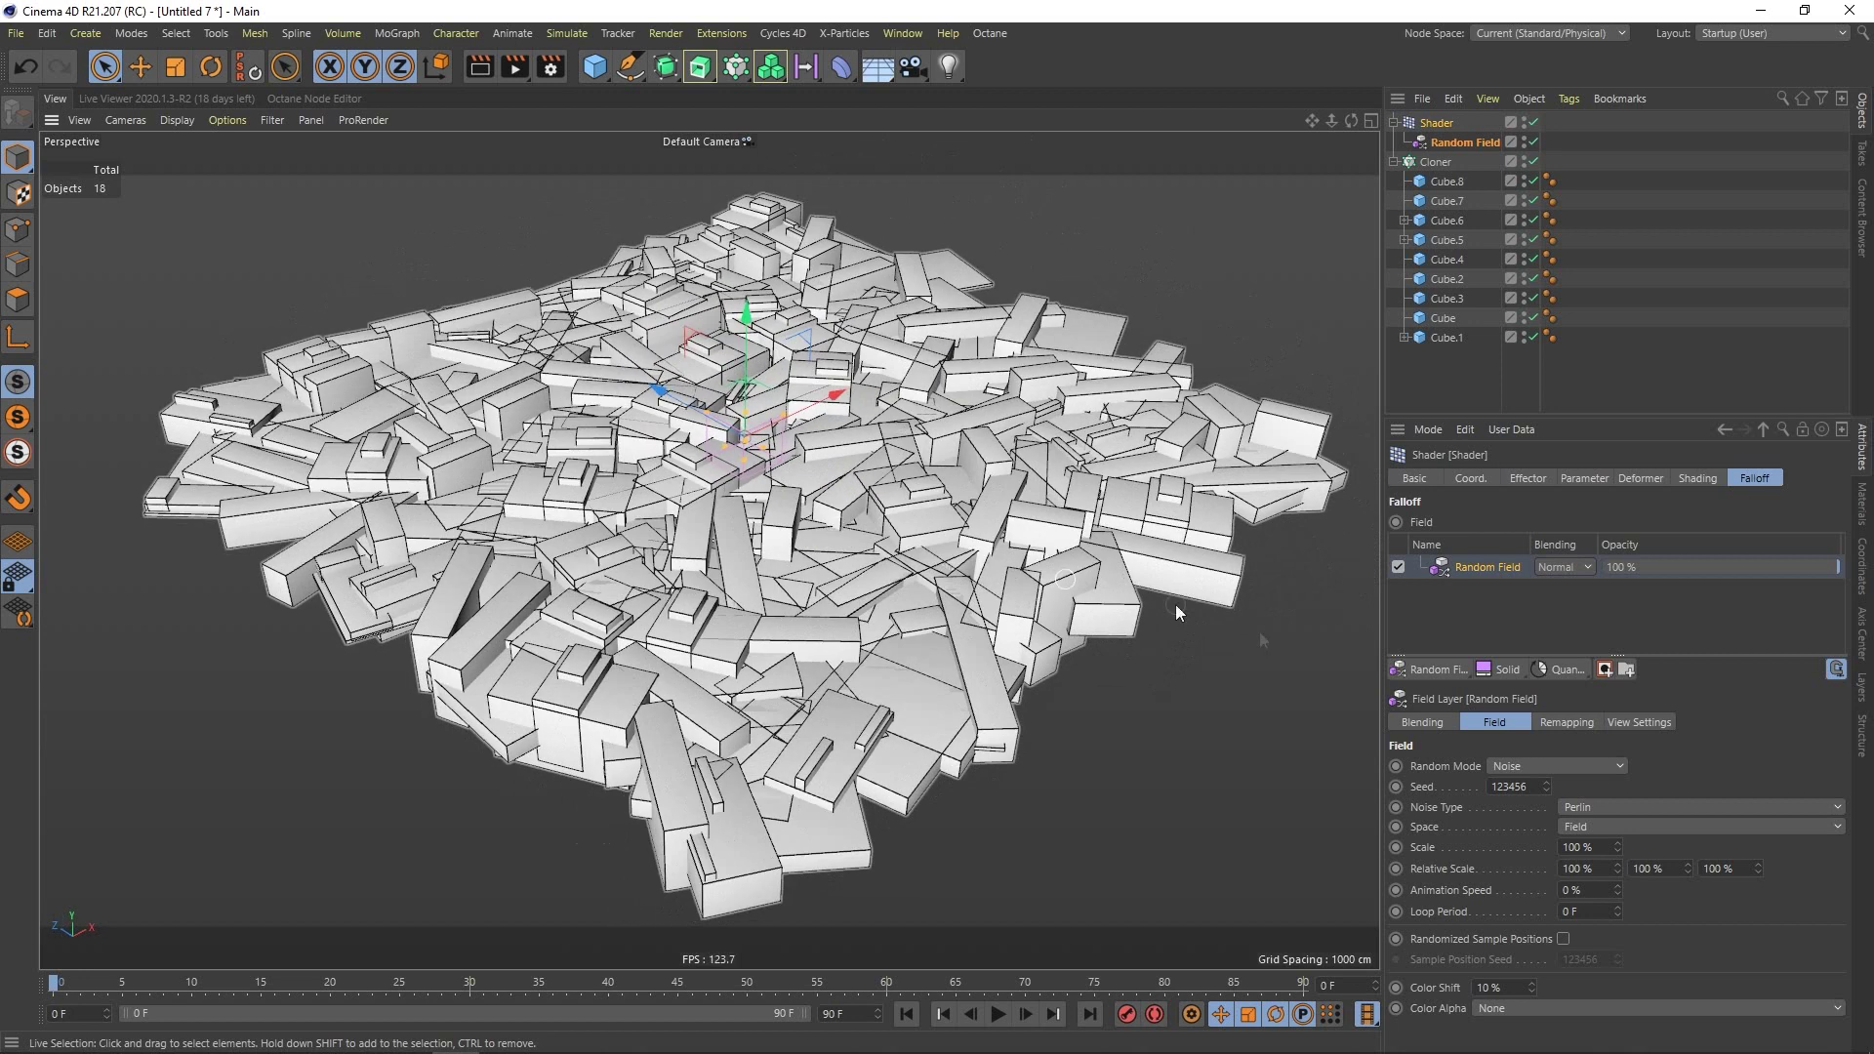
Add a Quantize layer with 4 steps above the Random Field and compare the blocks with the Shader effector off and on.
{"action": "left_click", "coordinate": [1564, 670]}
{"action": "left_click_drag", "start_coordinate": [833, 480], "coordinate": [806, 460], "text": "alt"}
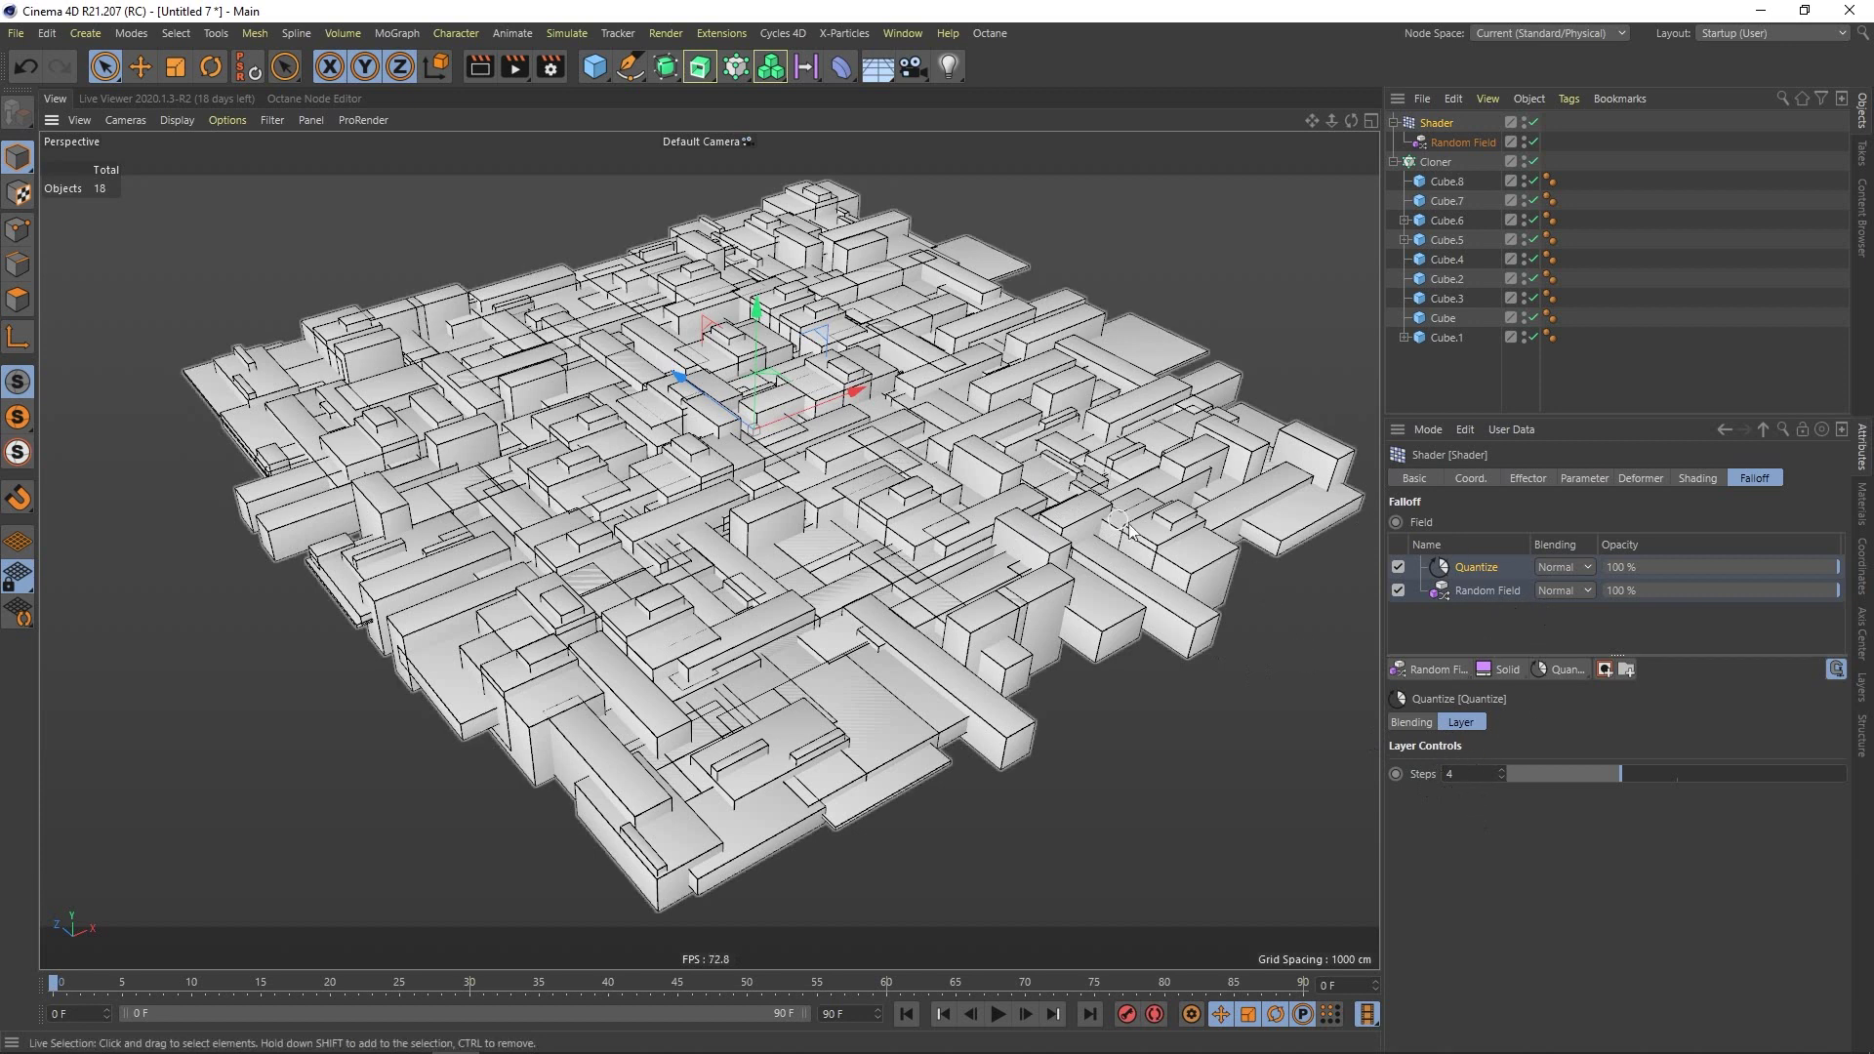
{"action": "left_click", "coordinate": [1533, 123]}
{"action": "left_click", "coordinate": [1534, 123]}
{"action": "left_click_drag", "start_coordinate": [846, 542], "coordinate": [698, 530], "text": "alt"}
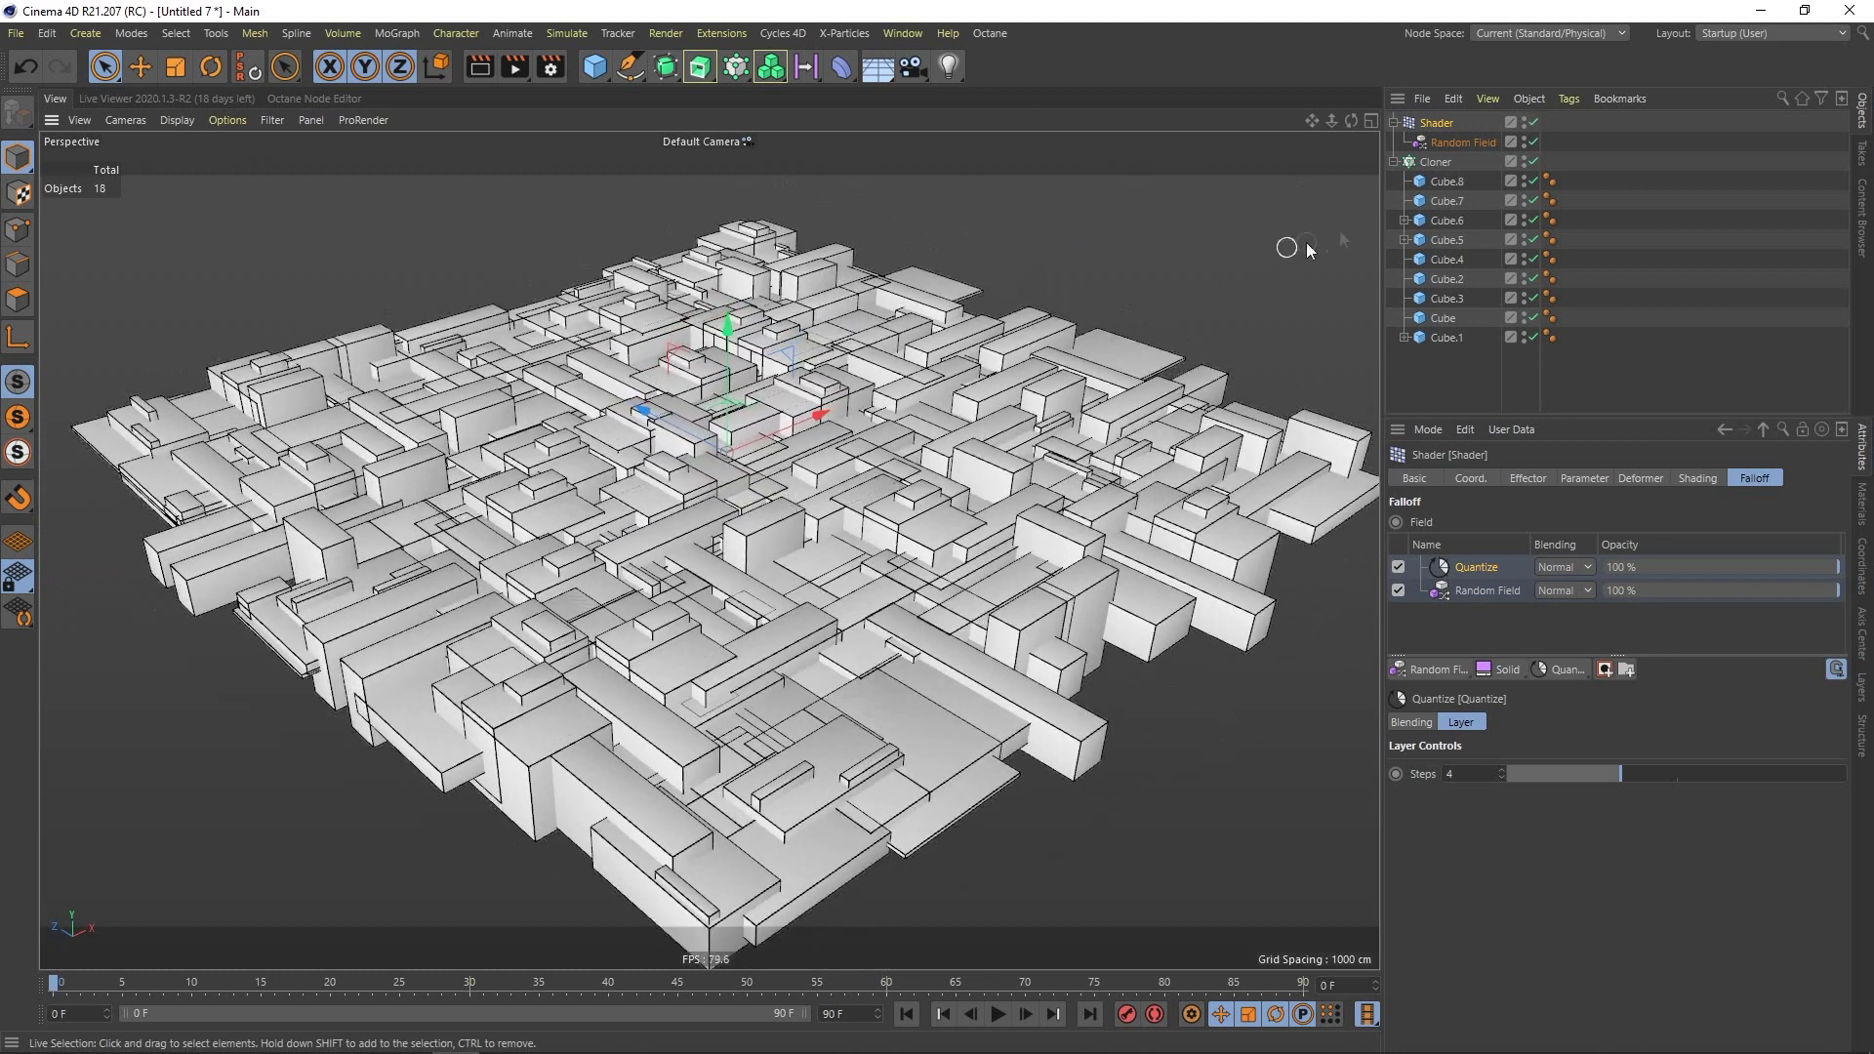
Add a Random effector to the Cloner.
{"action": "left_click", "coordinate": [1441, 164]}
{"action": "left_click", "coordinate": [397, 33]}
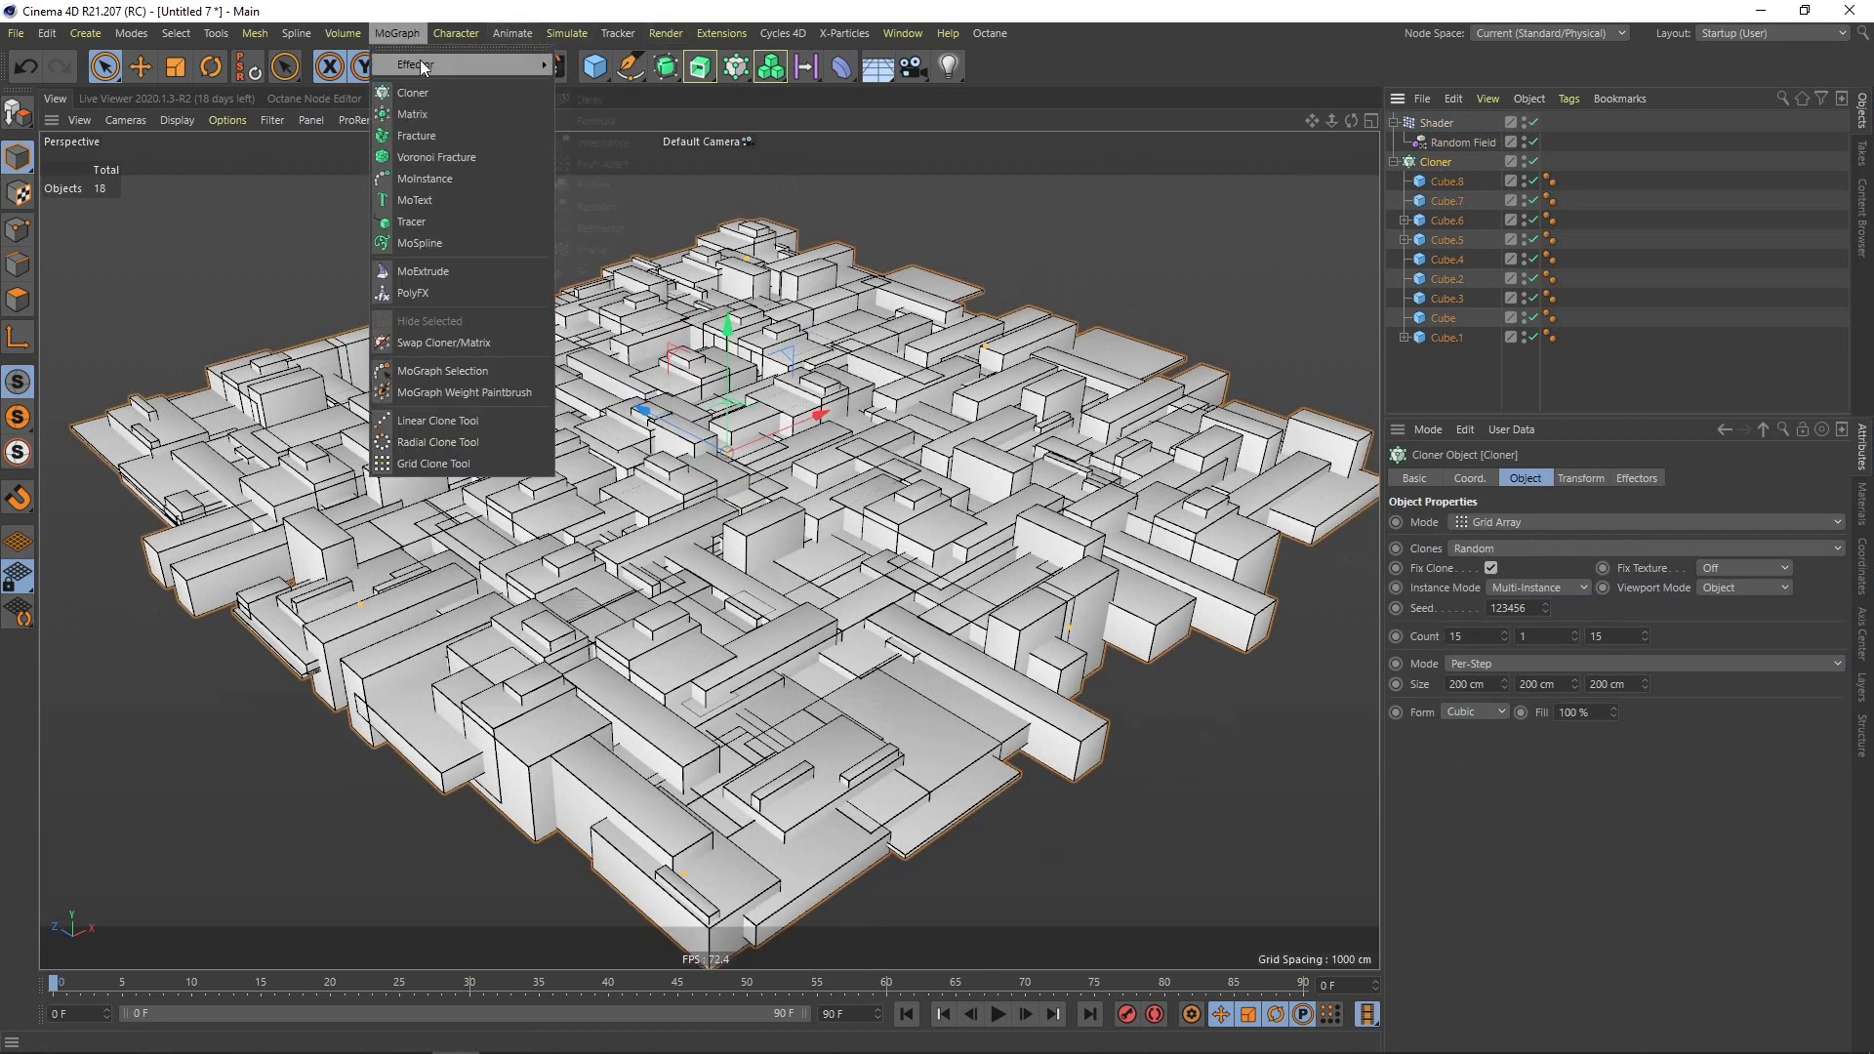
{"action": "mouse_move", "coordinate": [459, 64]}
{"action": "left_click", "coordinate": [596, 207]}
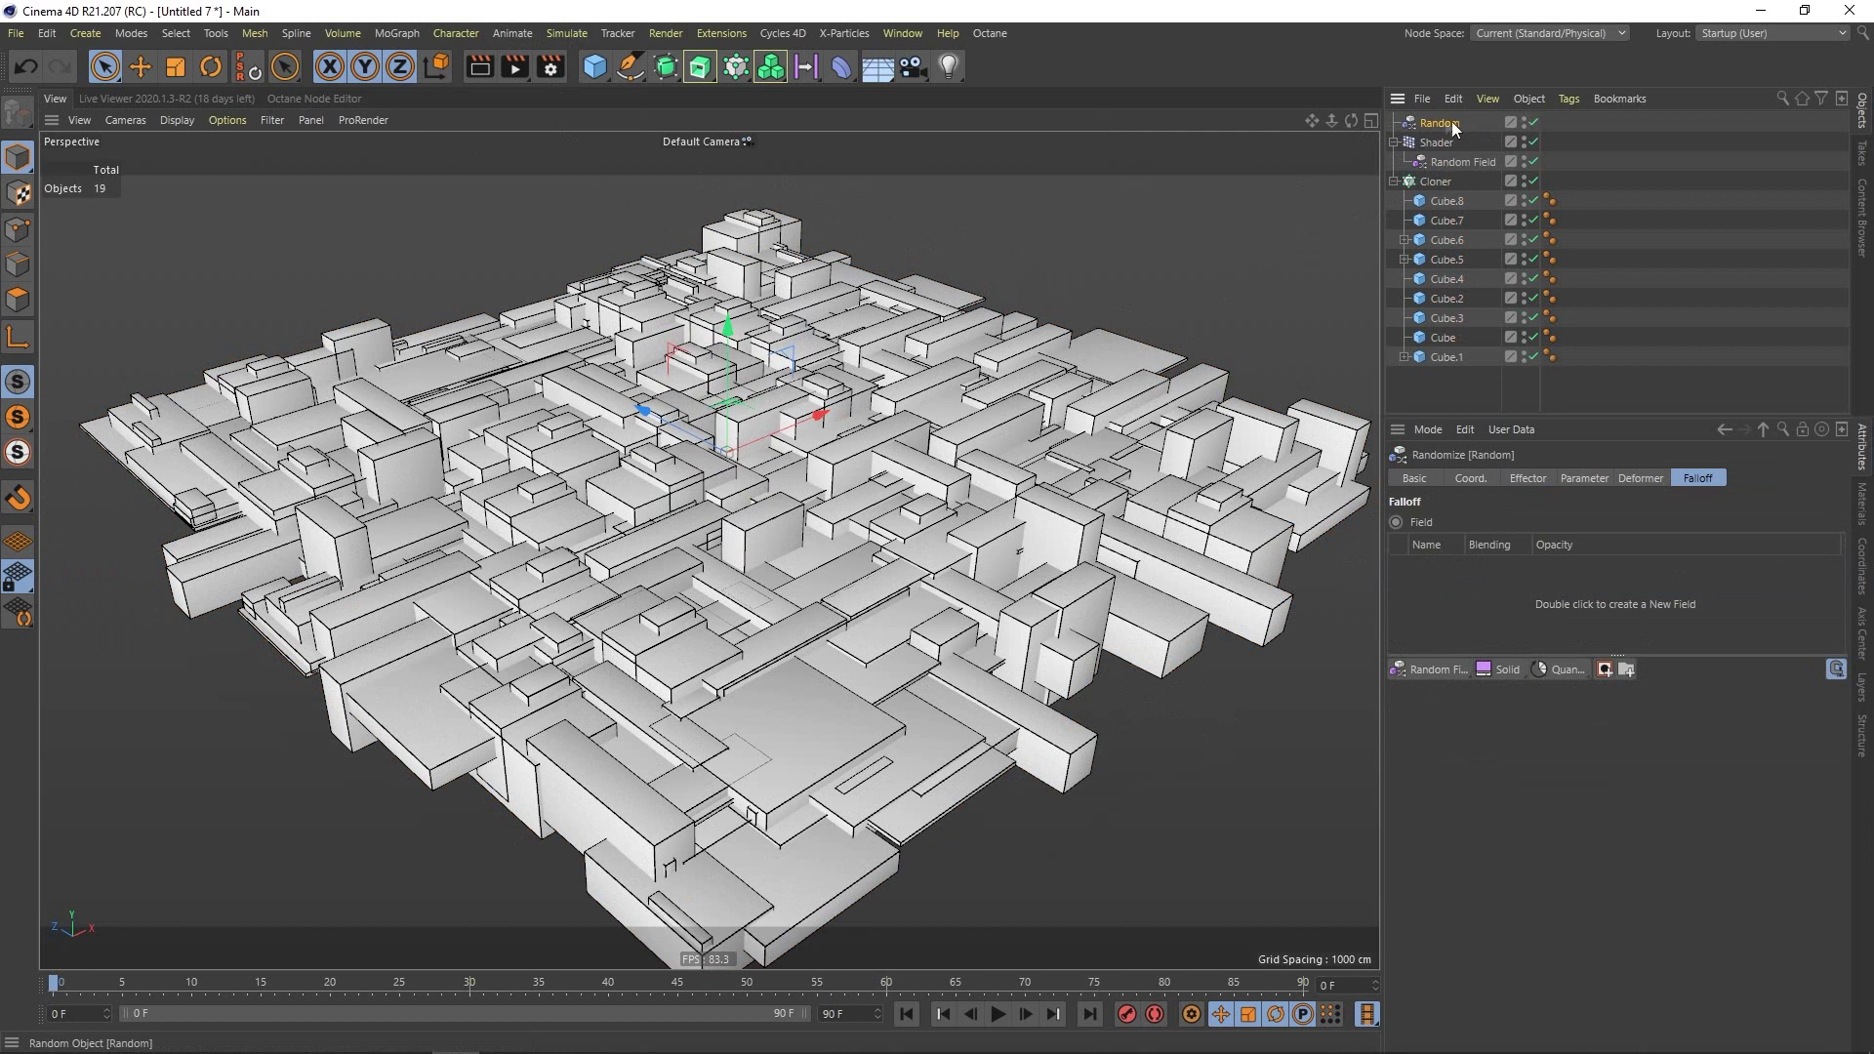
Turn off the Random effector's position variation and enable uniform scale variation of 0.2.
{"action": "left_click", "coordinate": [1584, 480]}
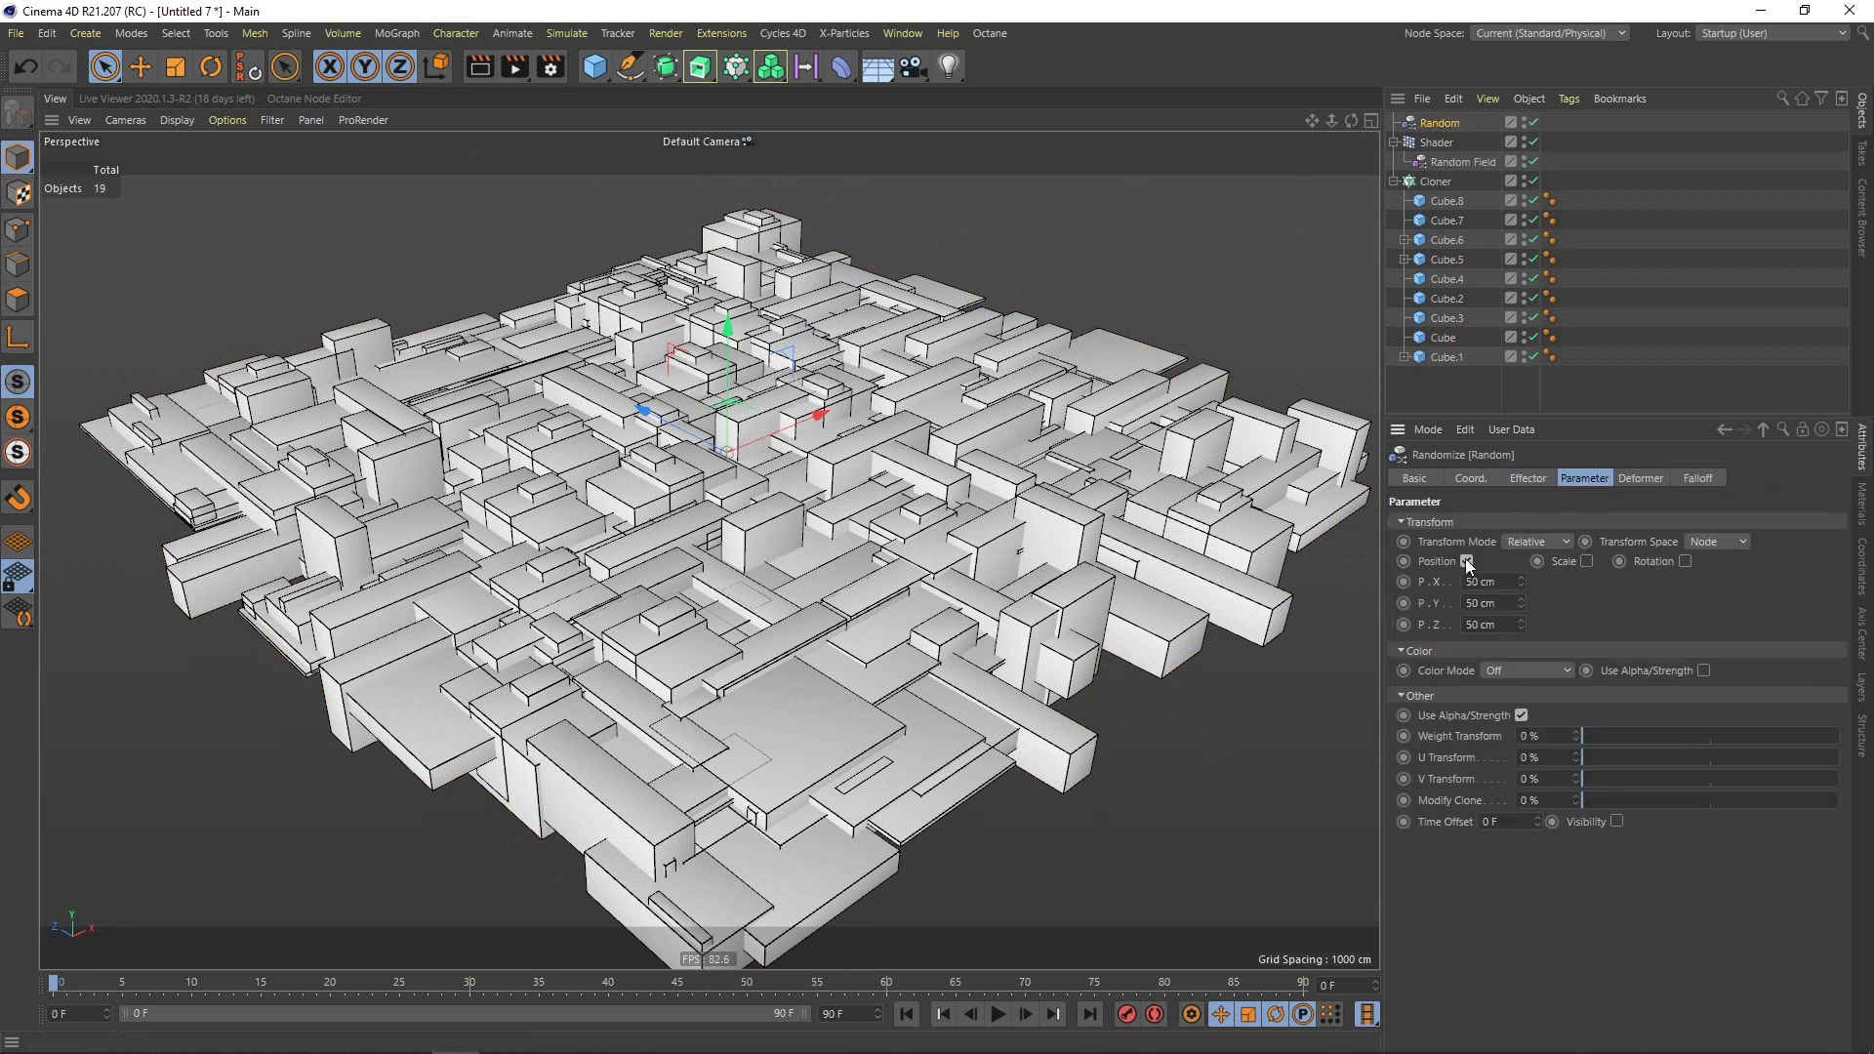
{"action": "left_click", "coordinate": [1466, 561]}
{"action": "left_click", "coordinate": [1553, 563]}
{"action": "left_click", "coordinate": [1593, 646]}
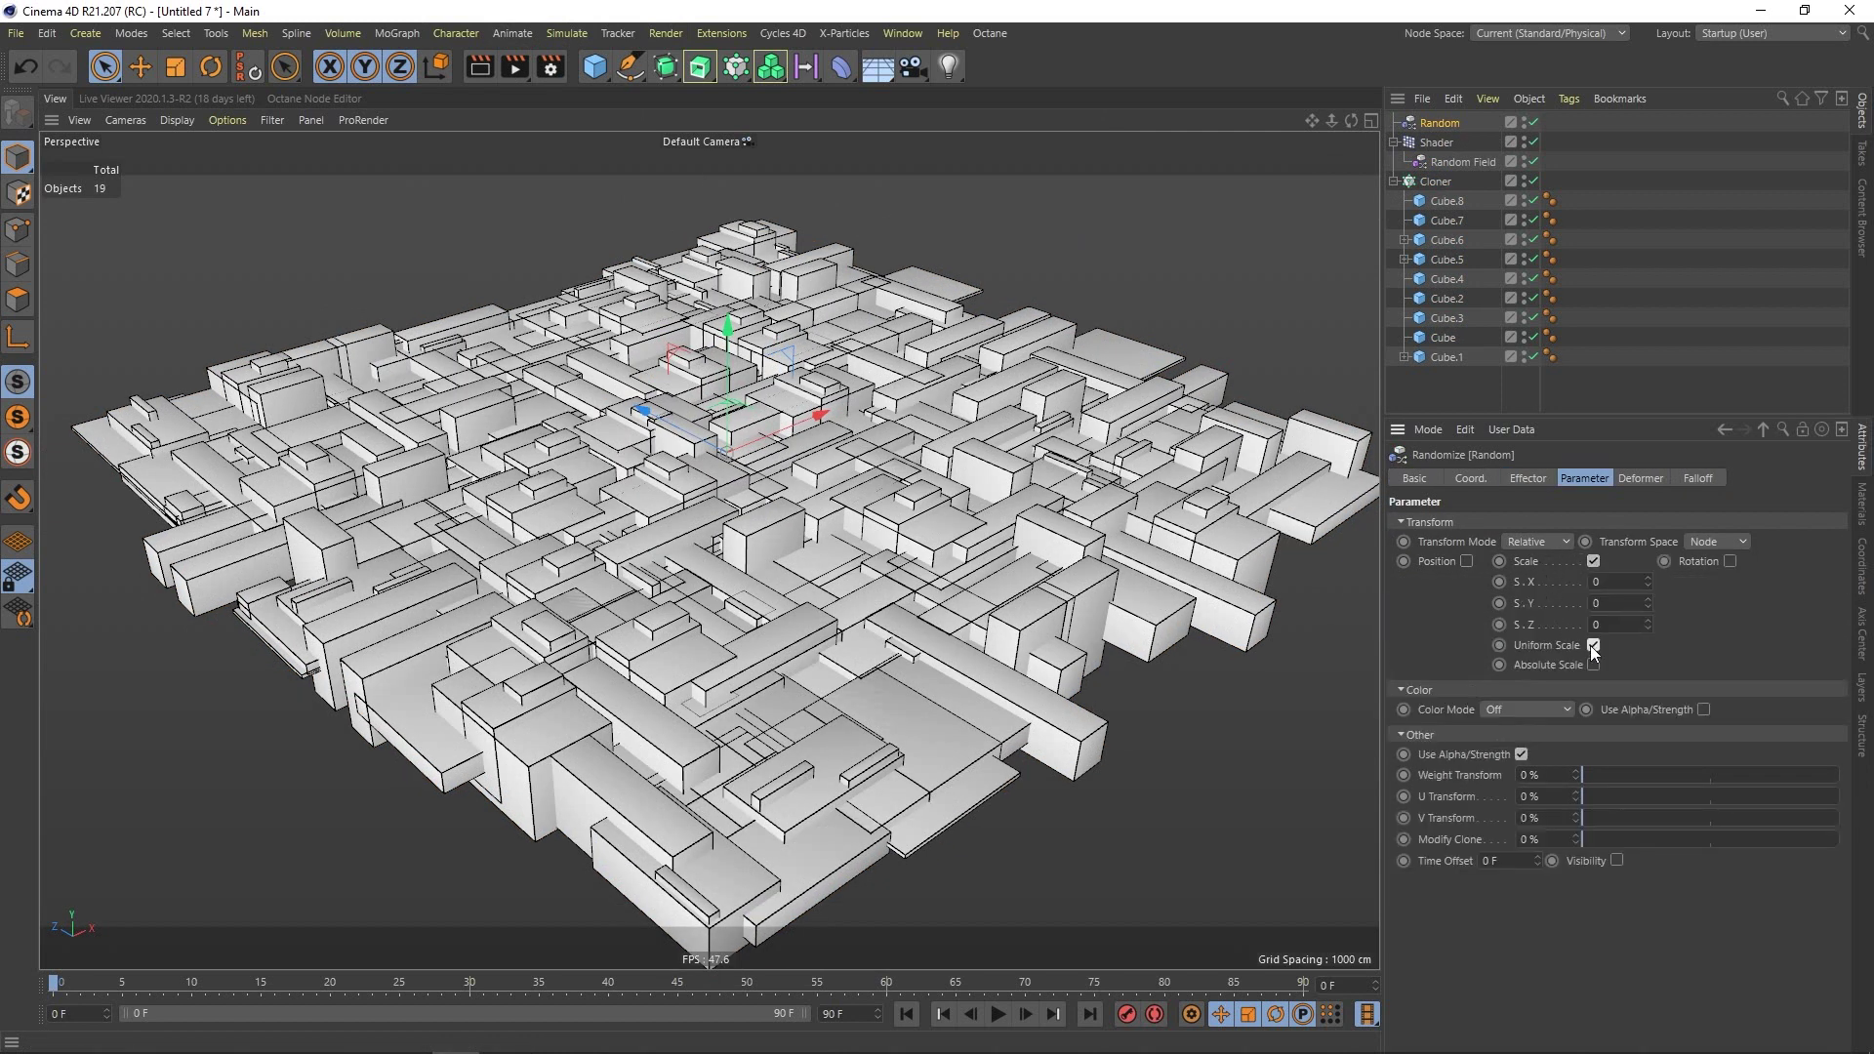
{"action": "type", "text": ".2"}
{"action": "key", "text": "Return"}
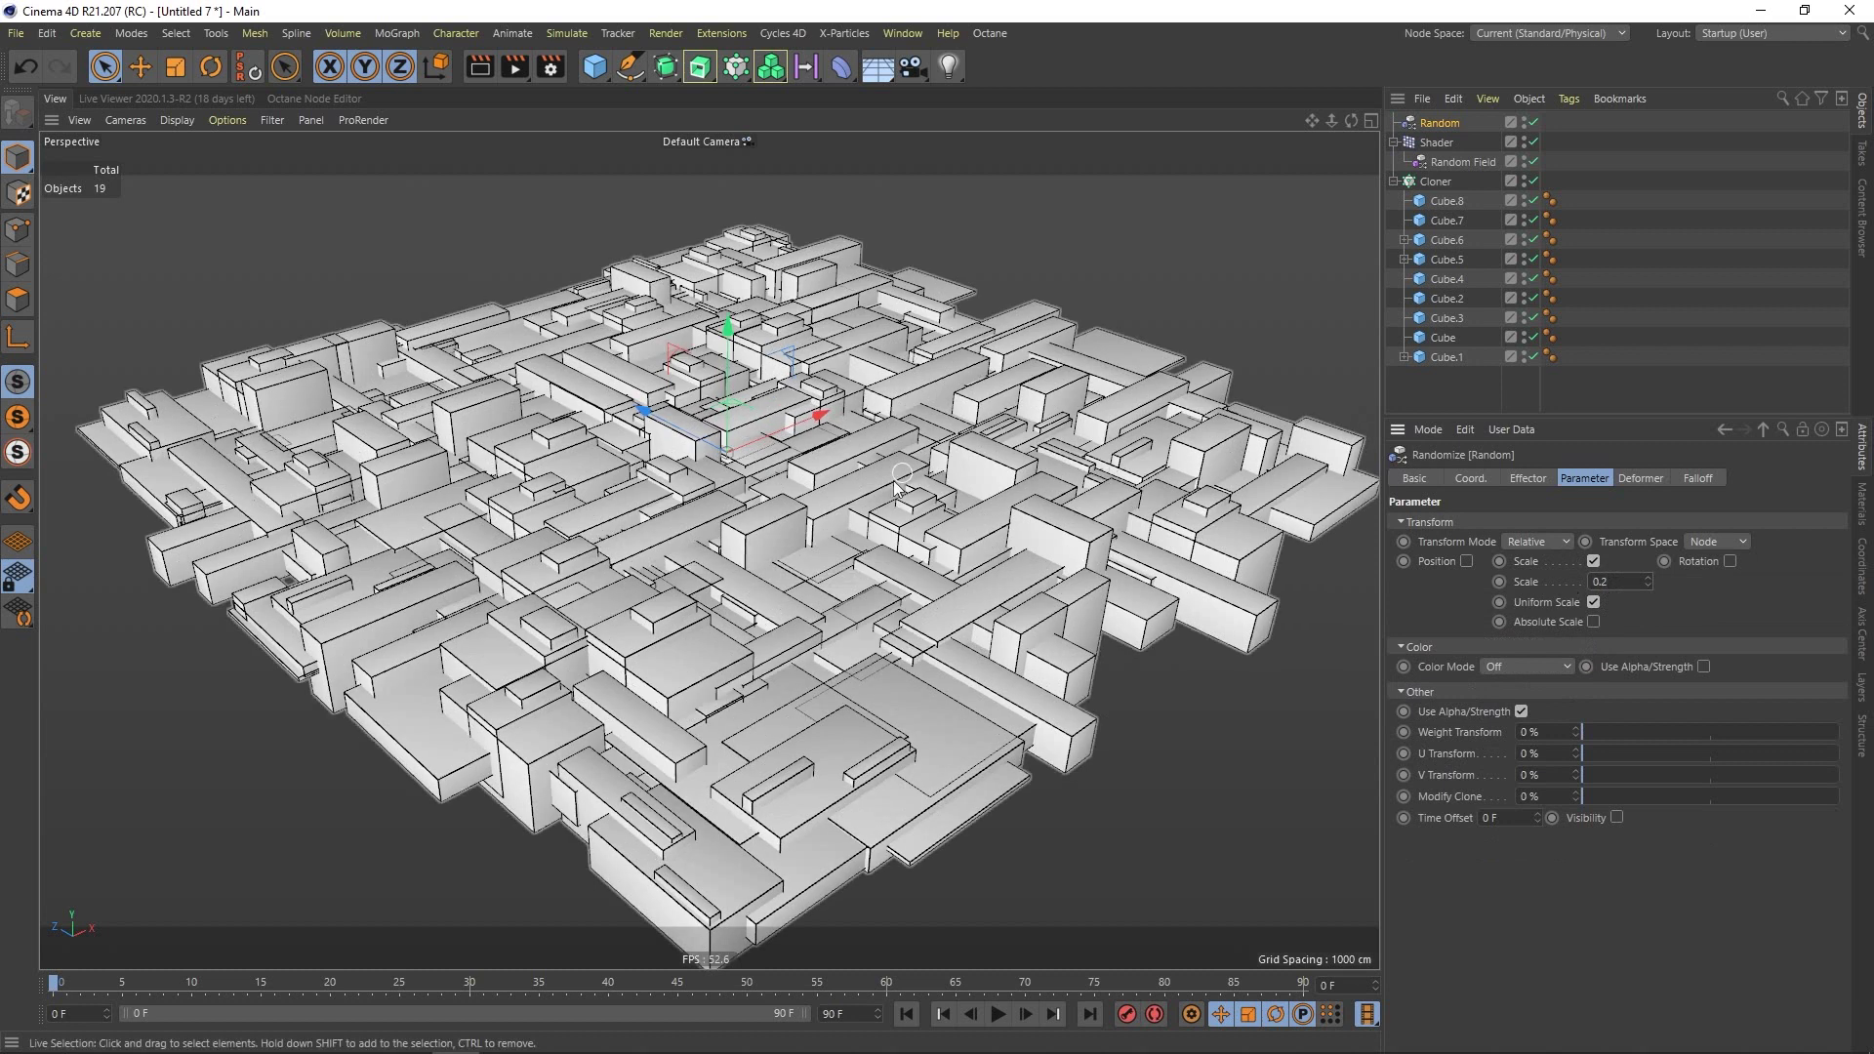
{"action": "left_click_drag", "start_coordinate": [893, 480], "coordinate": [791, 444], "text": "alt"}
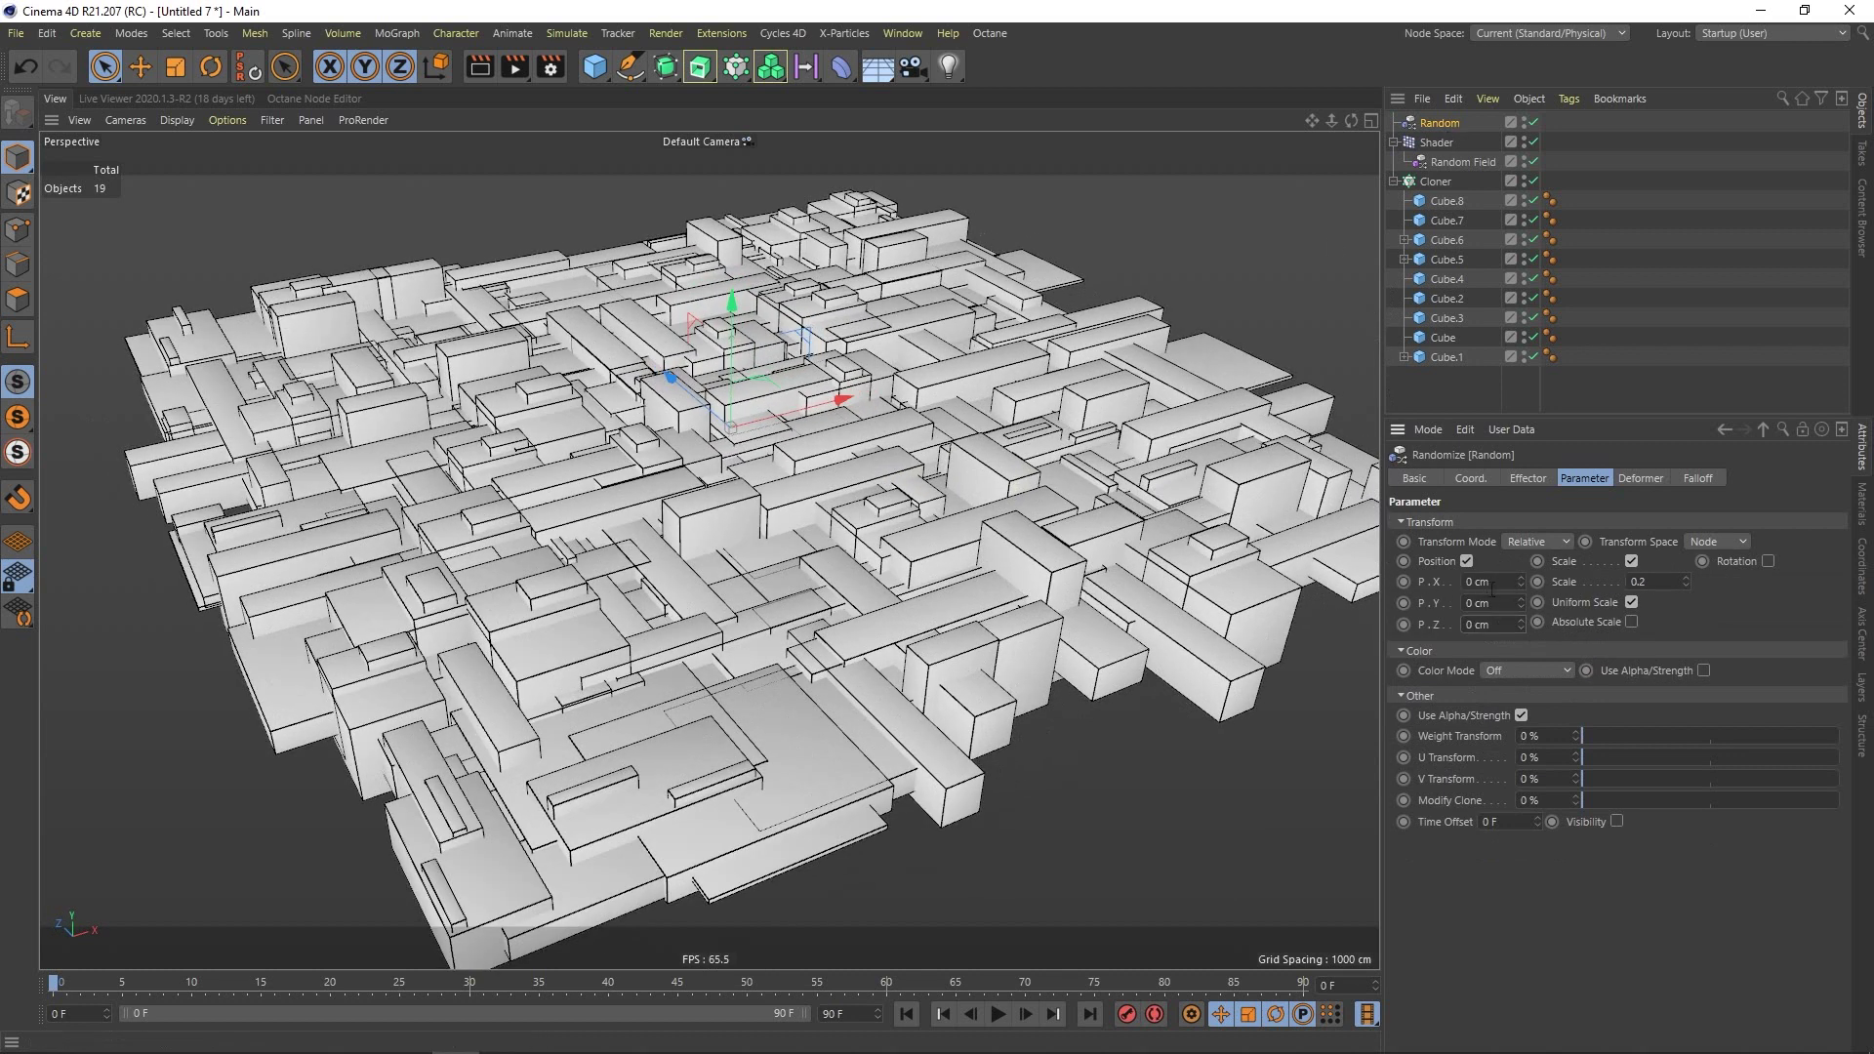
Set the Random effector's position variation to 200 cm in X, 20 cm in Y and 200 cm in Z.
{"action": "left_click_drag", "start_coordinate": [1520, 606], "coordinate": [1515, 585]}
{"action": "type", "text": "20"}
{"action": "key", "text": "Return"}
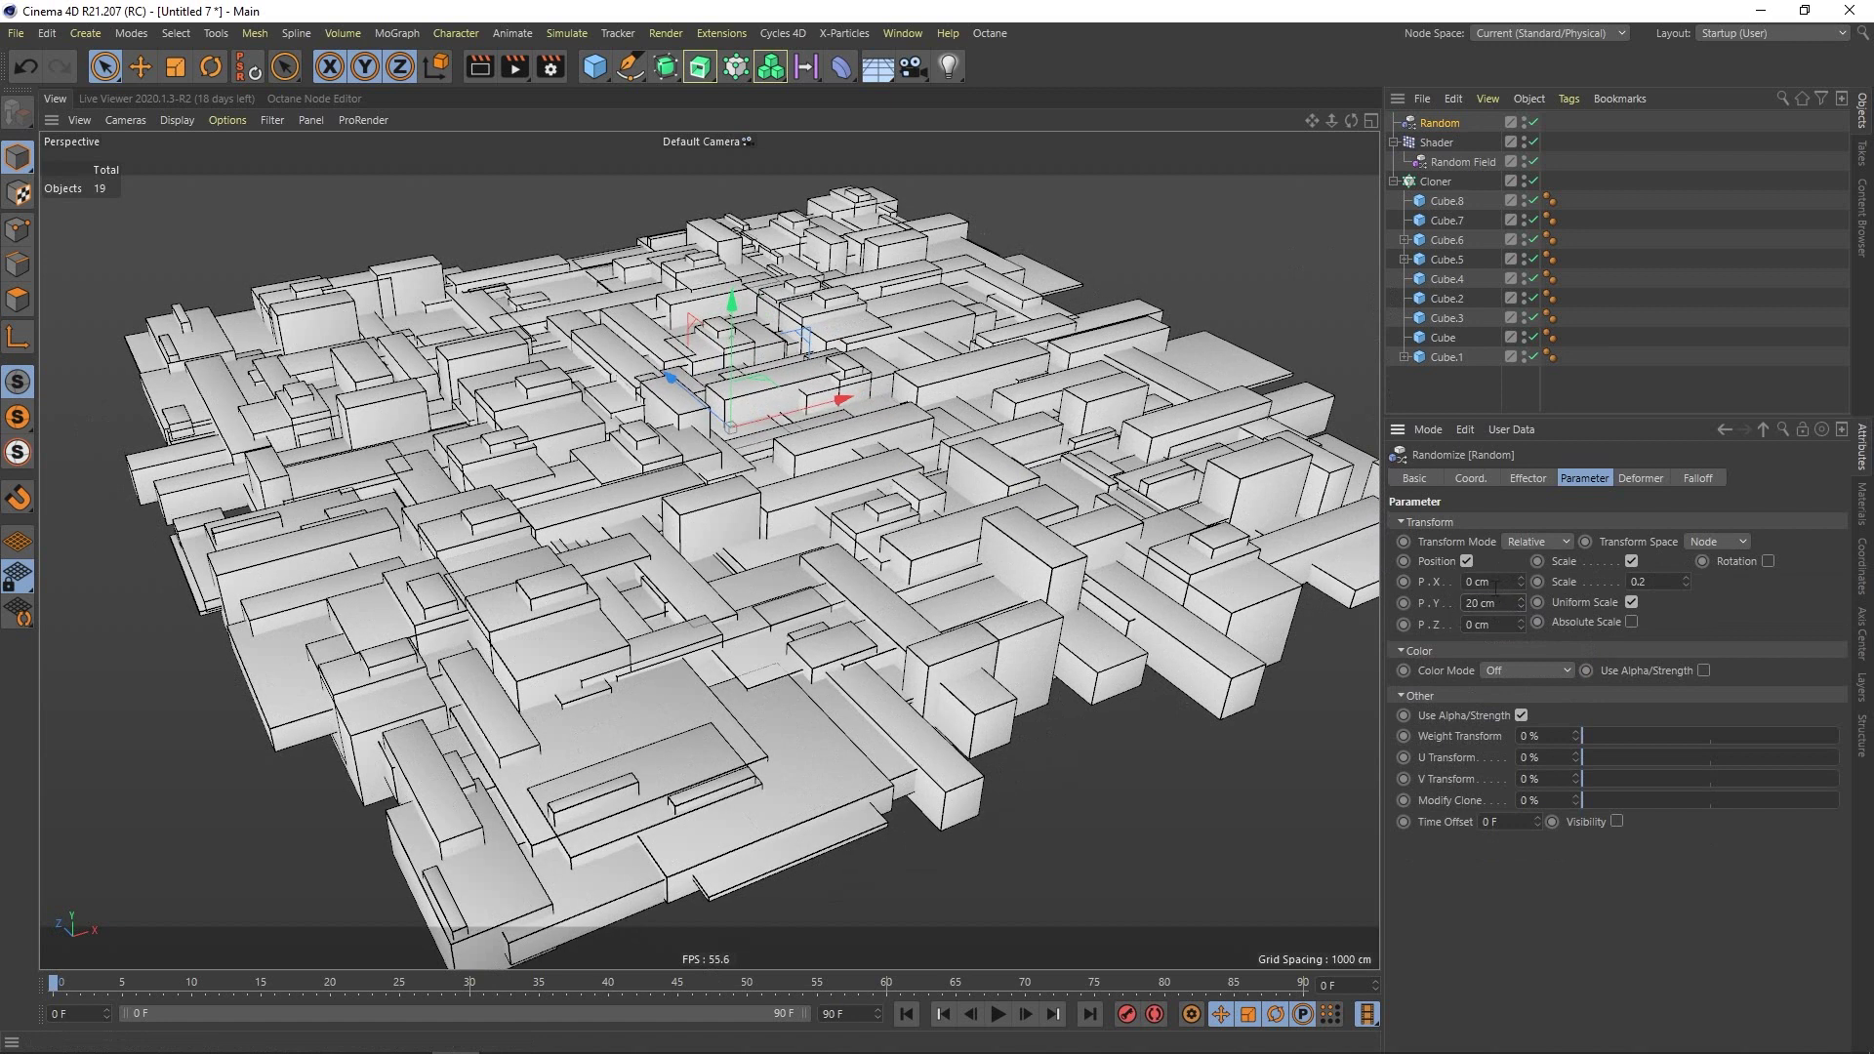
{"action": "left_click_drag", "start_coordinate": [1520, 580], "coordinate": [1509, 449]}
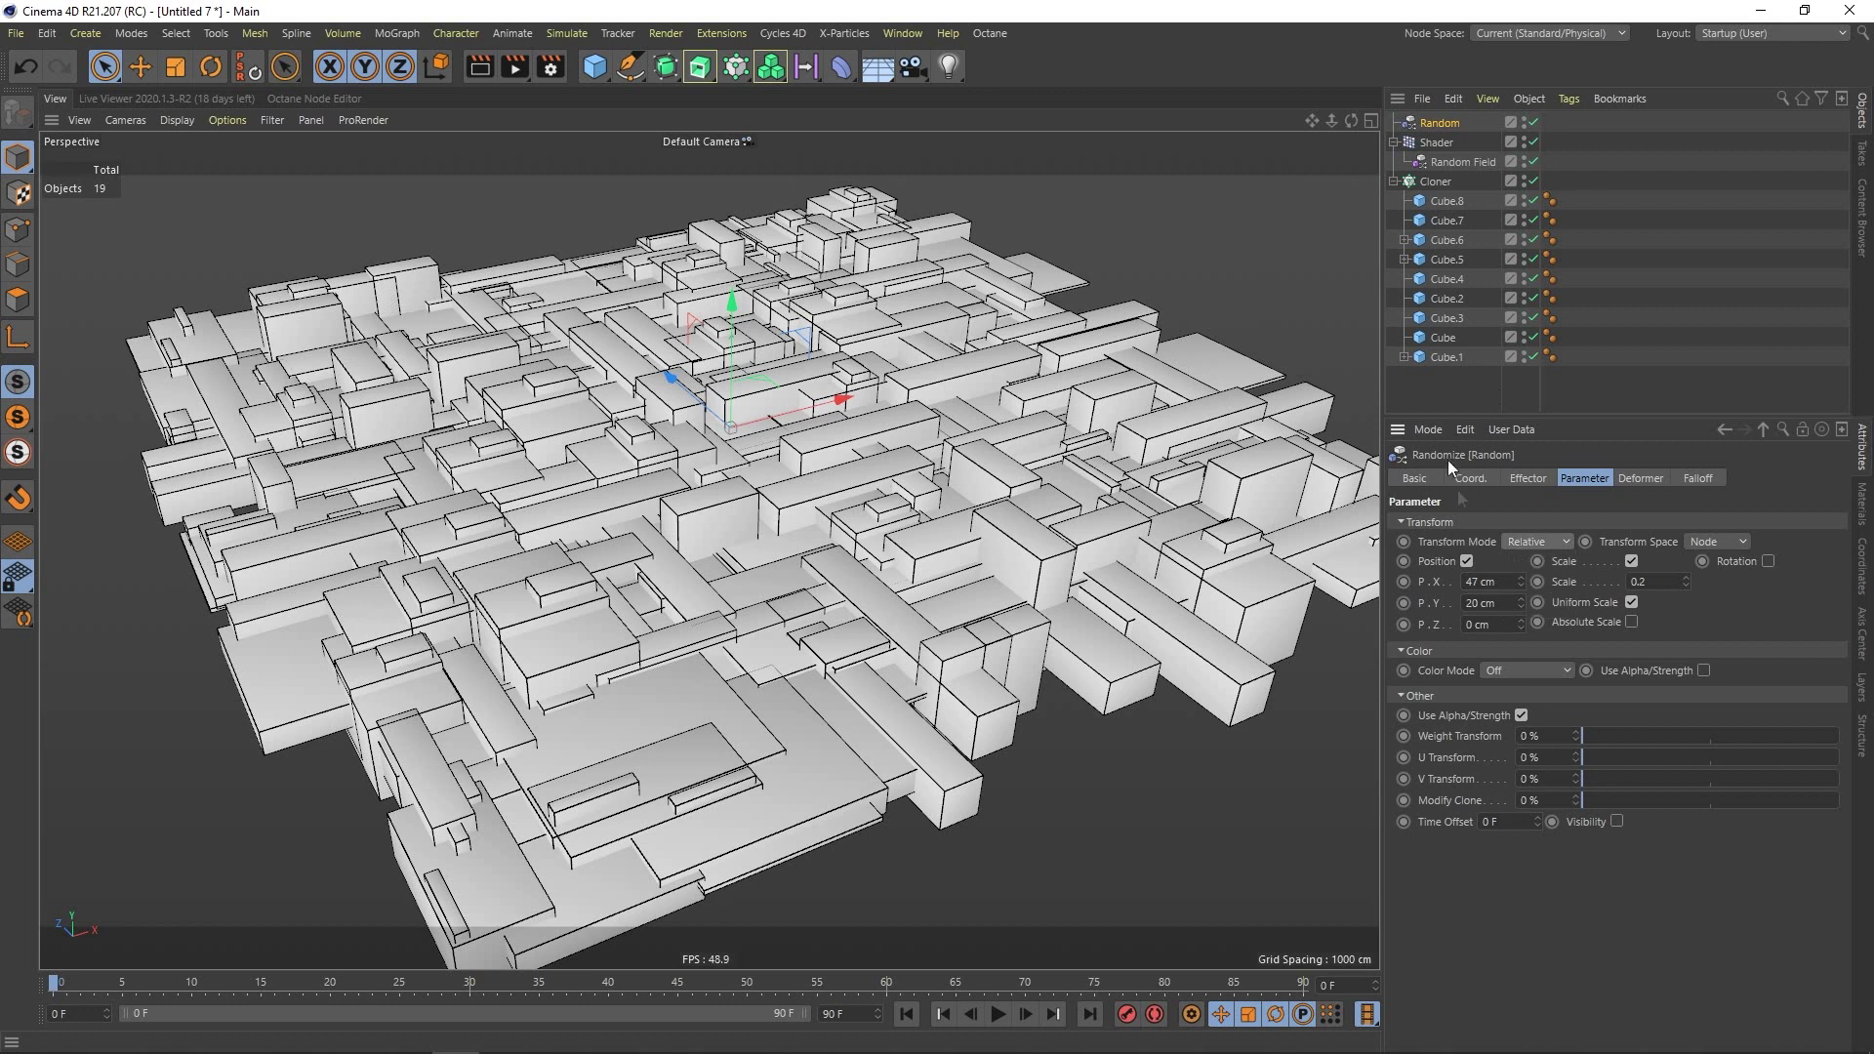
{"action": "key", "text": "Return"}
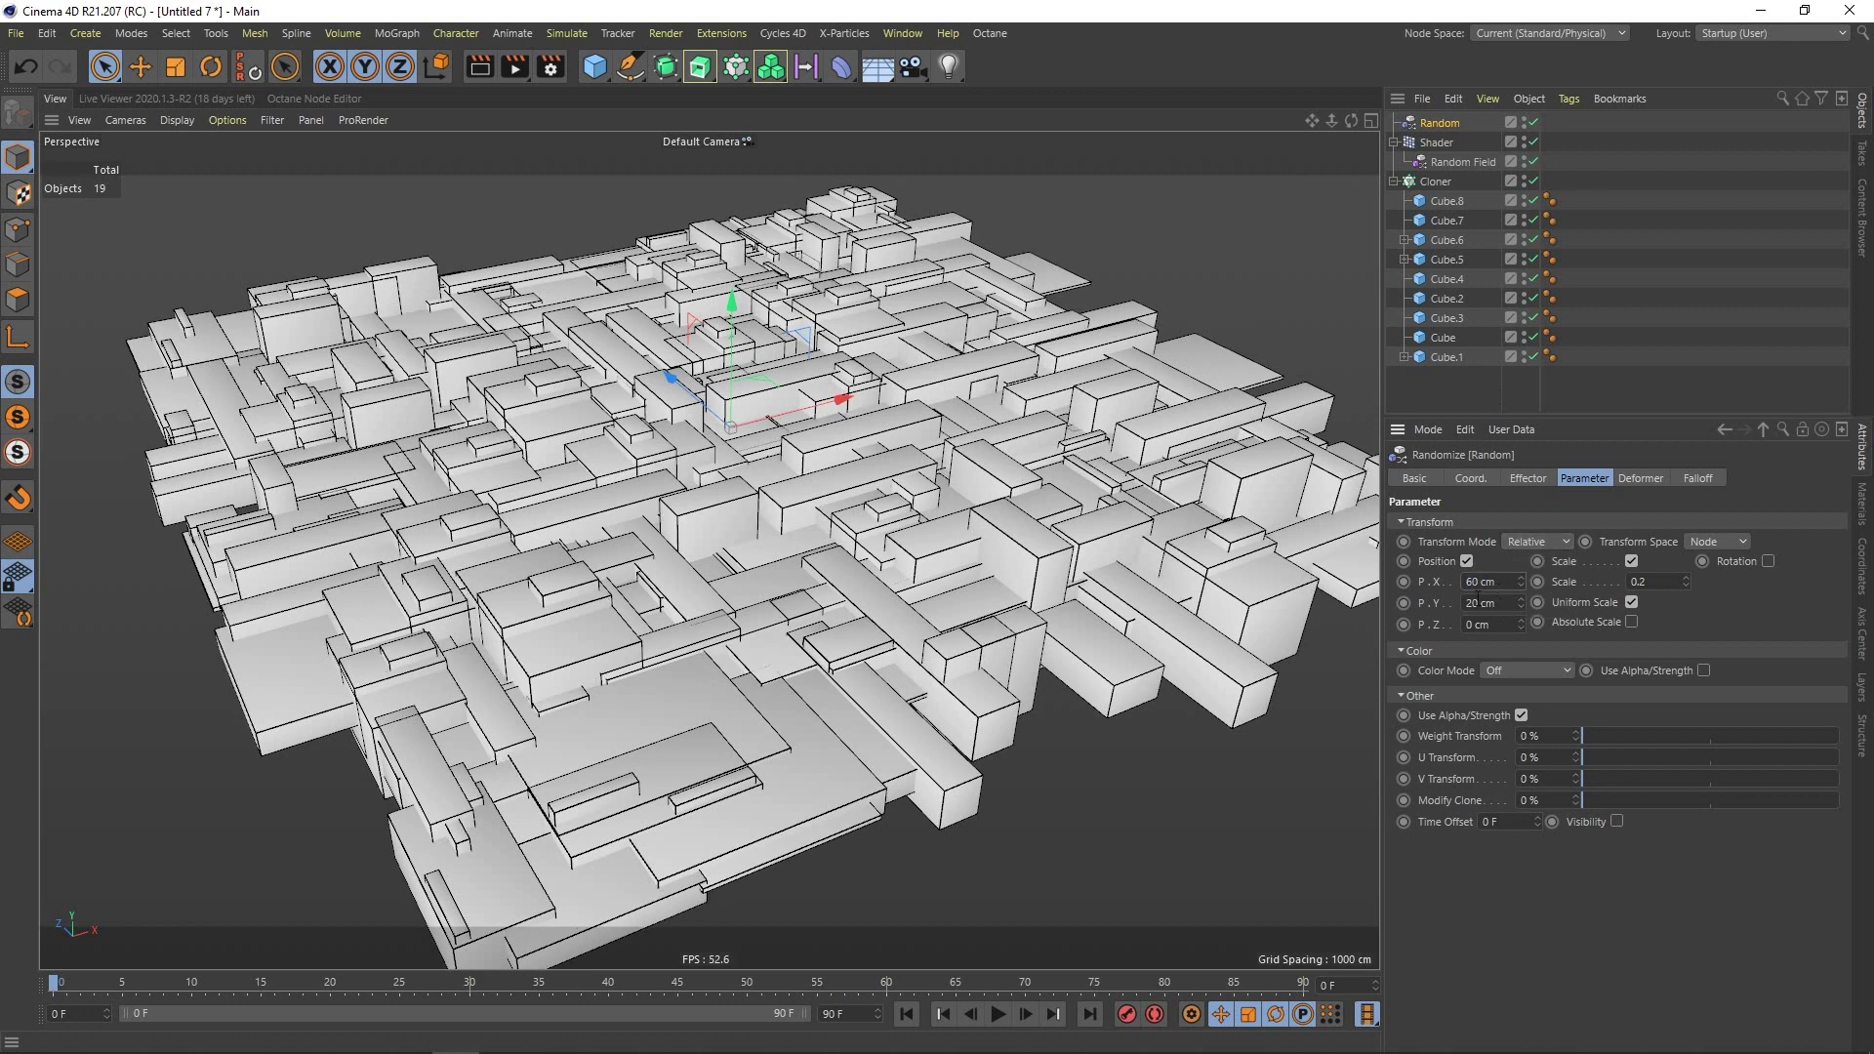
{"action": "type", "text": "200"}
{"action": "key", "text": "Return"}
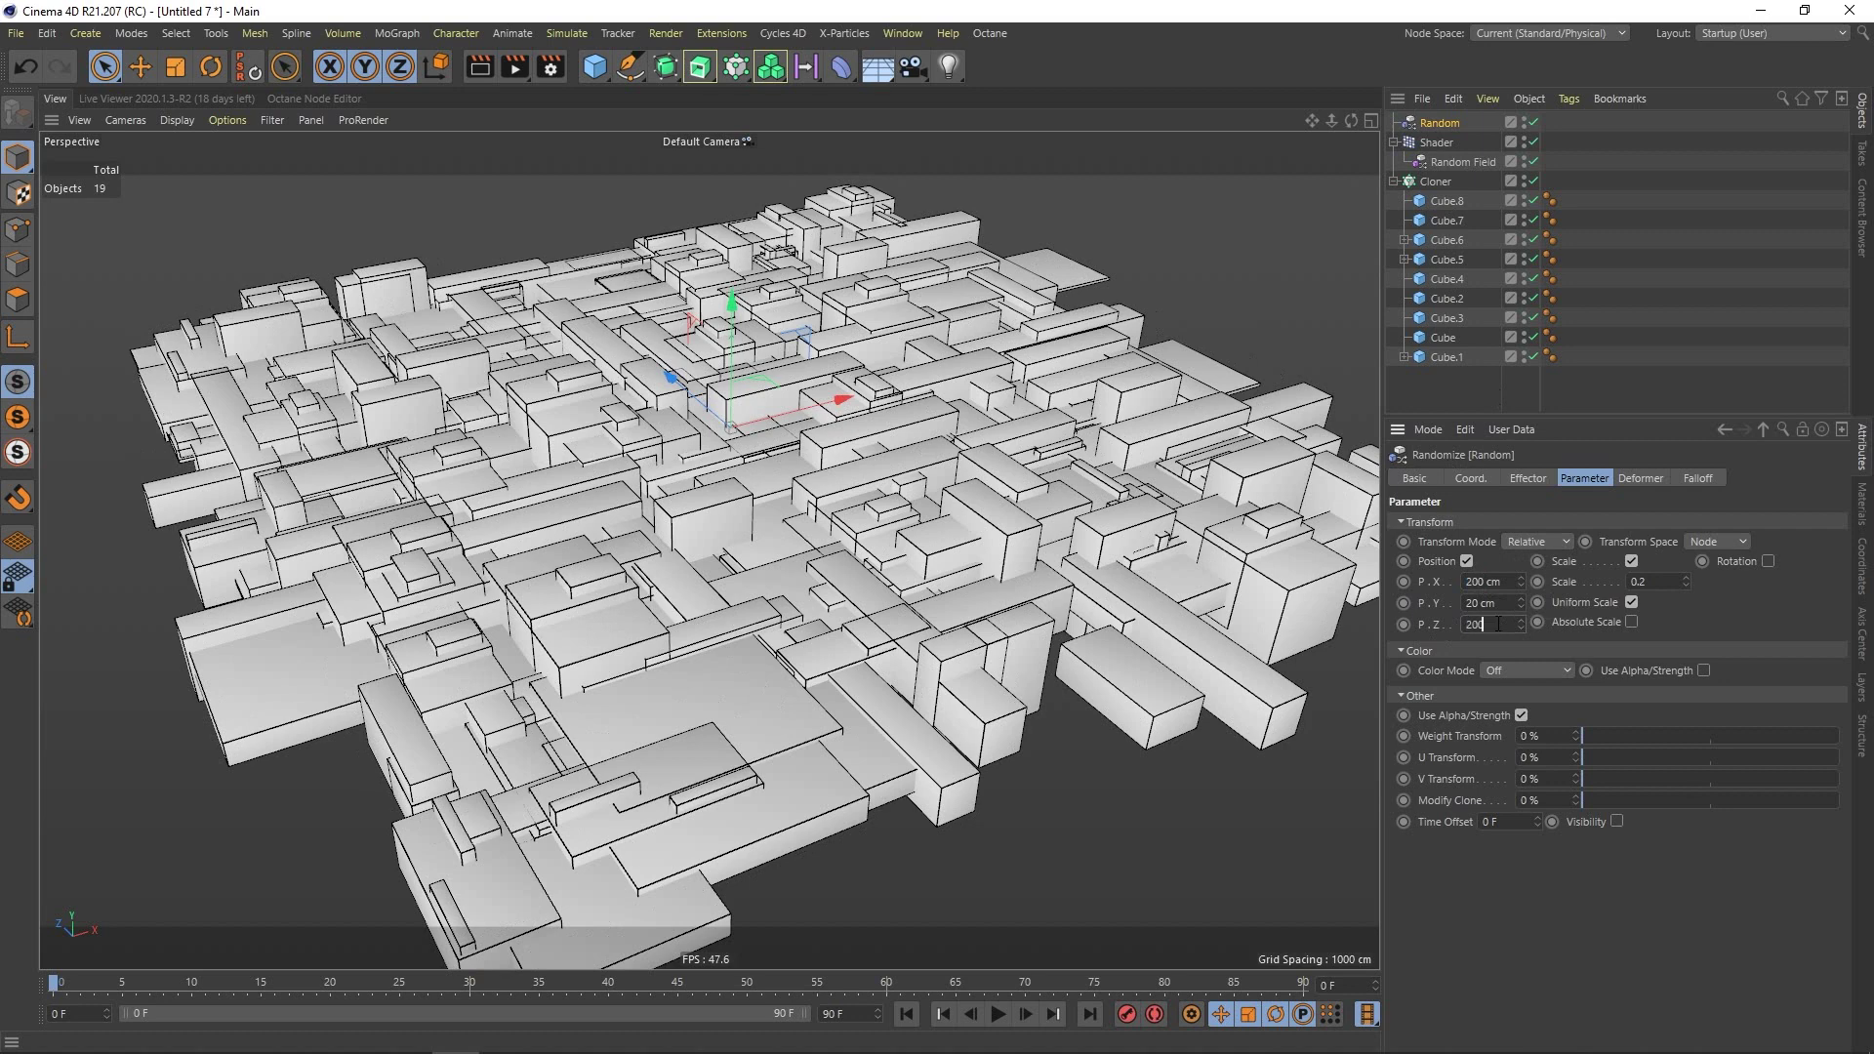
{"action": "key", "text": "Return"}
{"action": "scroll", "coordinate": [816, 427], "scroll_direction": "down", "scroll_amount": 3}
{"action": "mouse_move", "coordinate": [816, 427]}
{"action": "left_mouse_down", "text": "alt"}
{"action": "mouse_move", "coordinate": [865, 407]}
{"action": "mouse_move", "coordinate": [776, 449]}
{"action": "left_mouse_up", "text": "alt"}
{"action": "scroll", "coordinate": [776, 439], "scroll_direction": "up", "scroll_amount": 2}
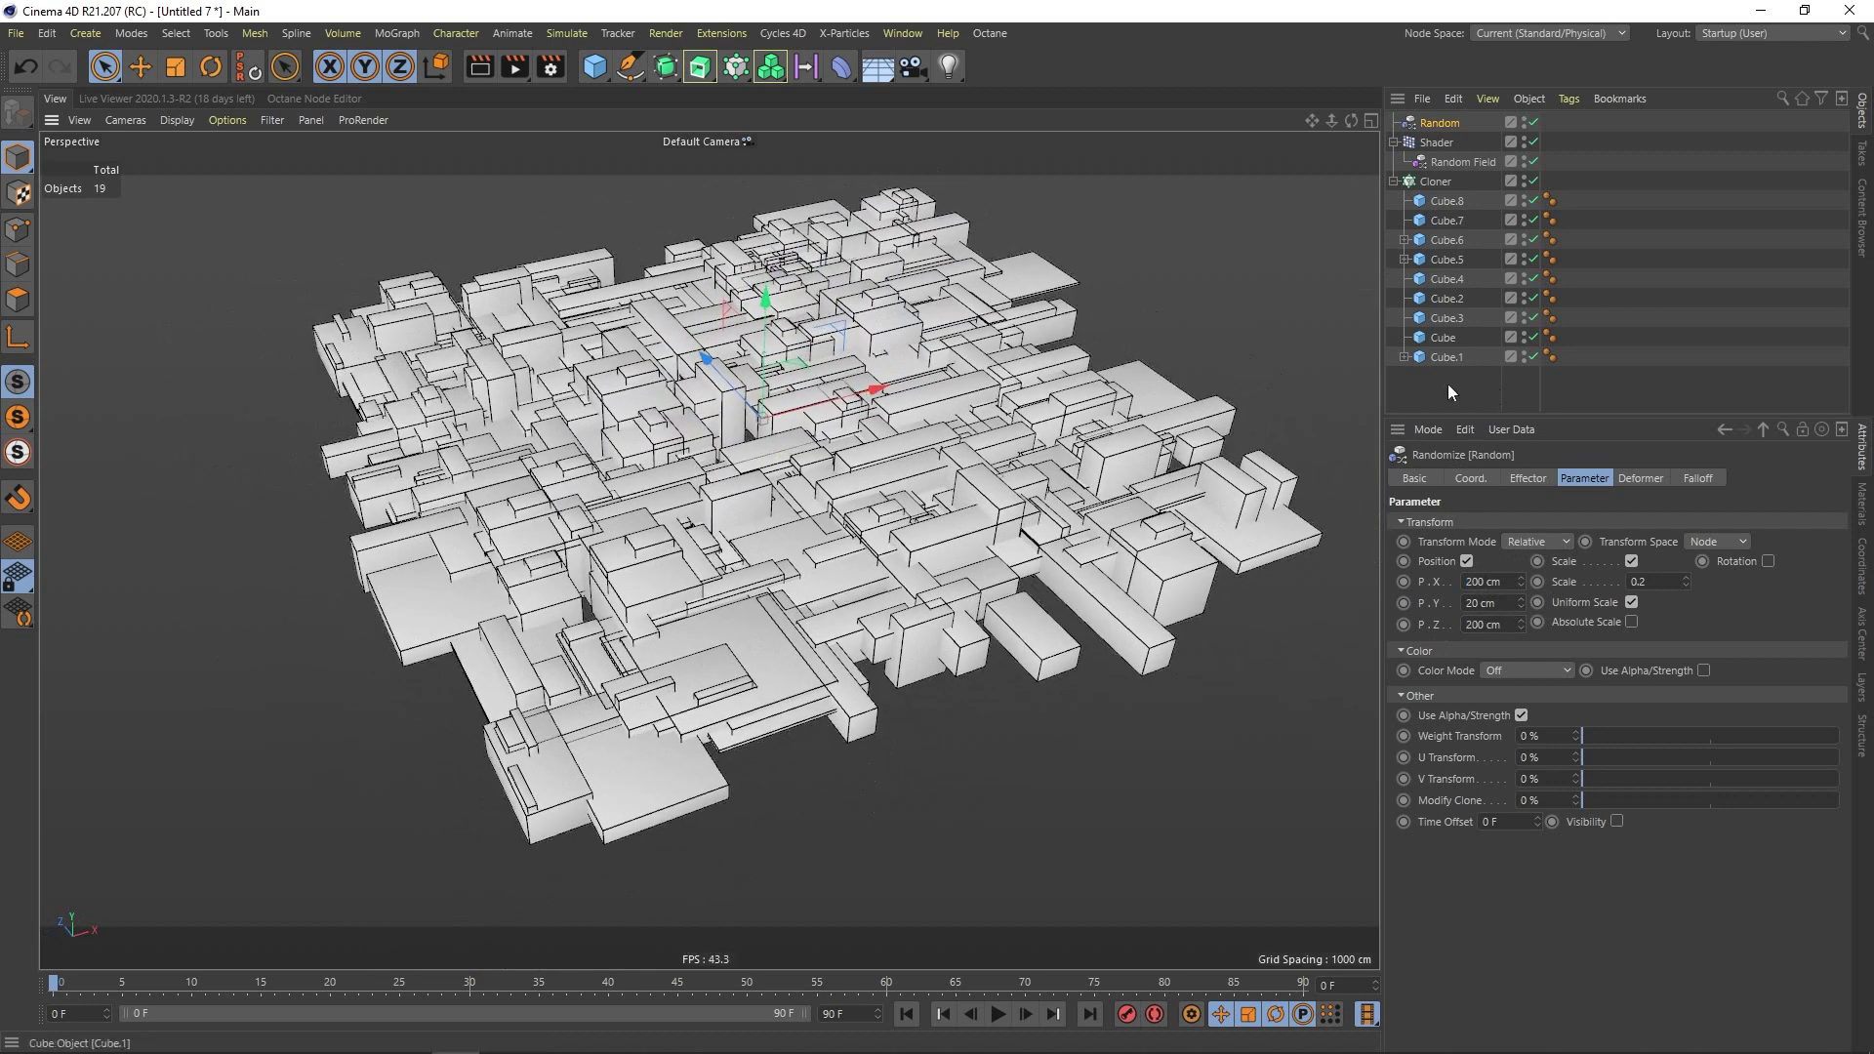
Add a Plane as ground beneath the blocks, set its width to 4000 cm and enlarge its height to cover the layout.
{"action": "left_click", "coordinate": [1448, 386]}
{"action": "left_click", "coordinate": [595, 66]}
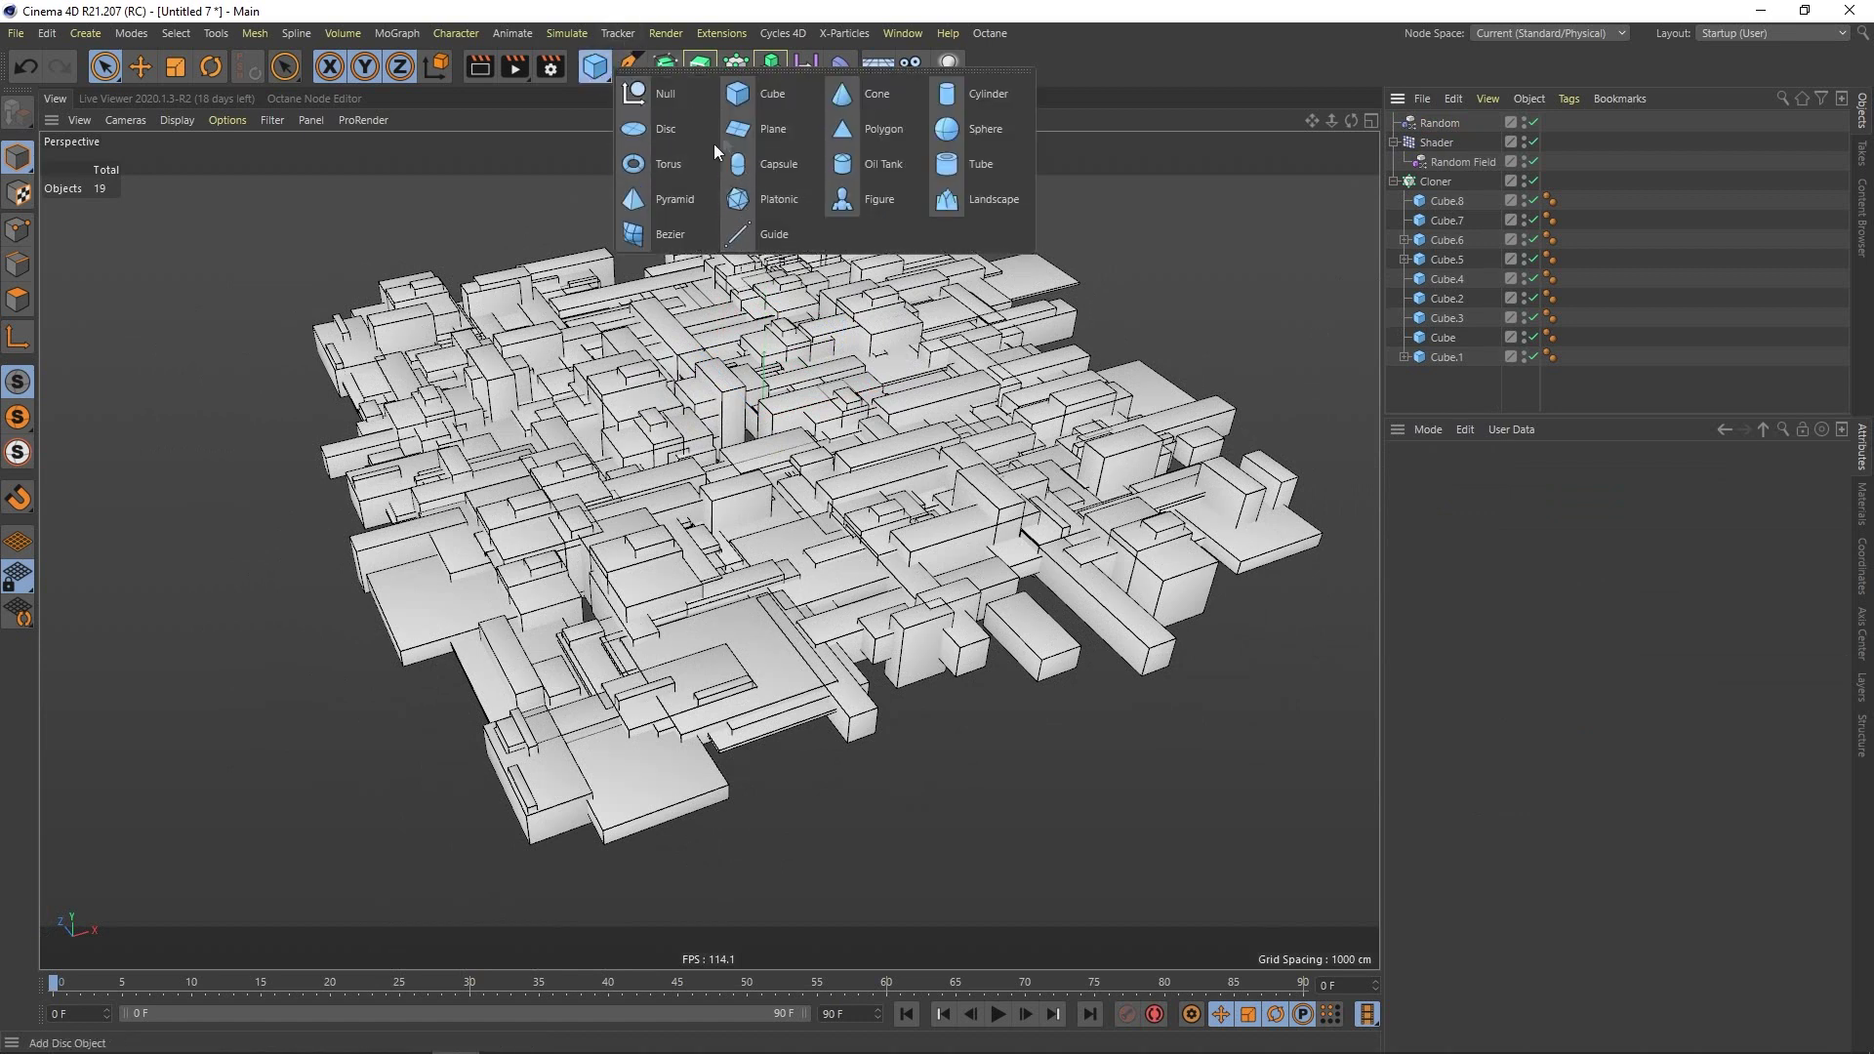
{"action": "left_click", "coordinate": [771, 129]}
{"action": "left_click", "coordinate": [181, 74]}
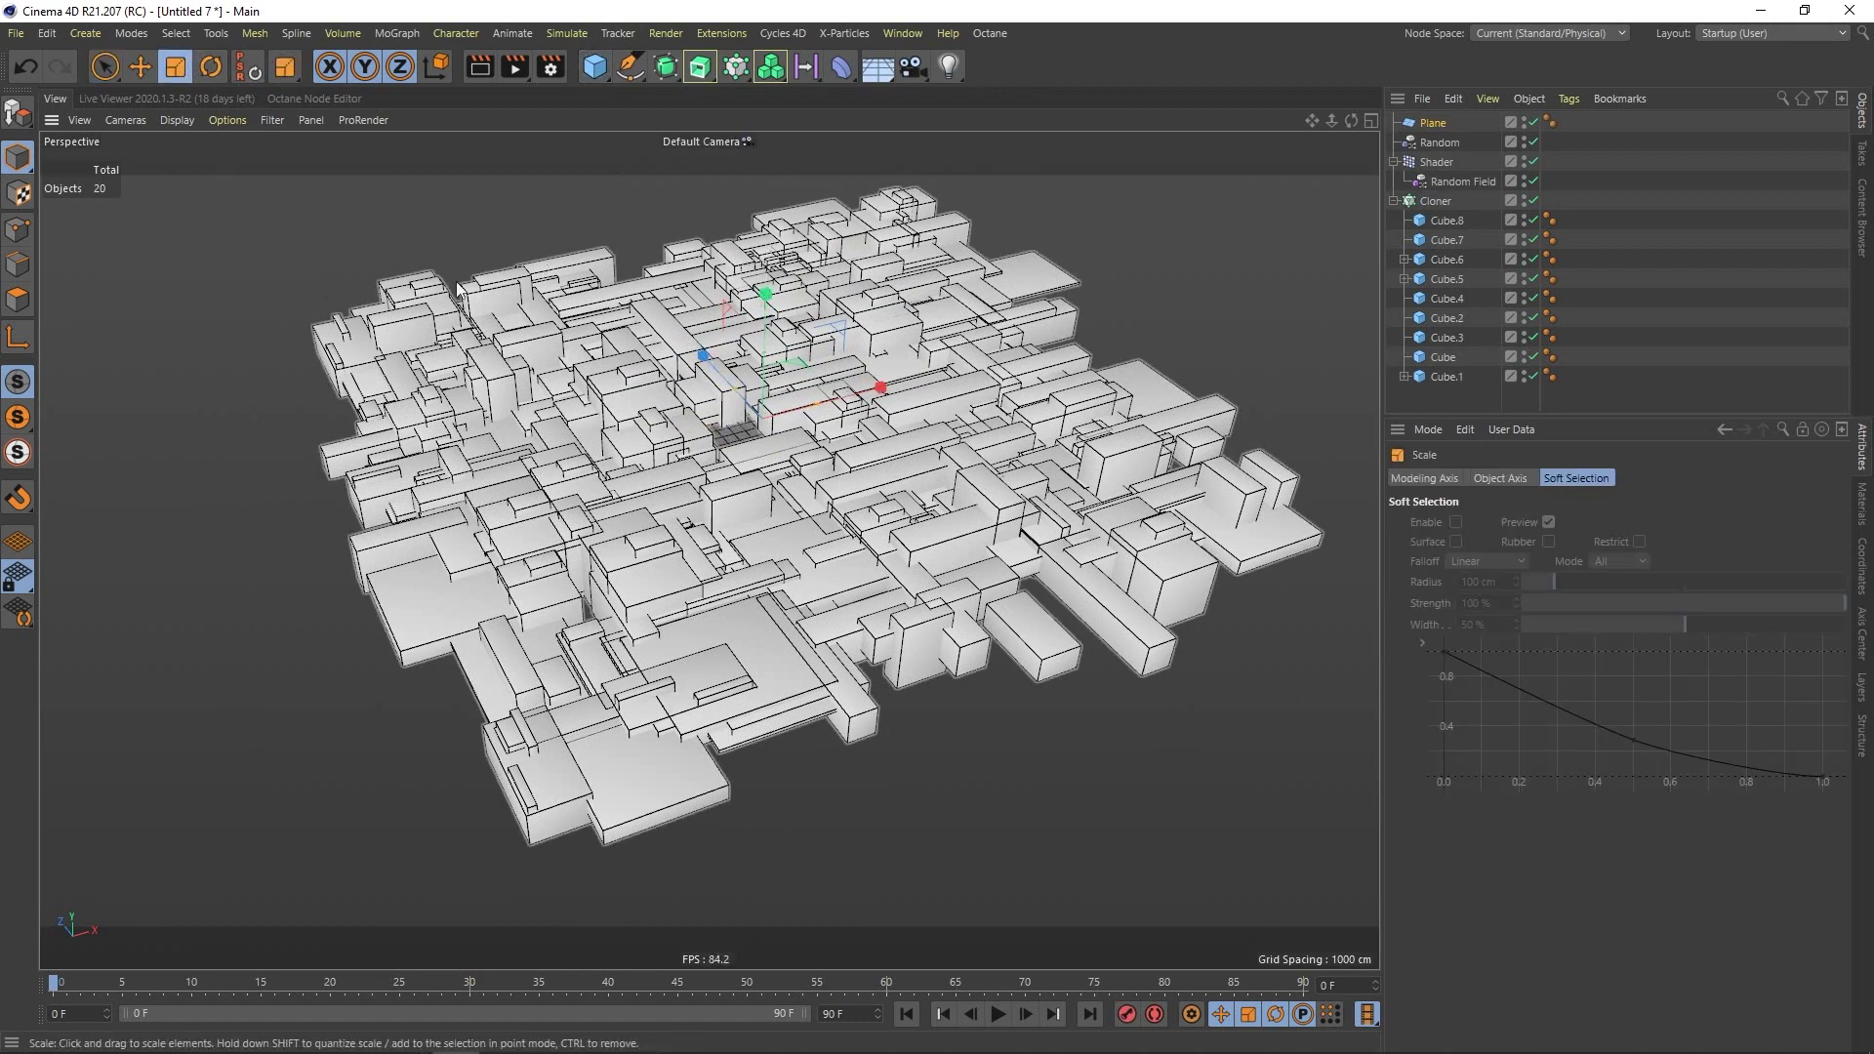
{"action": "left_click", "coordinate": [1431, 123]}
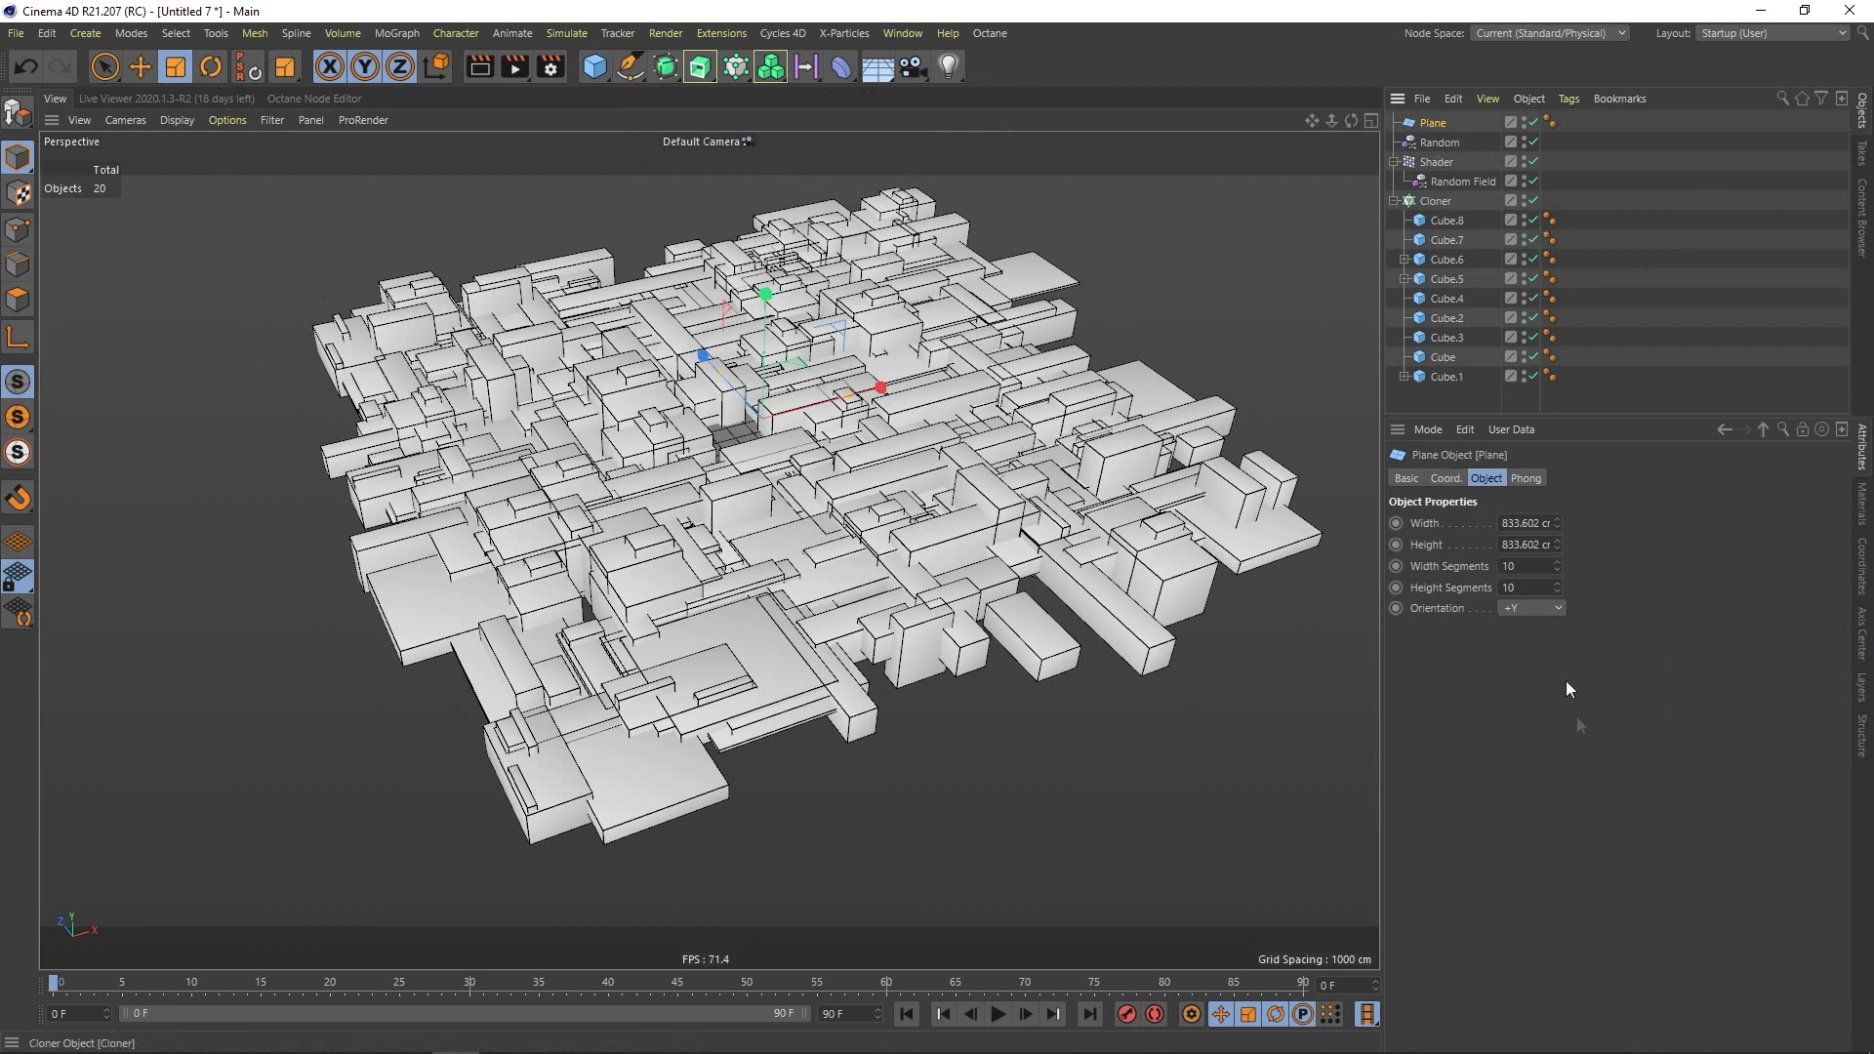
{"action": "left_click", "coordinate": [1524, 544]}
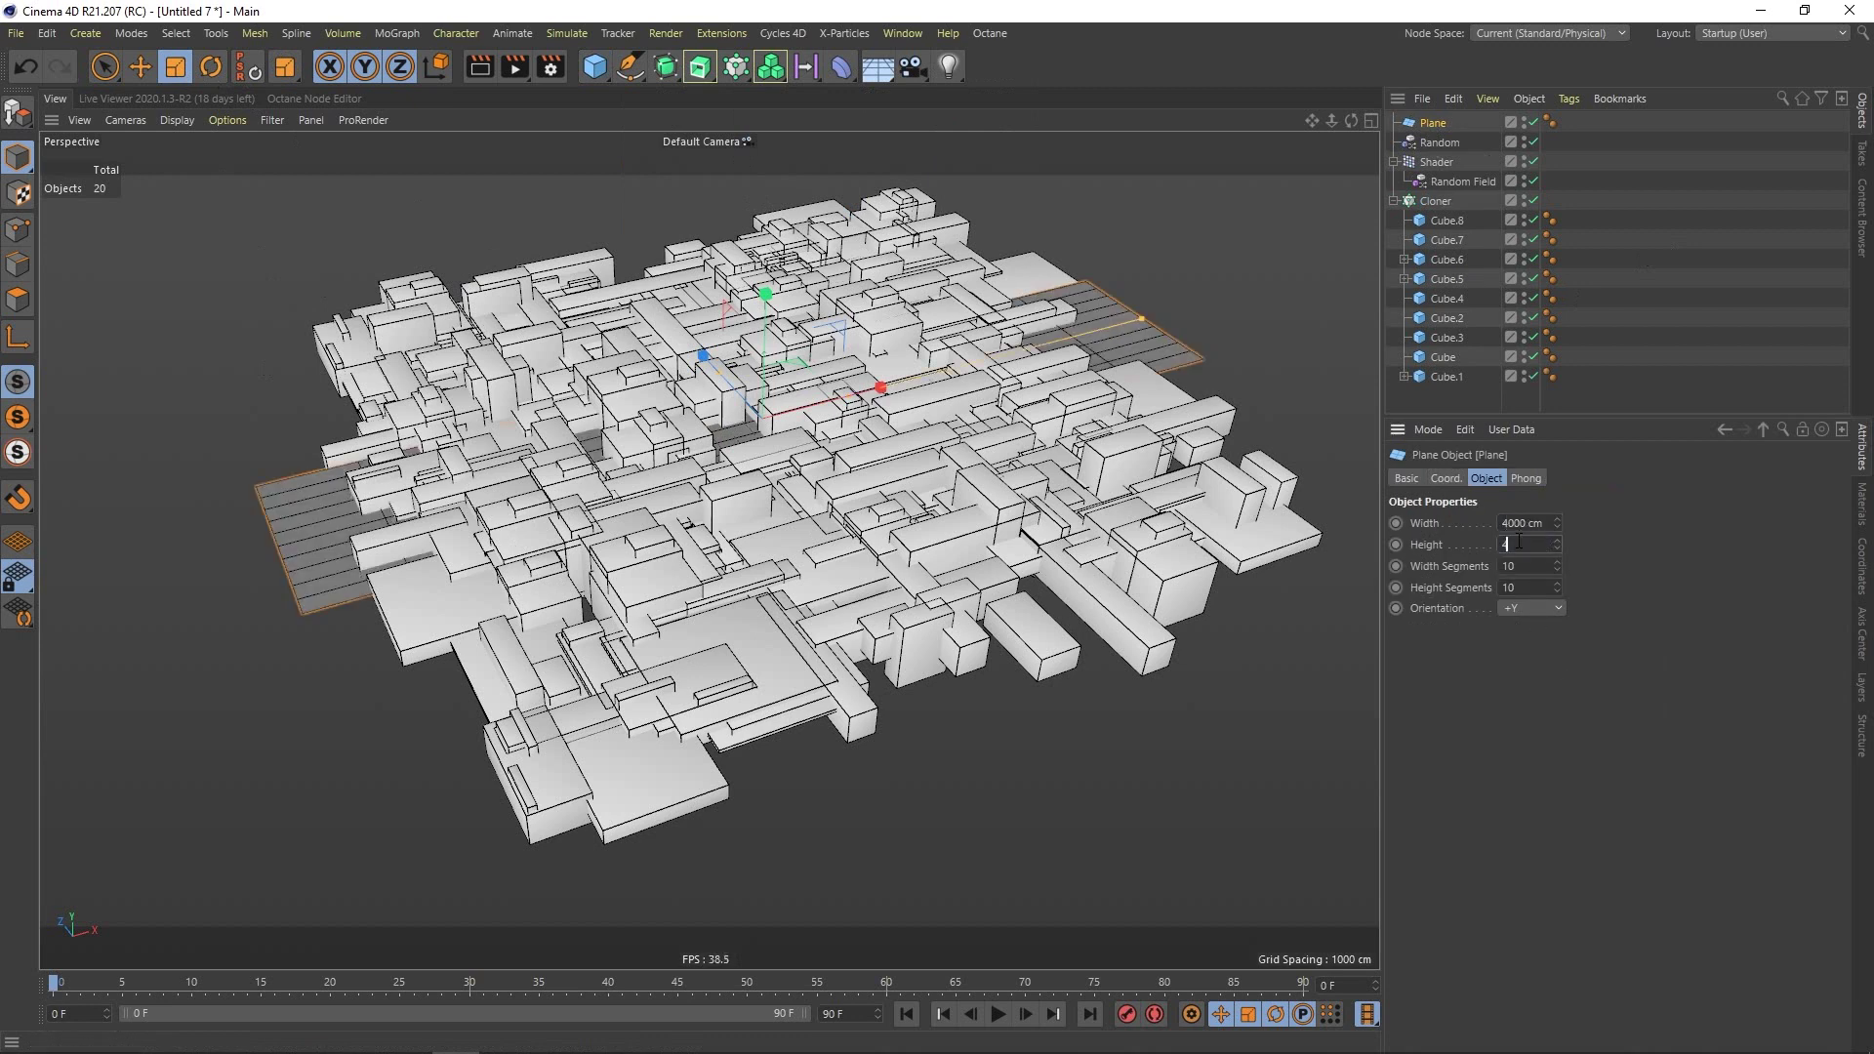
{"action": "type", "text": "00"}
{"action": "key", "text": "Return"}
{"action": "left_click_drag", "start_coordinate": [1112, 536], "coordinate": [986, 488], "text": "alt"}
Add a Cube among the blocks and stretch it horizontally into a platform about 1038 × 200 × 1366 cm.
{"action": "left_click", "coordinate": [904, 414]}
{"action": "scroll", "coordinate": [904, 414], "scroll_direction": "up", "scroll_amount": 5}
{"action": "left_click_drag", "start_coordinate": [735, 505], "coordinate": [878, 425], "text": "alt"}
{"action": "left_click_drag", "start_coordinate": [591, 72], "coordinate": [746, 92]}
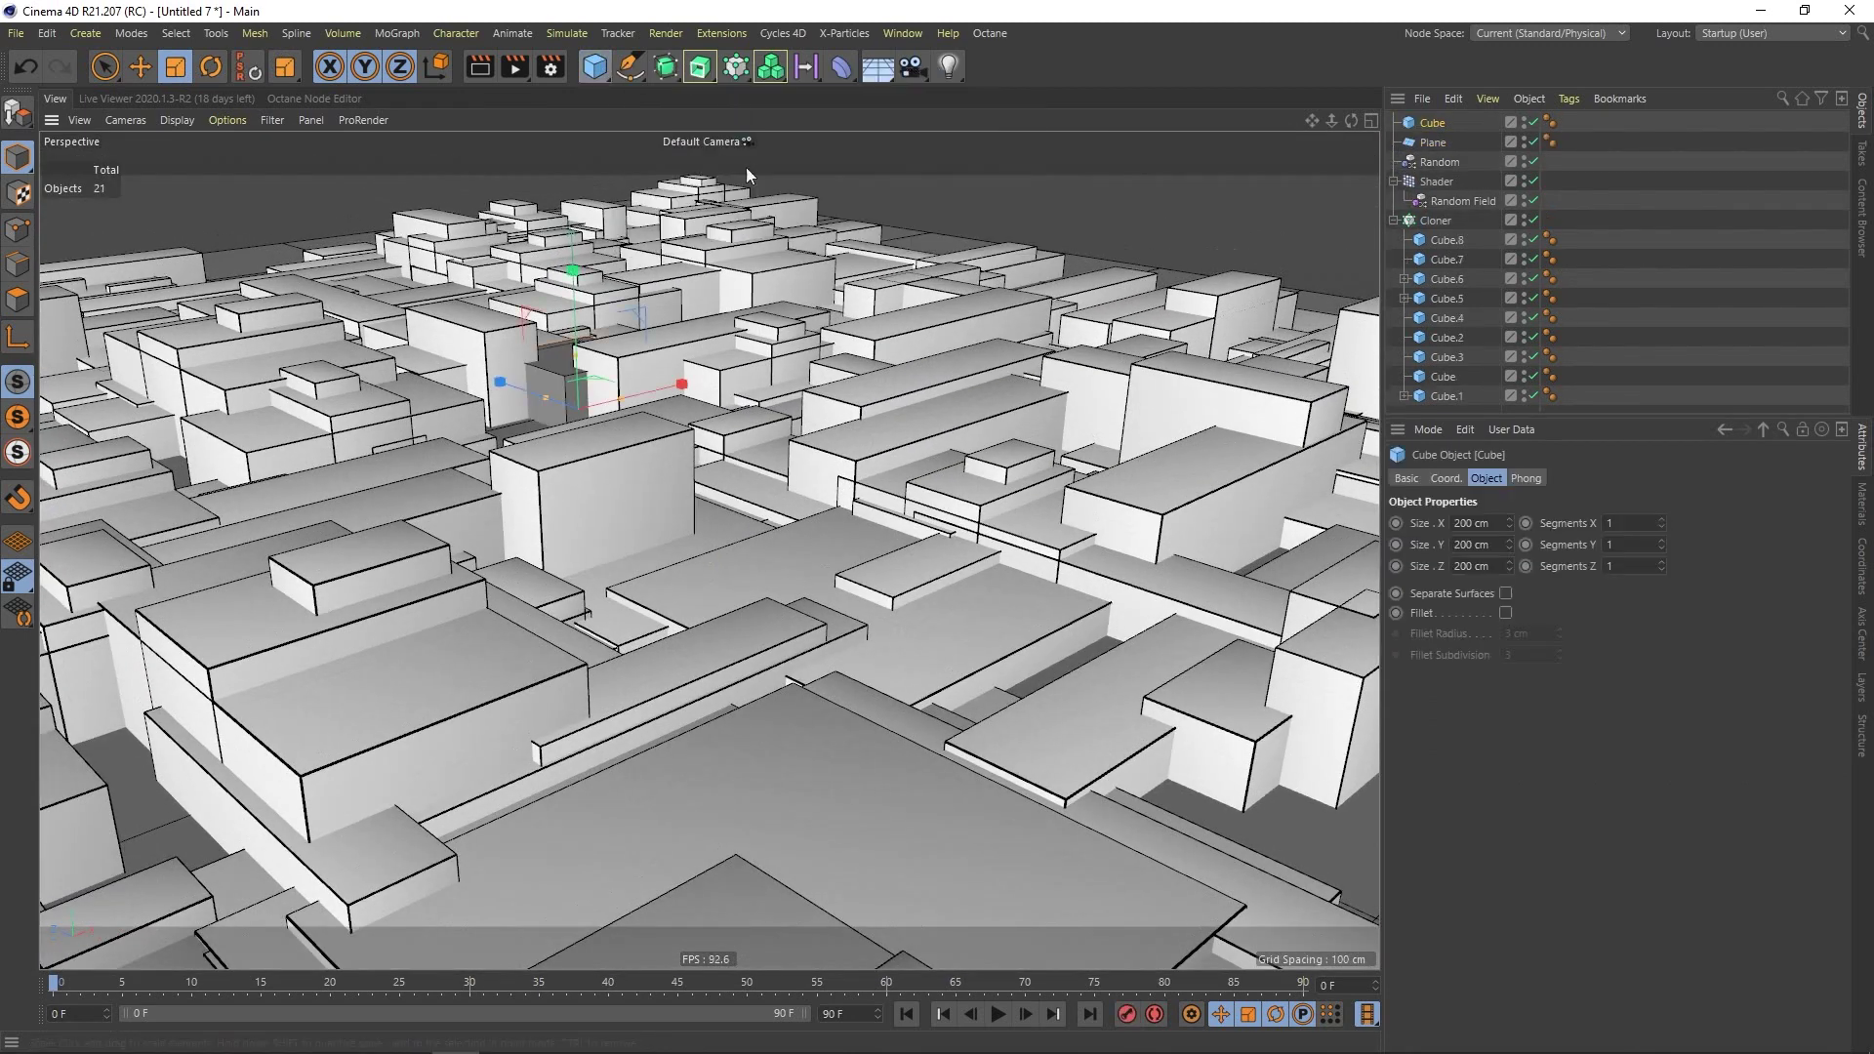
{"action": "left_click_drag", "start_coordinate": [713, 253], "coordinate": [530, 374], "text": "alt"}
{"action": "middle_click_drag", "start_coordinate": [530, 374], "coordinate": [730, 442], "text": "alt"}
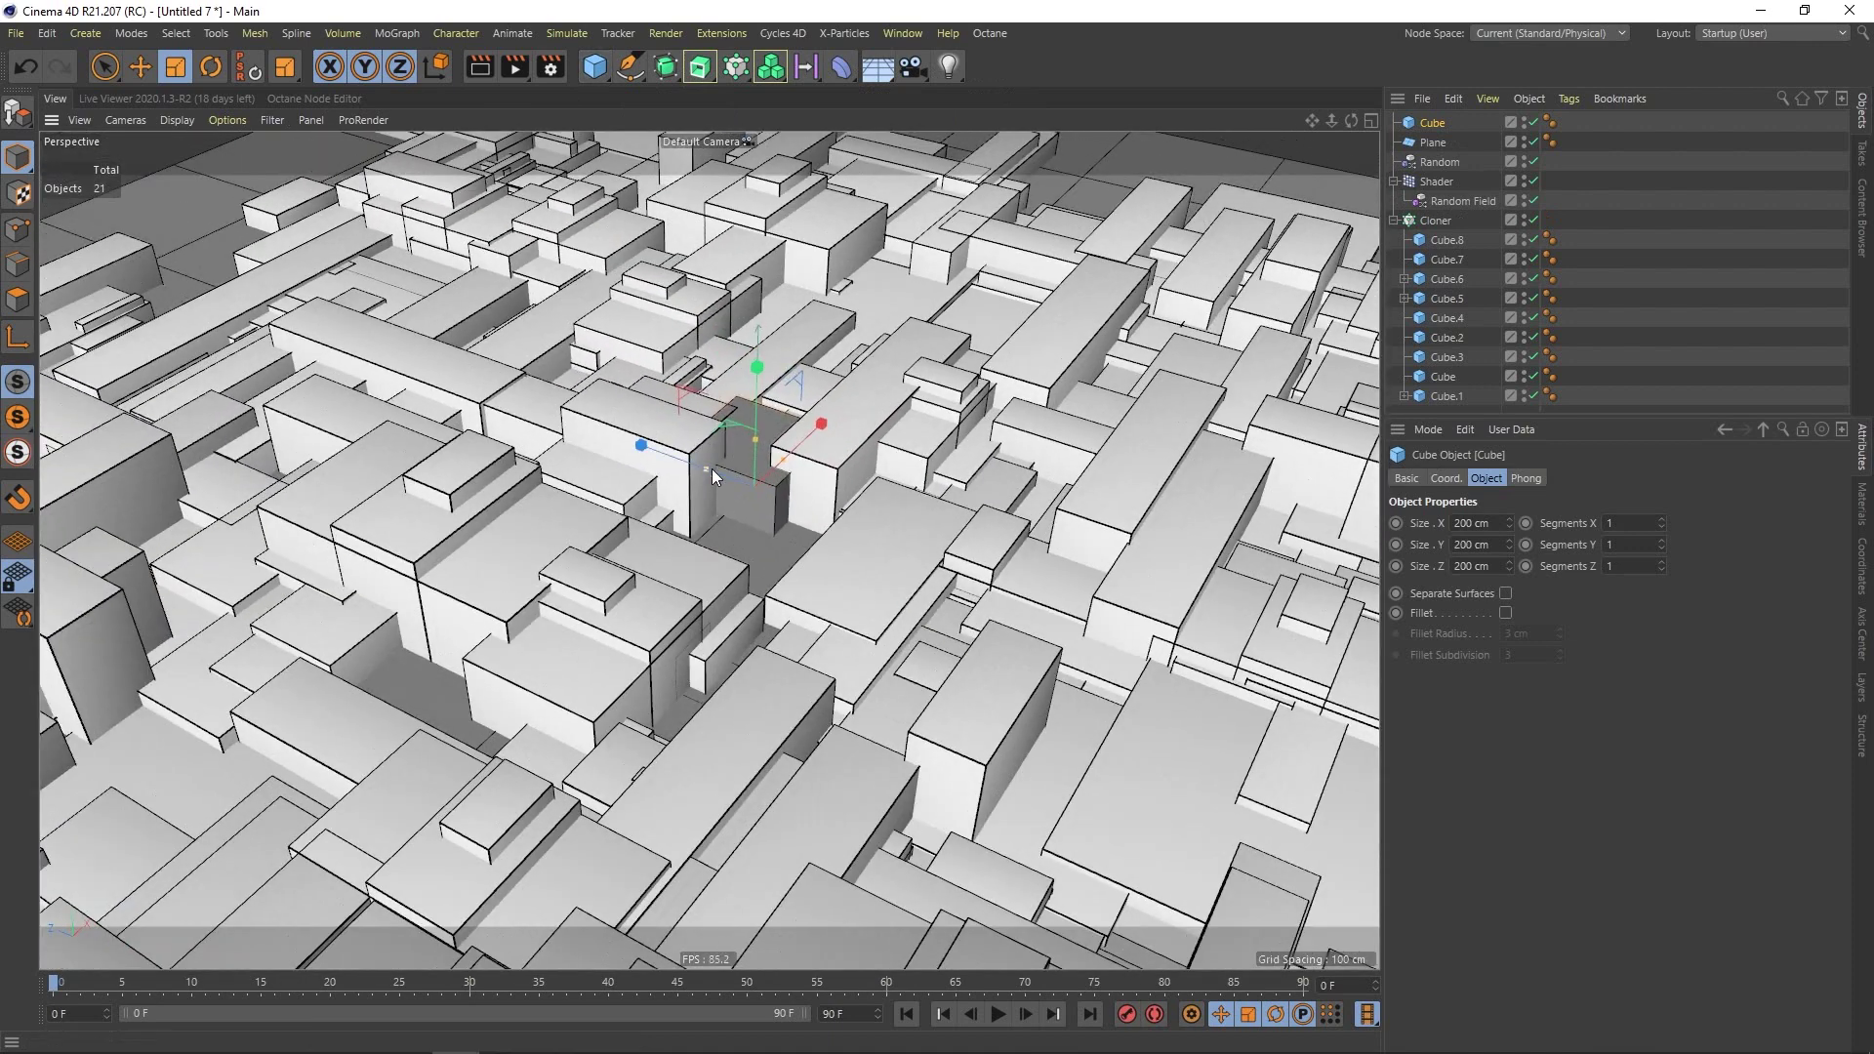
{"action": "left_click_drag", "start_coordinate": [711, 469], "coordinate": [621, 442]}
{"action": "left_click_drag", "start_coordinate": [755, 434], "coordinate": [840, 522], "text": "alt"}
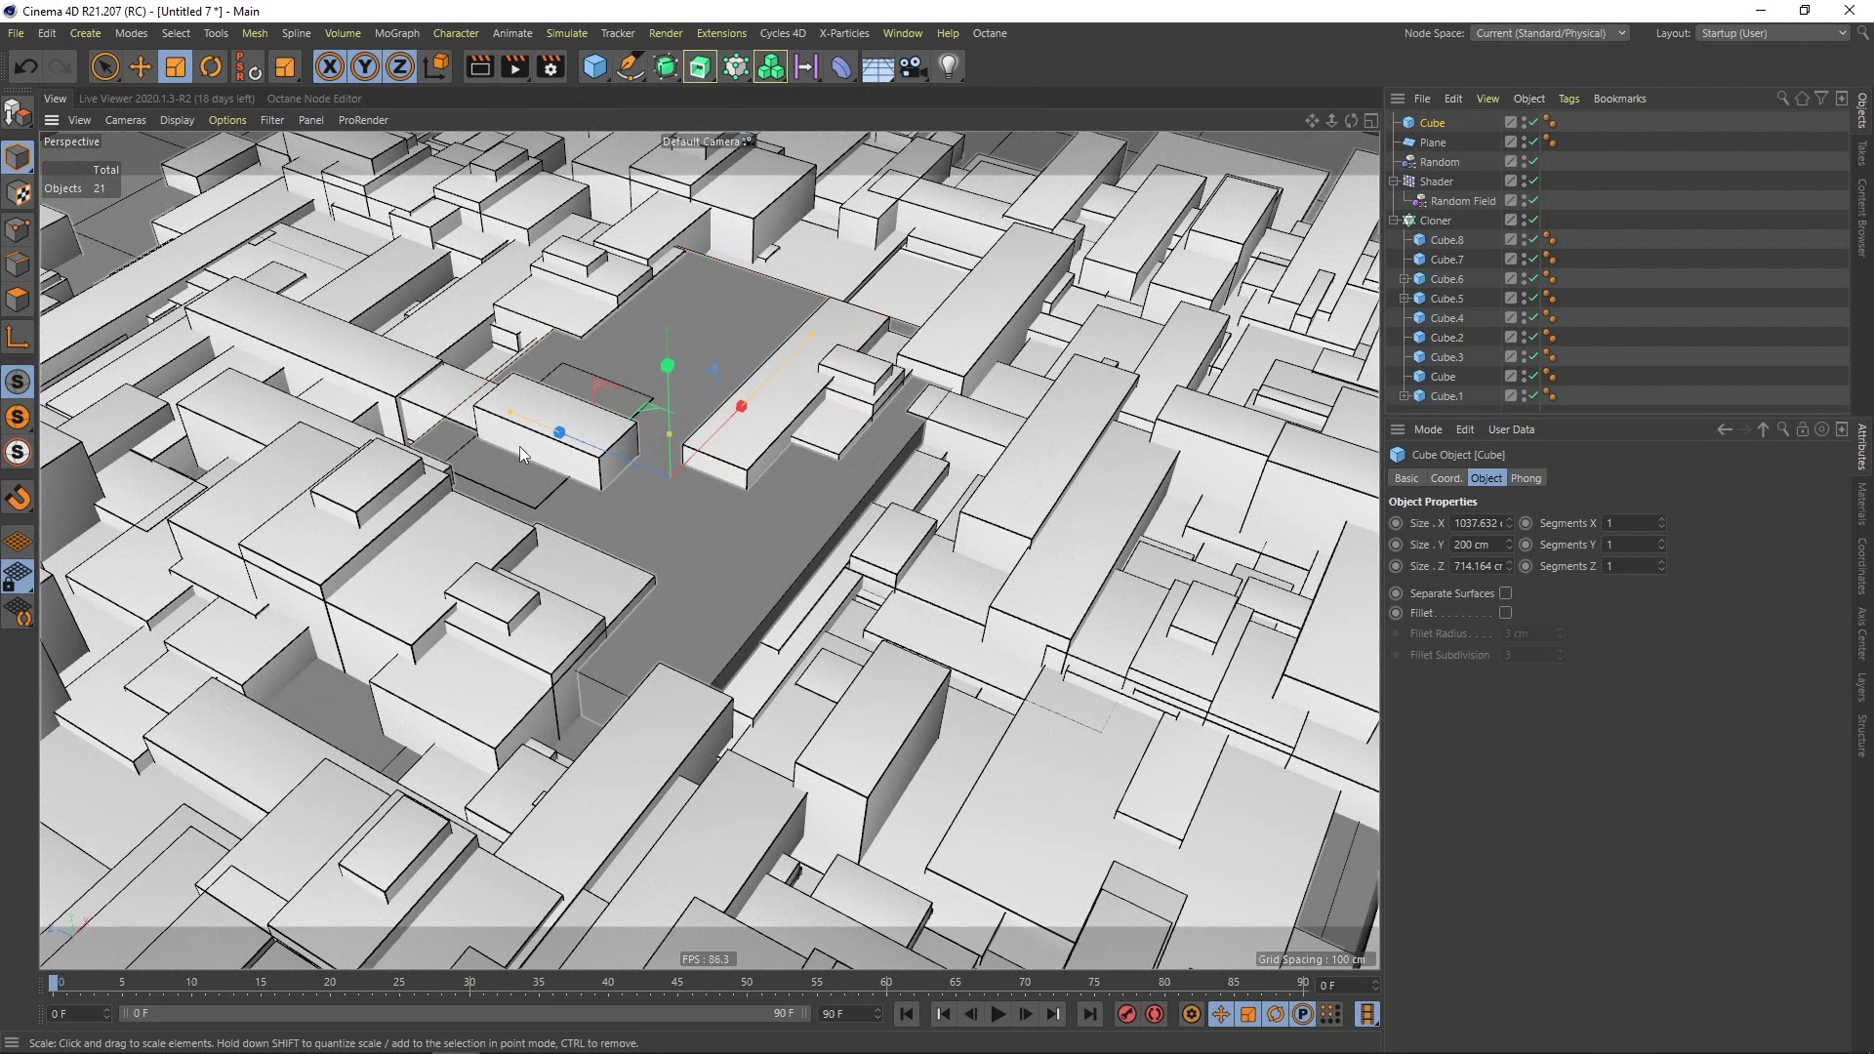
{"action": "left_click_drag", "start_coordinate": [560, 431], "coordinate": [410, 356]}
Raise only the platform cube vertically by about 31 cm among the surrounding blocks and deselect it.
{"action": "left_click", "coordinate": [114, 72]}
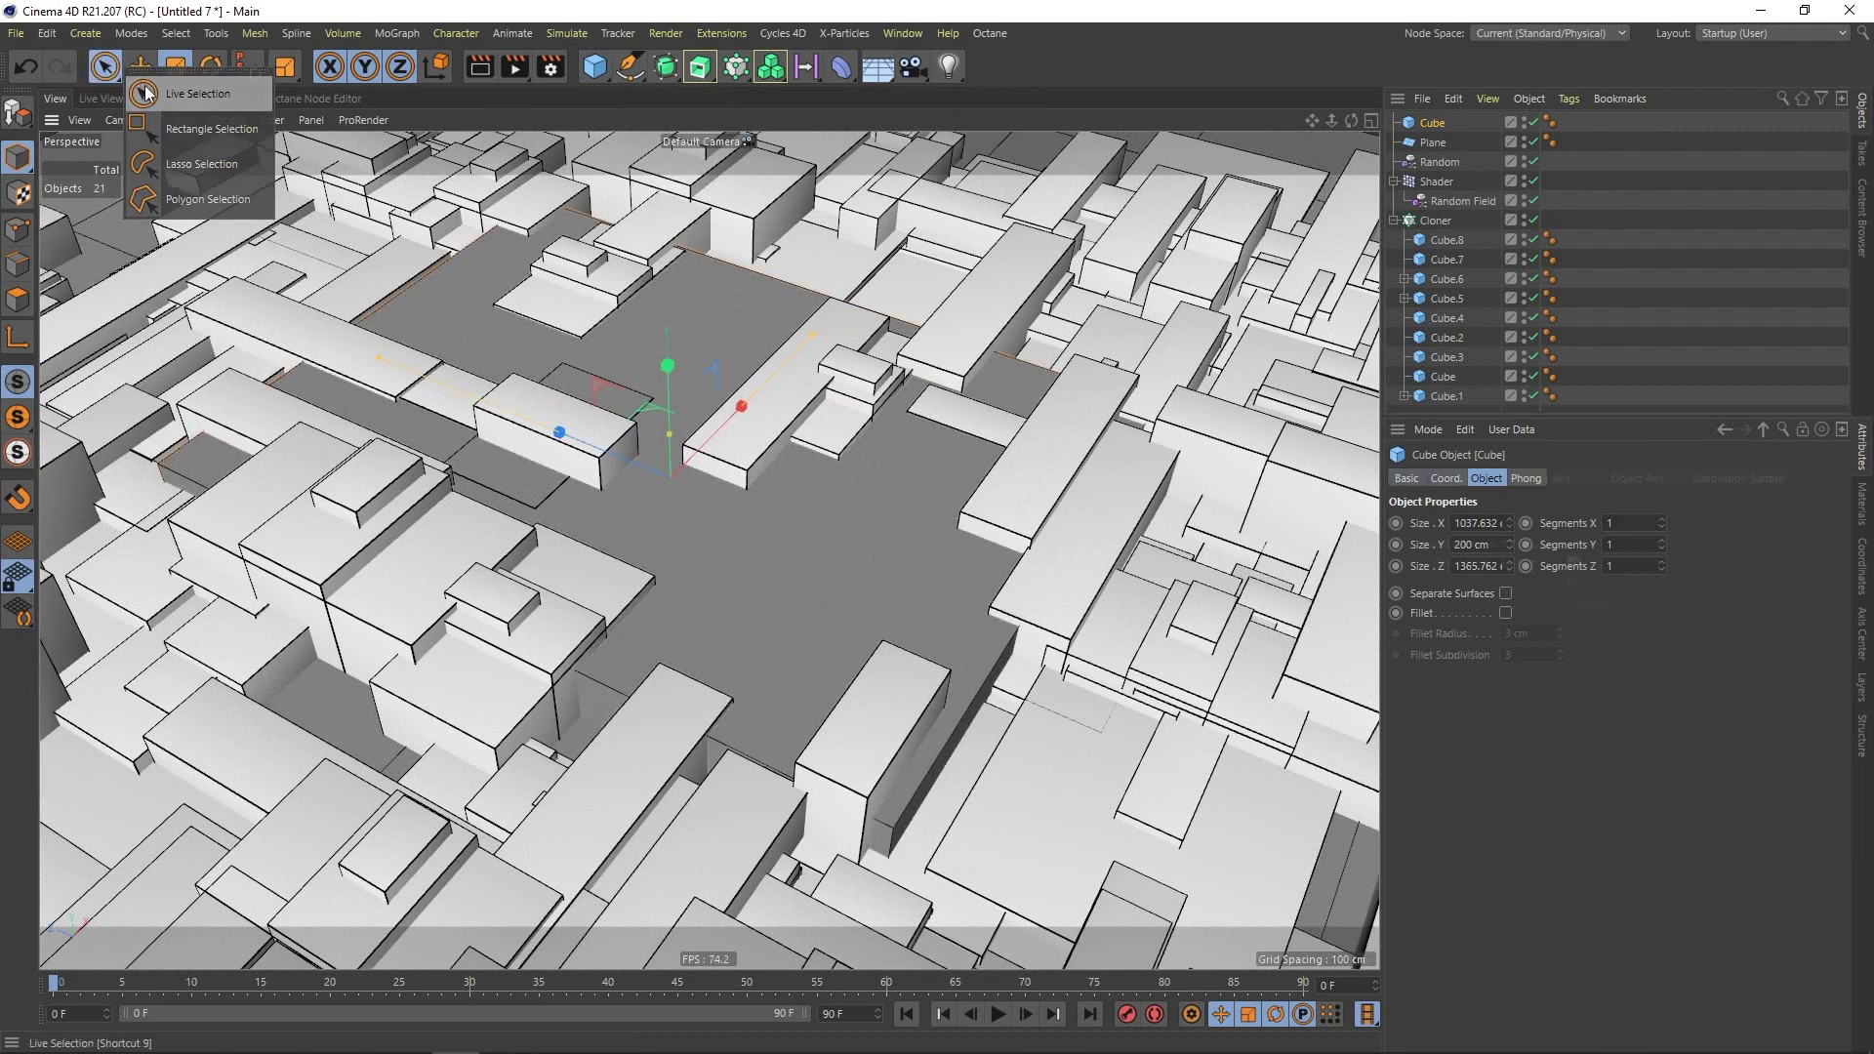
{"action": "left_click", "coordinate": [145, 91]}
{"action": "left_click", "coordinate": [1210, 809], "text": "shift"}
{"action": "left_click_drag", "start_coordinate": [732, 650], "coordinate": [693, 568], "text": "alt"}
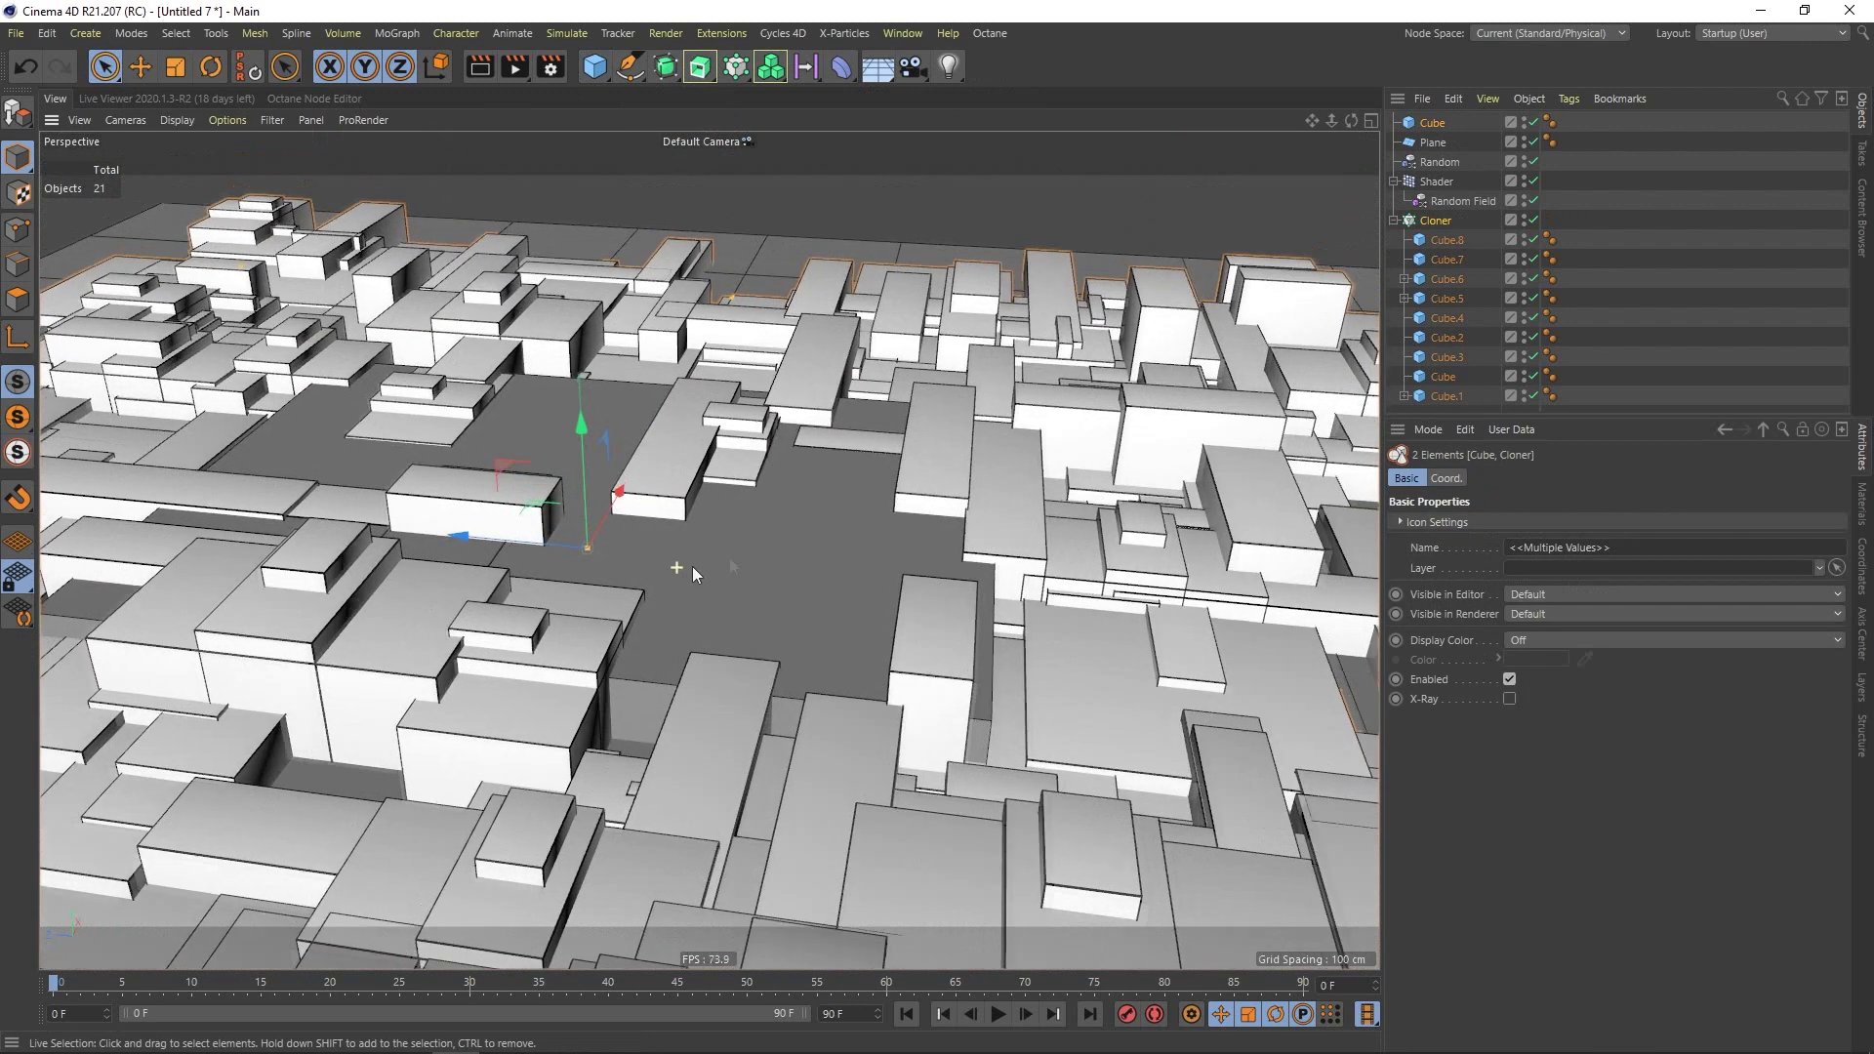
{"action": "right_click_drag", "start_coordinate": [693, 569], "coordinate": [801, 567], "text": "alt"}
{"action": "mouse_move", "coordinate": [515, 410]}
{"action": "left_mouse_down"}
{"action": "mouse_move", "coordinate": [525, 482]}
{"action": "mouse_move", "coordinate": [523, 390]}
{"action": "left_mouse_up"}
{"action": "key", "text": "ctrl+z"}
{"action": "key", "text": "ctrl+z"}
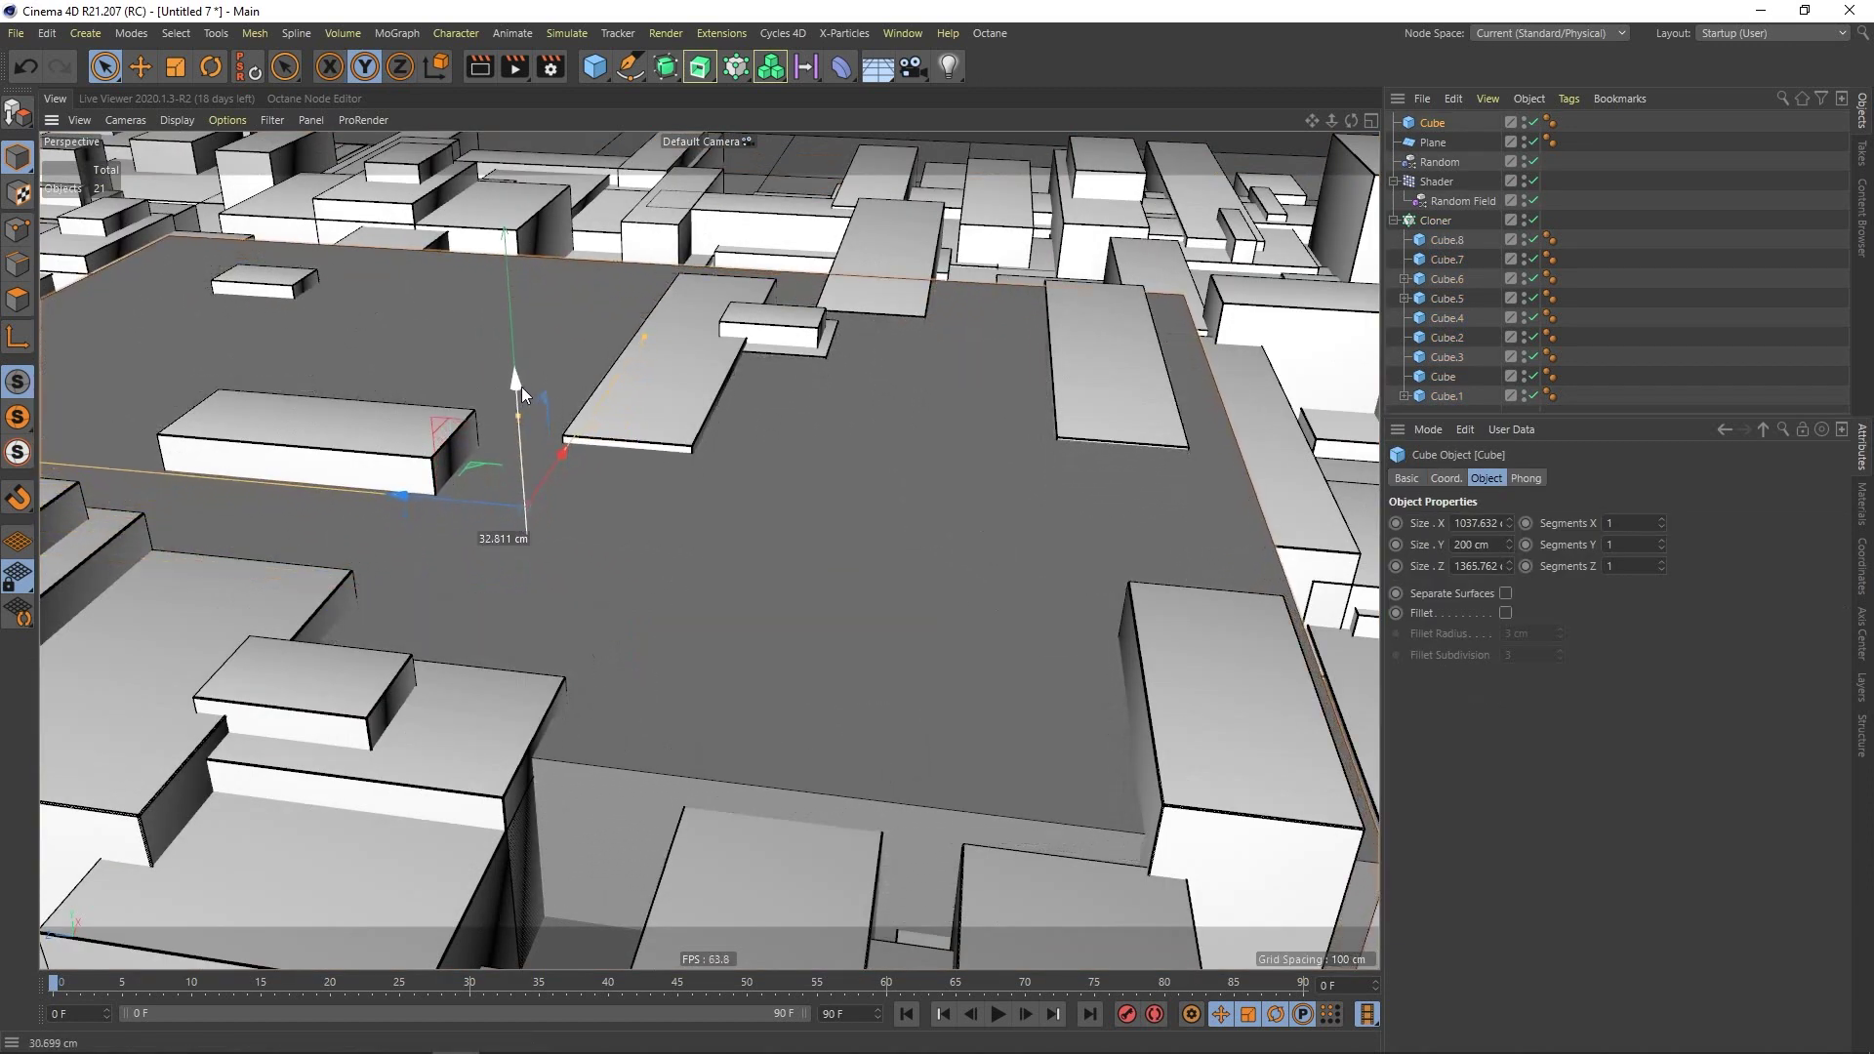
{"action": "left_click_drag", "start_coordinate": [521, 386], "coordinate": [521, 390]}
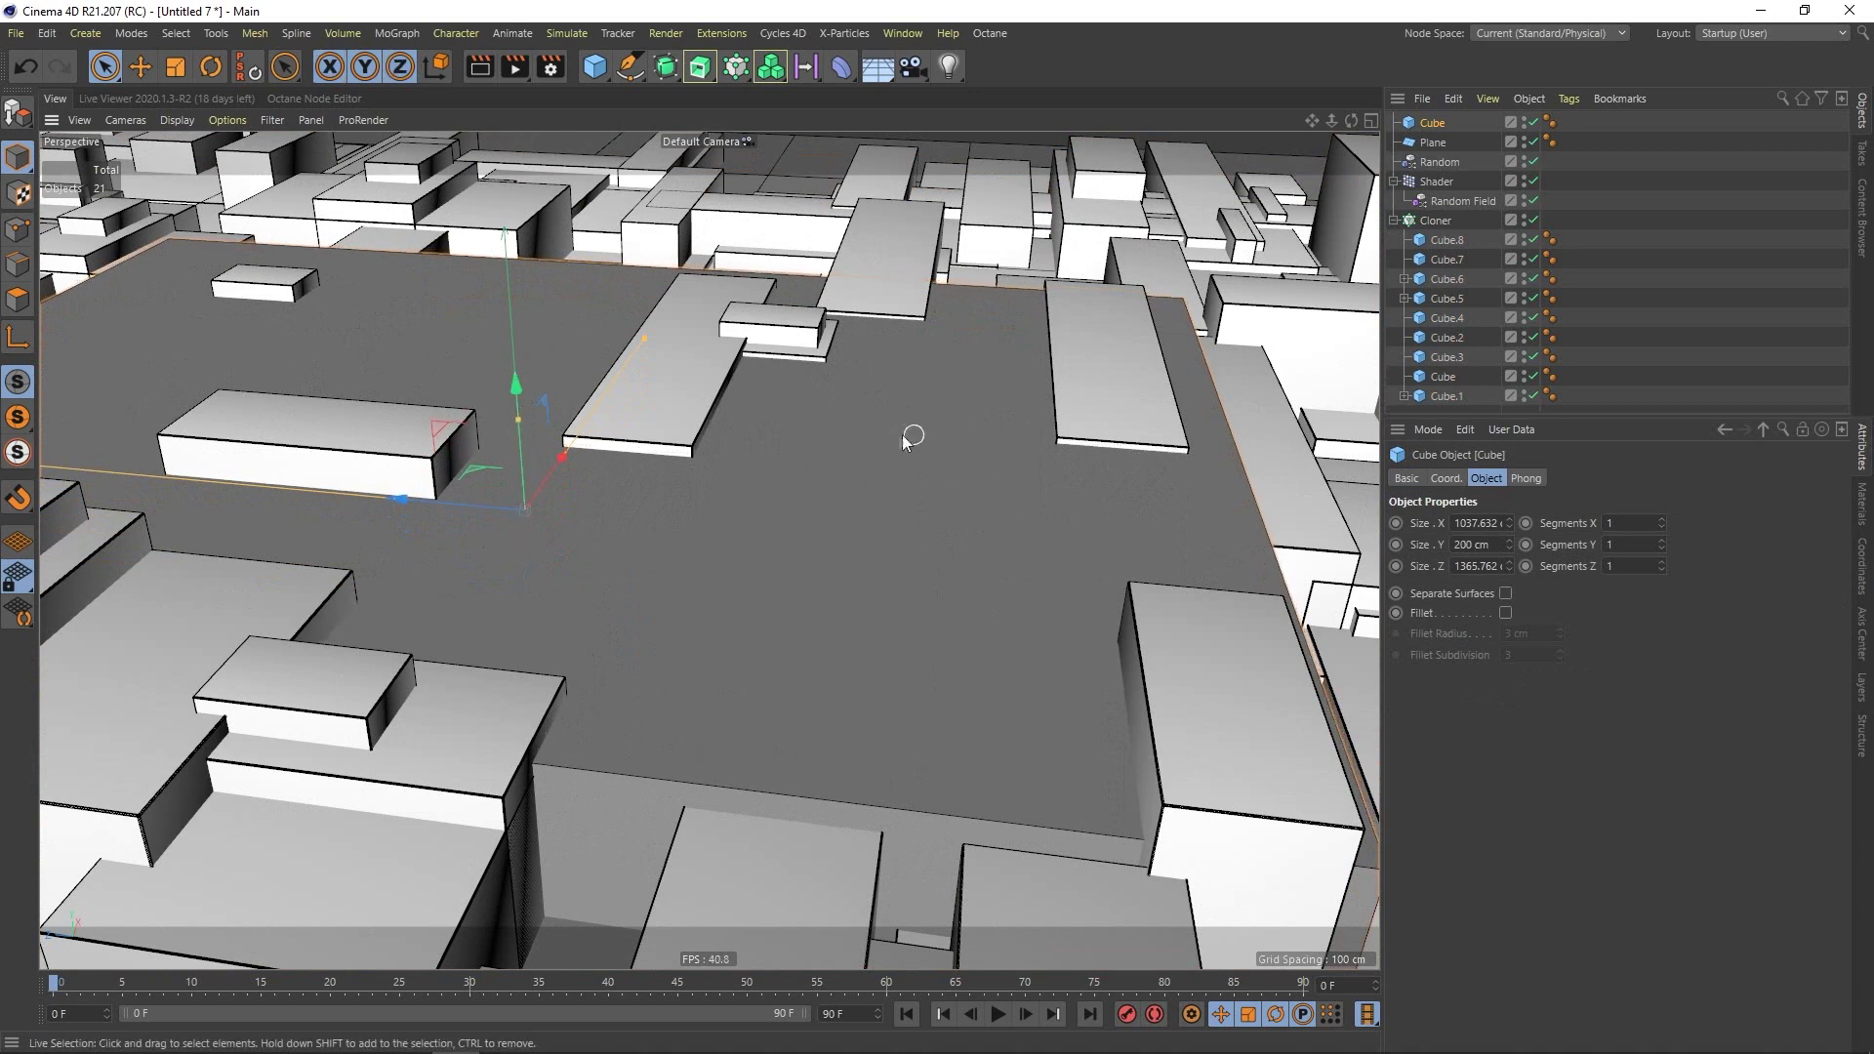
{"action": "left_click", "coordinate": [1618, 289]}
Duplicate the platform cube.
{"action": "left_click_drag", "start_coordinate": [717, 527], "coordinate": [589, 517], "text": "alt"}
{"action": "scroll", "coordinate": [886, 599], "scroll_direction": "down", "scroll_amount": 5}
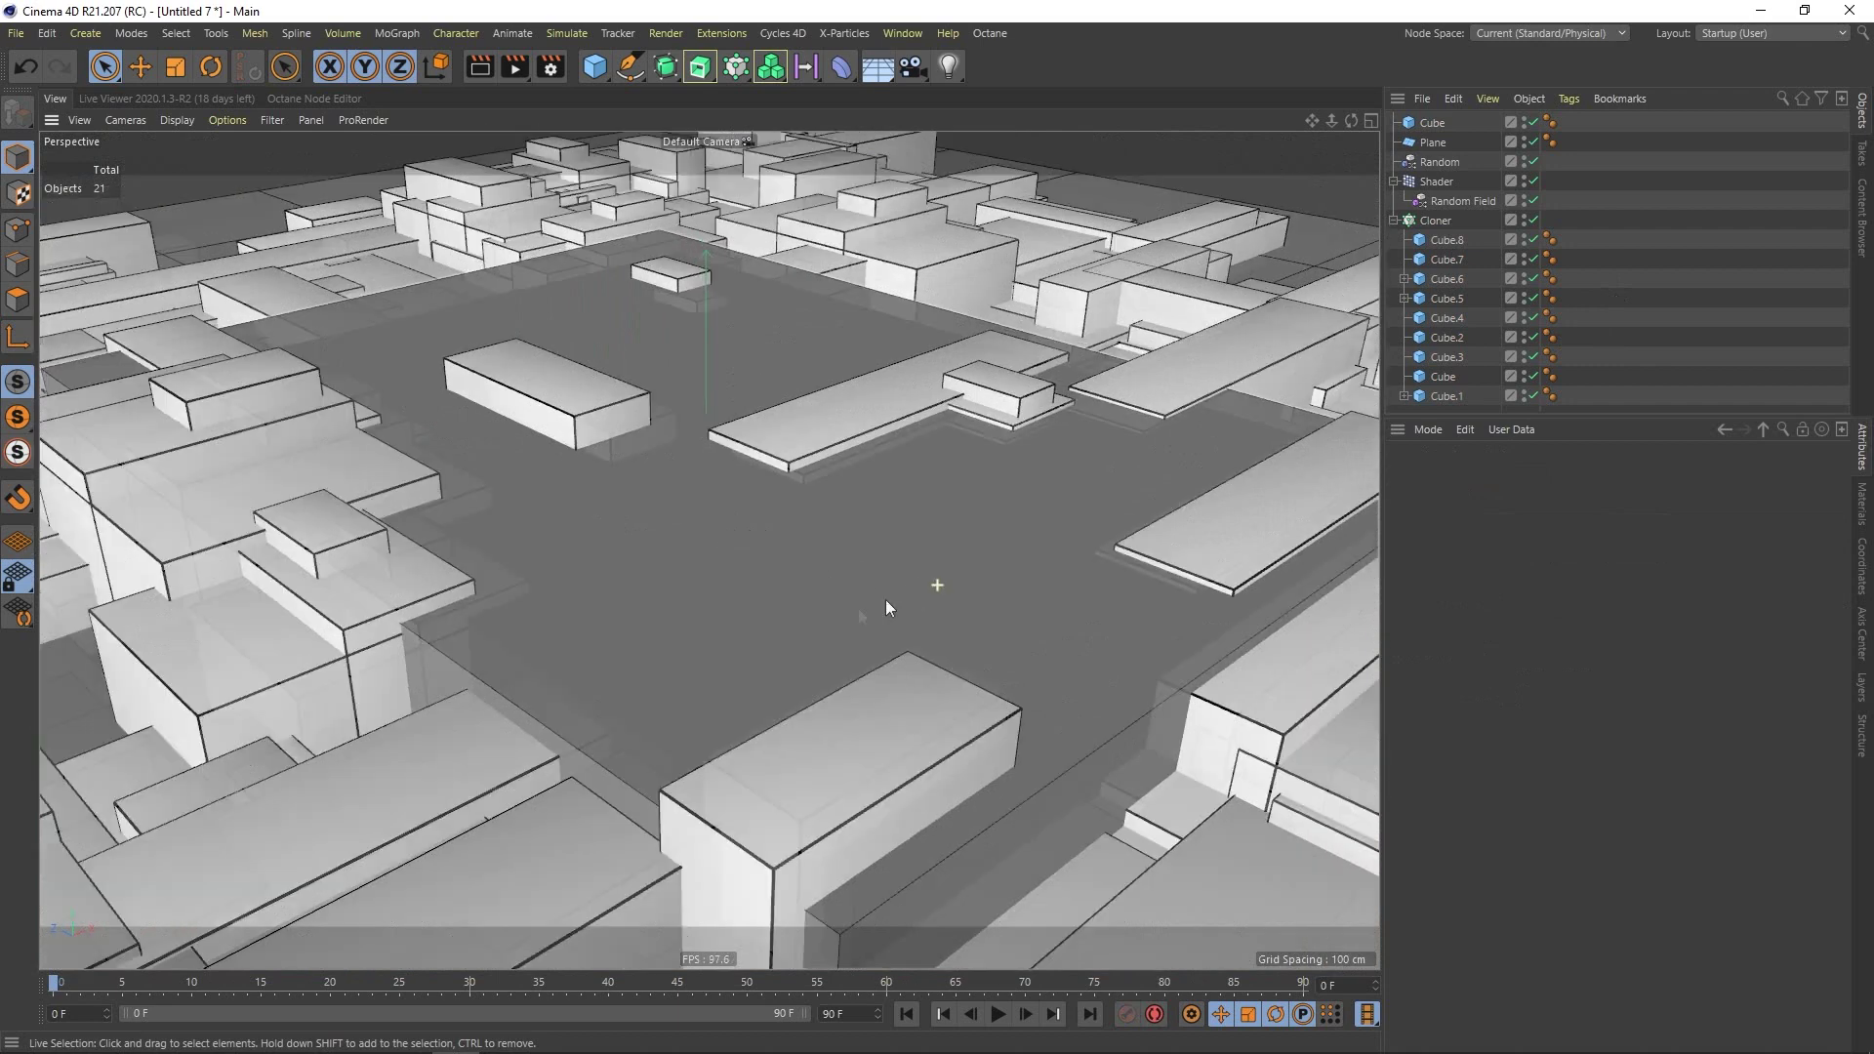
{"action": "middle_click_drag", "start_coordinate": [883, 603], "coordinate": [740, 501], "text": "alt"}
{"action": "left_click_drag", "start_coordinate": [787, 520], "coordinate": [711, 461], "text": "alt"}
{"action": "left_click", "coordinate": [711, 461]}
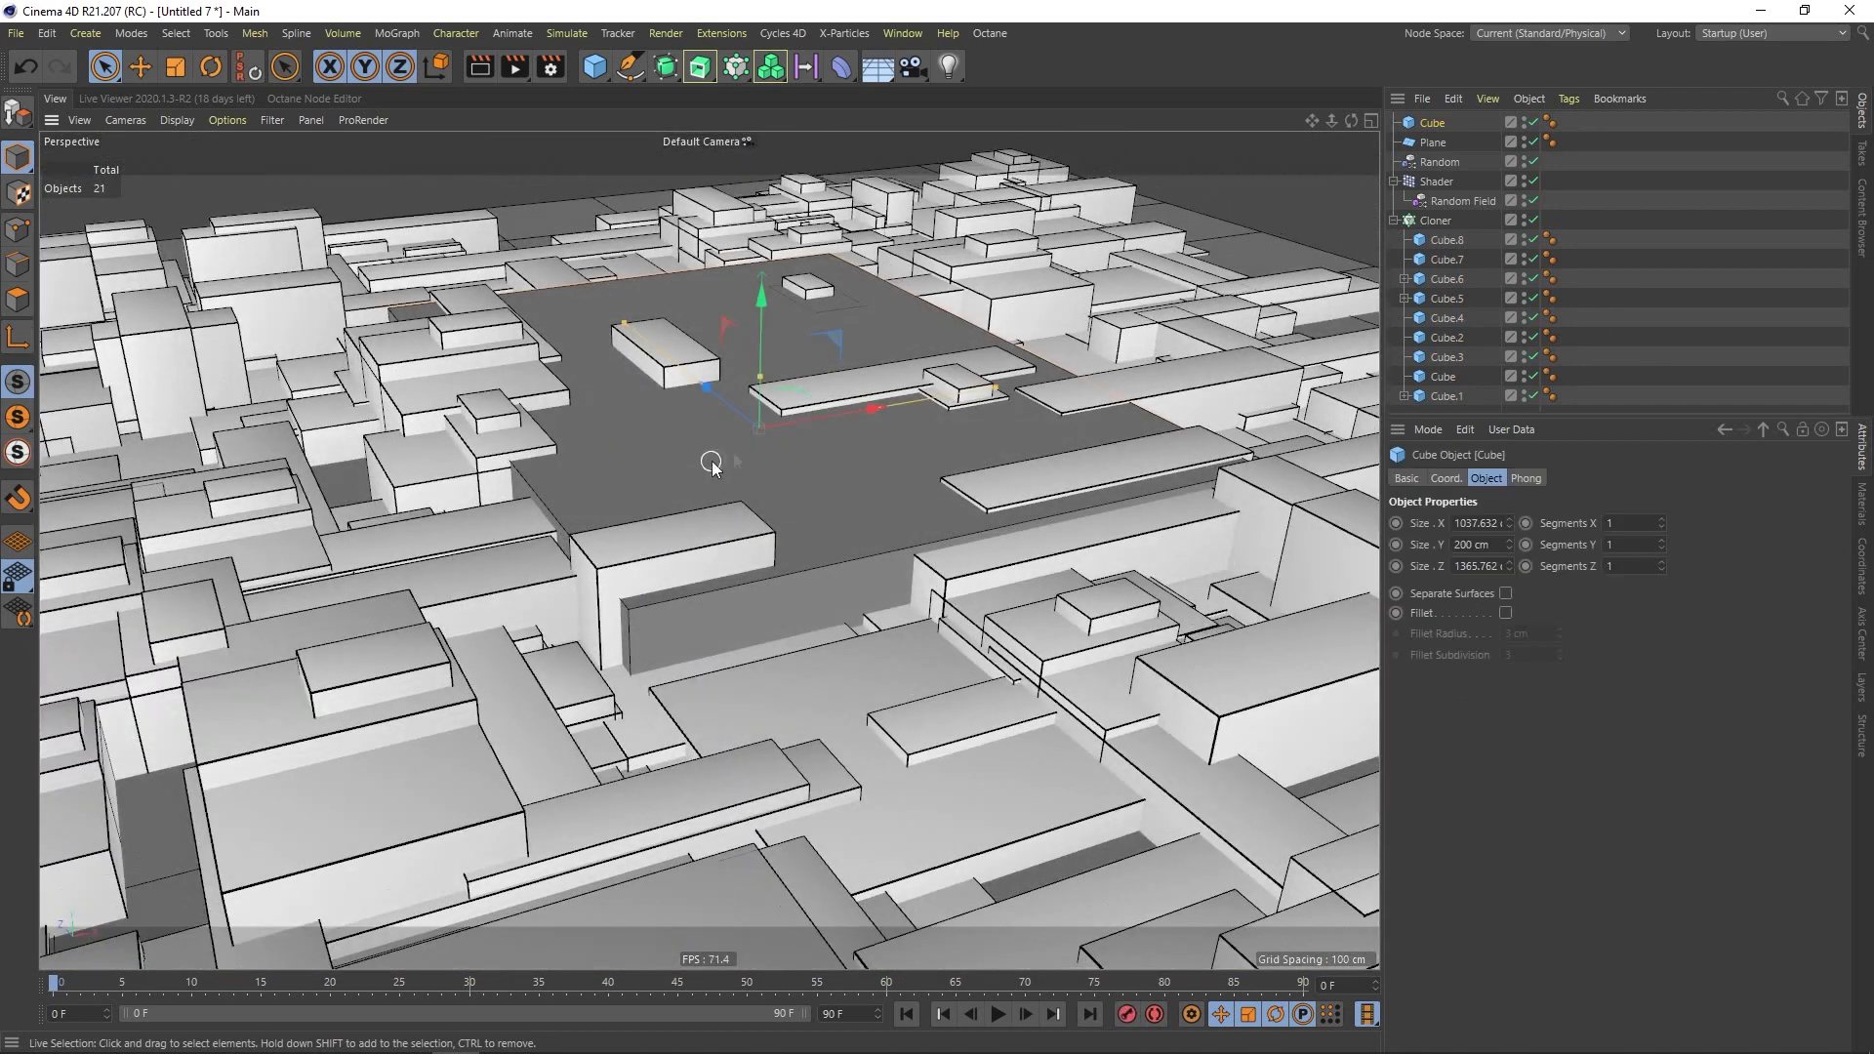
{"action": "left_click_drag", "start_coordinate": [1448, 124], "coordinate": [1435, 119], "text": "ctrl"}
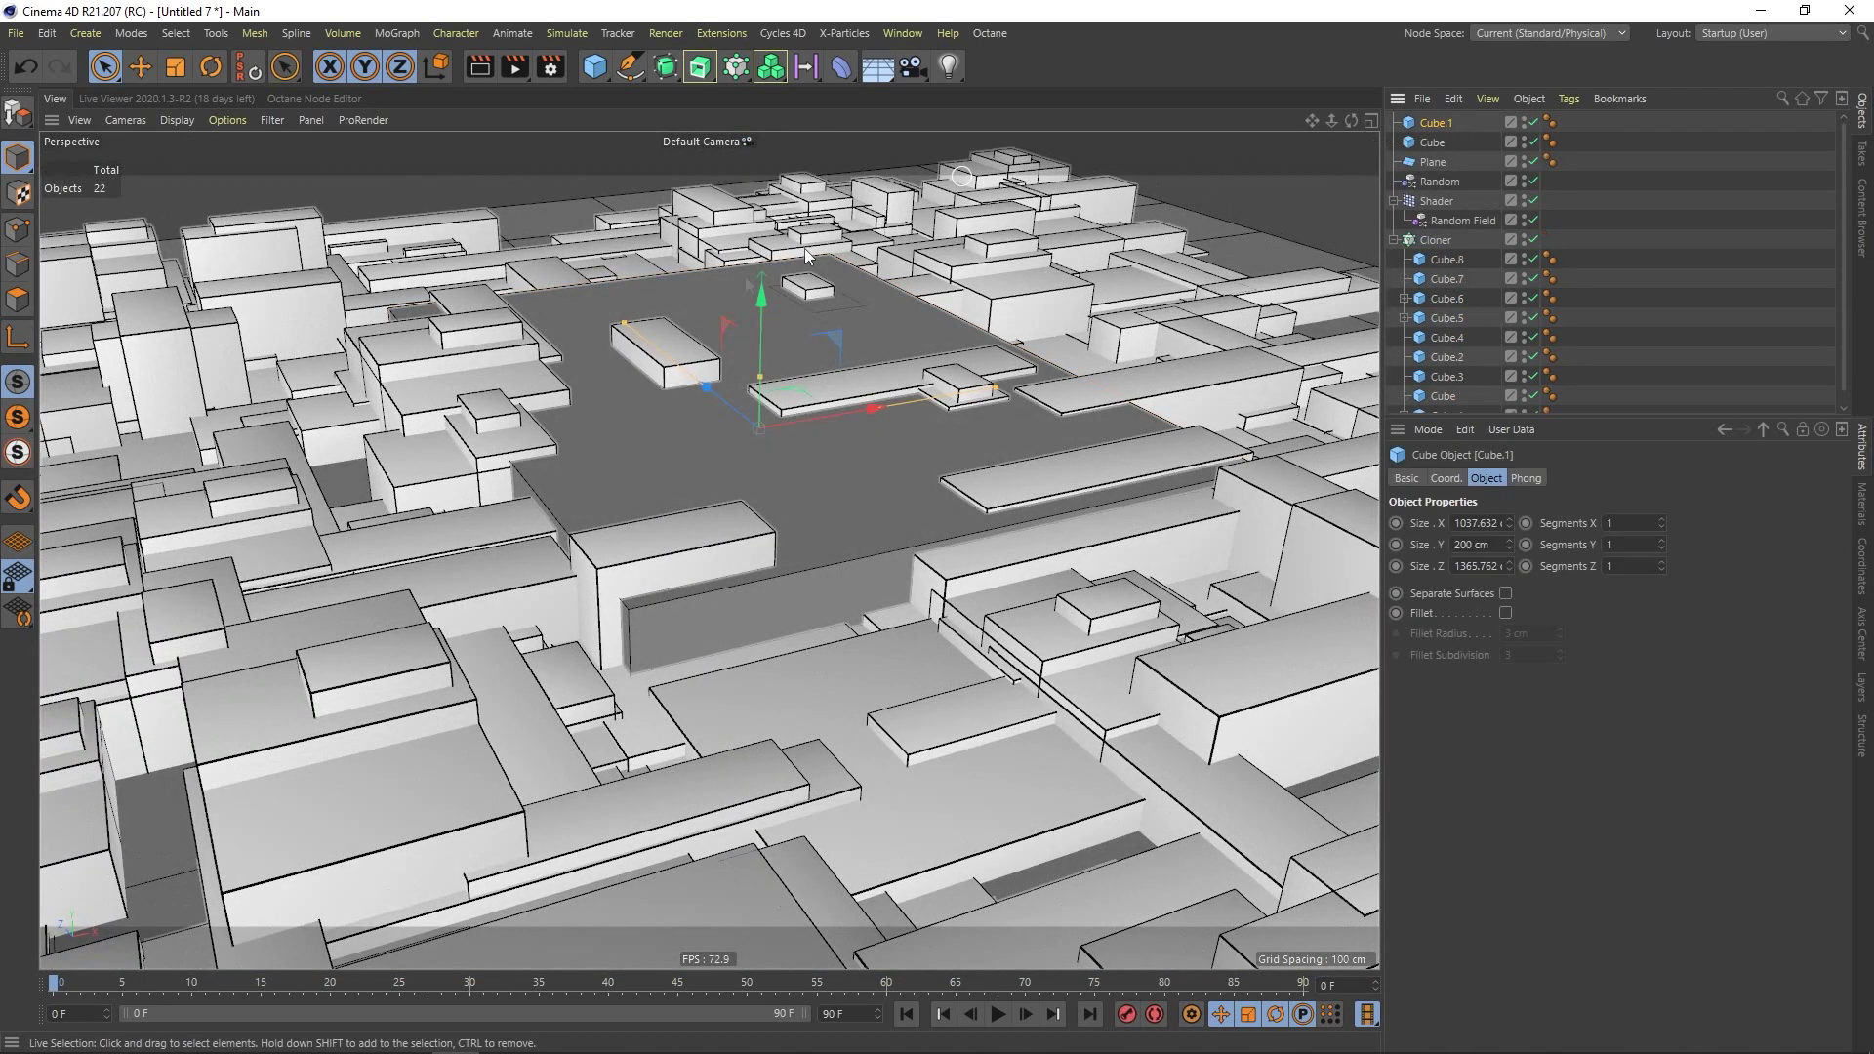
Resize the duplicated platform and stack another copy on it as a smaller block about 585 × 200 × 327 cm.
{"action": "mouse_move", "coordinate": [623, 324]}
{"action": "left_mouse_down"}
{"action": "mouse_move", "coordinate": [707, 396]}
{"action": "mouse_move", "coordinate": [765, 321]}
{"action": "mouse_move", "coordinate": [640, 303]}
{"action": "mouse_move", "coordinate": [676, 250]}
{"action": "mouse_move", "coordinate": [643, 298]}
{"action": "left_mouse_up"}
{"action": "mouse_move", "coordinate": [898, 284]}
{"action": "left_mouse_down"}
{"action": "mouse_move", "coordinate": [802, 296]}
{"action": "mouse_move", "coordinate": [863, 278]}
{"action": "left_mouse_up"}
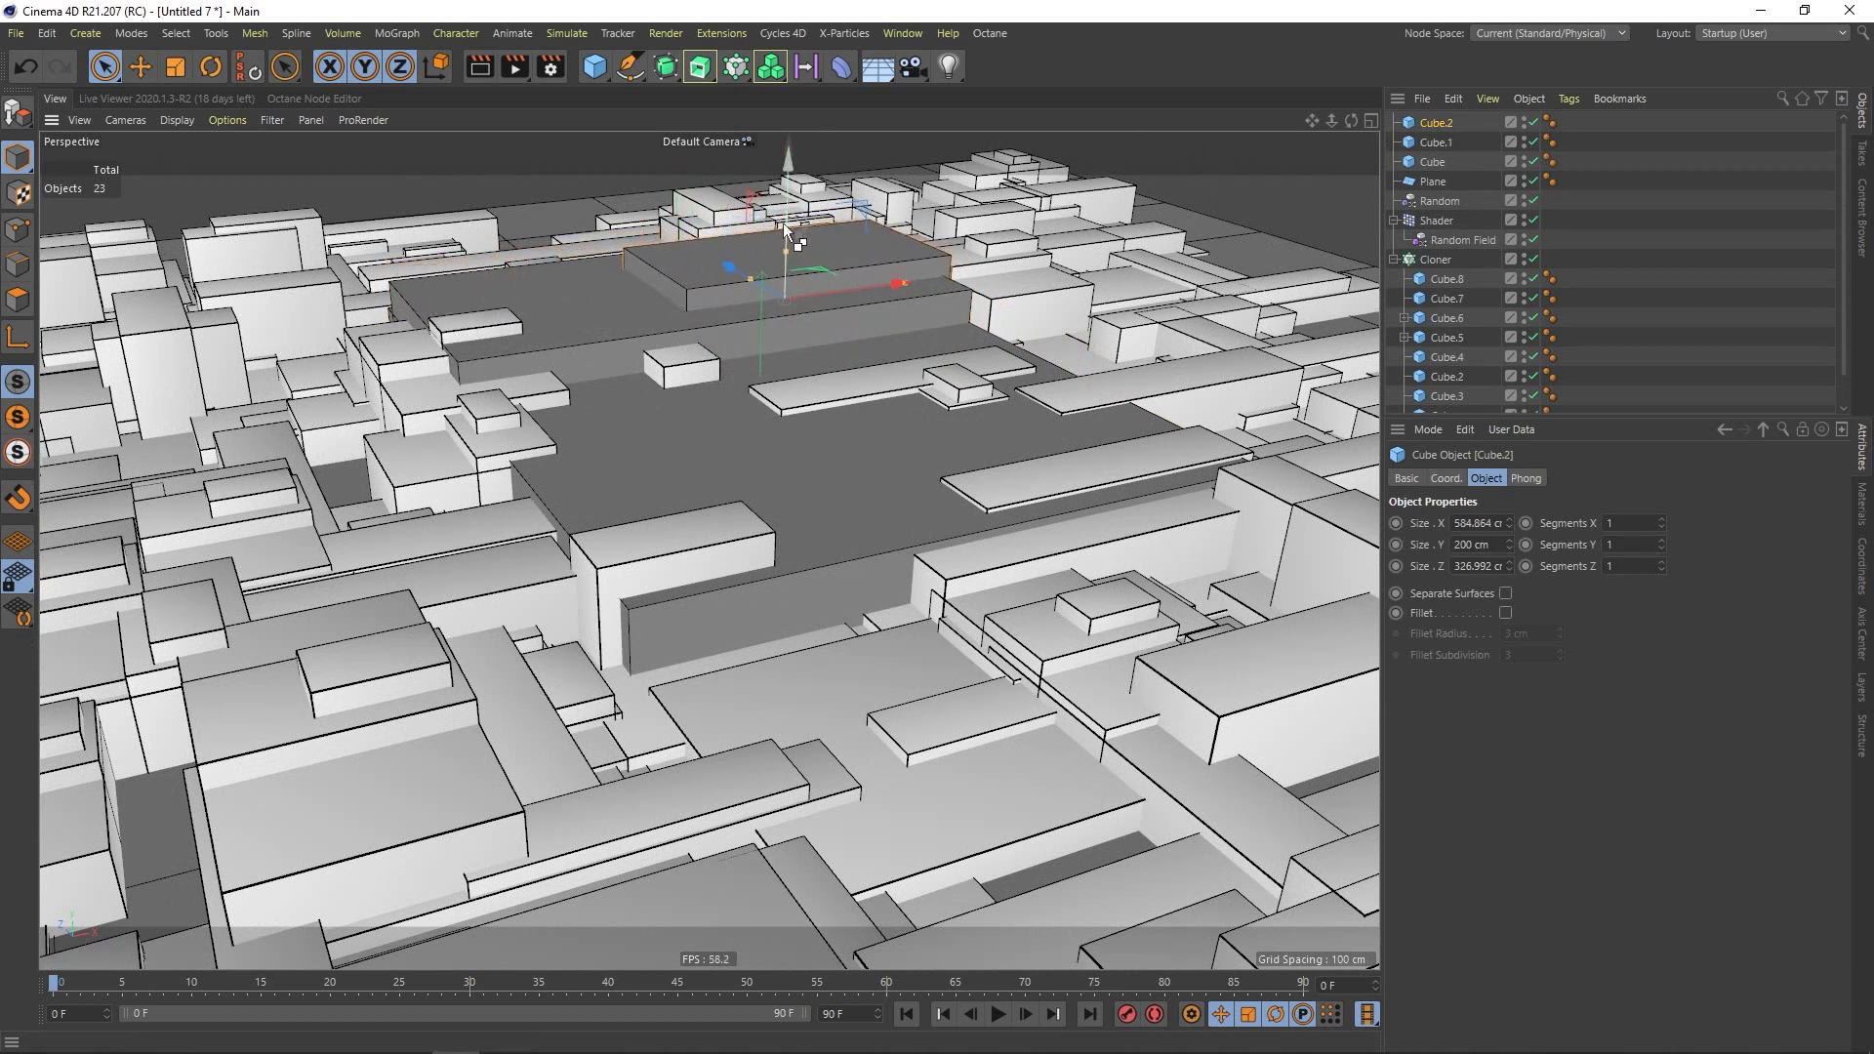
Duplicate the stacked block upward, narrow the copy to about 415 cm and raise its height to about 341 cm as a tower.
{"action": "left_click_drag", "start_coordinate": [783, 222], "coordinate": [784, 149], "text": "ctrl"}
{"action": "left_click_drag", "start_coordinate": [908, 209], "coordinate": [872, 214]}
{"action": "middle_click_drag", "start_coordinate": [790, 216], "coordinate": [806, 256], "text": "alt"}
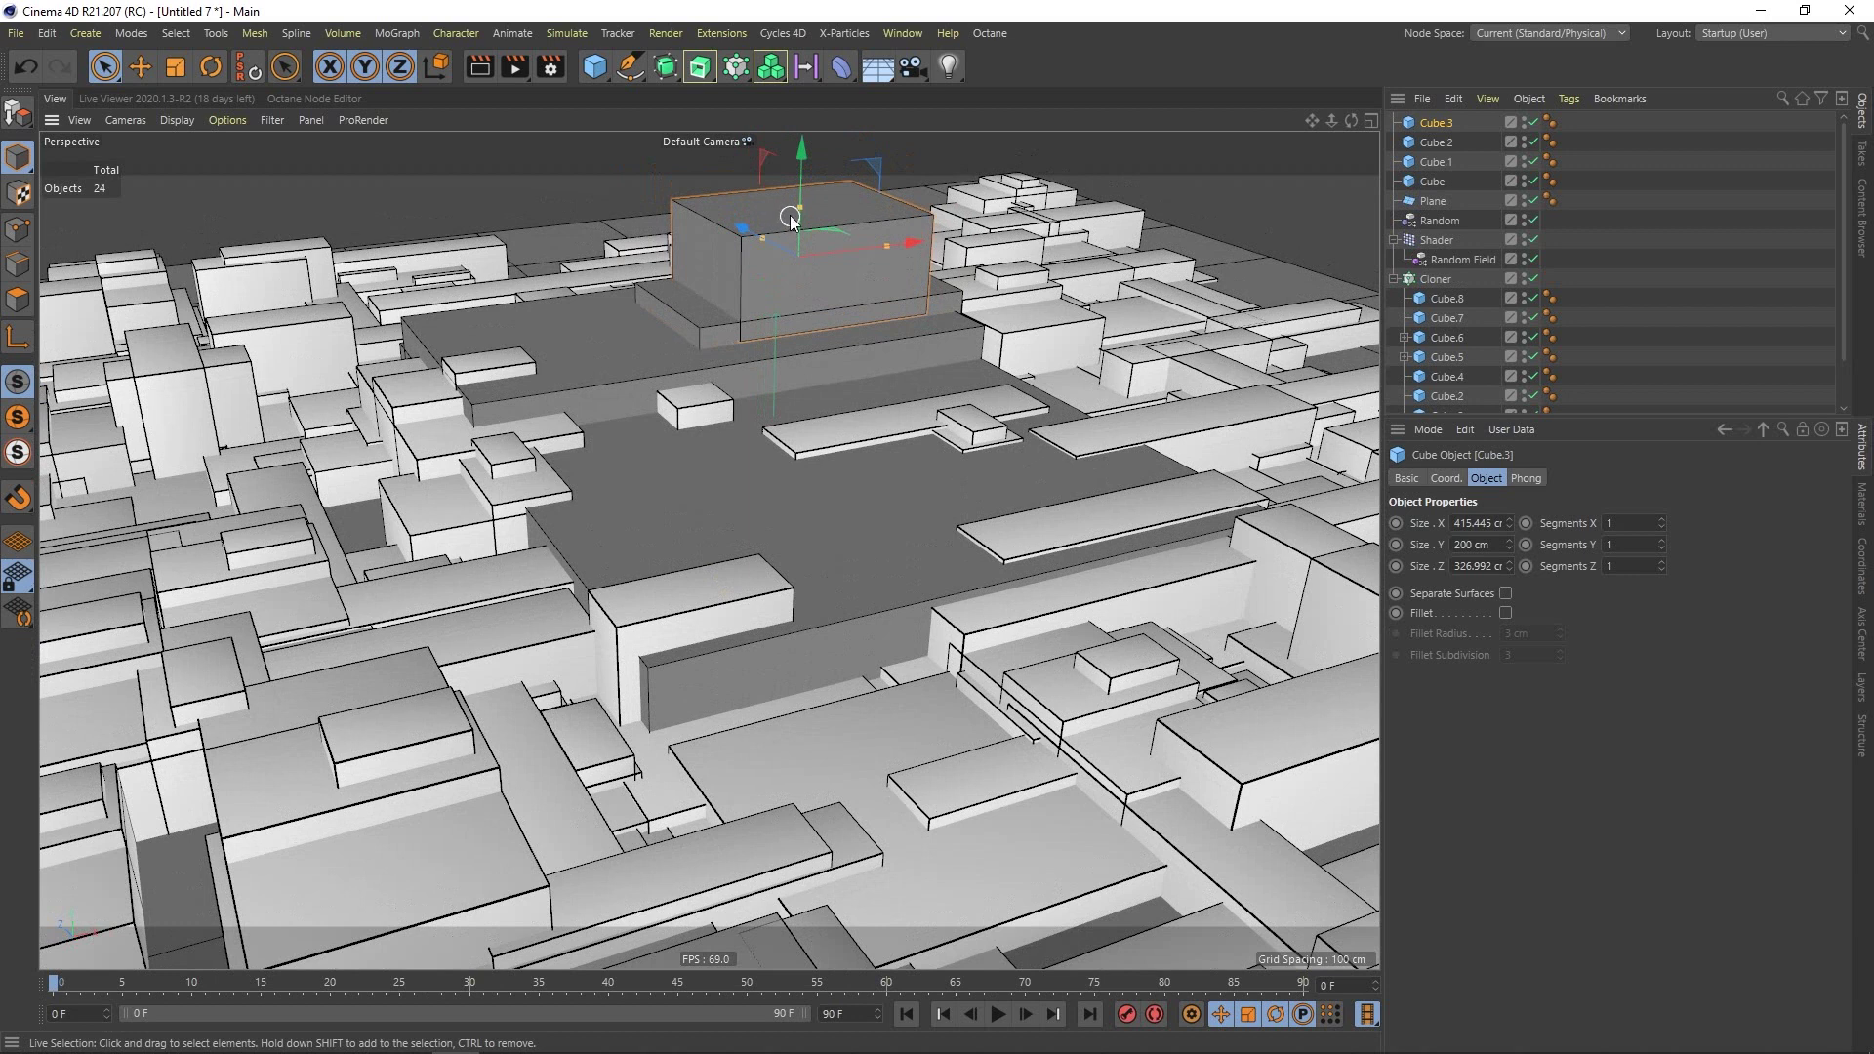
{"action": "left_click_drag", "start_coordinate": [790, 218], "coordinate": [800, 174]}
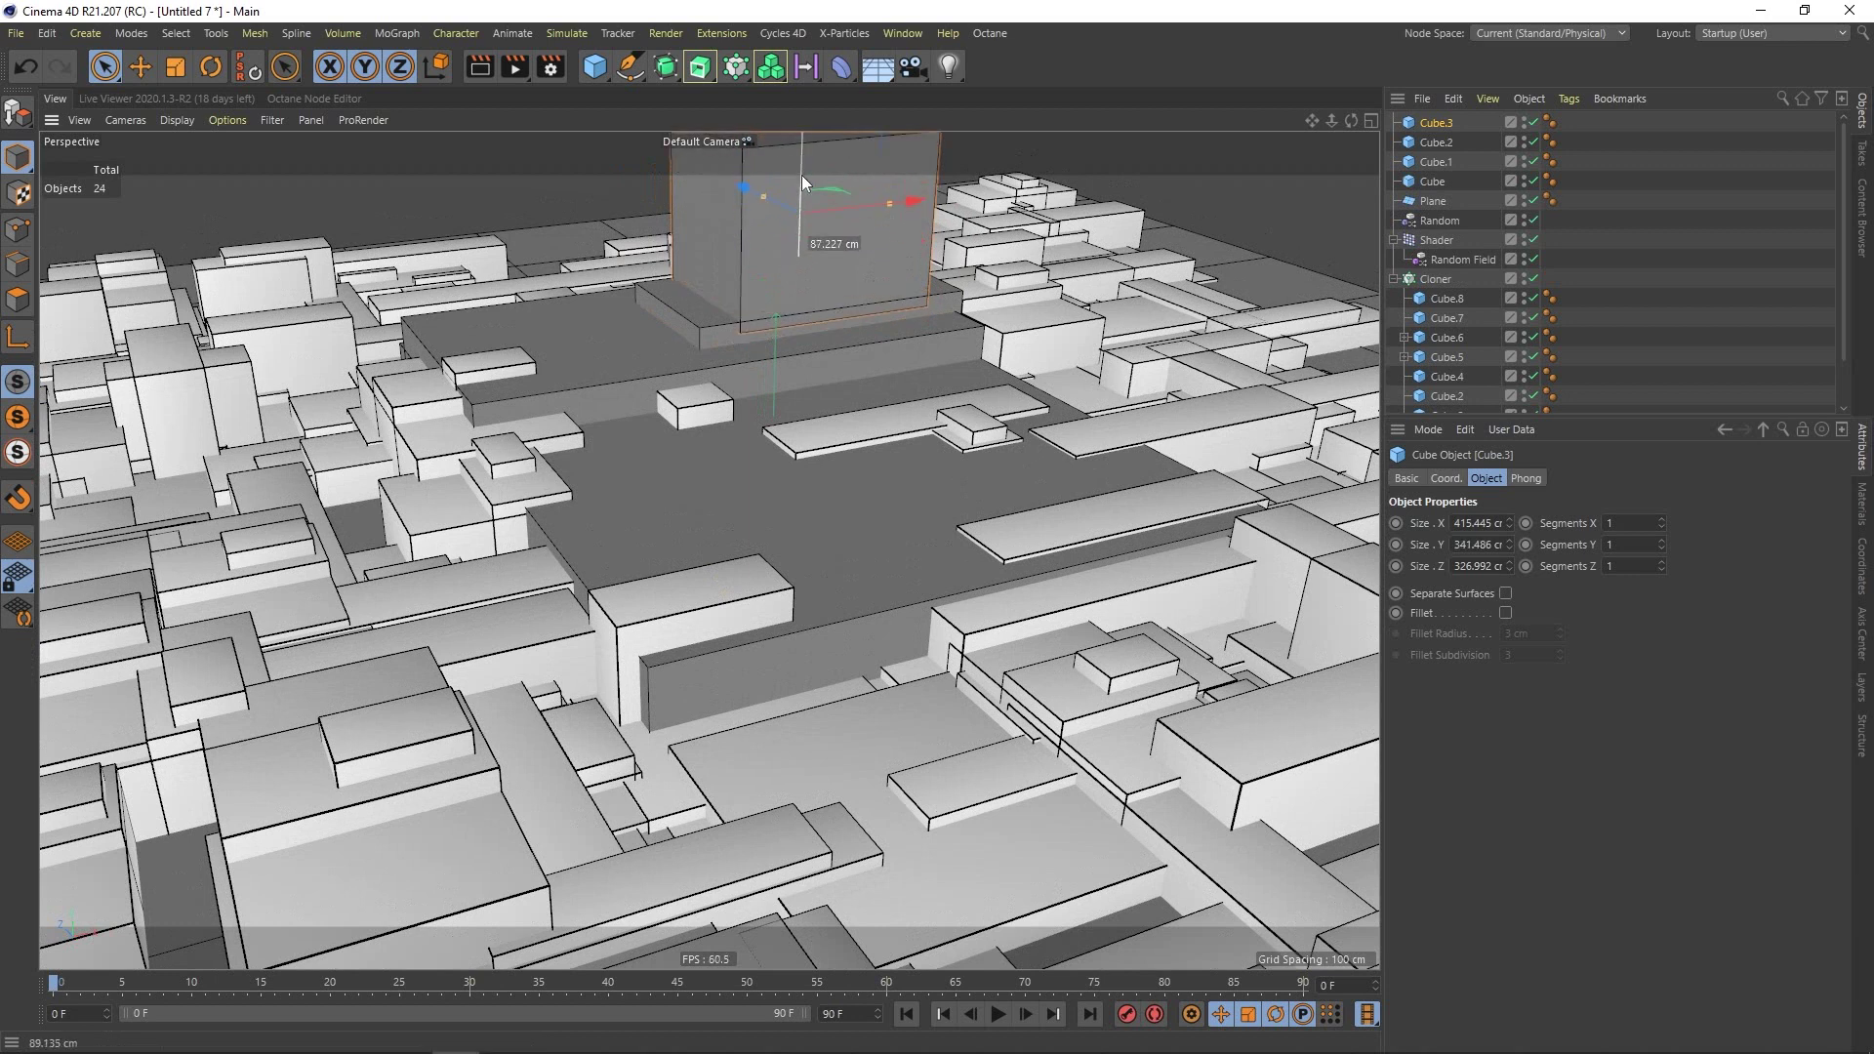
Duplicate the tower to the side of the platforms and enlarge the copy to about 683 × 341 × 605 cm.
{"action": "left_click_drag", "start_coordinate": [906, 211], "coordinate": [486, 309]}
{"action": "right_click_drag", "start_coordinate": [583, 389], "coordinate": [465, 363], "text": "alt"}
{"action": "left_click_drag", "start_coordinate": [466, 363], "coordinate": [473, 401], "text": "alt"}
{"action": "left_click_drag", "start_coordinate": [559, 302], "coordinate": [605, 303]}
{"action": "left_click_drag", "start_coordinate": [462, 281], "coordinate": [322, 242], "text": "alt"}
{"action": "left_click_drag", "start_coordinate": [517, 291], "coordinate": [397, 285]}
{"action": "left_click_drag", "start_coordinate": [488, 430], "coordinate": [497, 381], "text": "alt"}
{"action": "right_click_drag", "start_coordinate": [498, 381], "coordinate": [593, 381], "text": "alt"}
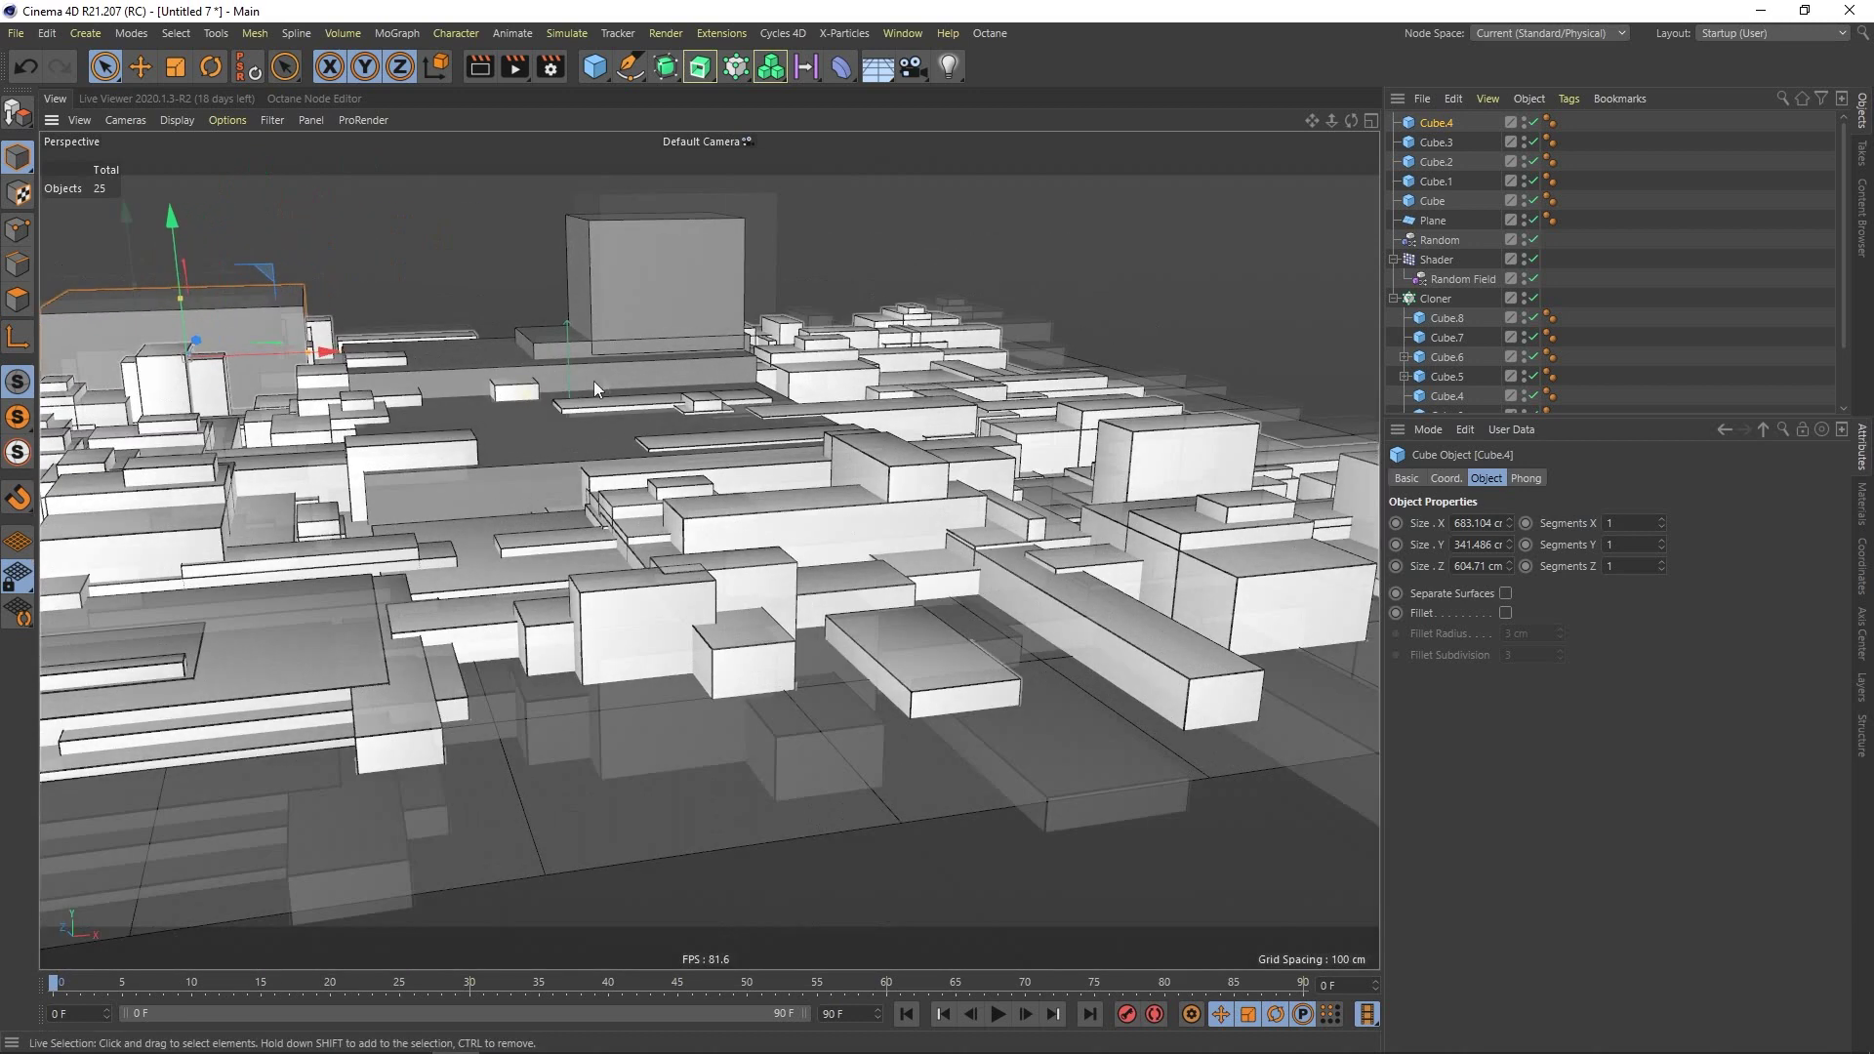
{"action": "left_click_drag", "start_coordinate": [594, 381], "coordinate": [627, 458], "text": "alt"}
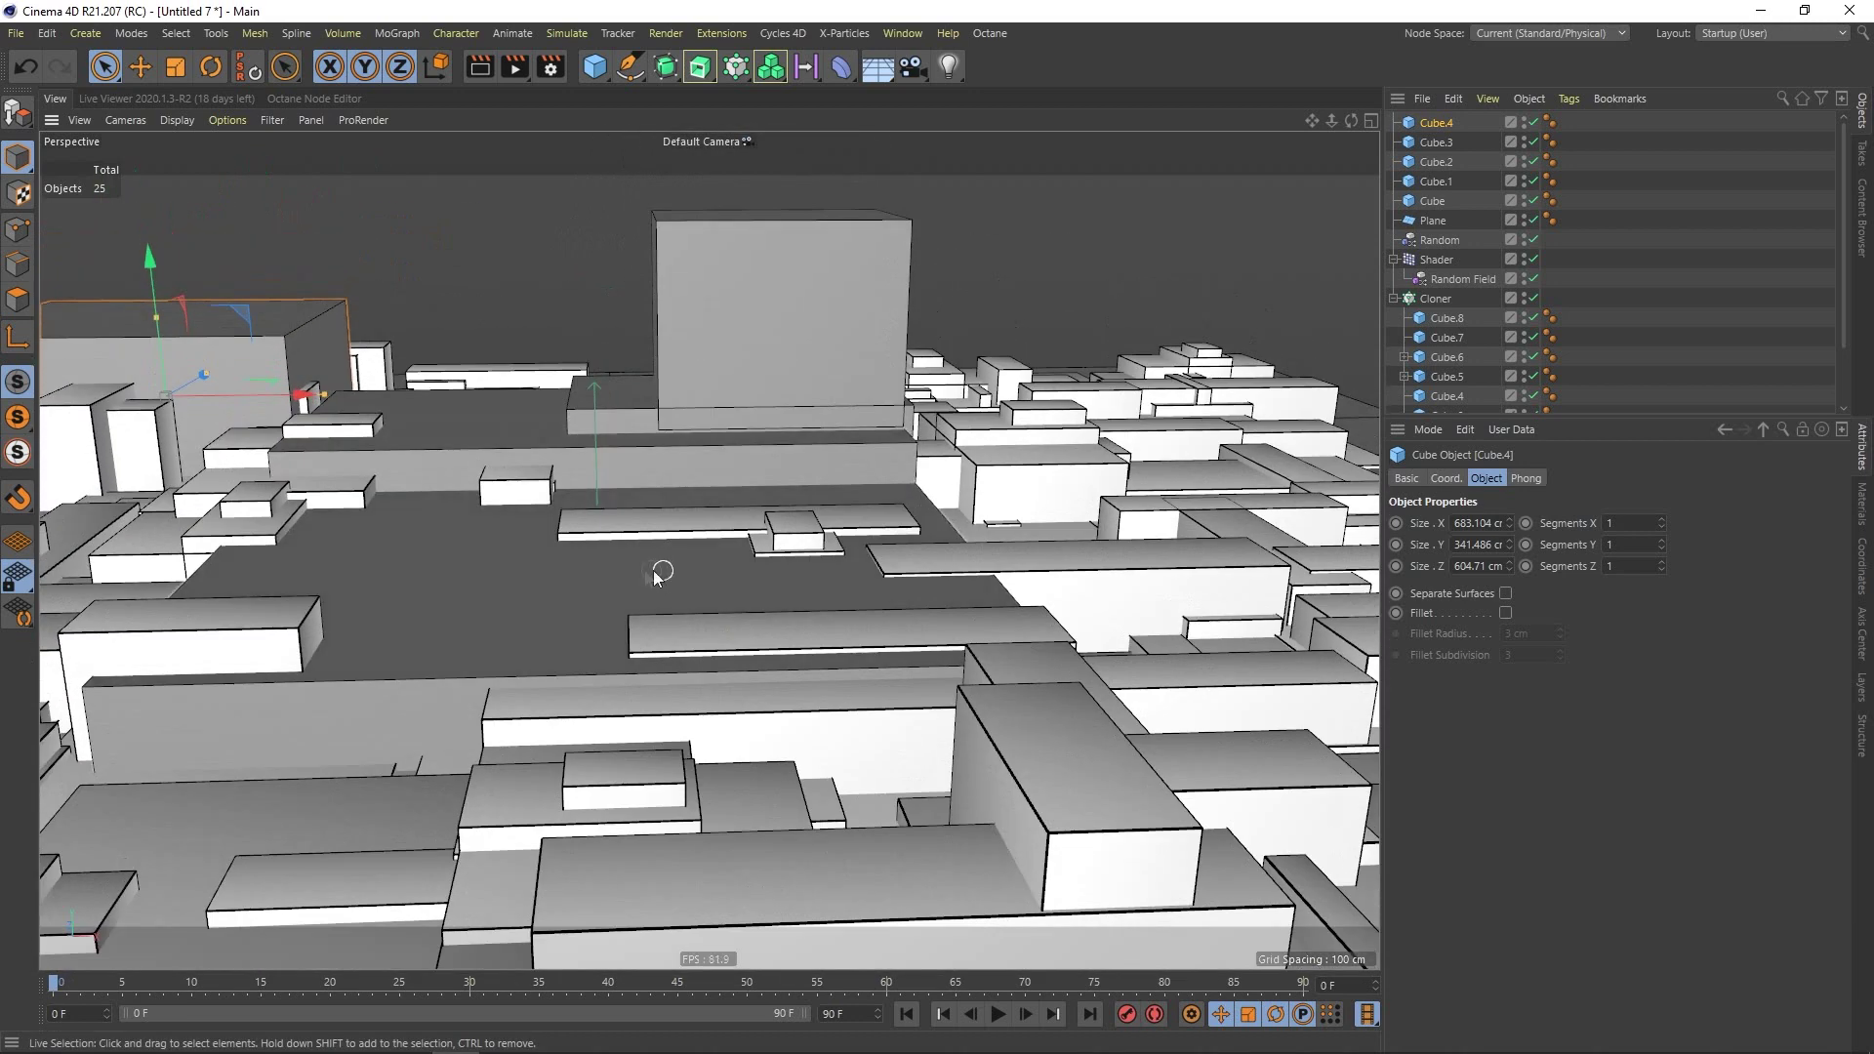
{"action": "left_click_drag", "start_coordinate": [615, 570], "coordinate": [593, 596], "text": "alt"}
{"action": "middle_click_drag", "start_coordinate": [520, 506], "coordinate": [580, 544], "text": "alt"}
{"action": "left_click_drag", "start_coordinate": [670, 576], "coordinate": [693, 577], "text": "alt"}
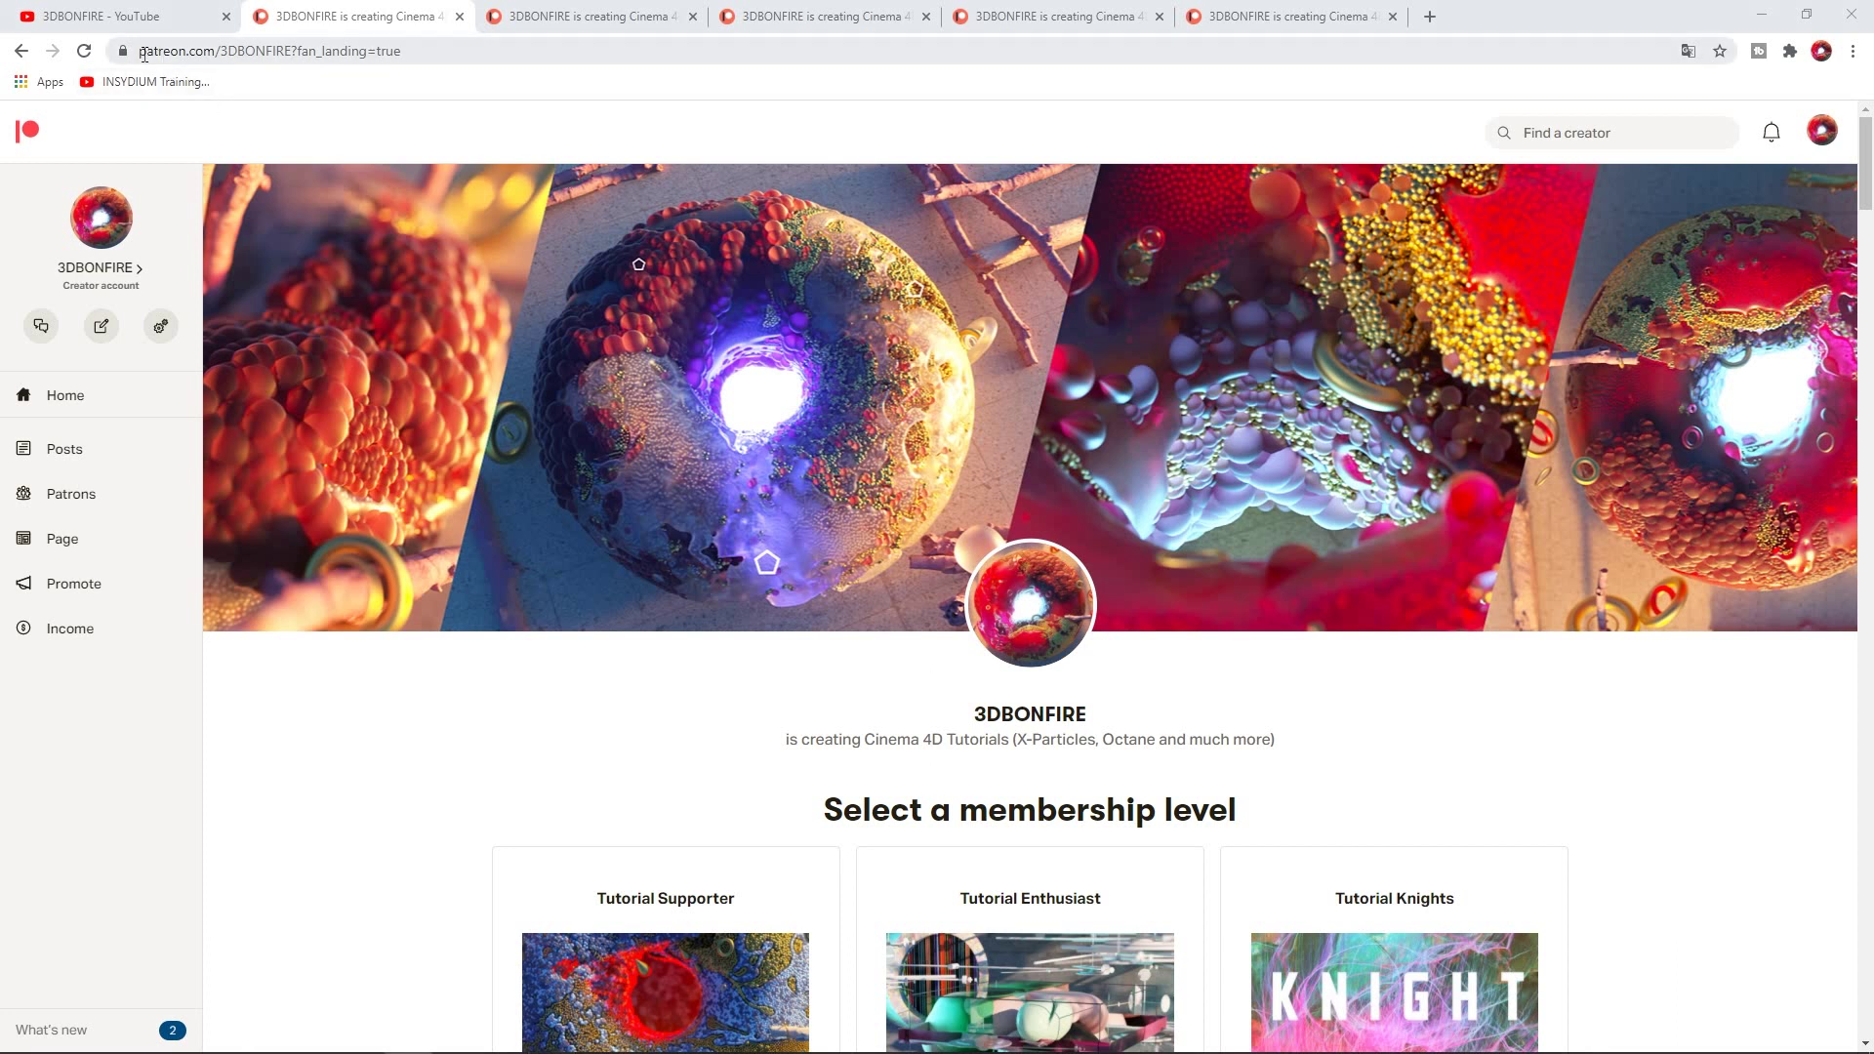
Switch to the 3DBONFIRE Patreon page in the browser, highlight its web address and examine the membership levels.
{"action": "left_click_drag", "start_coordinate": [143, 54], "coordinate": [298, 60]}
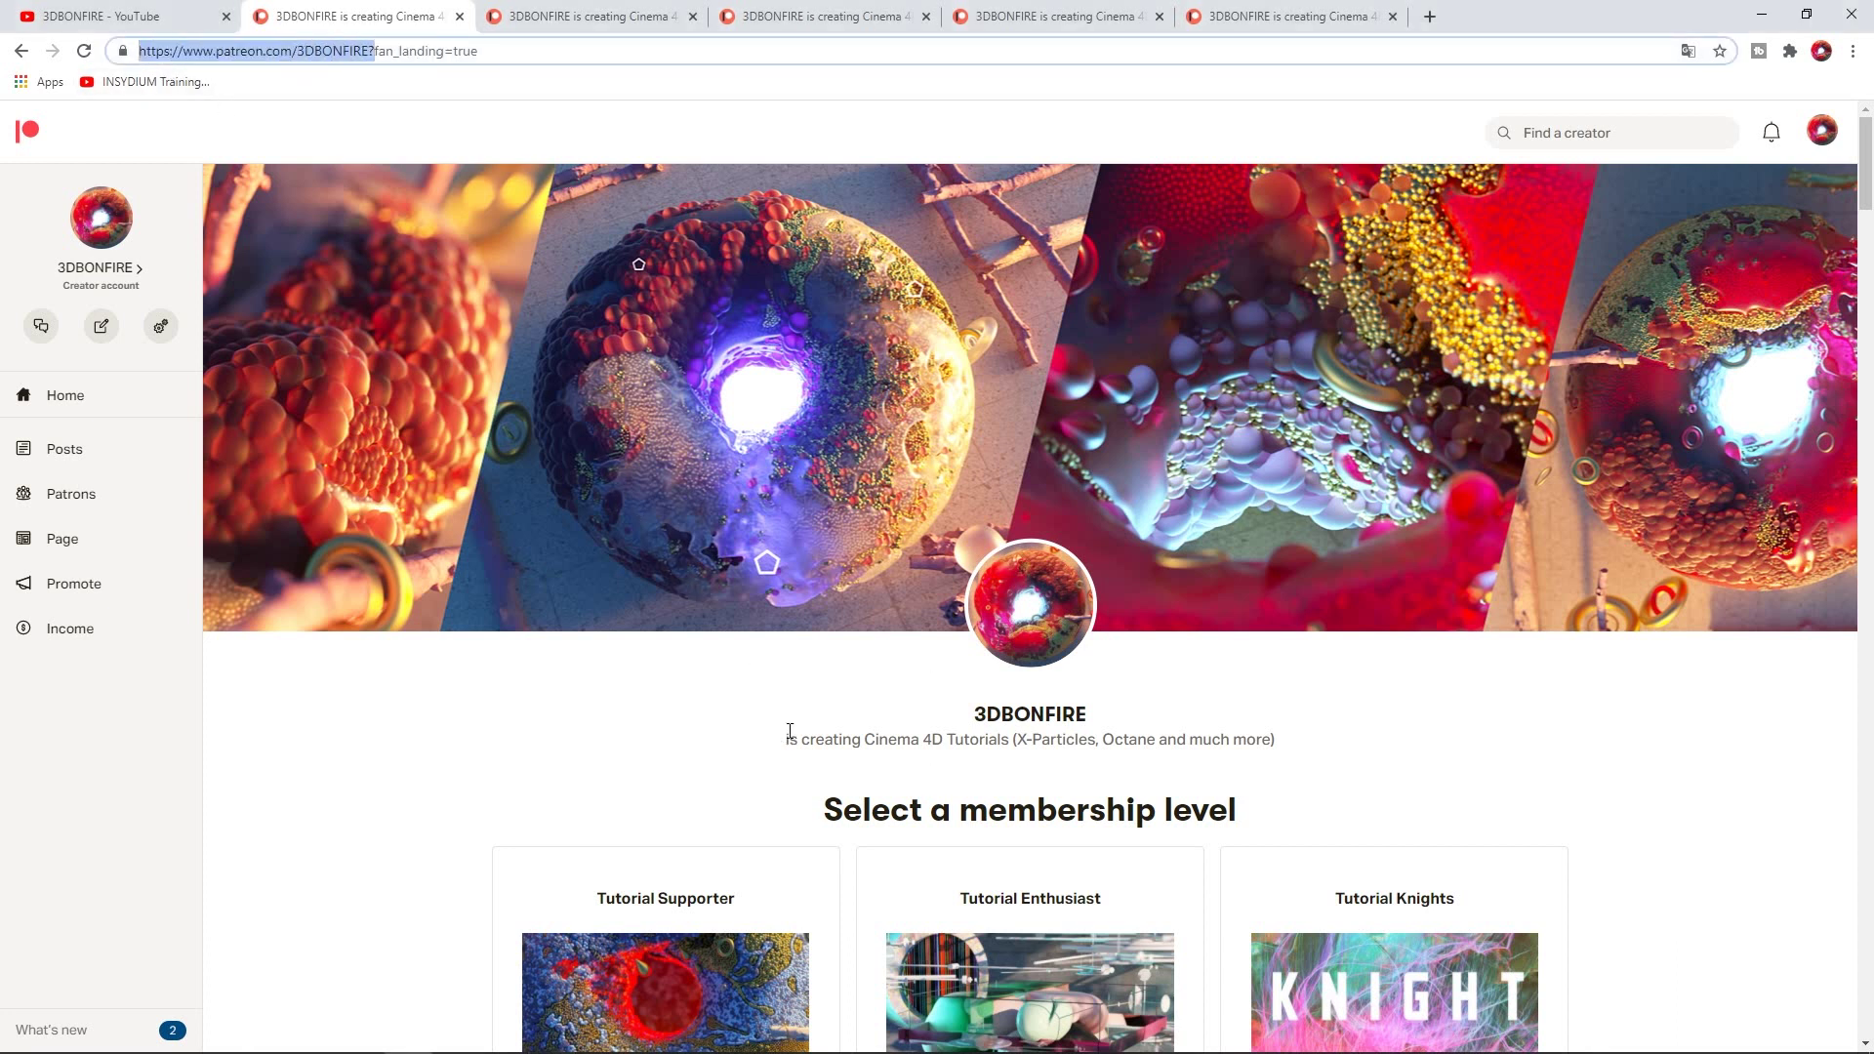
{"action": "scroll", "coordinate": [781, 737], "scroll_direction": "down", "scroll_amount": 2}
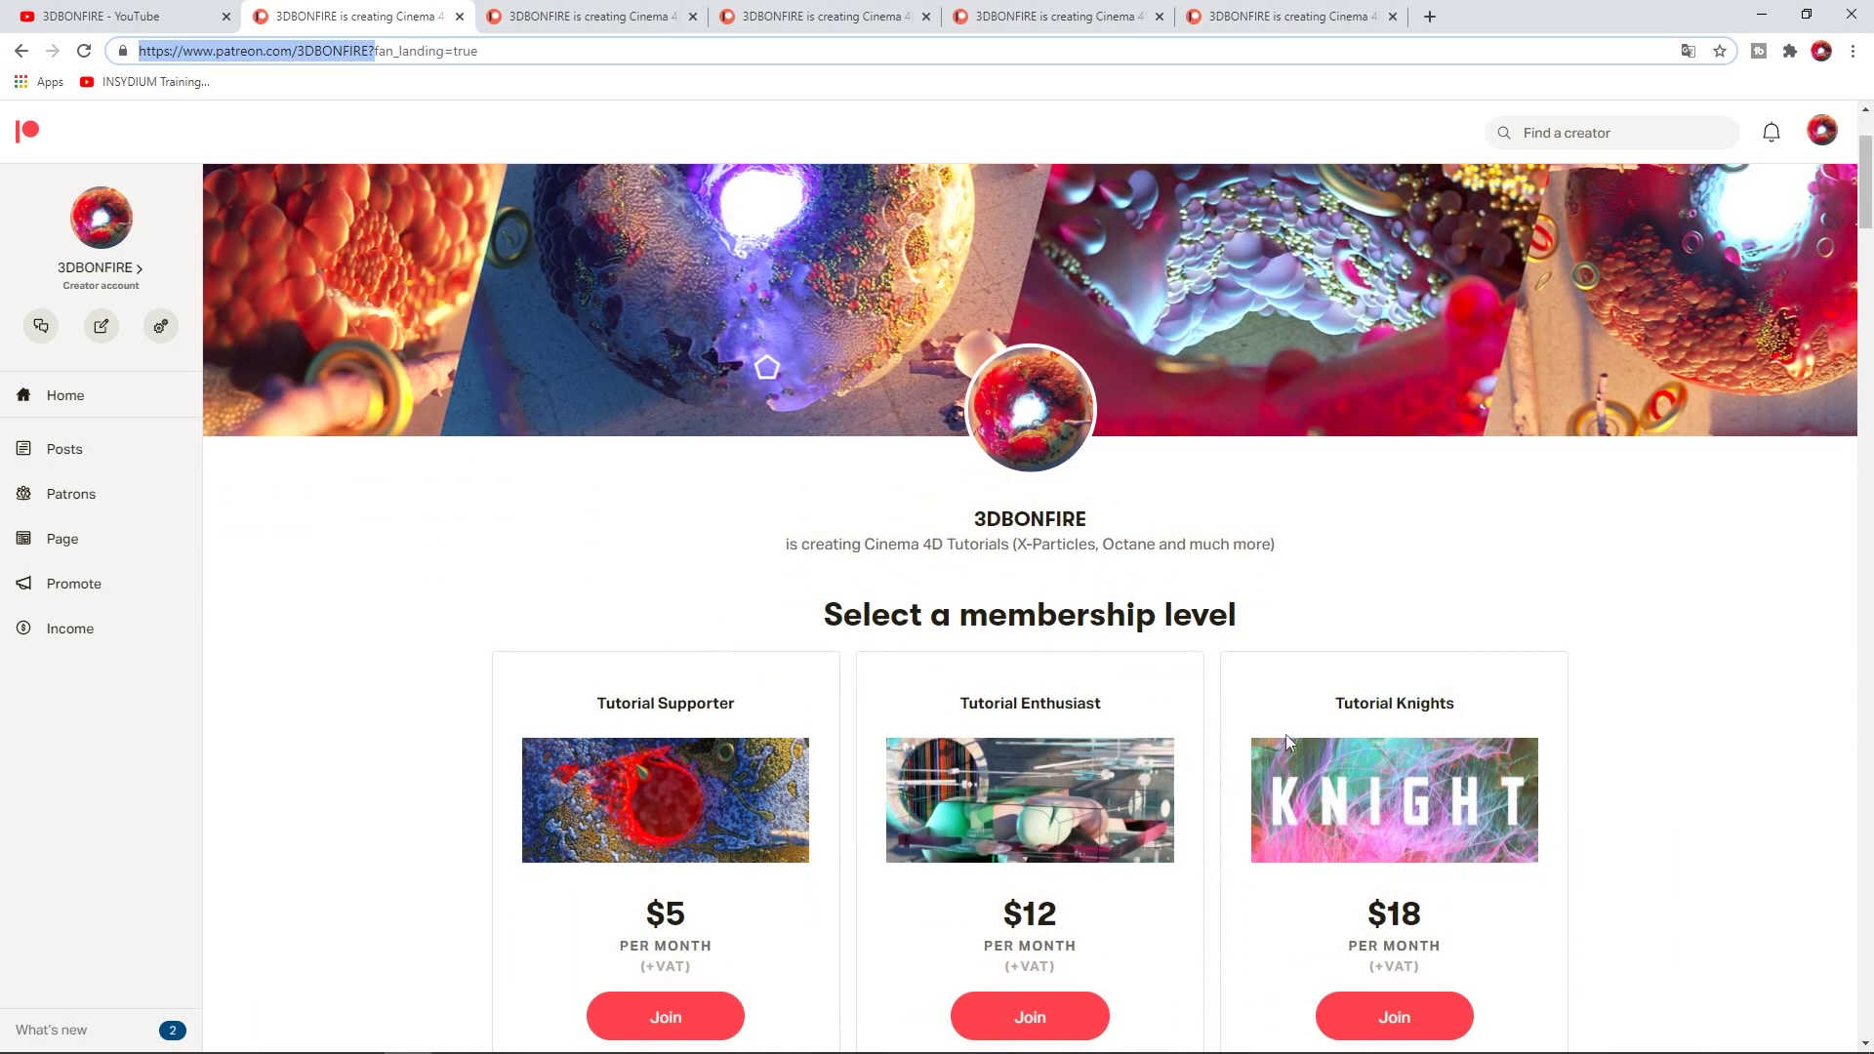
Browse the 3DBONFIRE posts page, examining the additional tags, the pinned Softbody Ribbons Bonus Training post and the scene file post.
{"action": "left_click", "coordinate": [583, 17]}
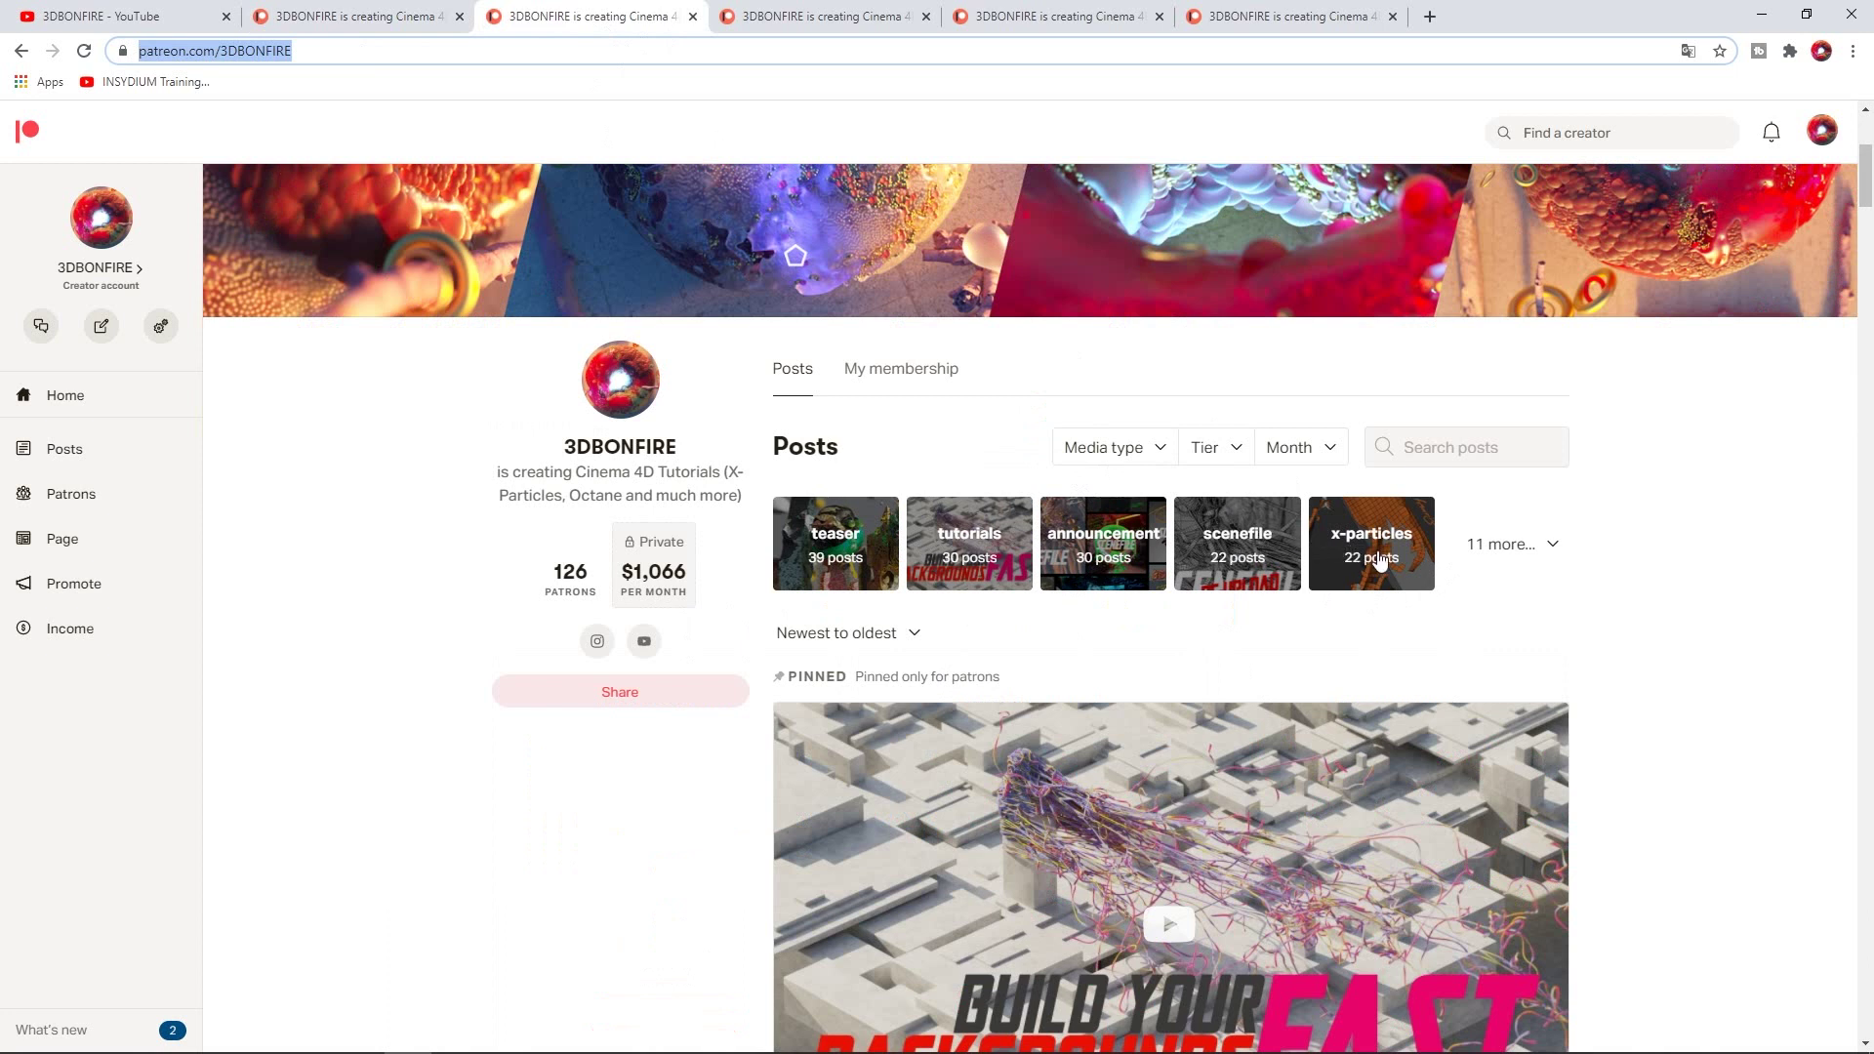
{"action": "left_click", "coordinate": [1556, 550]}
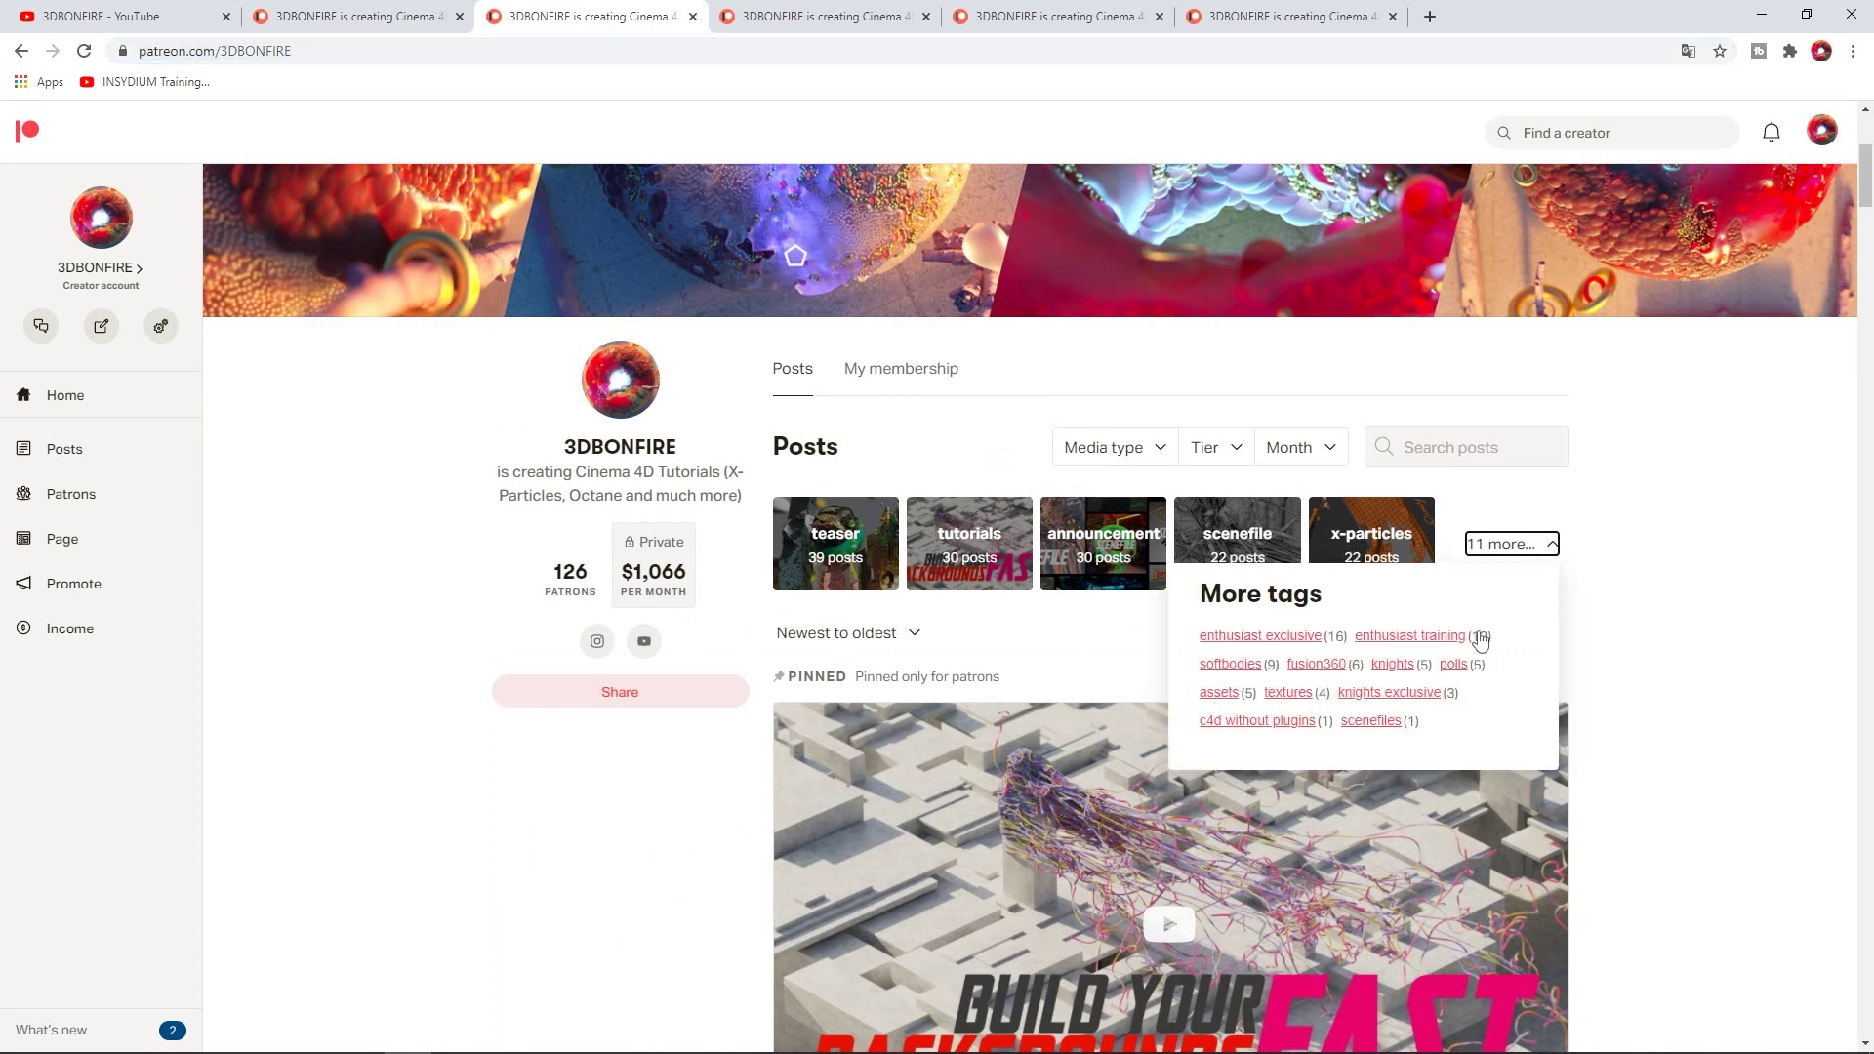
{"action": "left_click", "coordinate": [1676, 564]}
{"action": "scroll", "coordinate": [1130, 615], "scroll_direction": "down", "scroll_amount": 4}
{"action": "scroll", "coordinate": [954, 549], "scroll_direction": "up", "scroll_amount": 2}
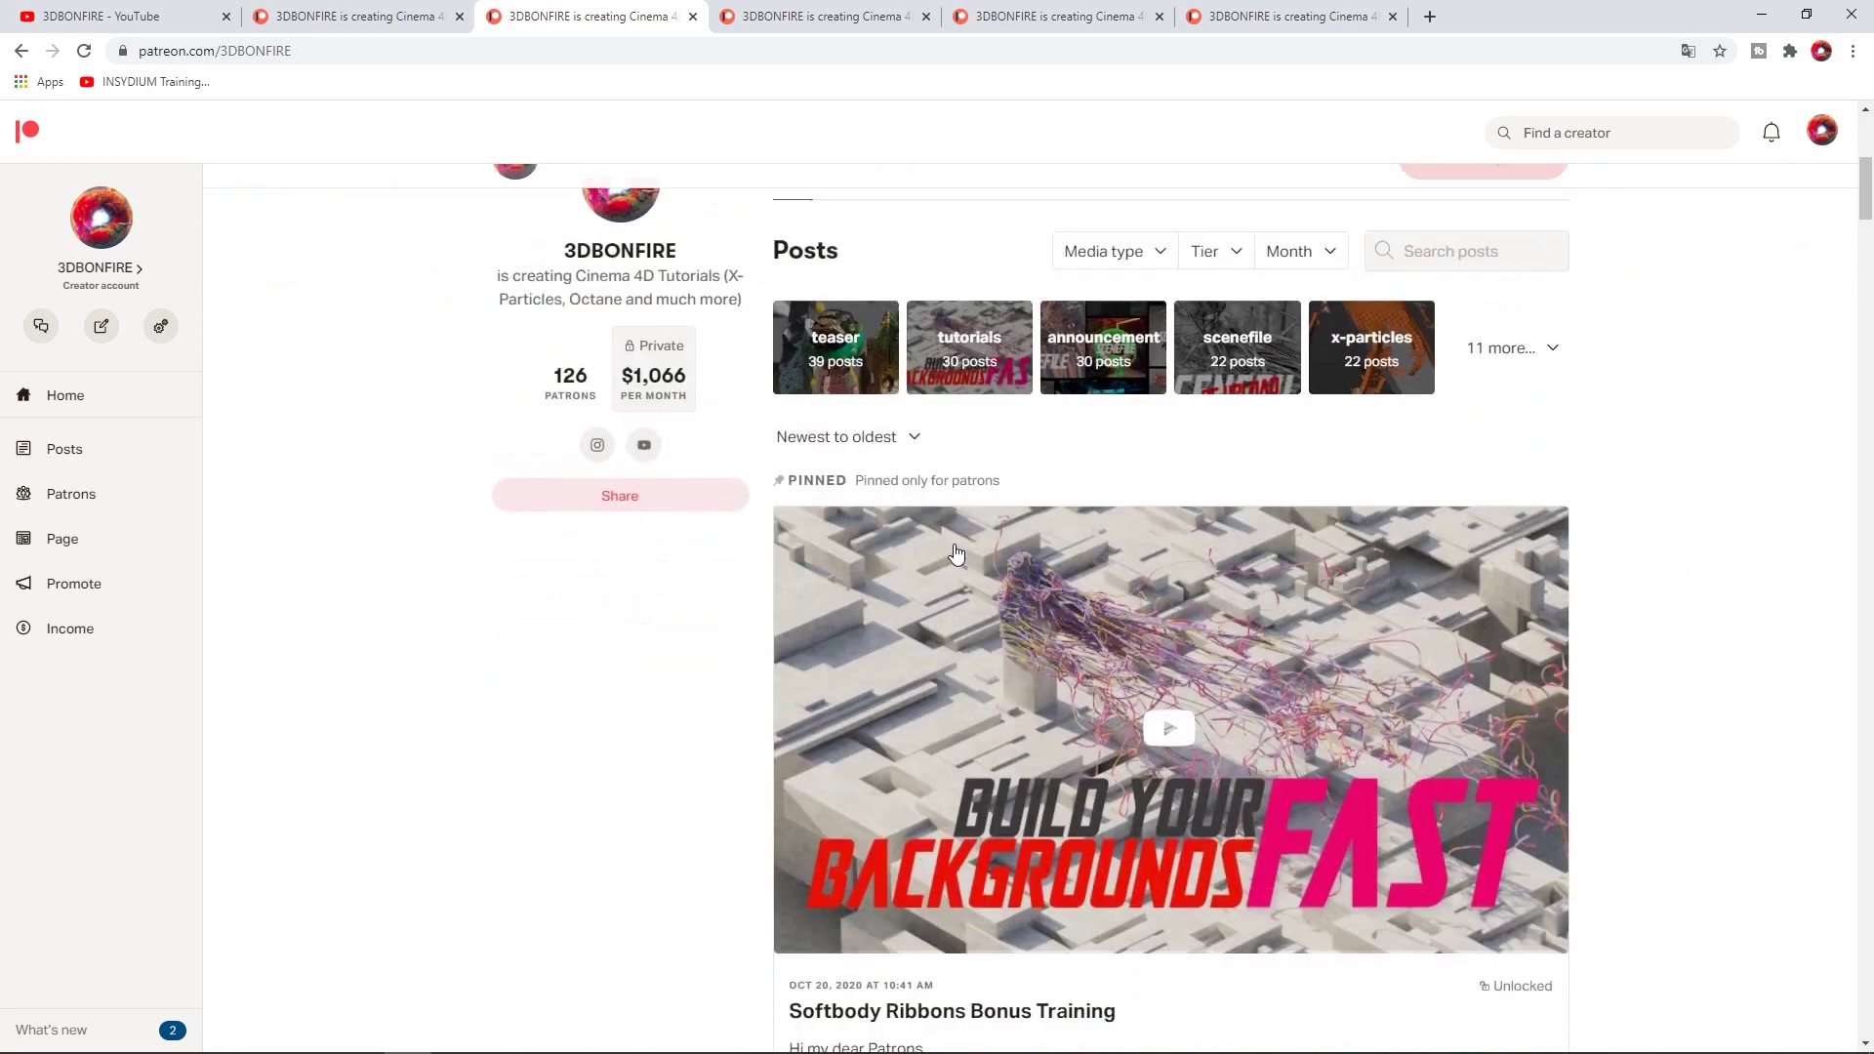
{"action": "scroll", "coordinate": [996, 624], "scroll_direction": "down", "scroll_amount": 2}
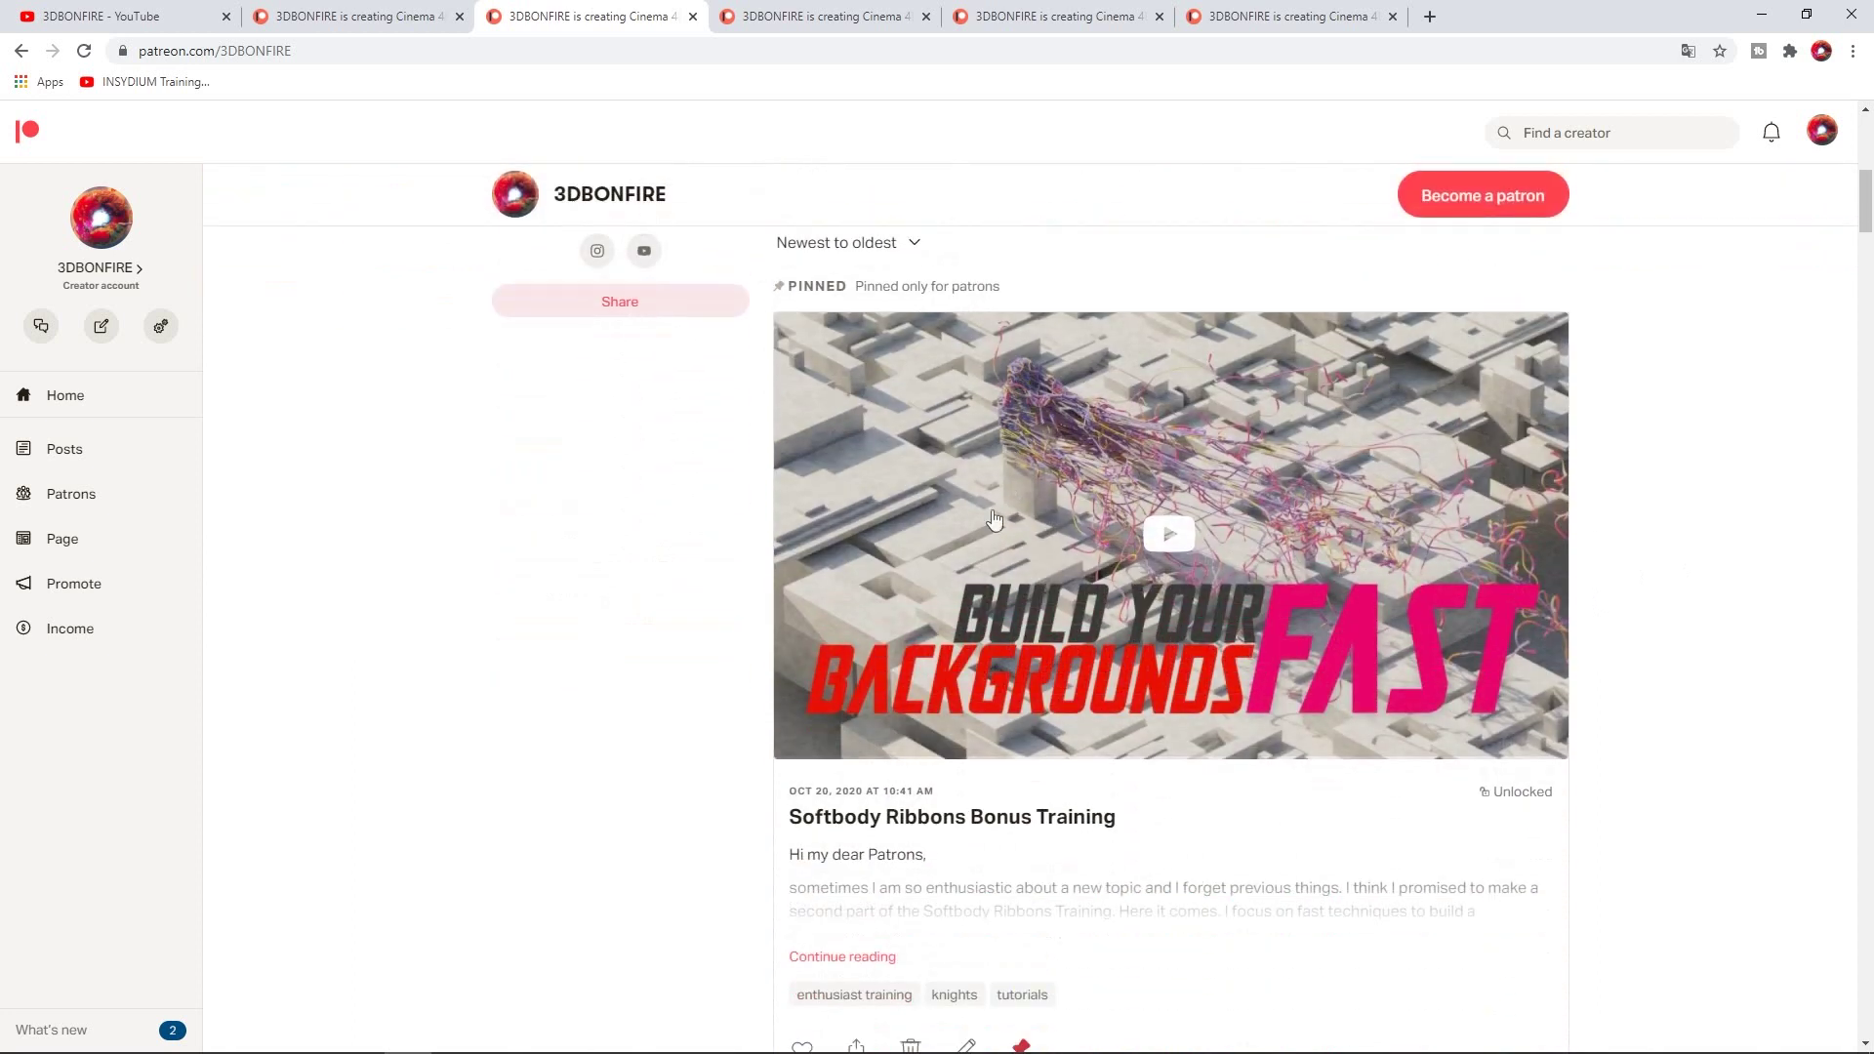
{"action": "scroll", "coordinate": [1043, 530], "scroll_direction": "down", "scroll_amount": 3}
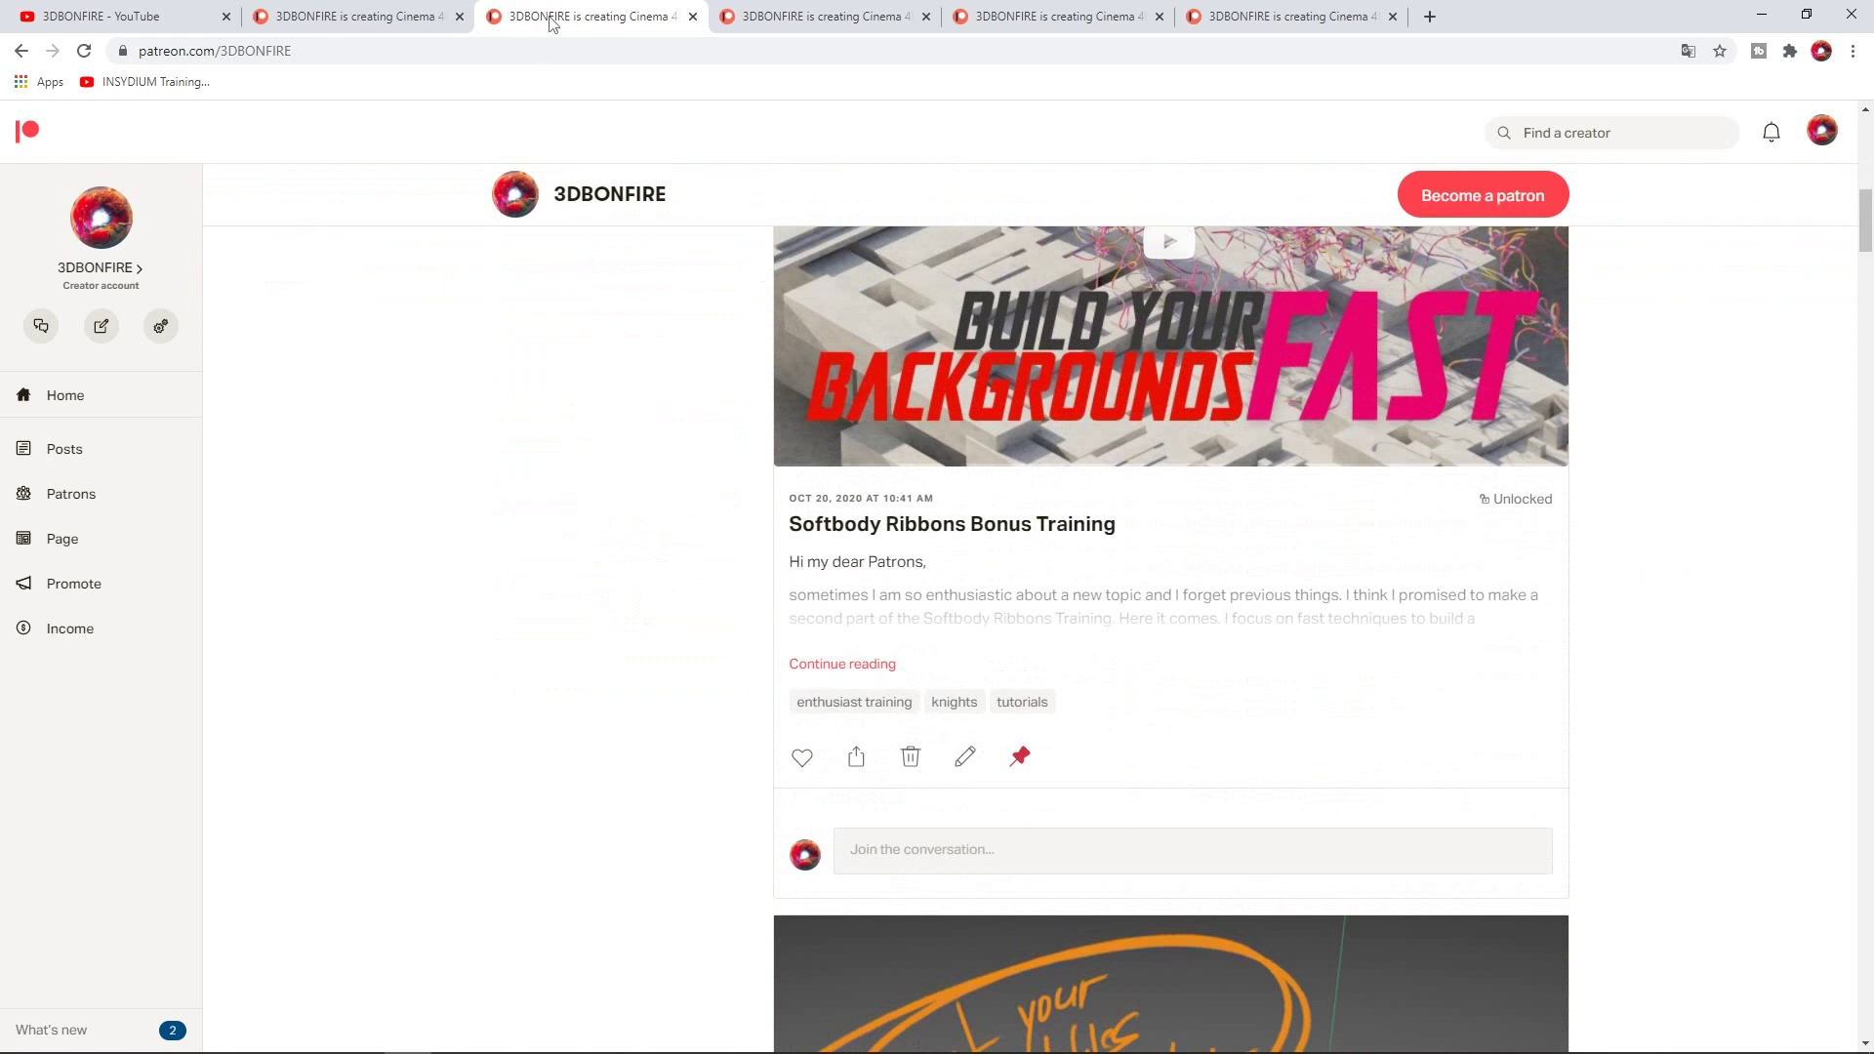
{"action": "scroll", "coordinate": [794, 544], "scroll_direction": "down", "scroll_amount": 6}
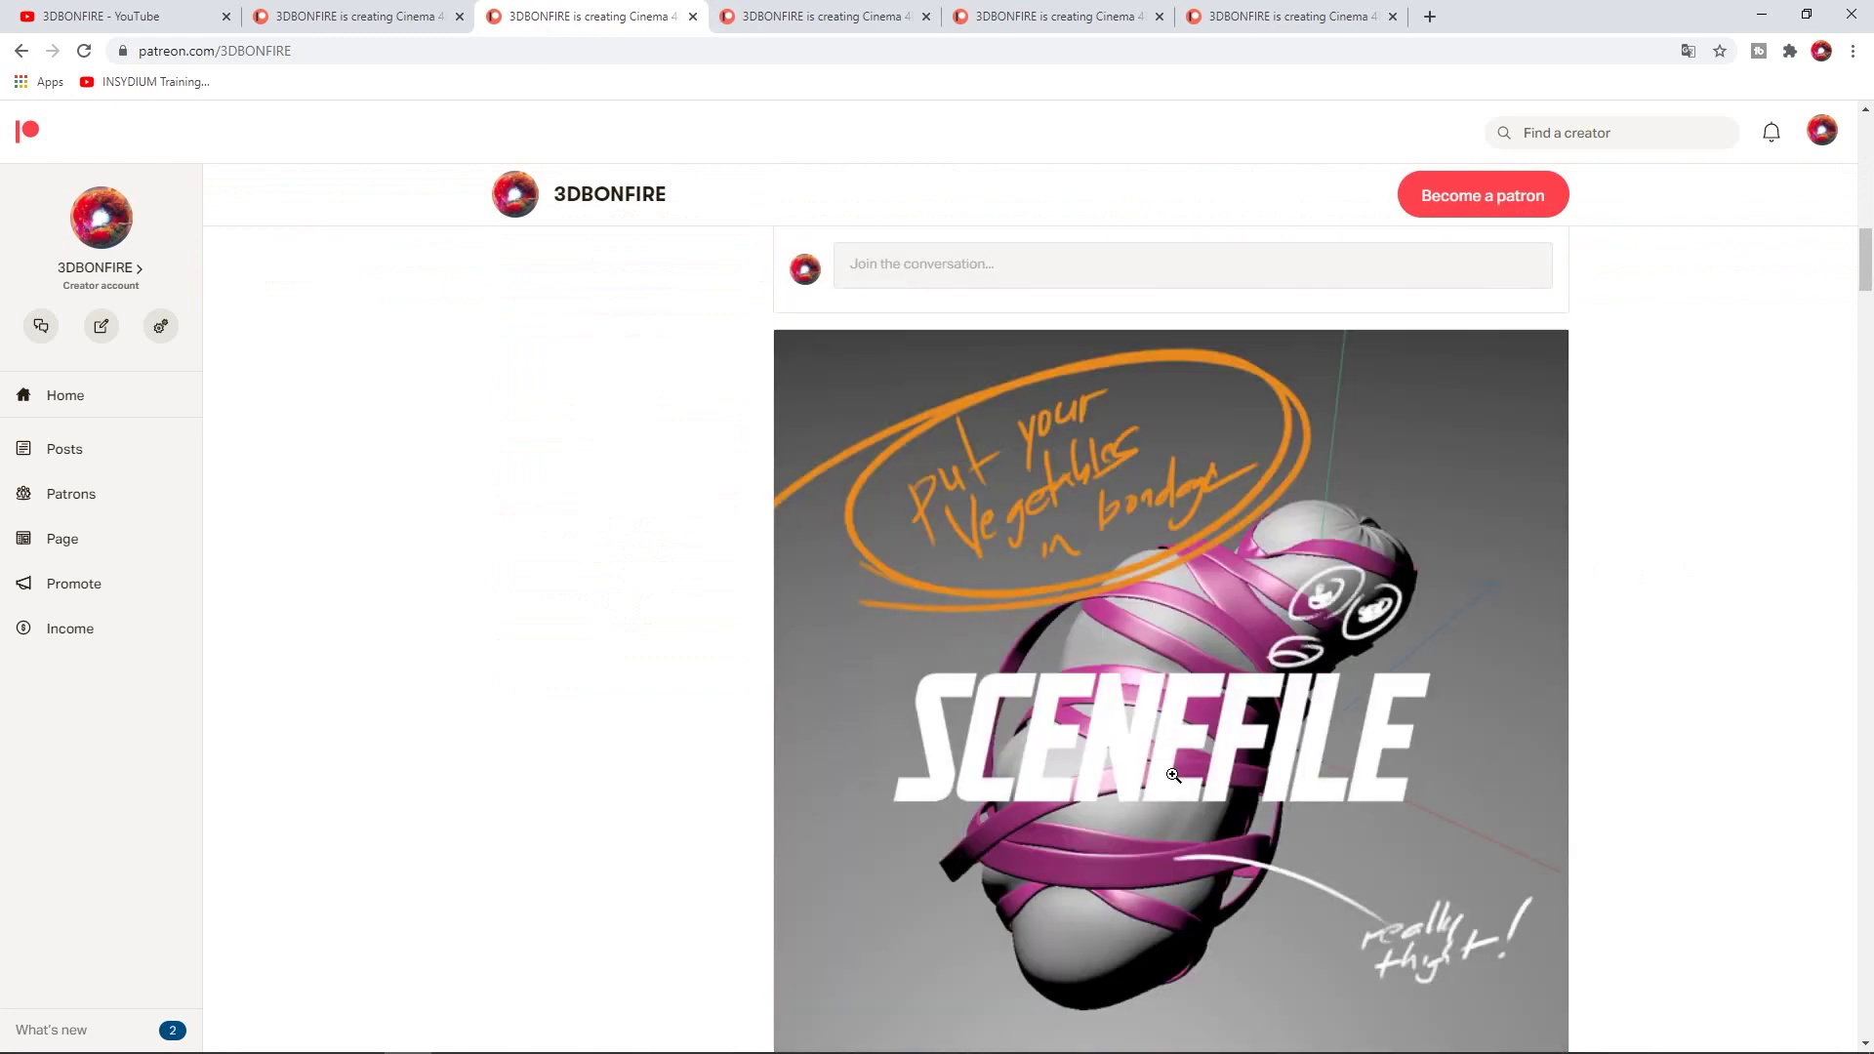
View the Scenefile Weeks, Fields Destruction Techniques Bonus Lesson and Buddhas Pendulum Materials Training posts on the other open Patreon pages.
{"action": "left_click", "coordinate": [1269, 27]}
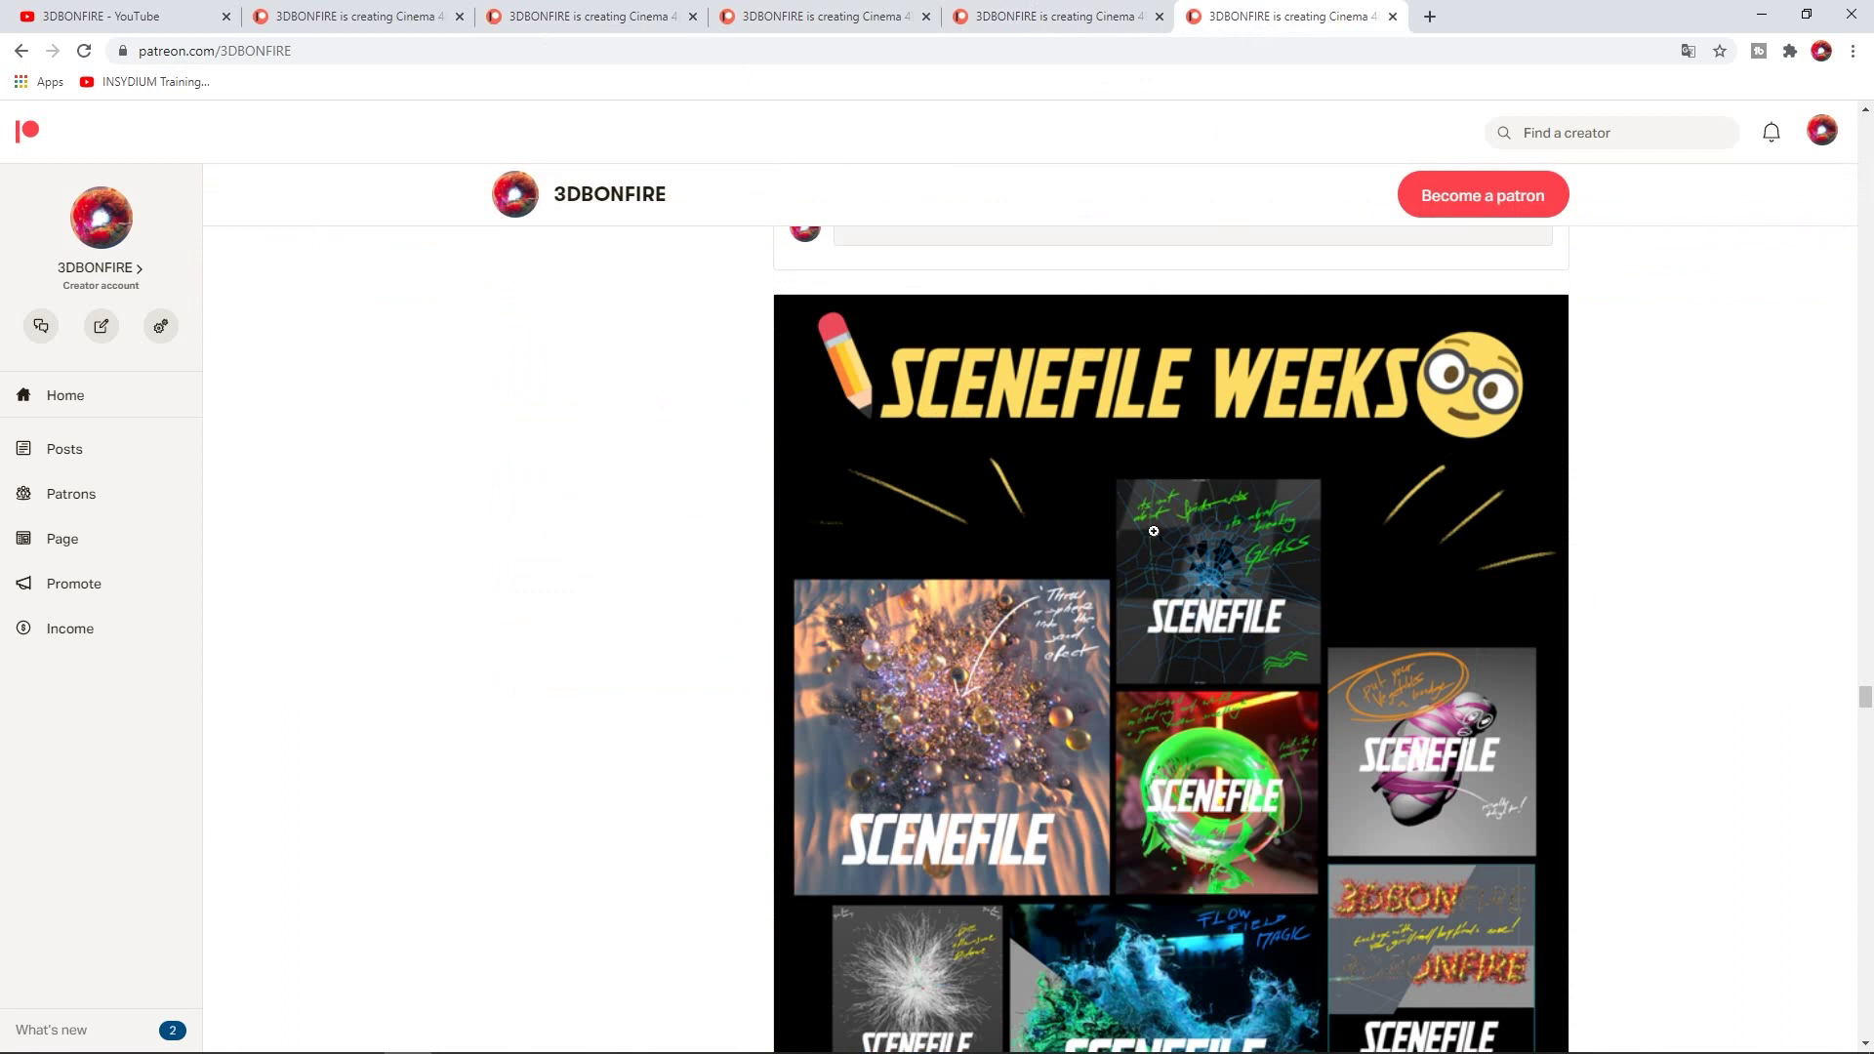
{"action": "scroll", "coordinate": [1154, 531], "scroll_direction": "down", "scroll_amount": 2}
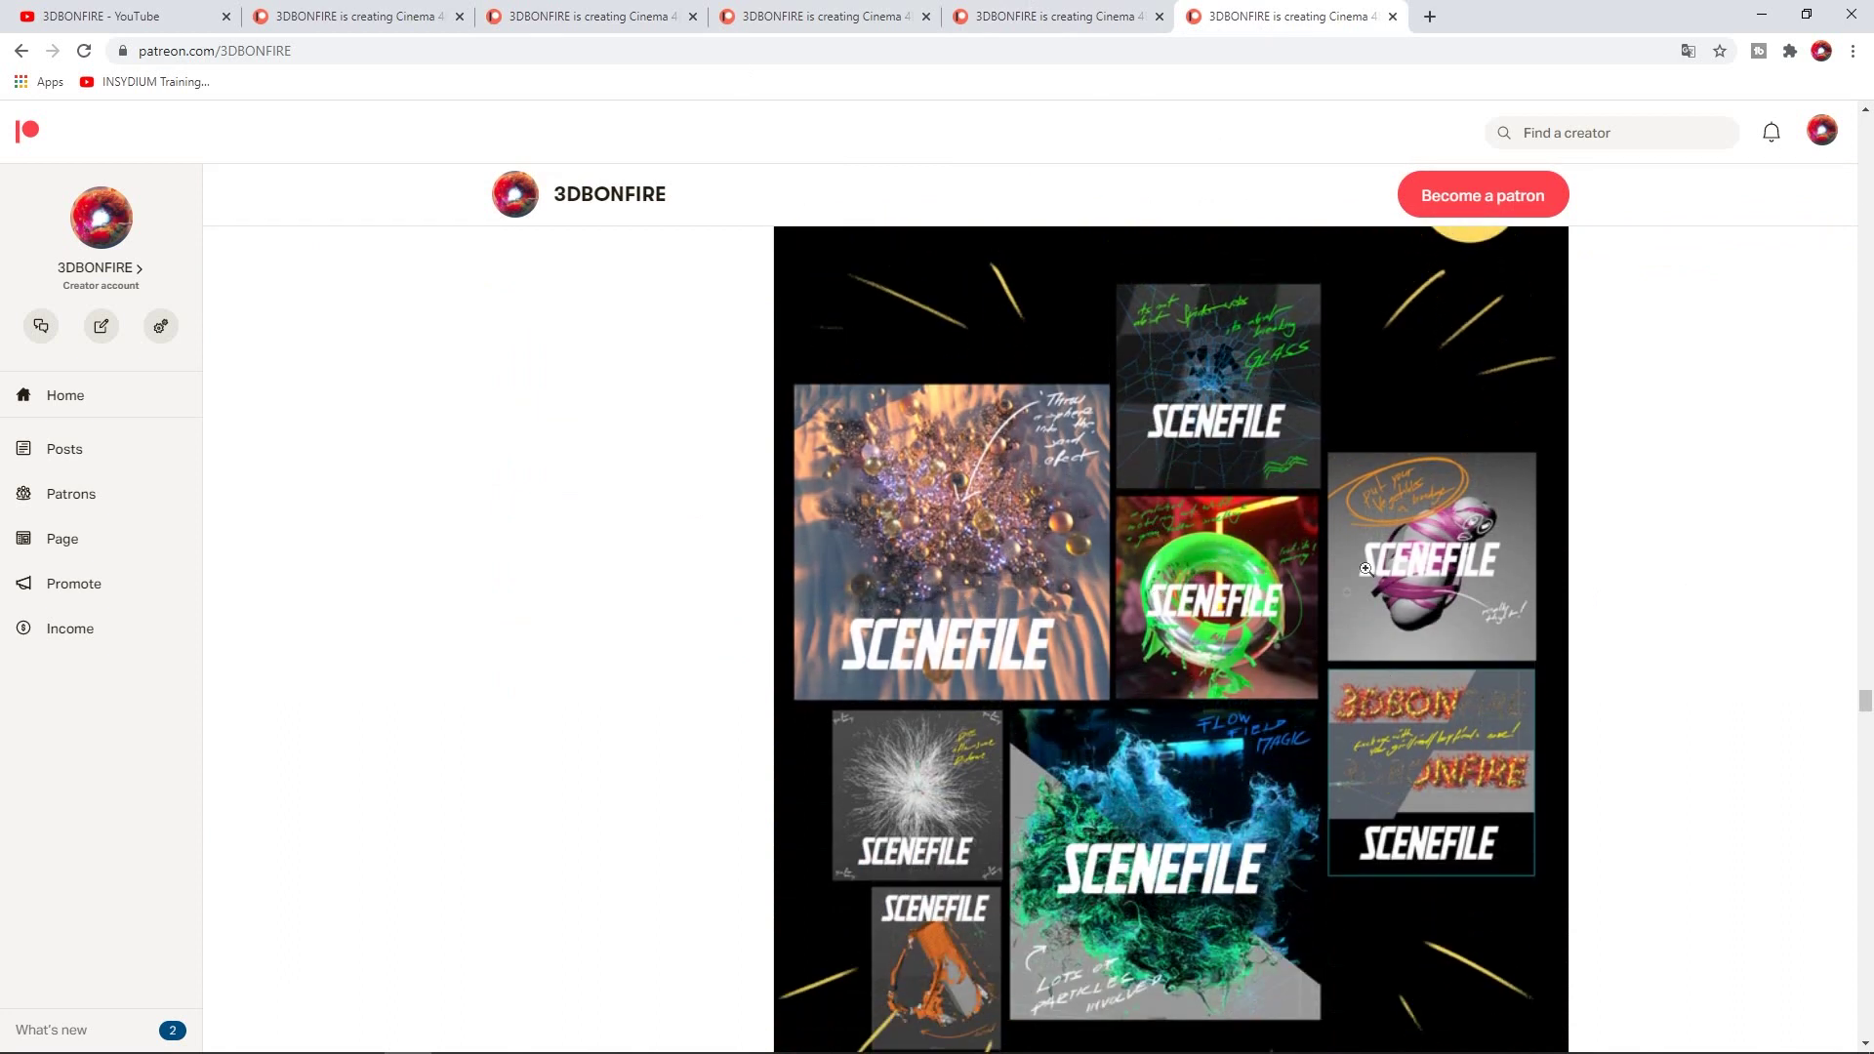
{"action": "left_click", "coordinate": [1086, 20]}
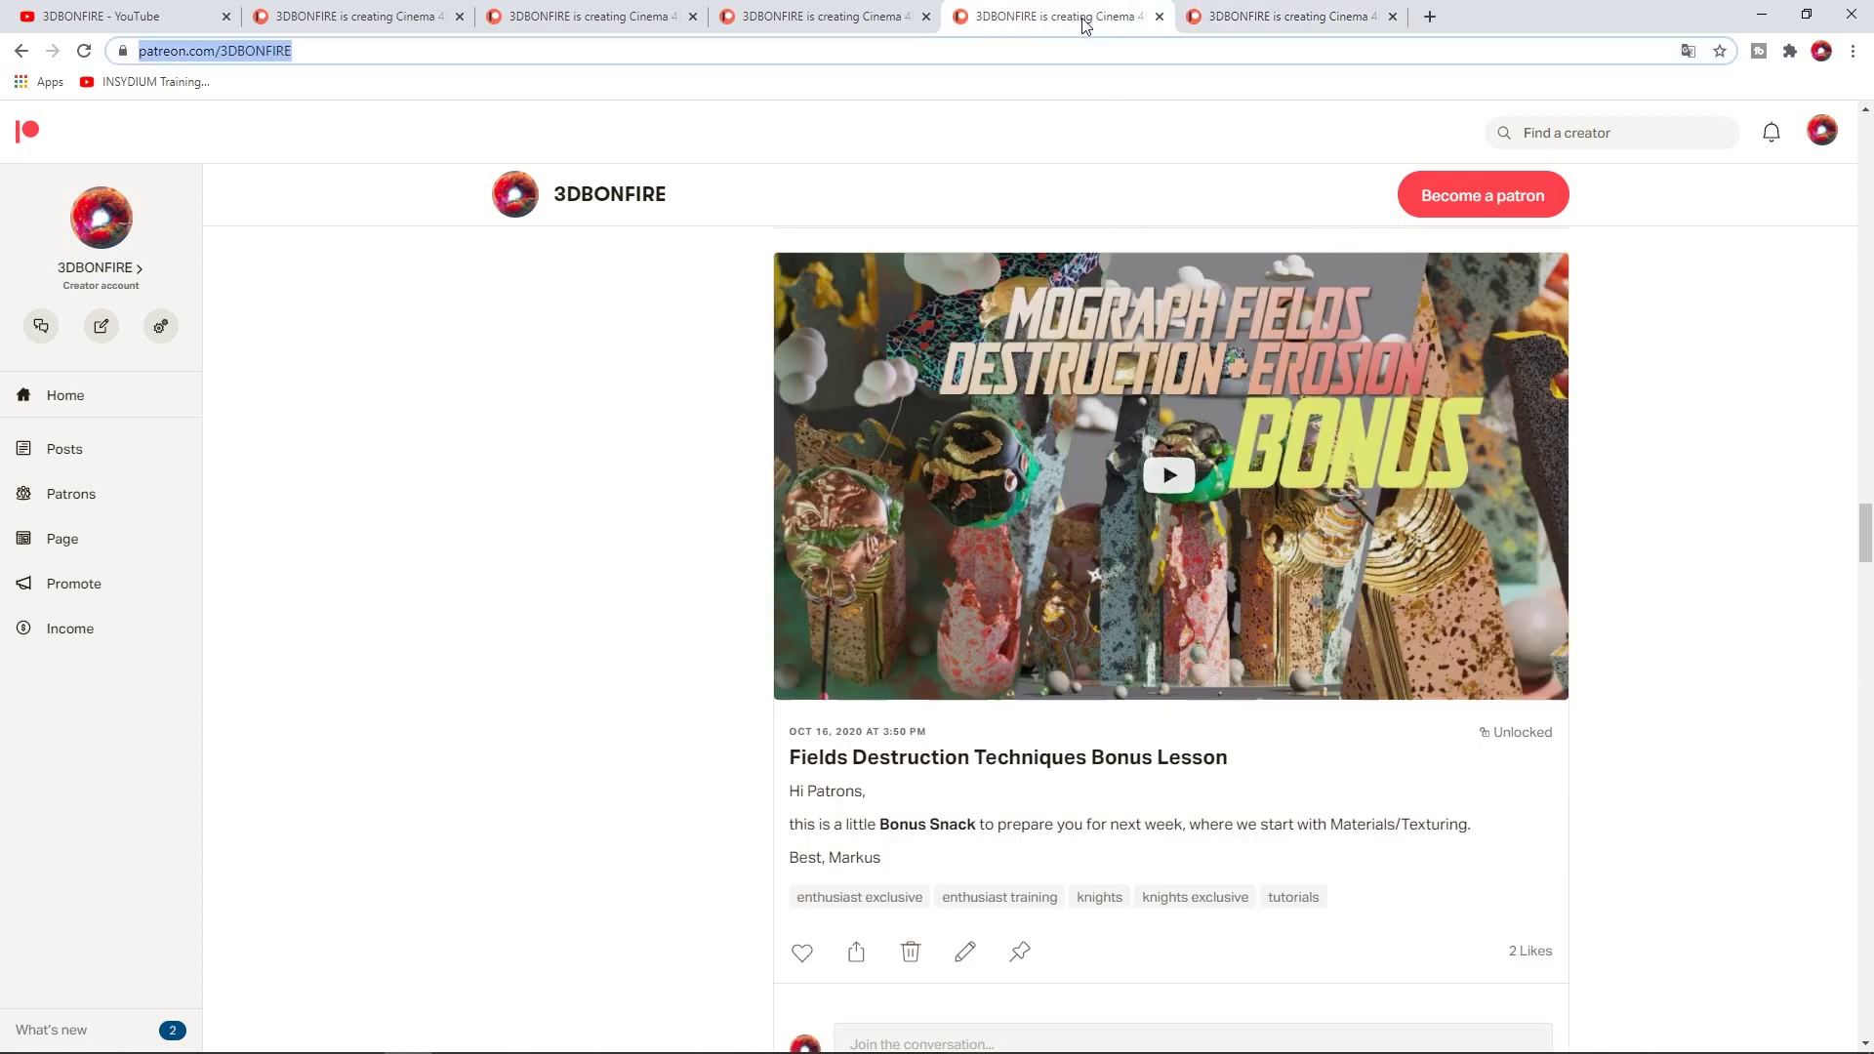
{"action": "left_click", "coordinate": [792, 12]}
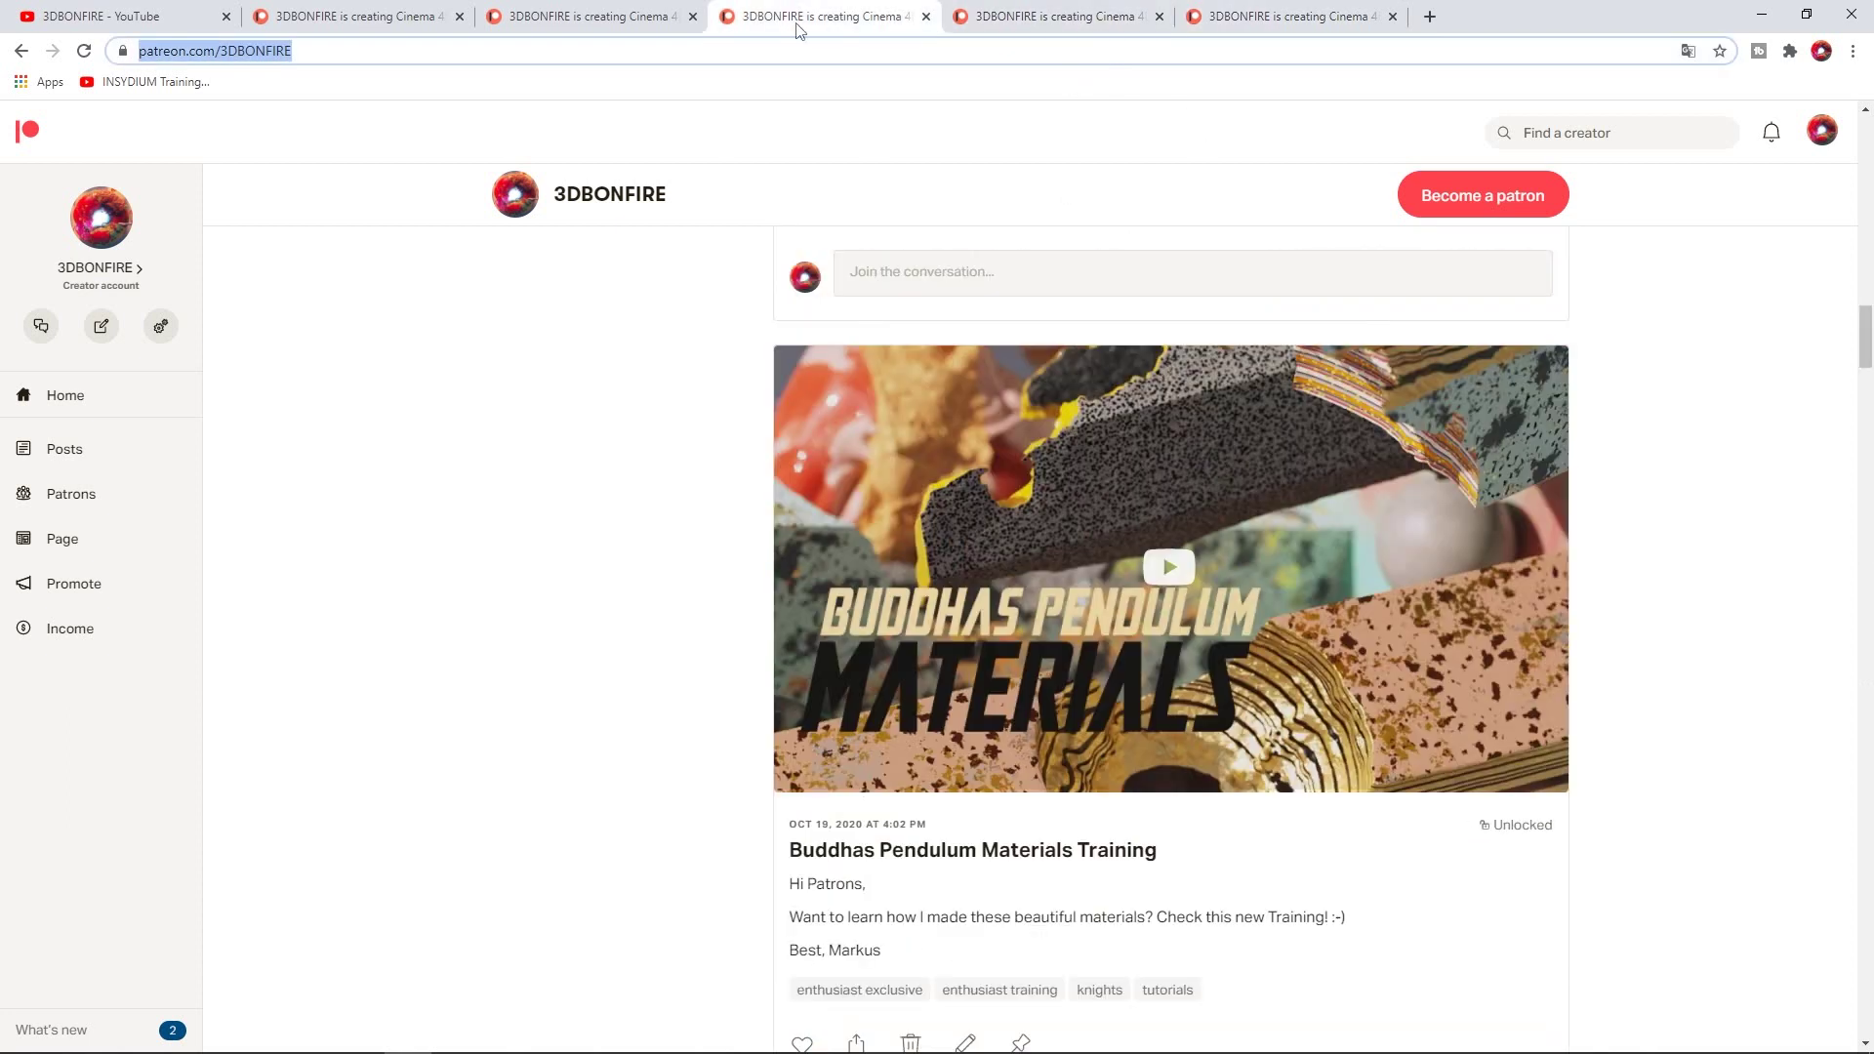